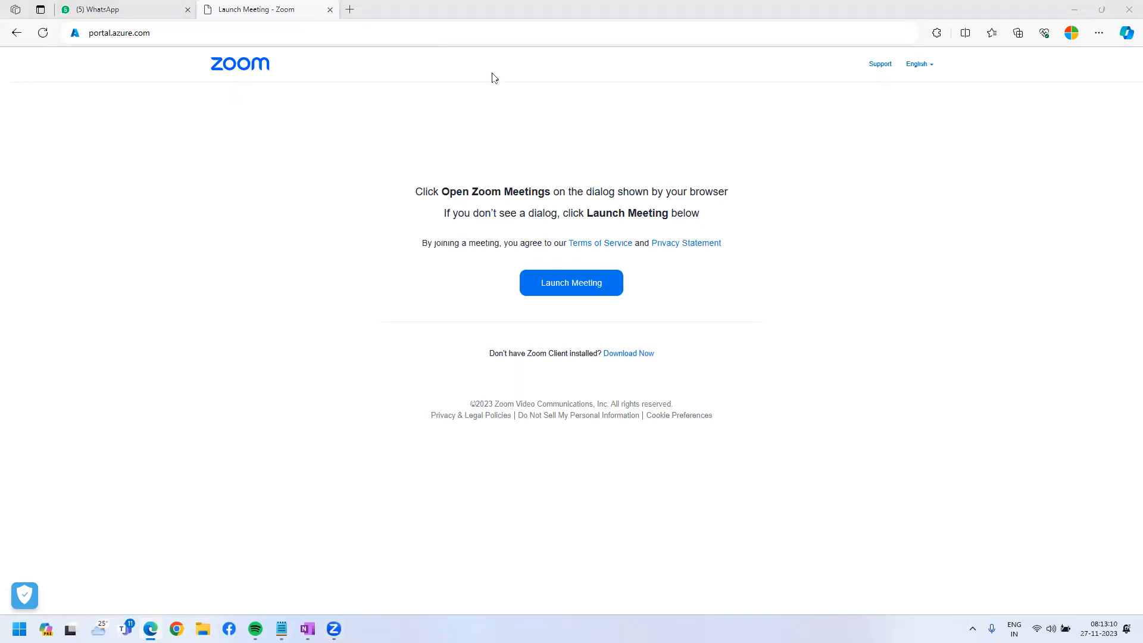
Load the Azure portal and start creating a new Azure virtual machine from Virtual machines.
left_click(178, 33)
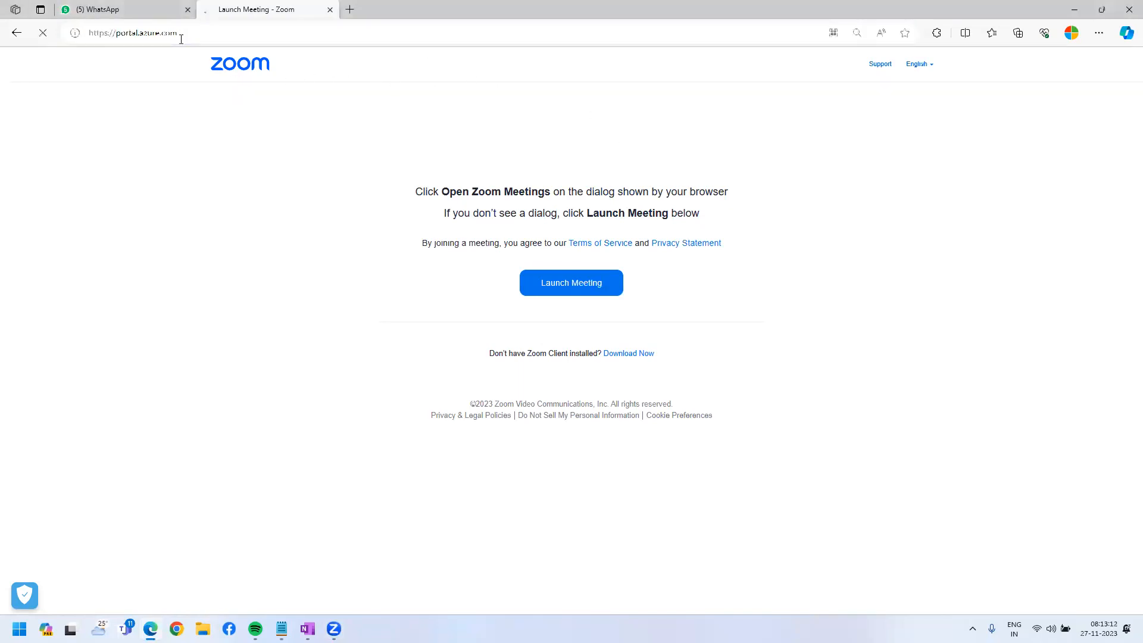
key("Return")
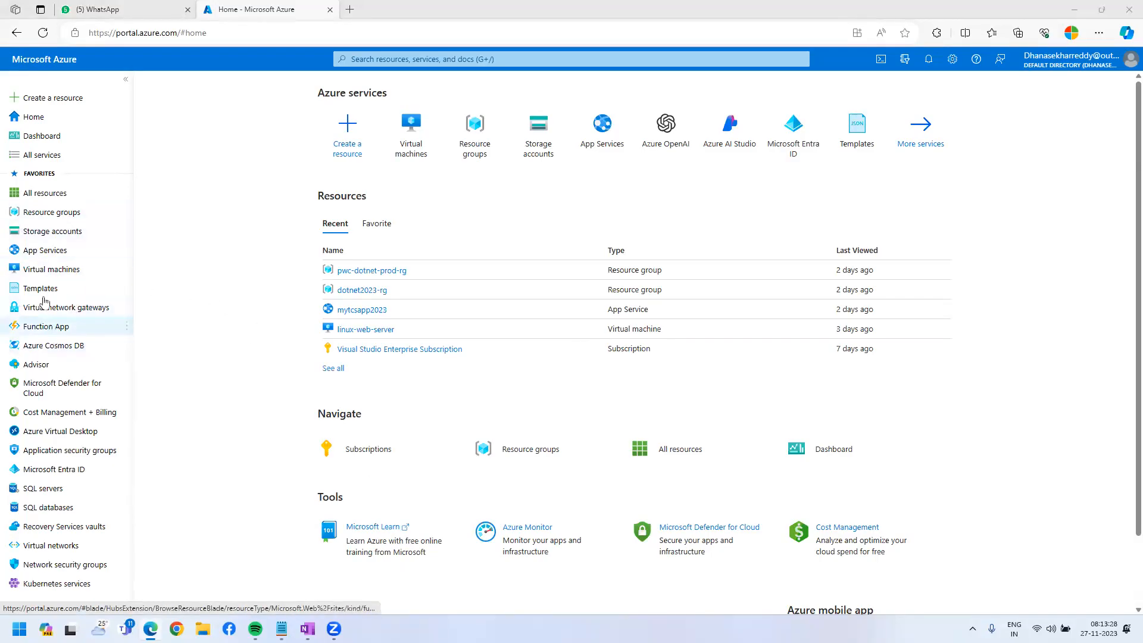
left_click(58, 272)
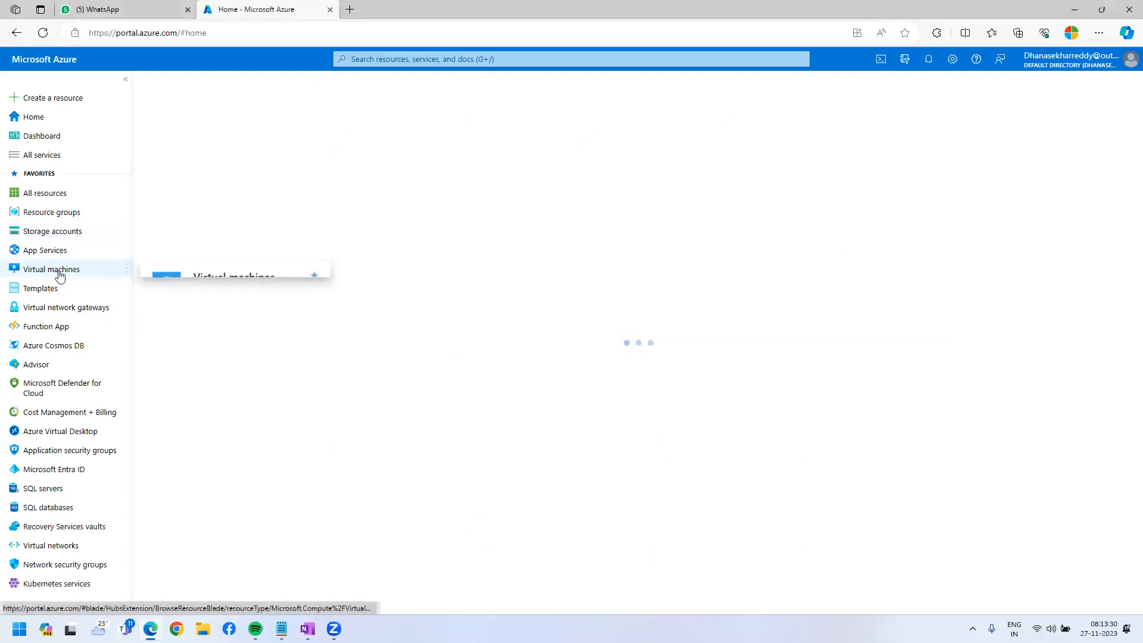
left_click(174, 138)
left_click(189, 166)
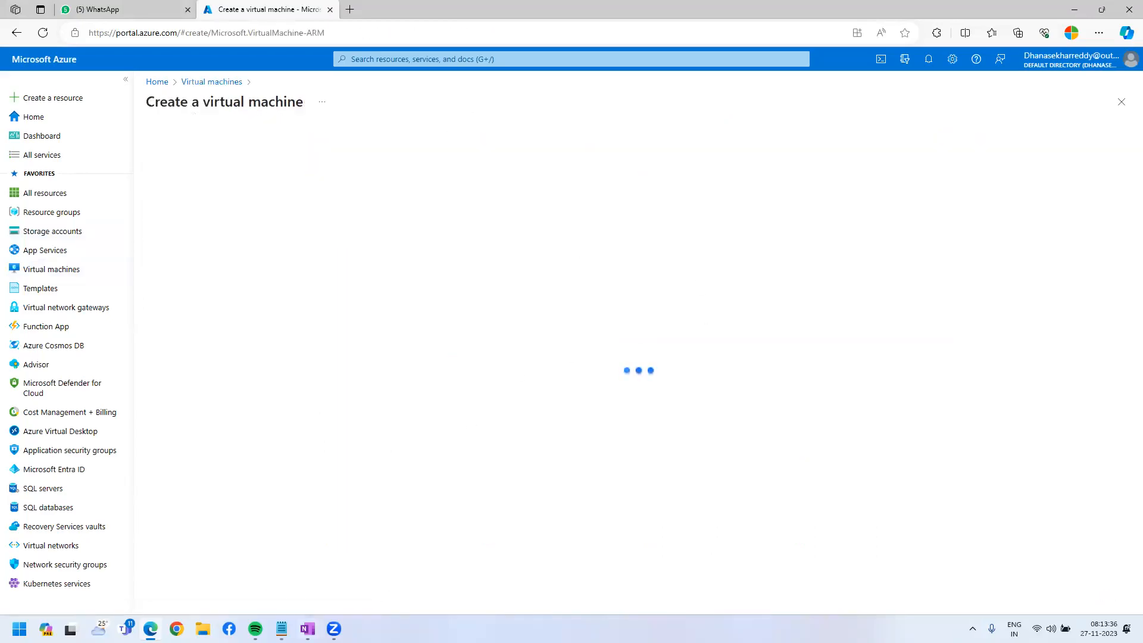
Clear the Notepad note and start it with a 'Disk:' heading underlined by dashes.
left_click(282, 628)
left_click_drag(559, 309, 7, 74)
key("BackSpace")
type("Disk:")
key("Return")
type("-----")
key("alt+Tab")
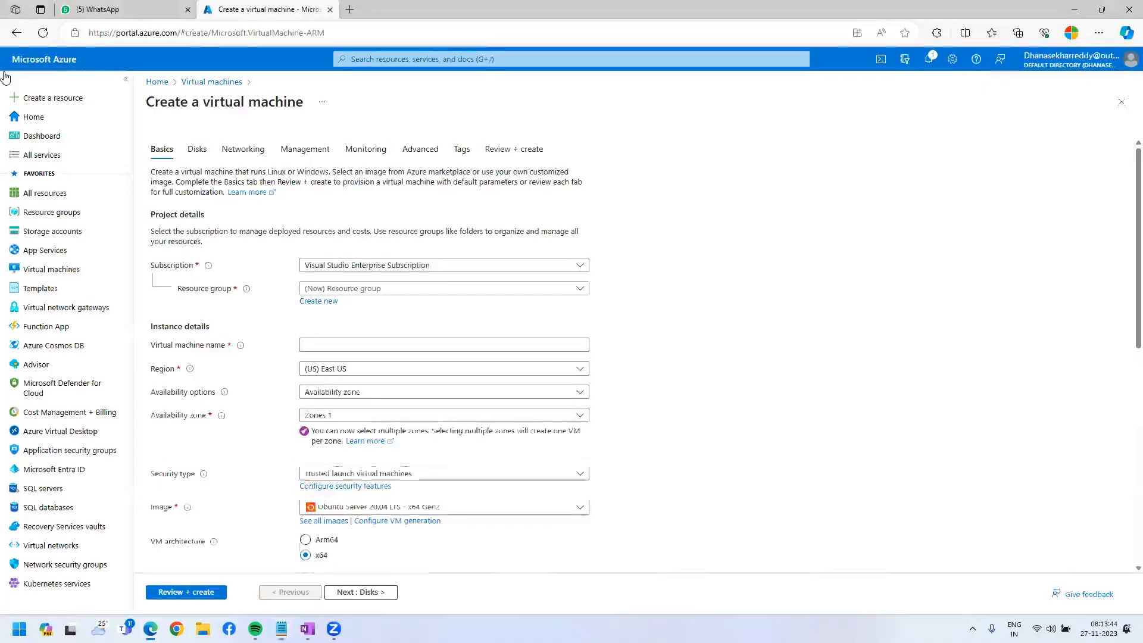
Add a '->storage entity' bullet under the Disk heading.
key("alt+Tab")
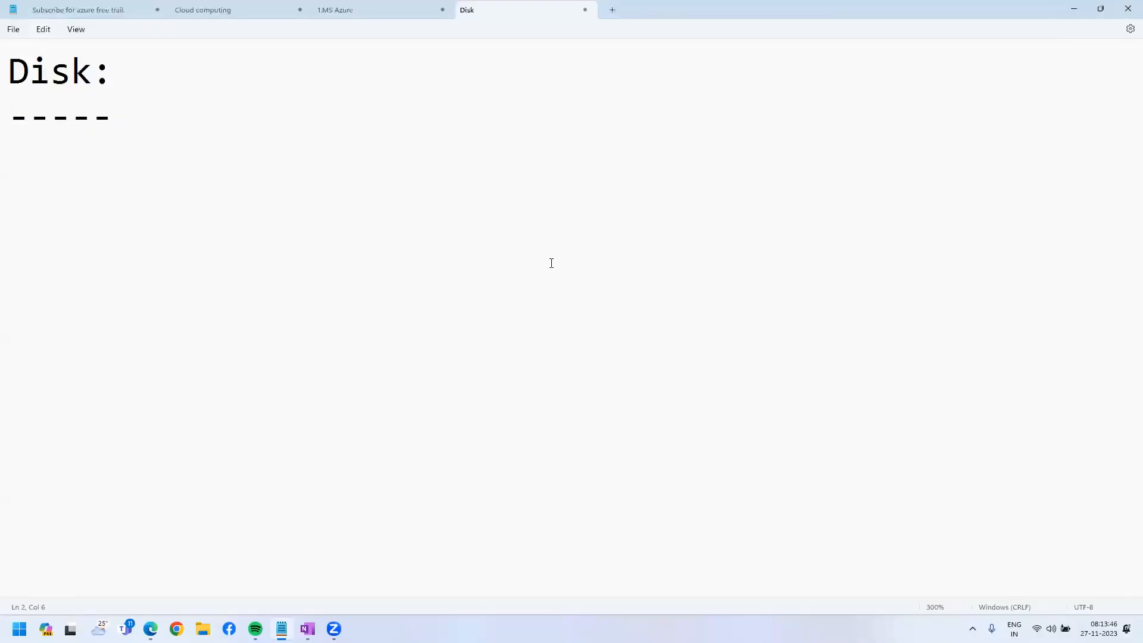
key("Return")
type("->storage eni")
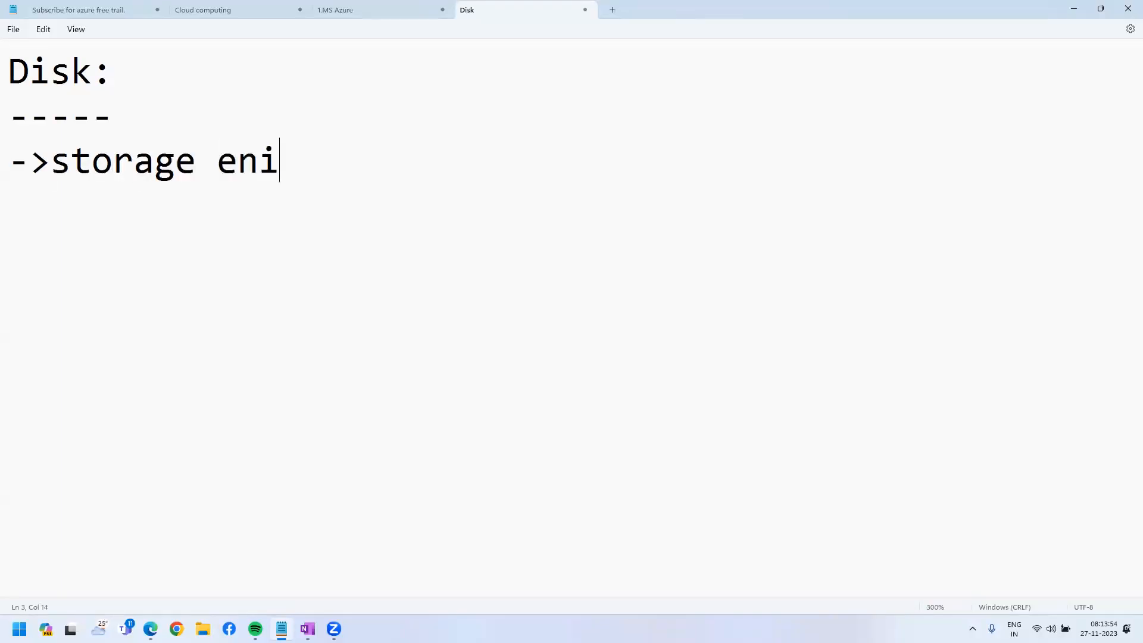
type("tyt")
key("BackSpace")
key("BackSpace")
type("ity")
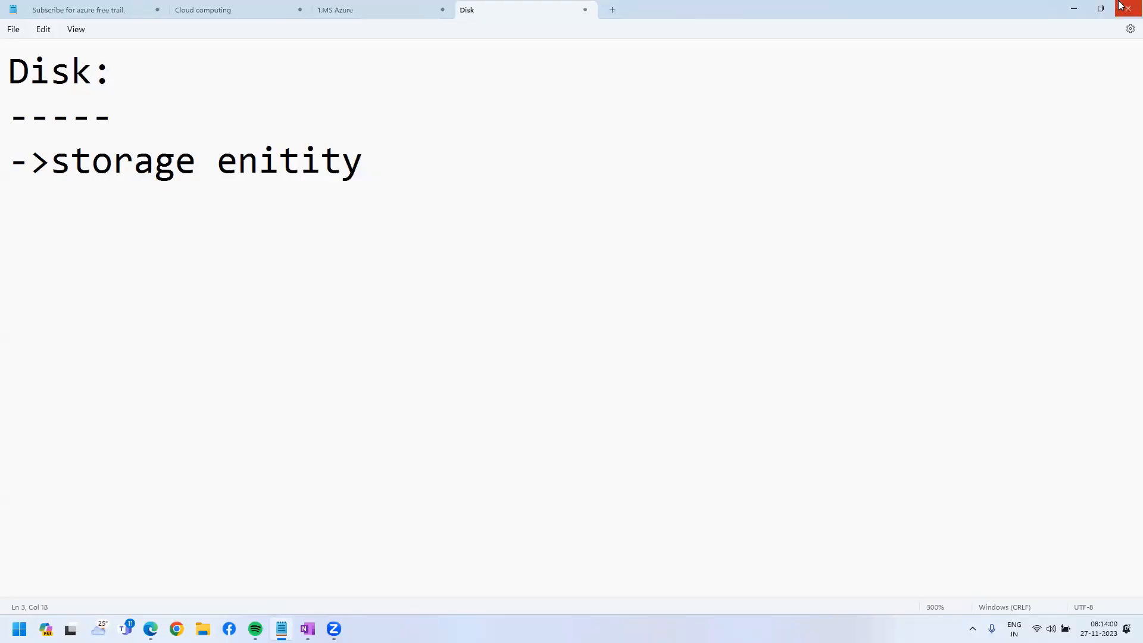
Open the resource group choices on the Azure VM form.
left_click(1073, 8)
left_click(451, 290)
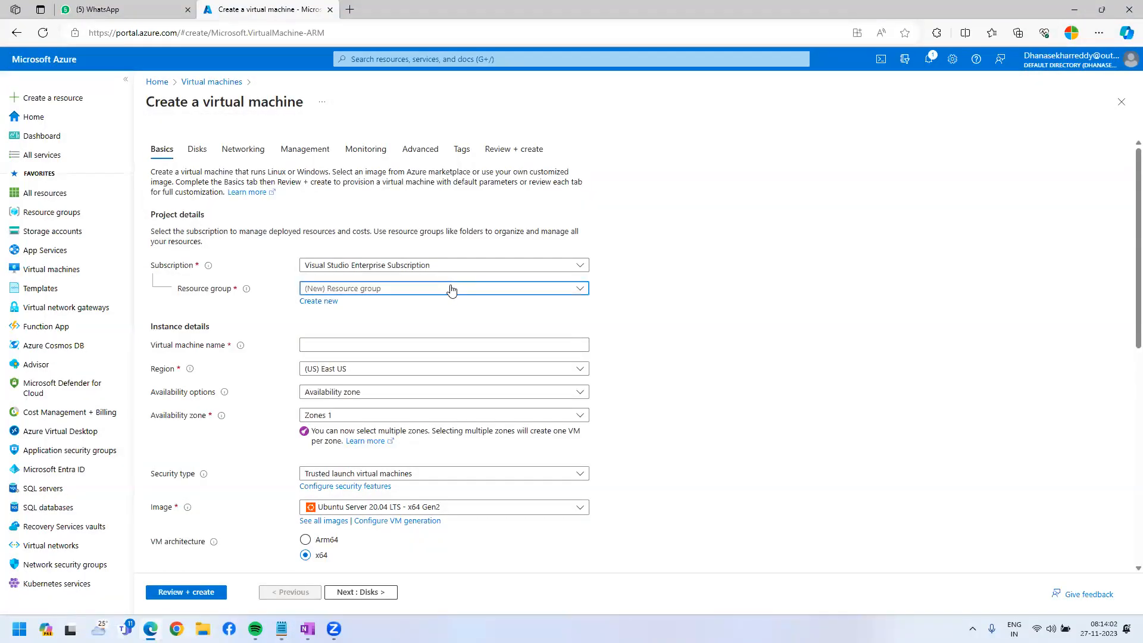
key("alt+Tab")
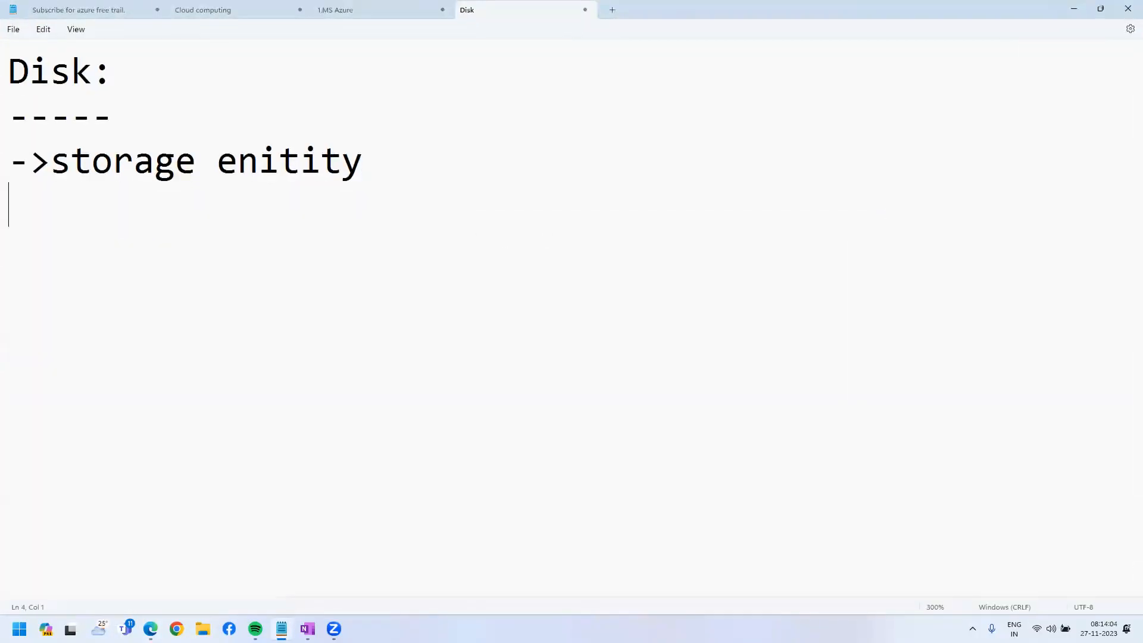
Add a personal or application data bullet, then an HDD heading.
type("->perso")
key("BackSpace")
type("so")
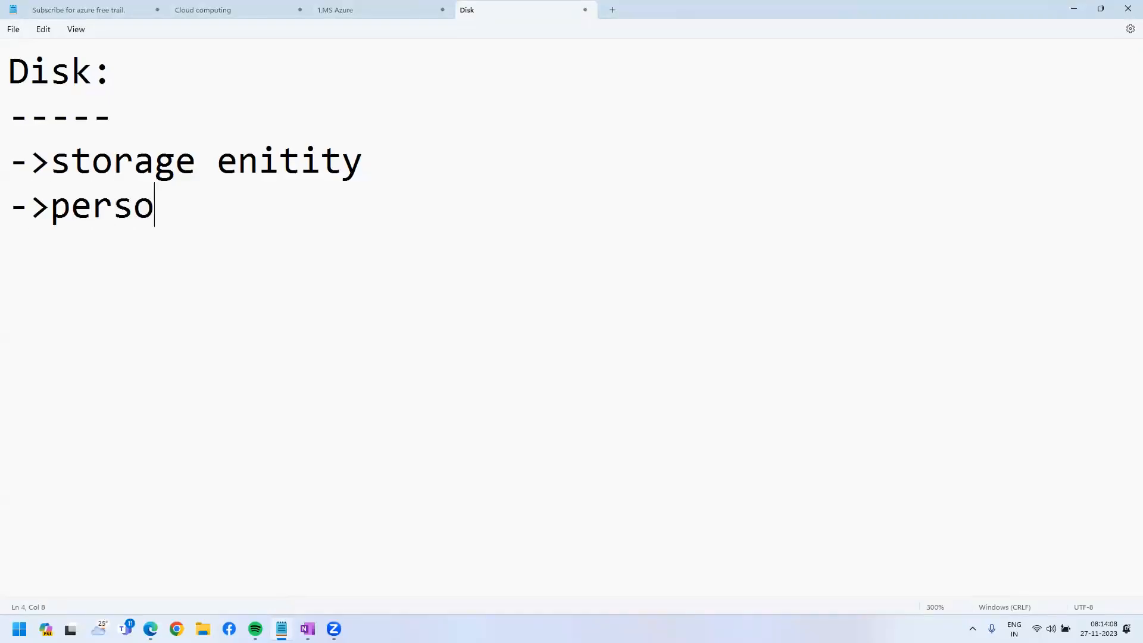
type("nal or applic")
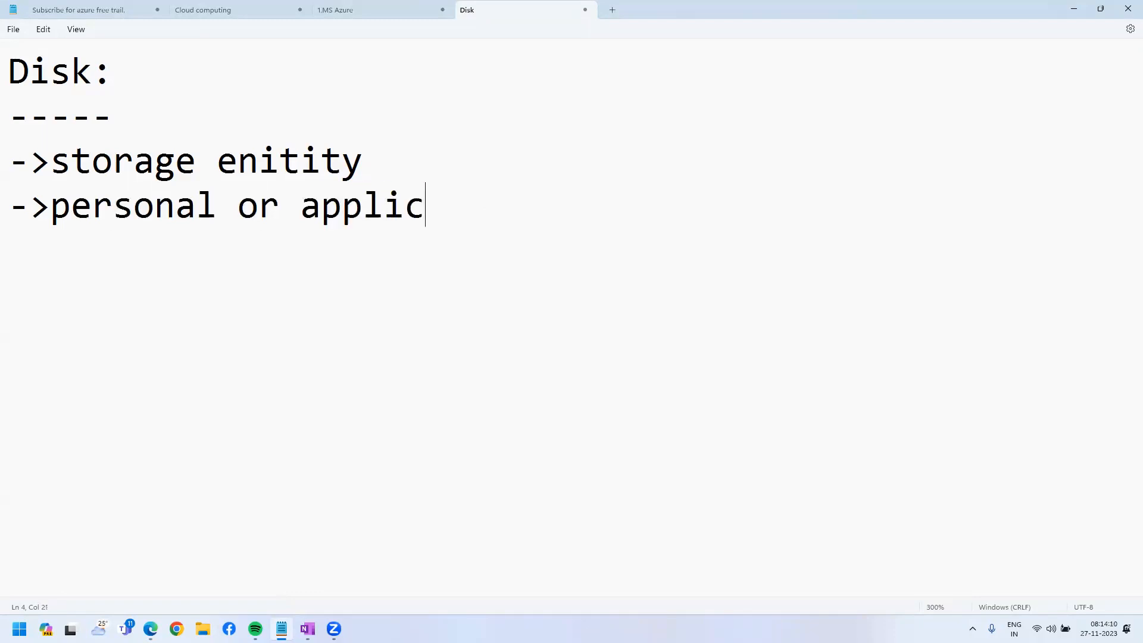
type("atoin data")
key("Return")
key("Return")
type("HDD")
key("Return")
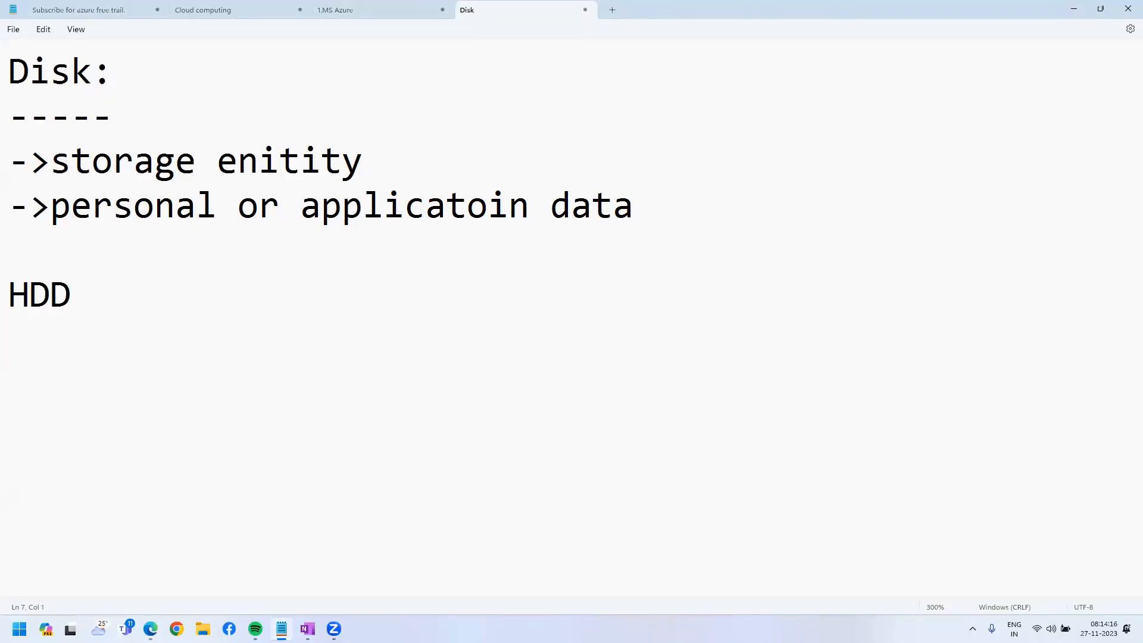
Add an SSD line with a 'low cast.' bullet.
type("SSD")
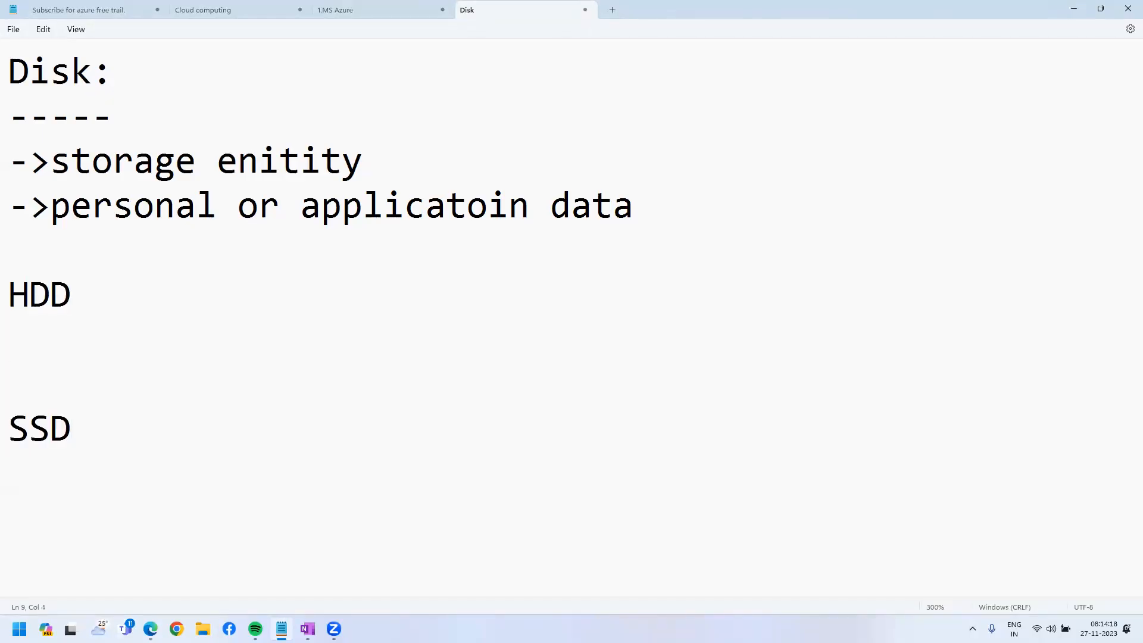
type(">low cased")
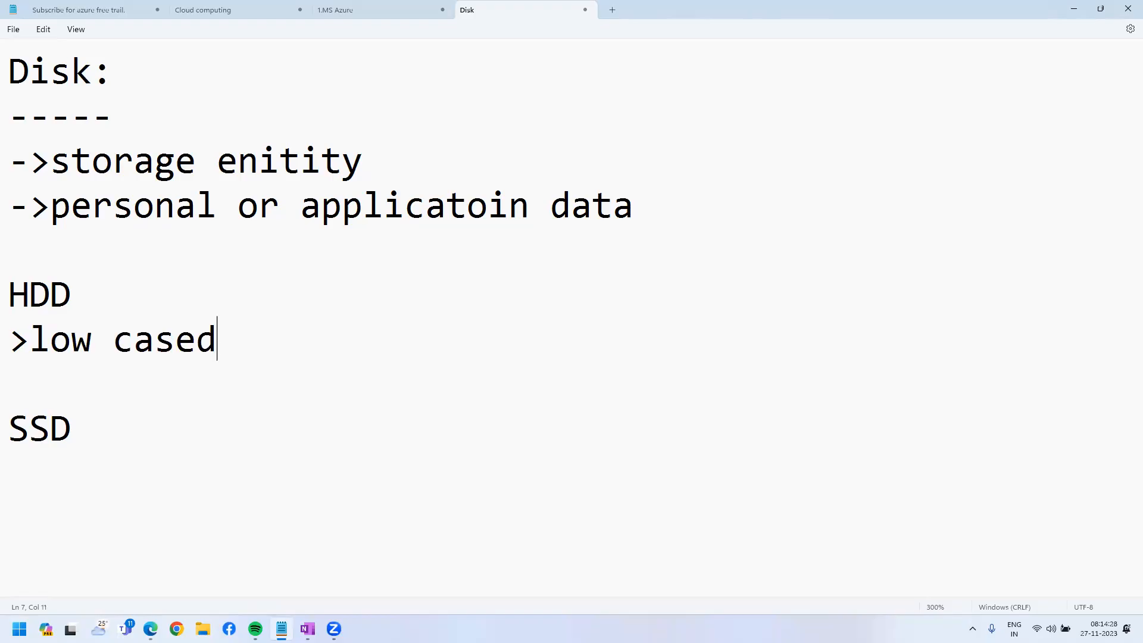
key("BackSpace")
key("BackSpace")
type("t.")
key("Return")
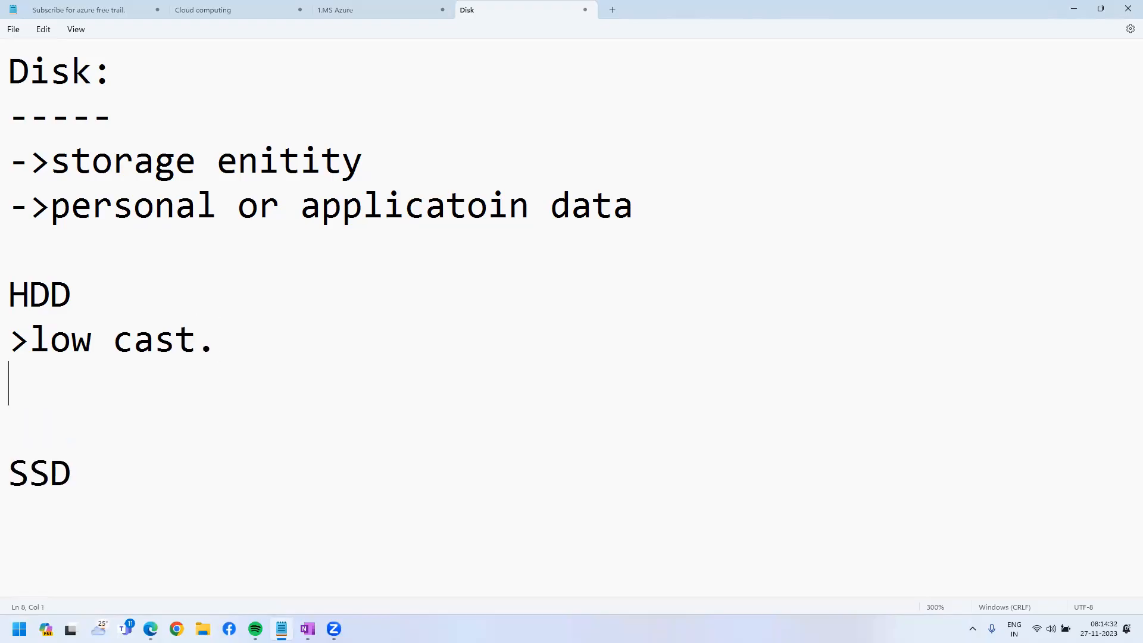
type("-")
key("BackSpace")
Add a 'low performance' bullet and begin another bullet below it.
type(">low perfoanc")
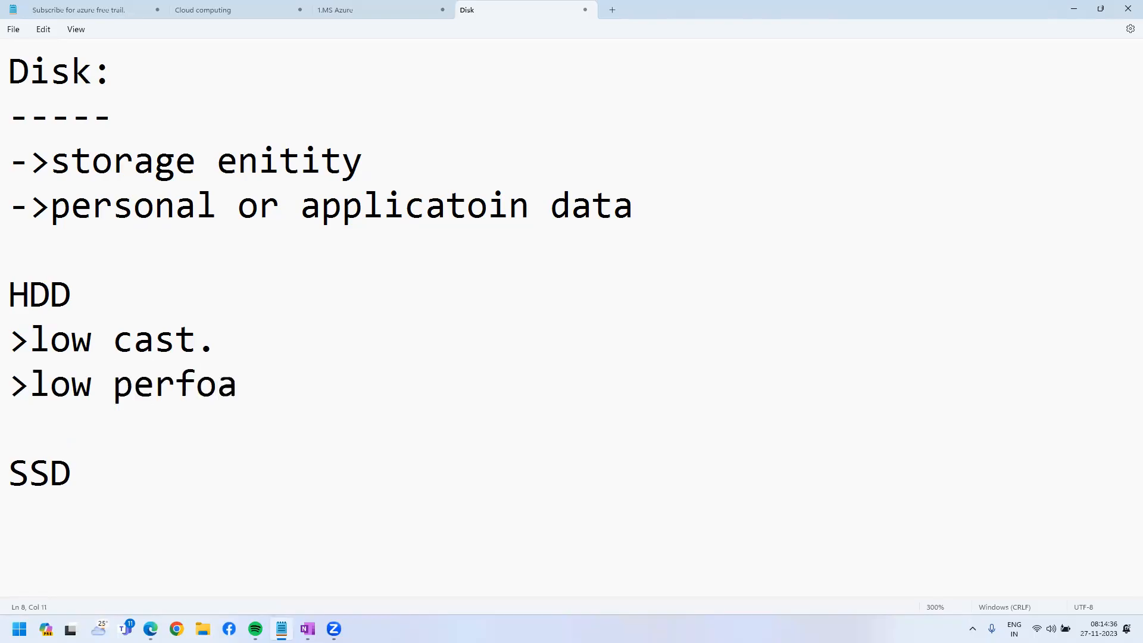
key("BackSpace")
key("BackSpace")
key("BackSpace")
type("mance")
key("Return")
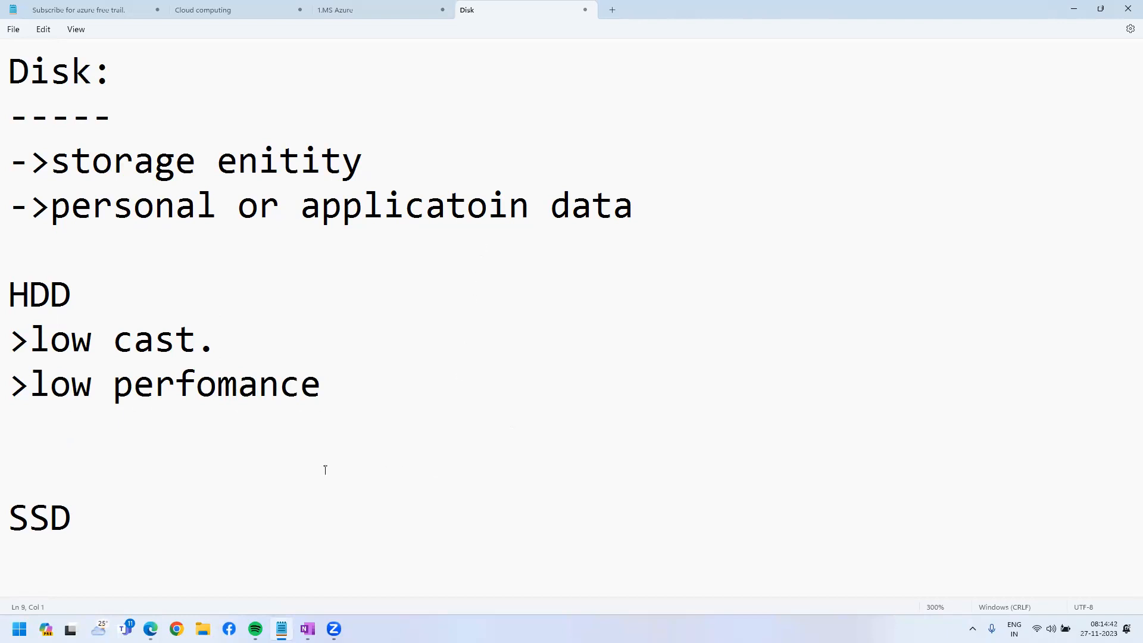
type("-")
key("BackSpace")
type(">")
Under SSD, add bullets for solid state drive, cost, high and ultra-ssd.
left_click(228, 510)
key("Return")
type(">solid")
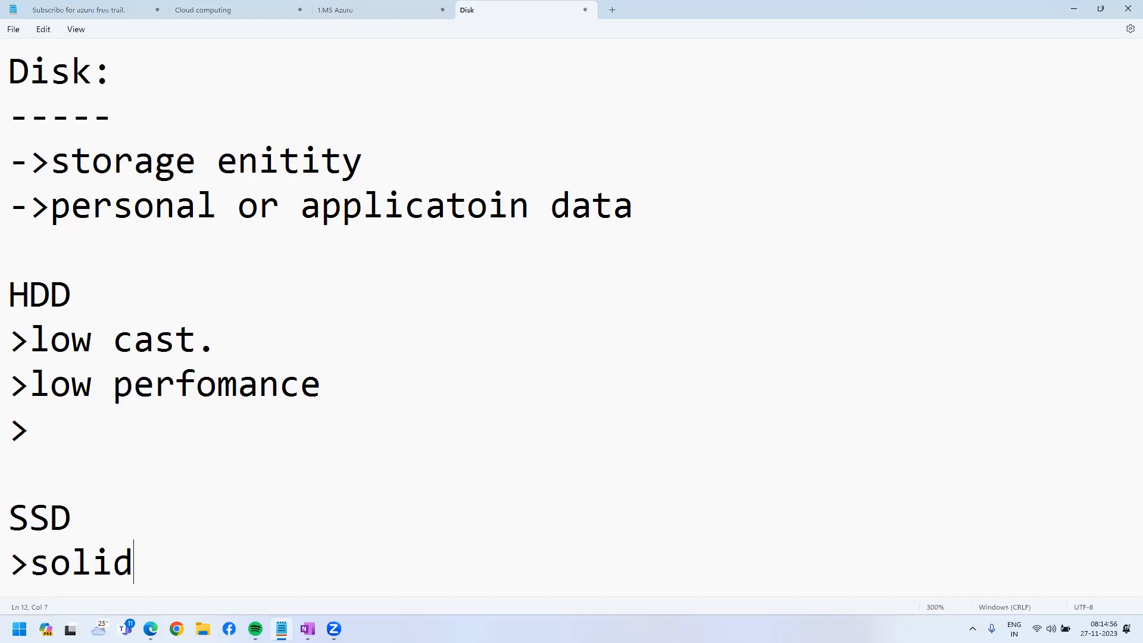
type(" state drive")
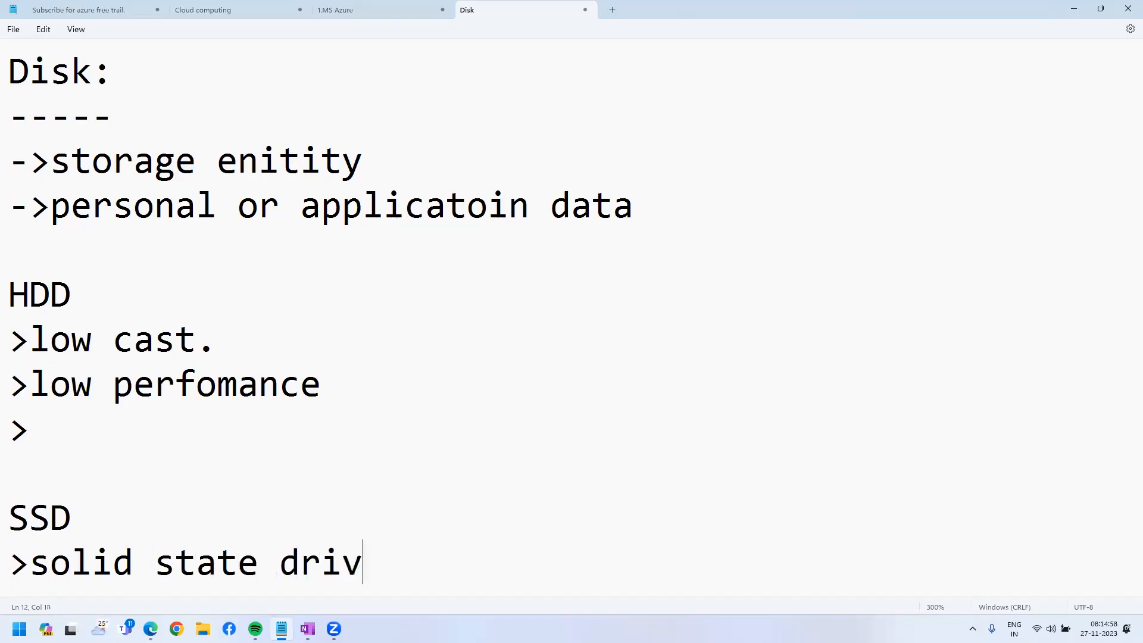
key("Return")
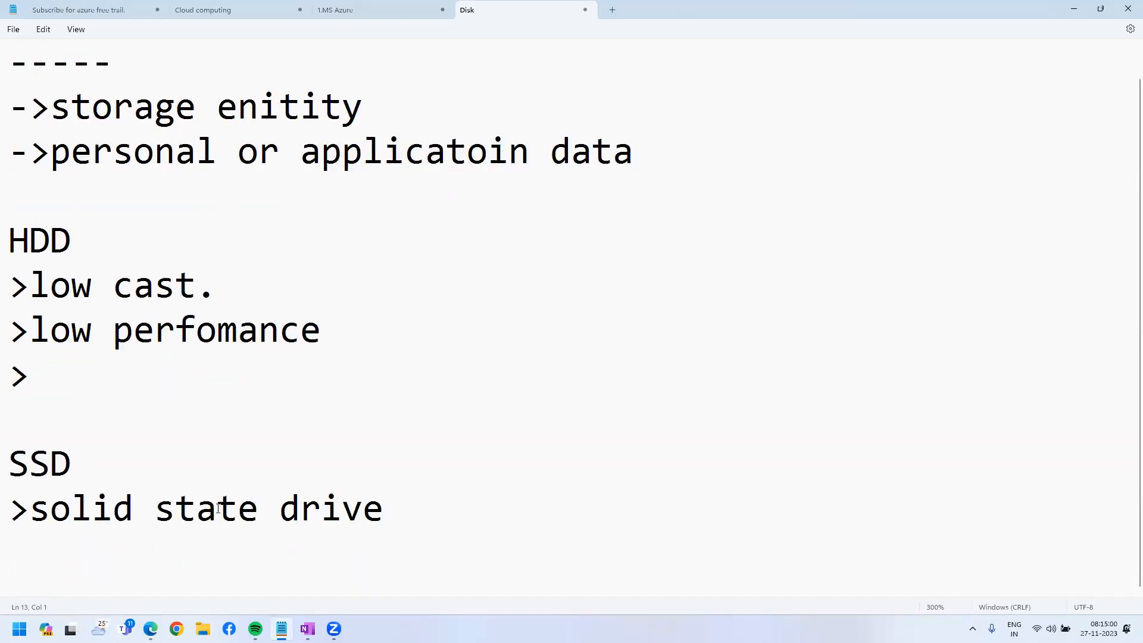
type(">cost")
key("Return")
type(">high")
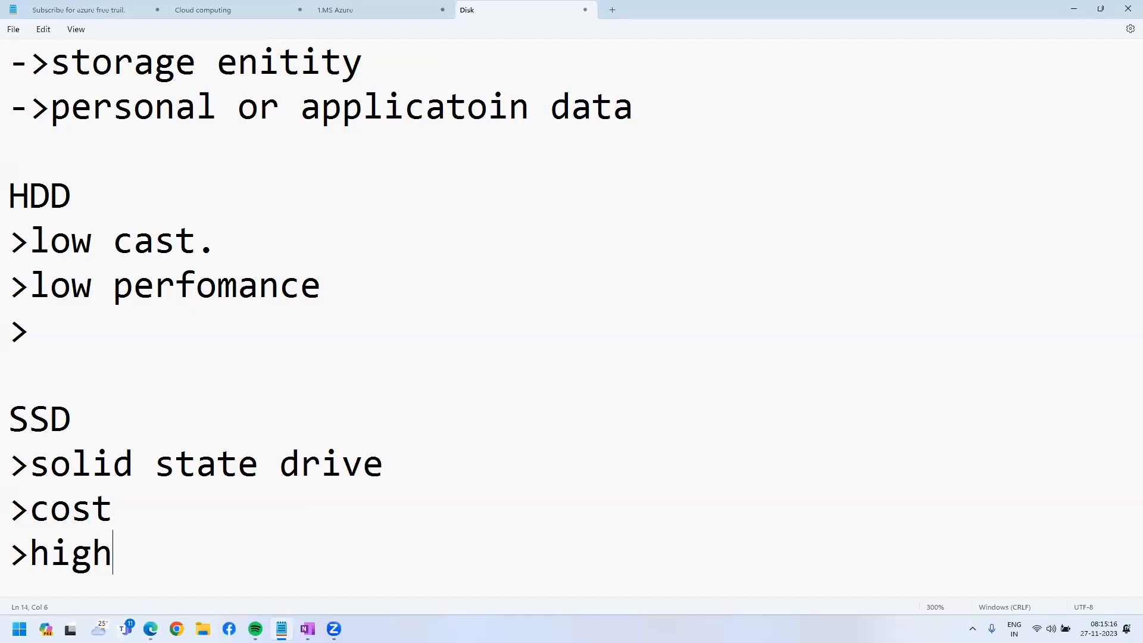
key("Return")
type(">ul")
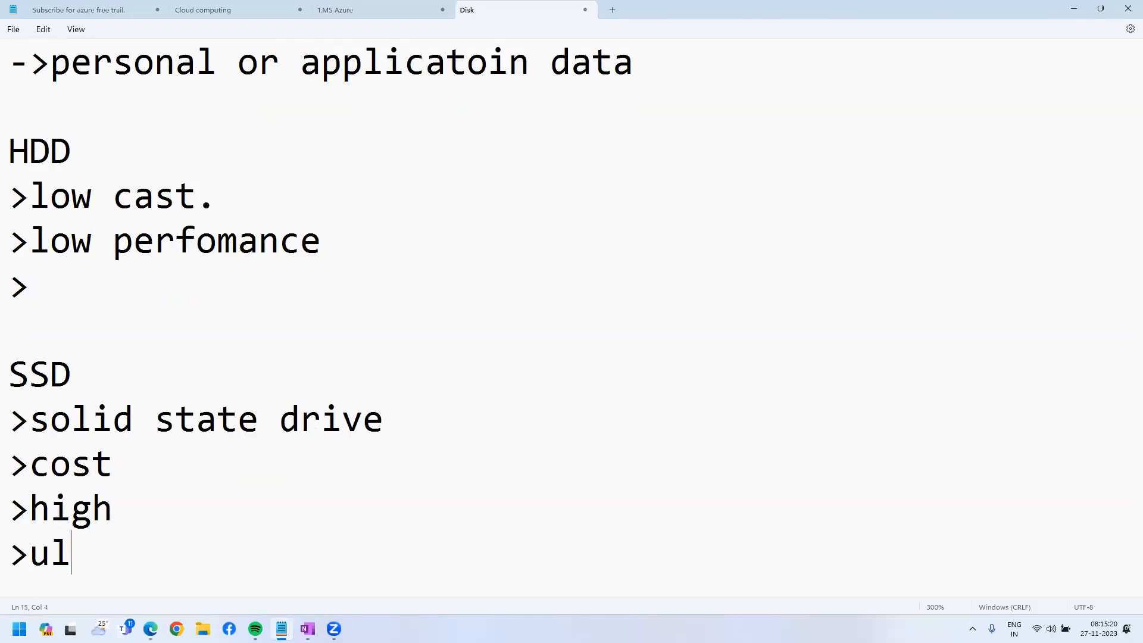
type("tra")
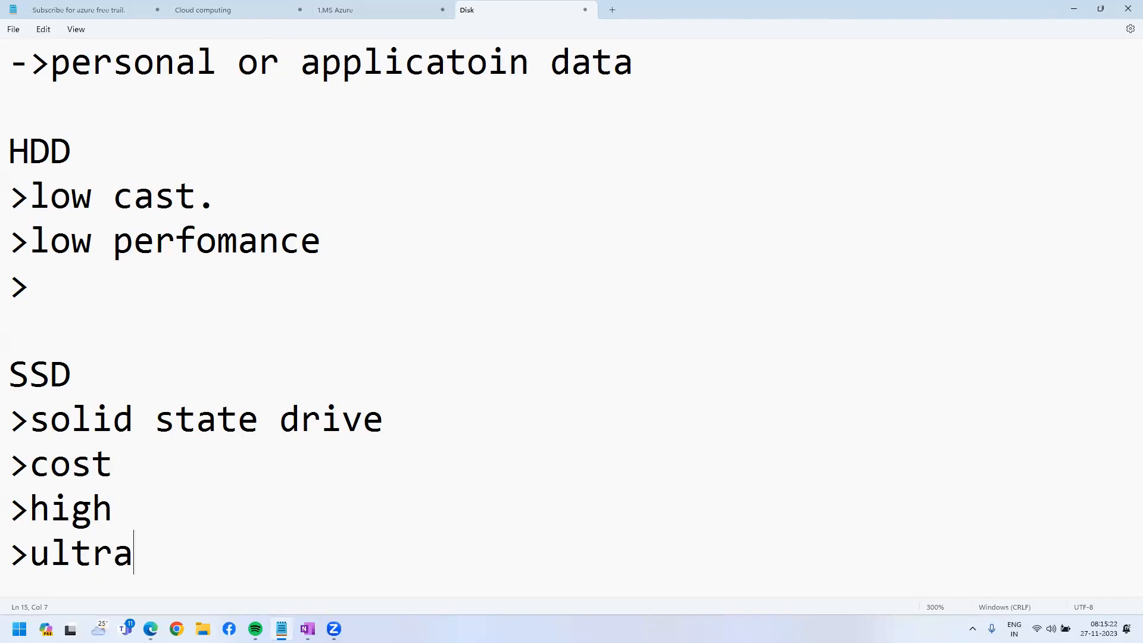
type("-ssd")
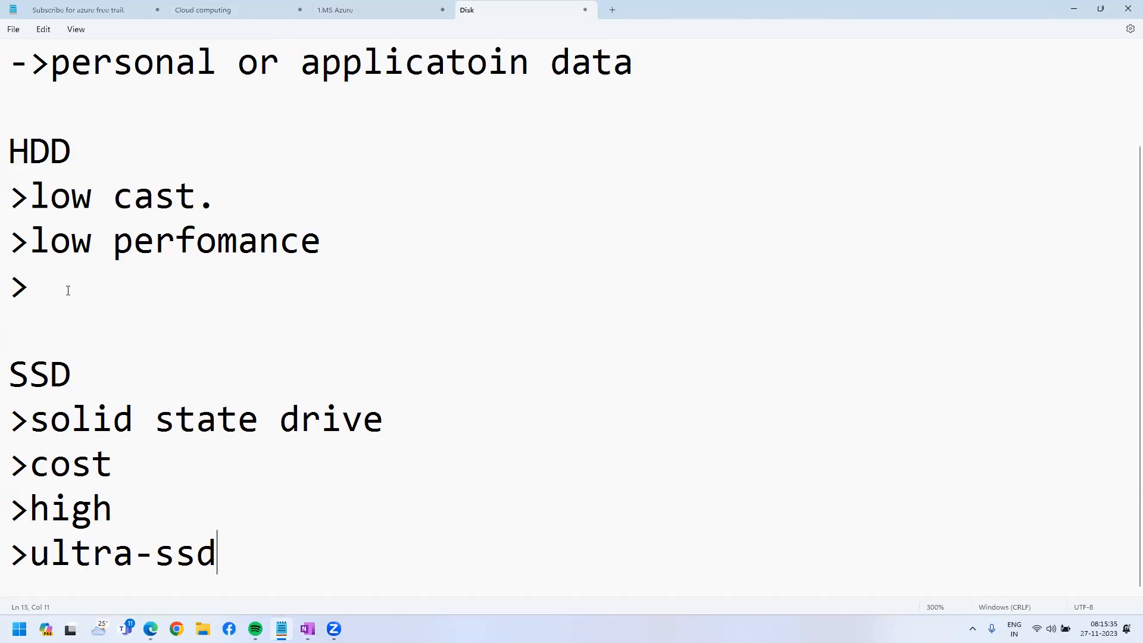
Choose resource group dotnet2023-rg, name the VM web-server2023, and require no infrastructure redundancy.
left_click(112, 289)
left_click(1073, 8)
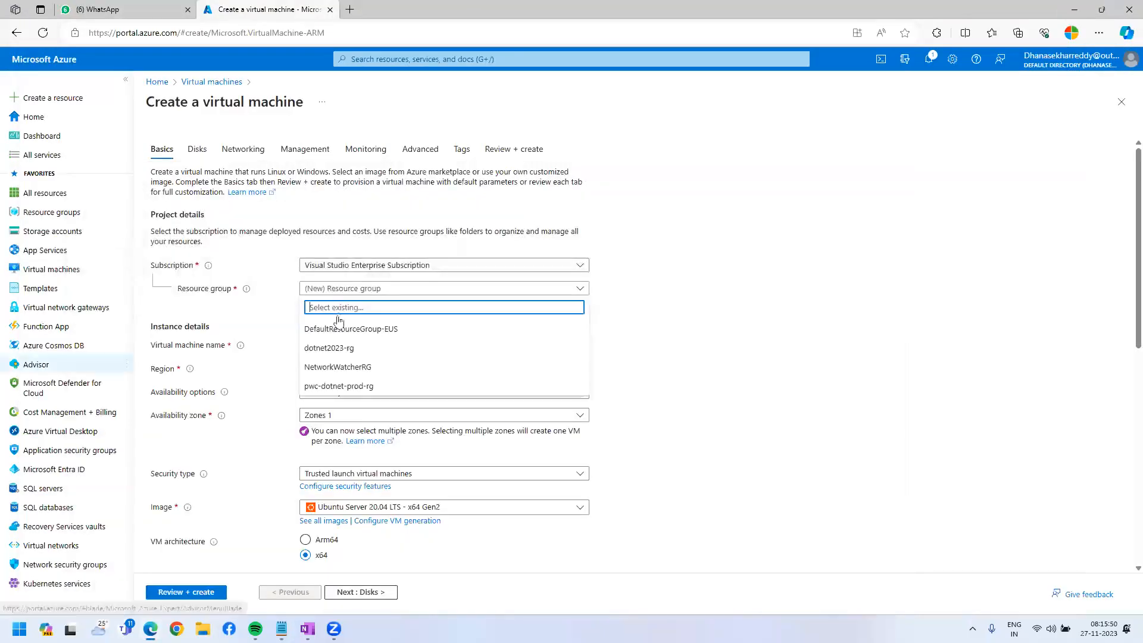
left_click(373, 349)
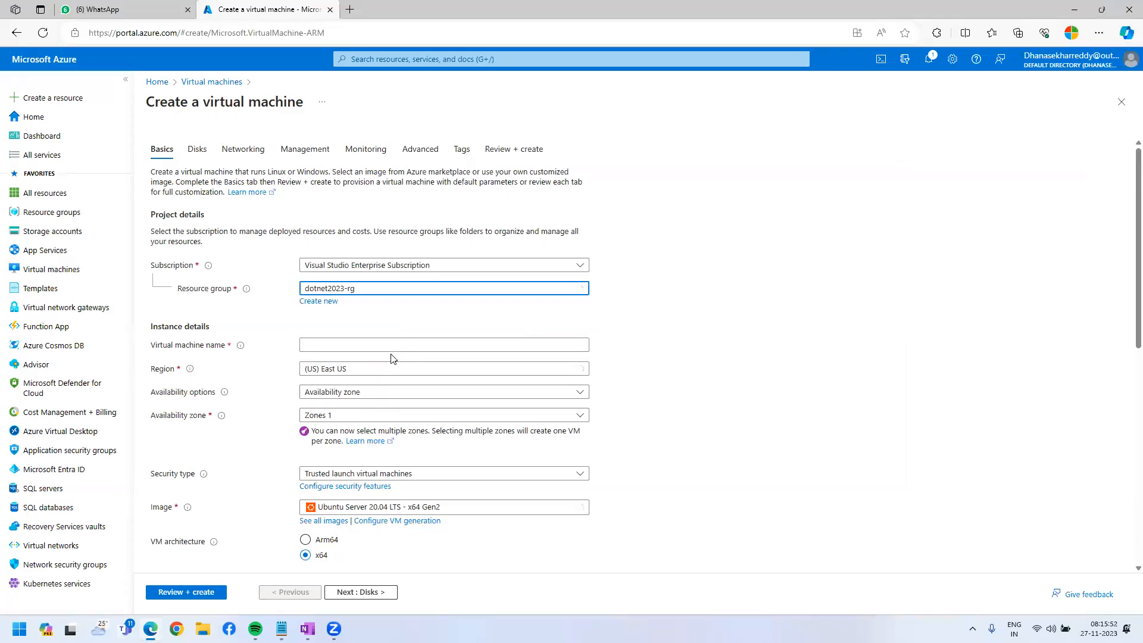
left_click(390, 344)
type("web")
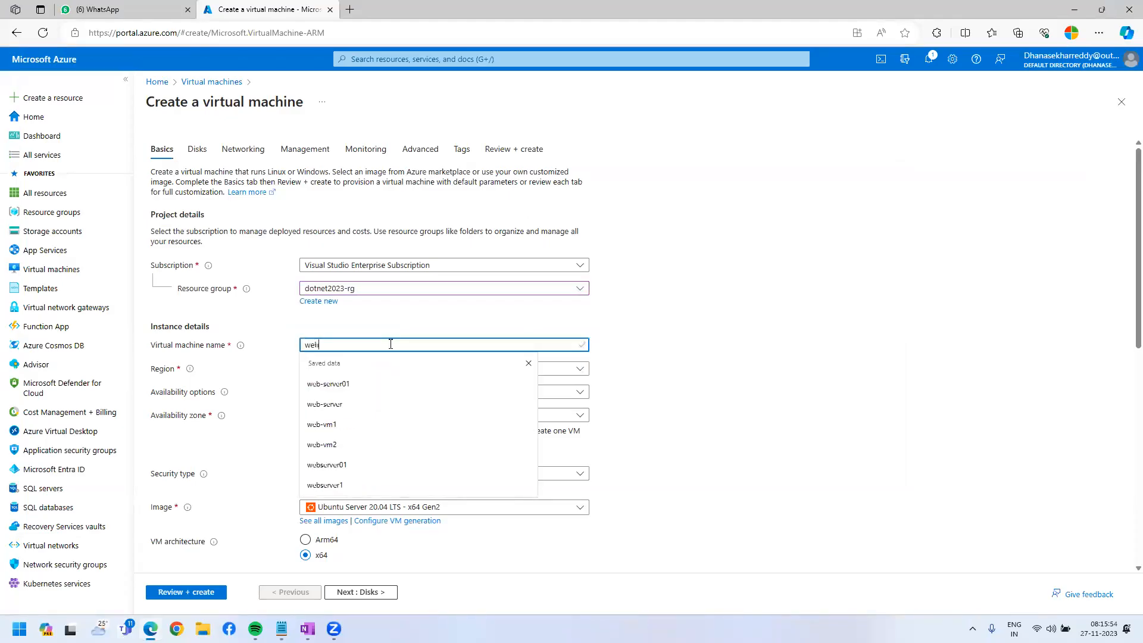
type("-server20")
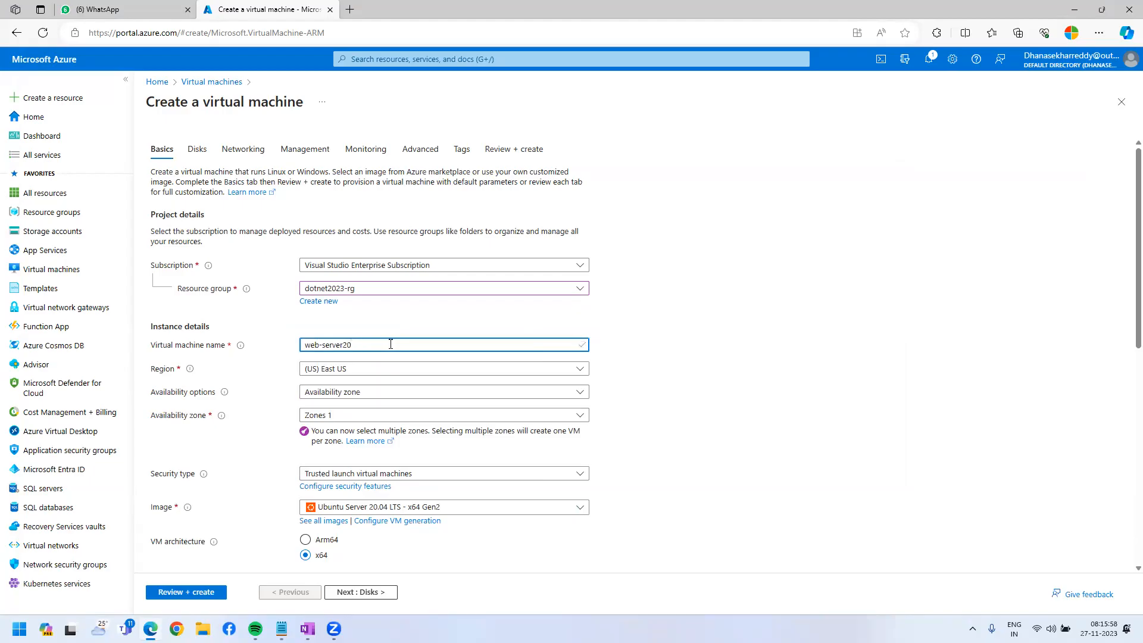
left_click(434, 392)
left_click(535, 408)
Select the Windows Server 2022 Datacenter: Azure Edition image and enter the administrator username and password twice.
scroll(595, 369, "down", 2)
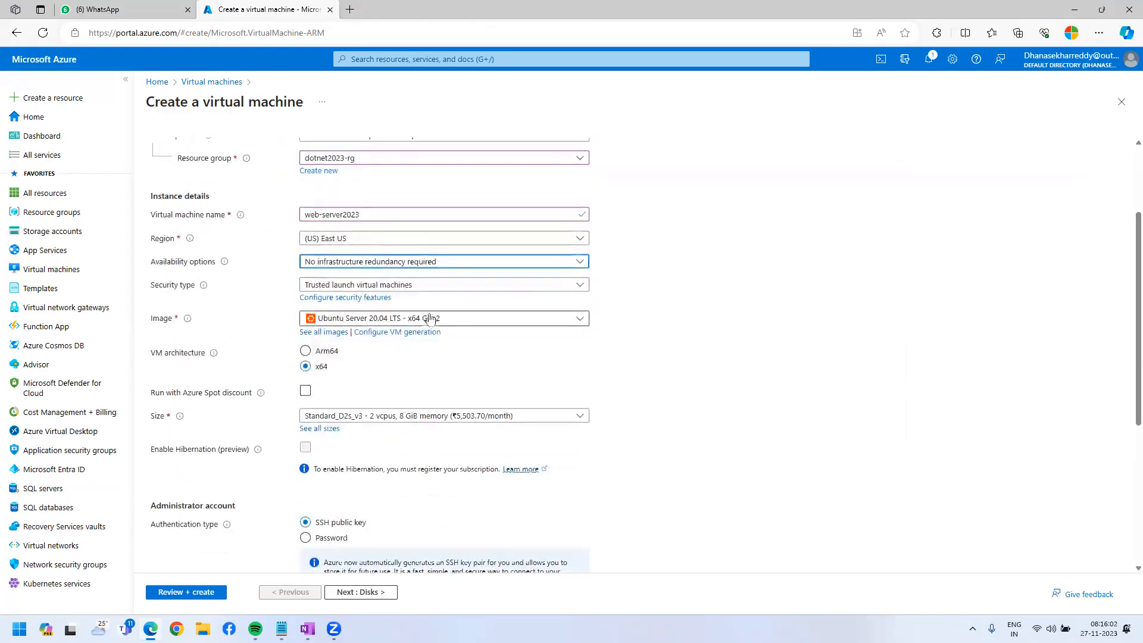
left_click(415, 318)
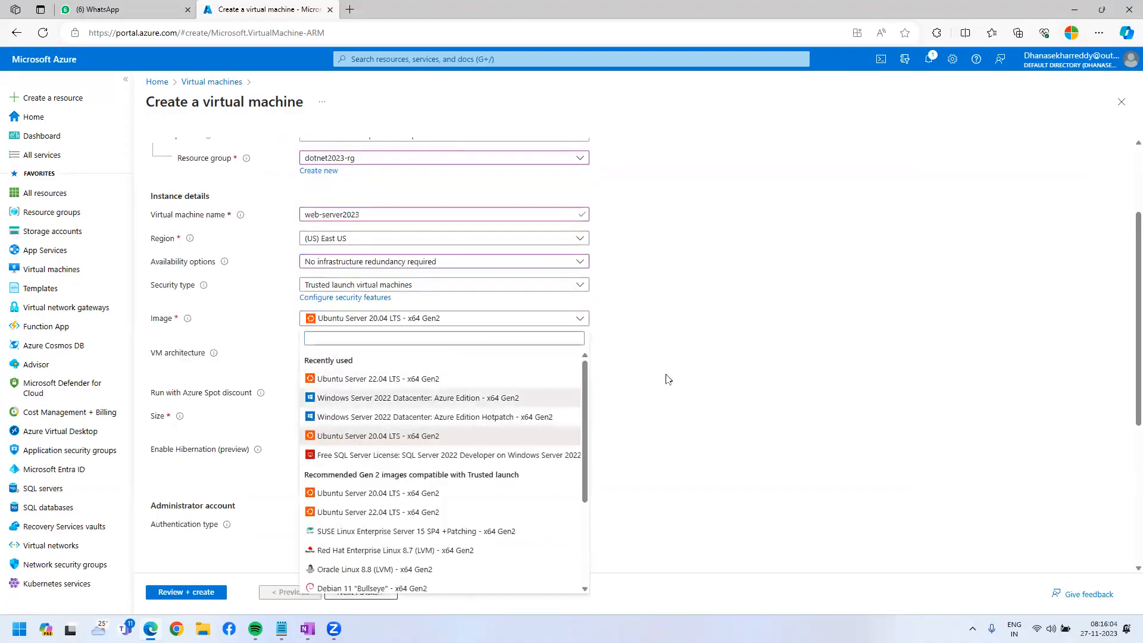
left_click(410, 399)
scroll(391, 348, "down", 3)
left_click(379, 403)
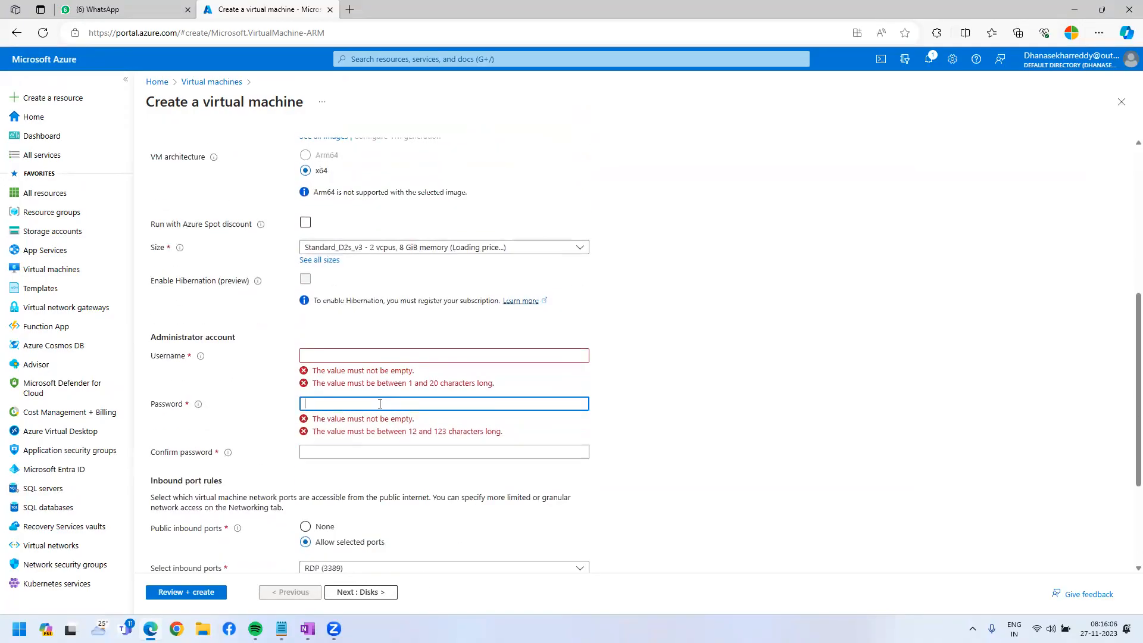
left_click(385, 356)
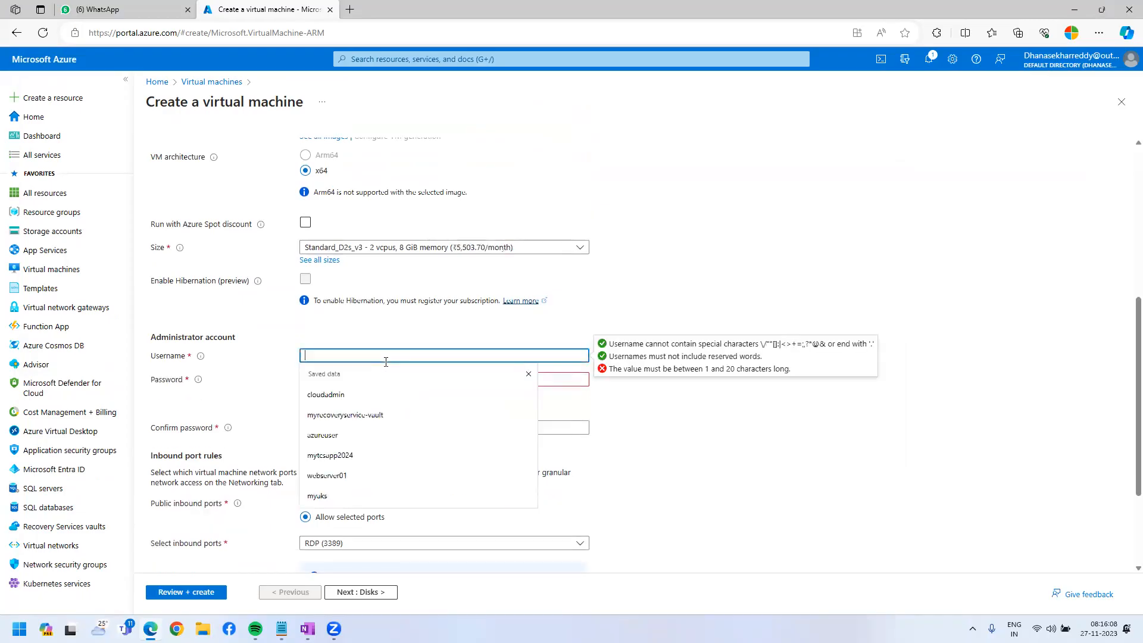
type("cloudadmin")
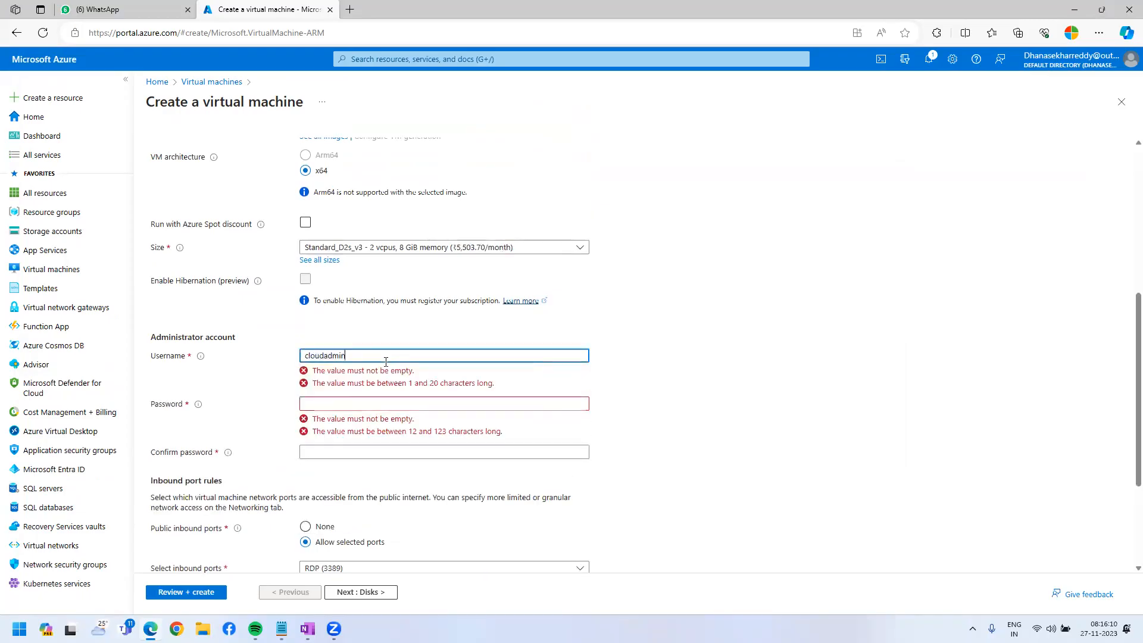
key("Tab")
type("••••••••••••••")
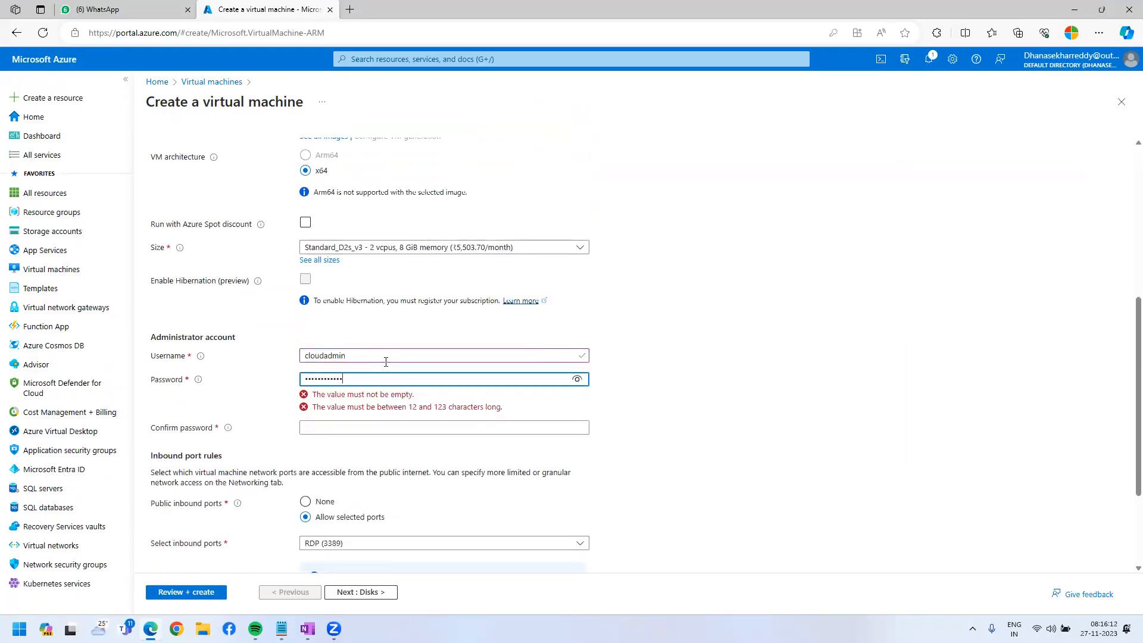
type("••")
key("Tab")
type("••••••••••")
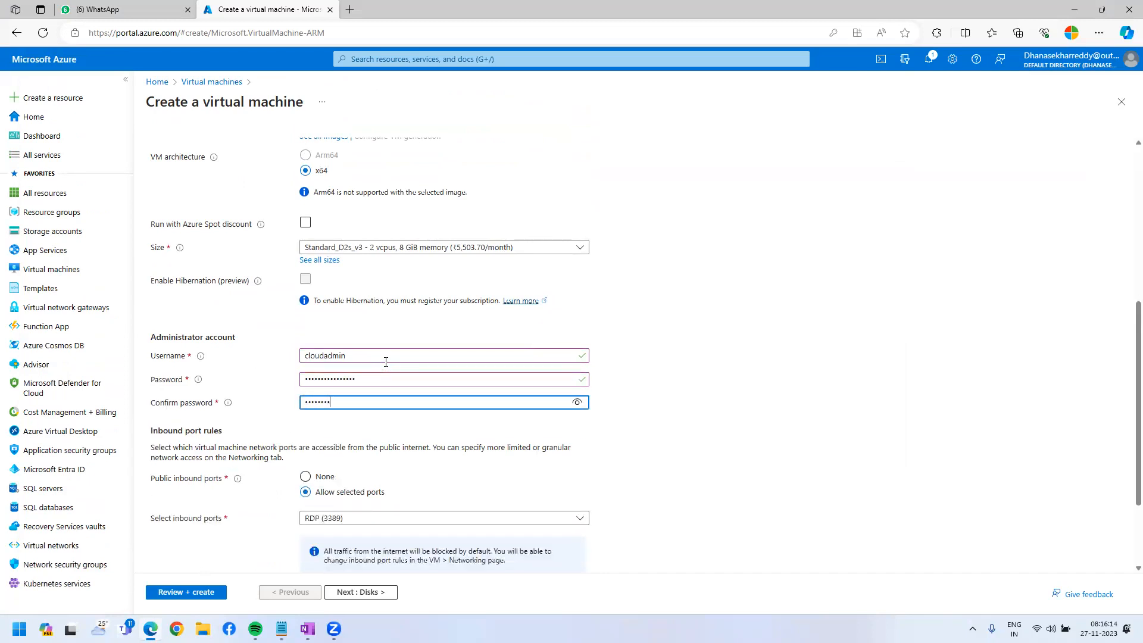
type("••••••")
left_click(699, 381)
Allow inbound HTTP (80) alongside RDP (3389) and run Review + create validation.
scroll(595, 453, "down", 2)
left_click(485, 399)
left_click(524, 421)
left_click(441, 552)
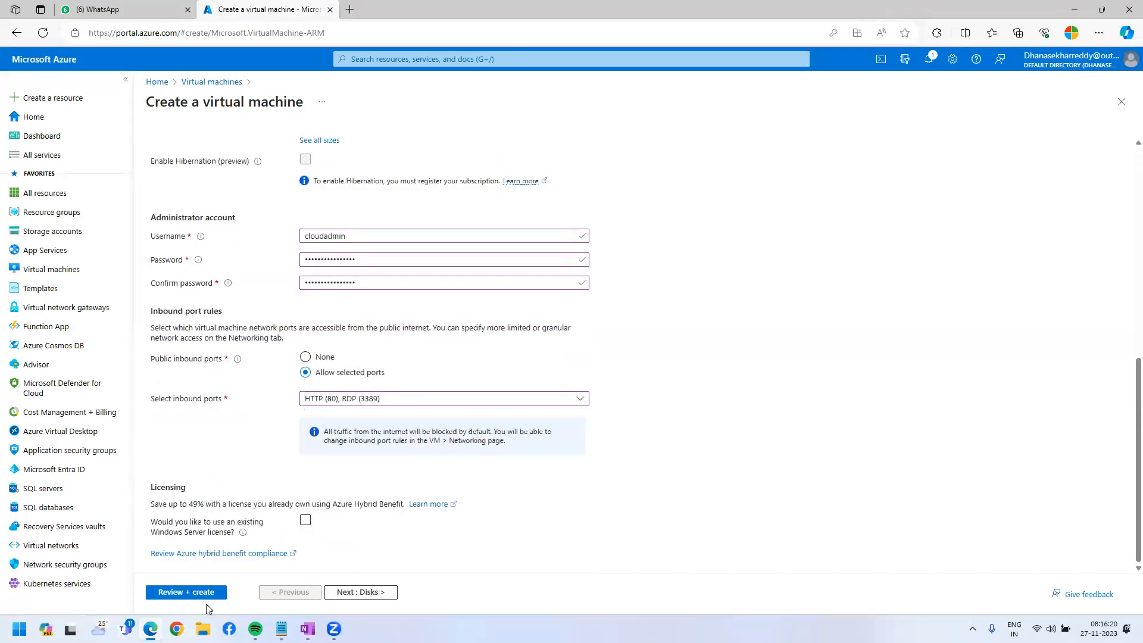
left_click(190, 592)
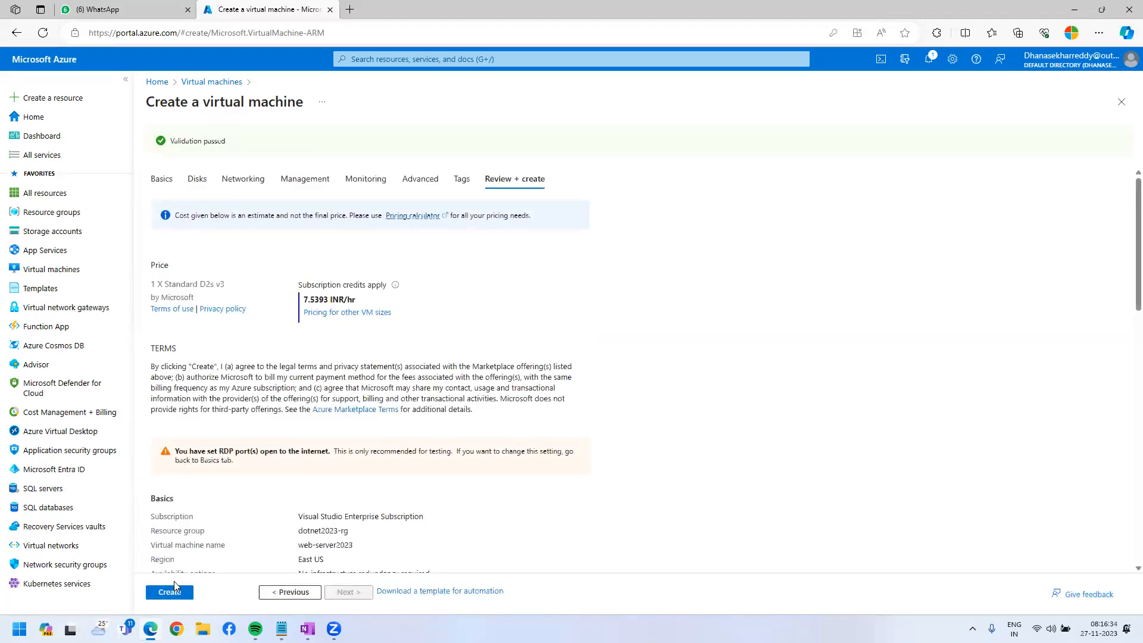
Create the web-server2023 VM and wait for its deployment to complete.
left_click(175, 585)
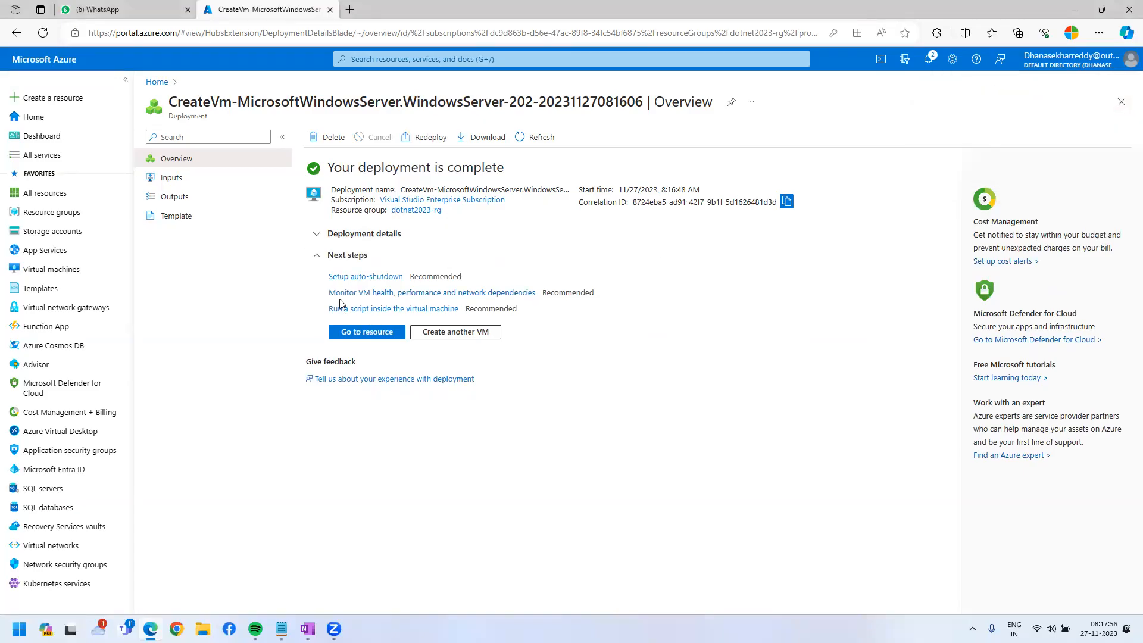
Open the web-server2023 overview and copy its public IP 172.173.180.101.
left_click(369, 333)
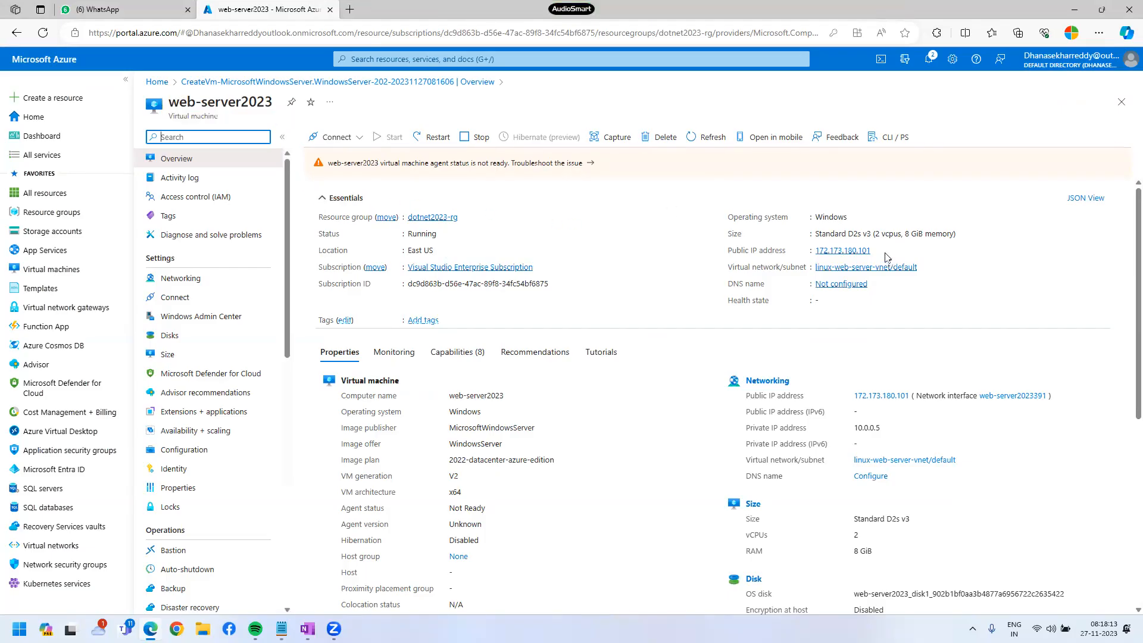
left_click(878, 250)
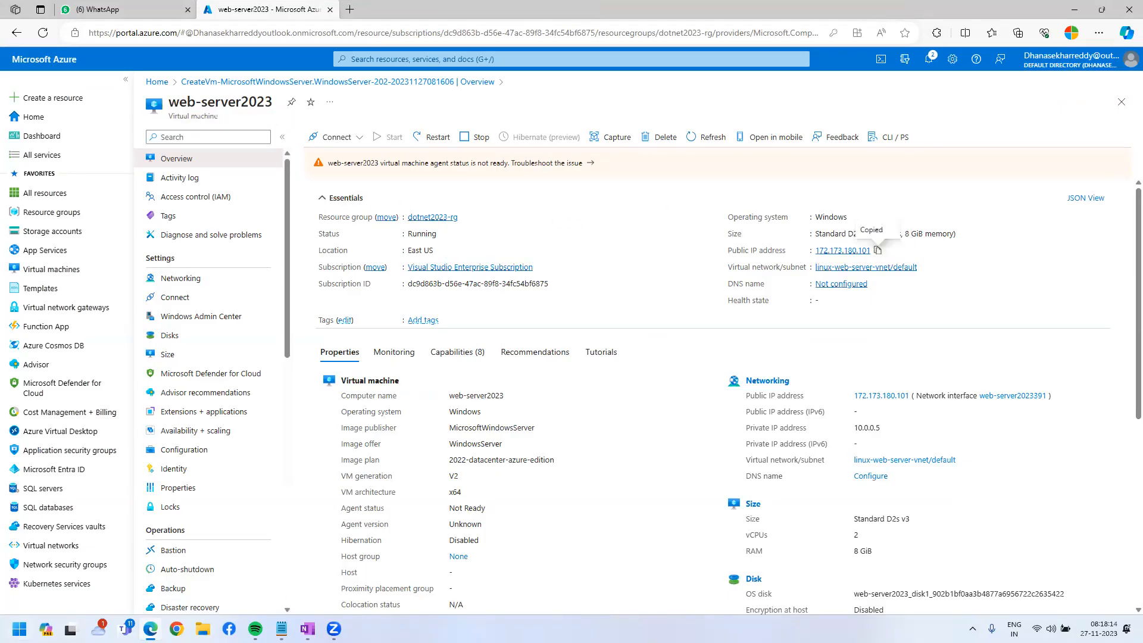
Launch Remote Desktop Connection with mstsc and connect to 172.173.180.101.
left_click(19, 629)
type("mstsc")
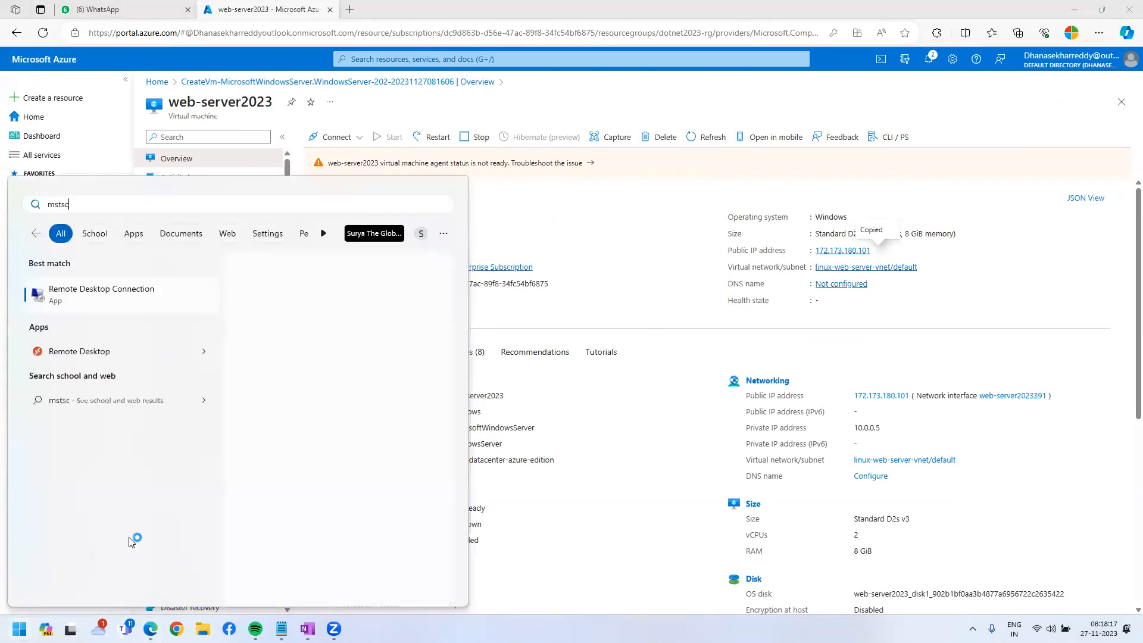
key("Return")
mouse_move(130, 543)
key("ctrl+v")
key("Return")
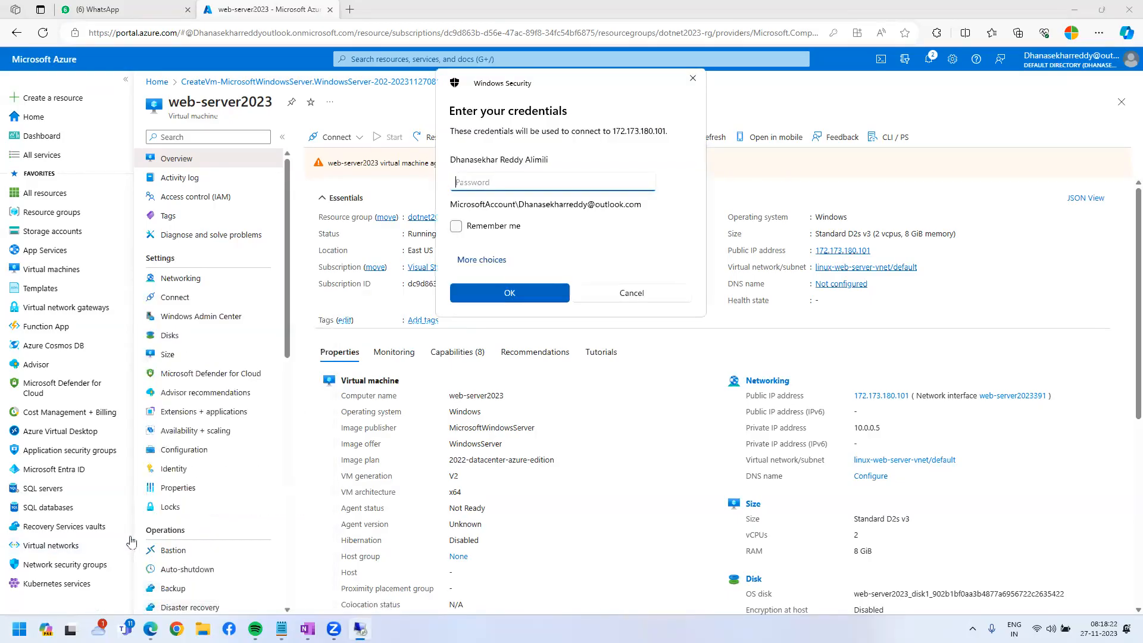
Sign in with a different account using the VM admin credentials and accept the certificate warning.
left_click(470, 261)
left_click(512, 341)
type("cloudadmin")
key("Tab")
type("***************")
key("Return")
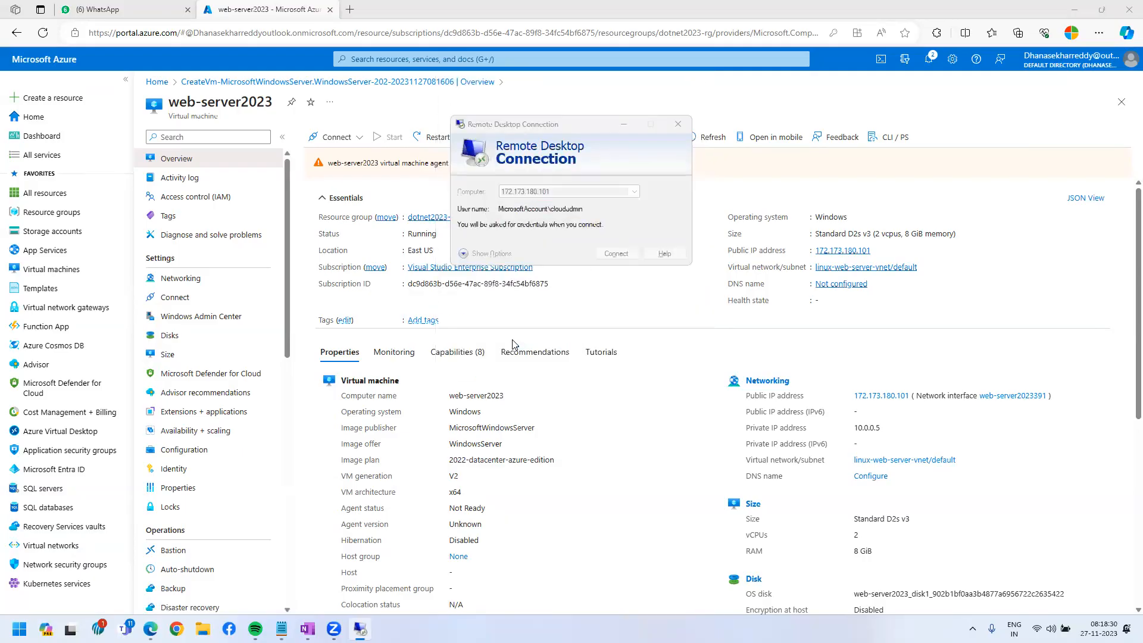
type("************")
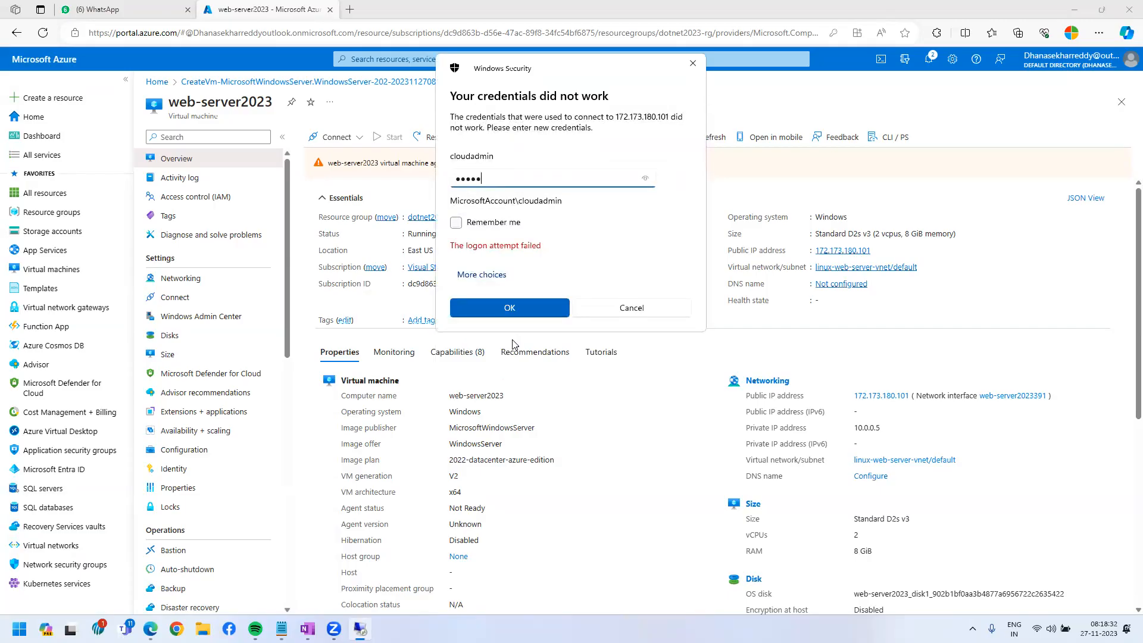
type("****")
key("Return")
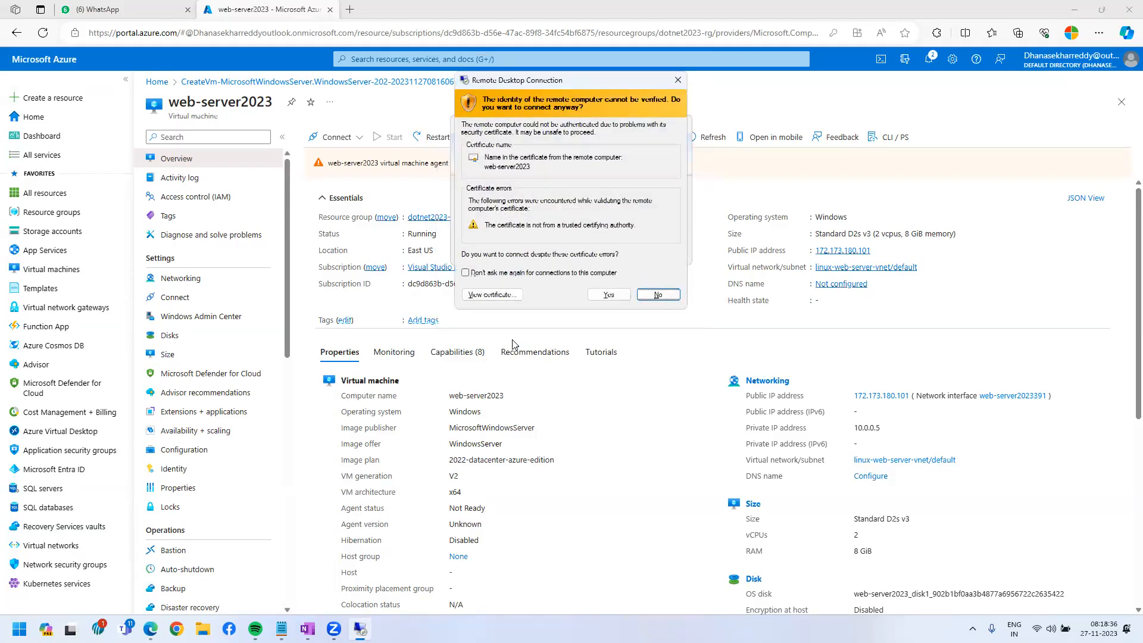
key("Left")
key("Return")
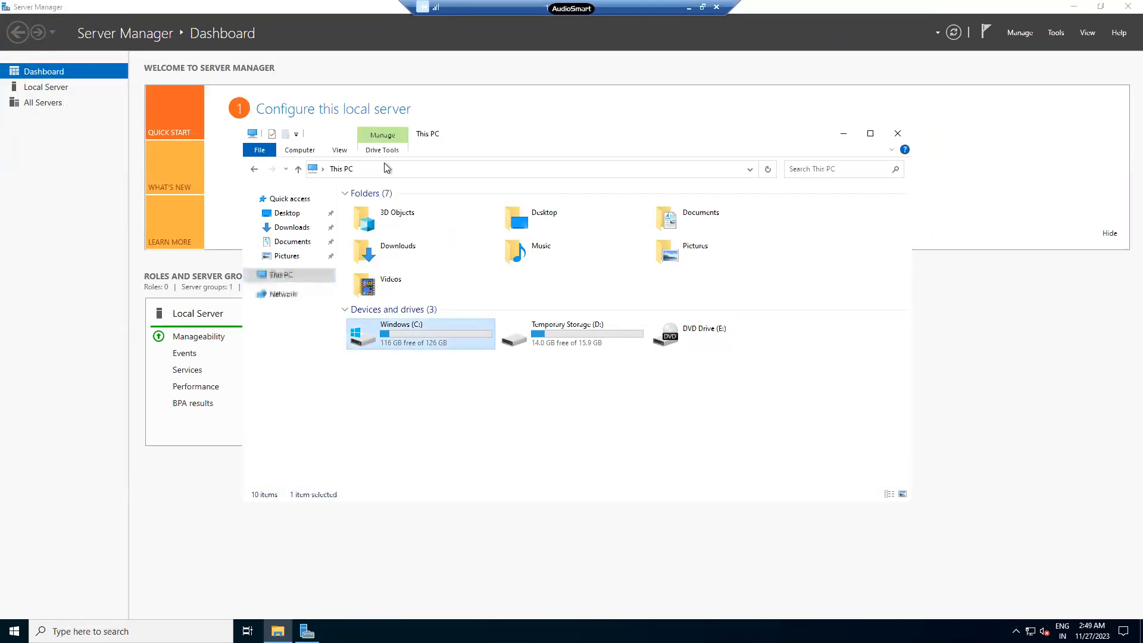
Check the C: drive shows 116 GB free of 126 GB, then open web-server2023's Disks page.
left_click(284, 277)
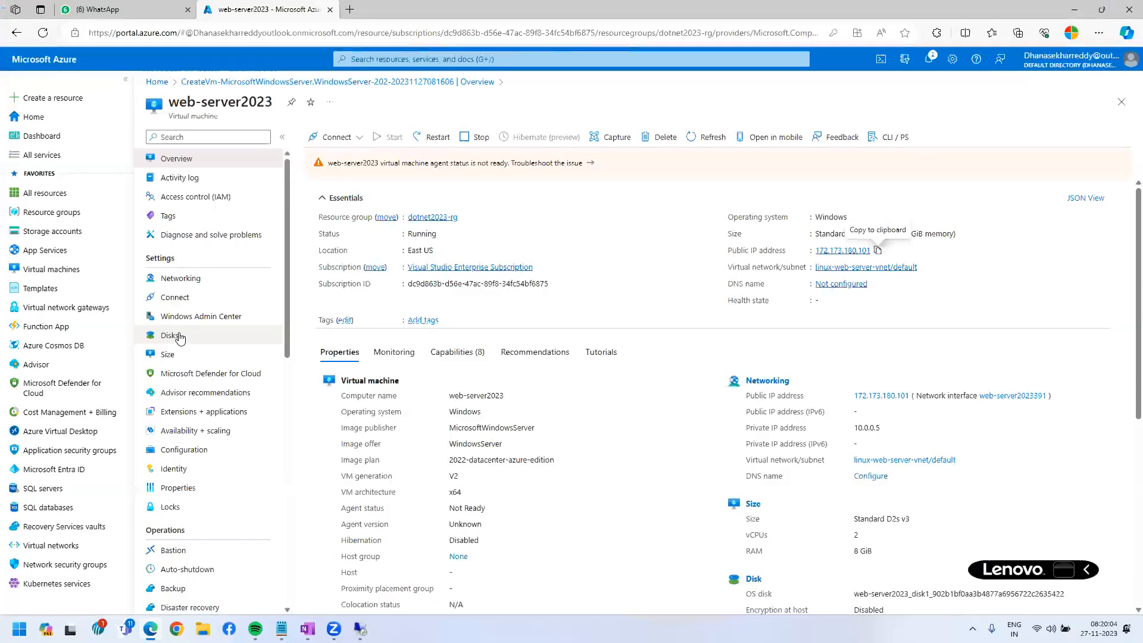
left_click(179, 336)
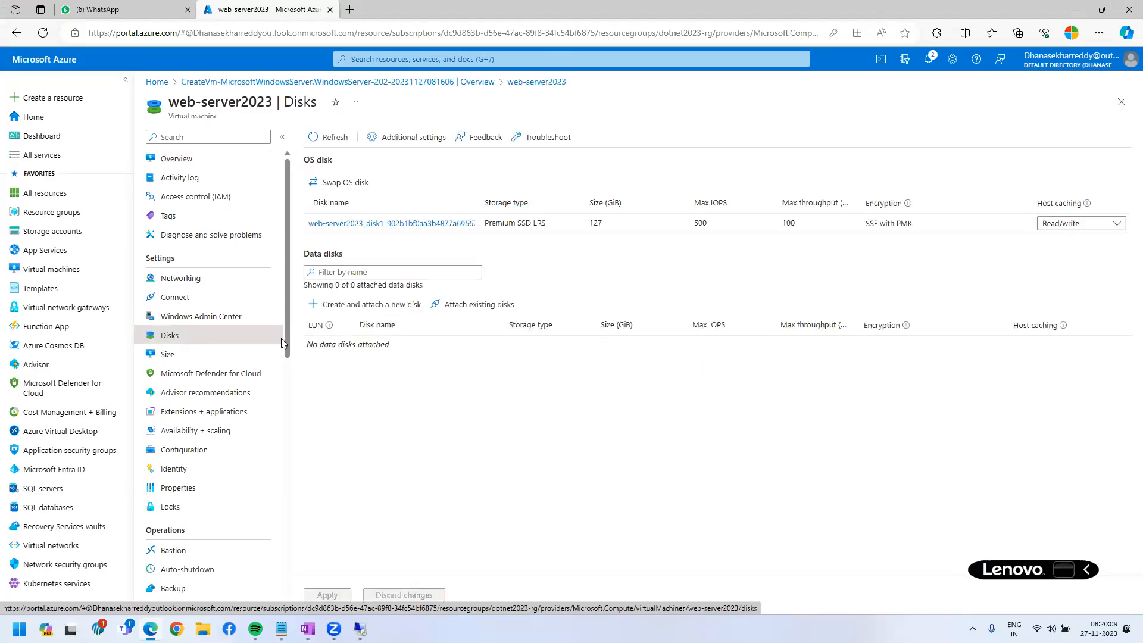
left_click(384, 307)
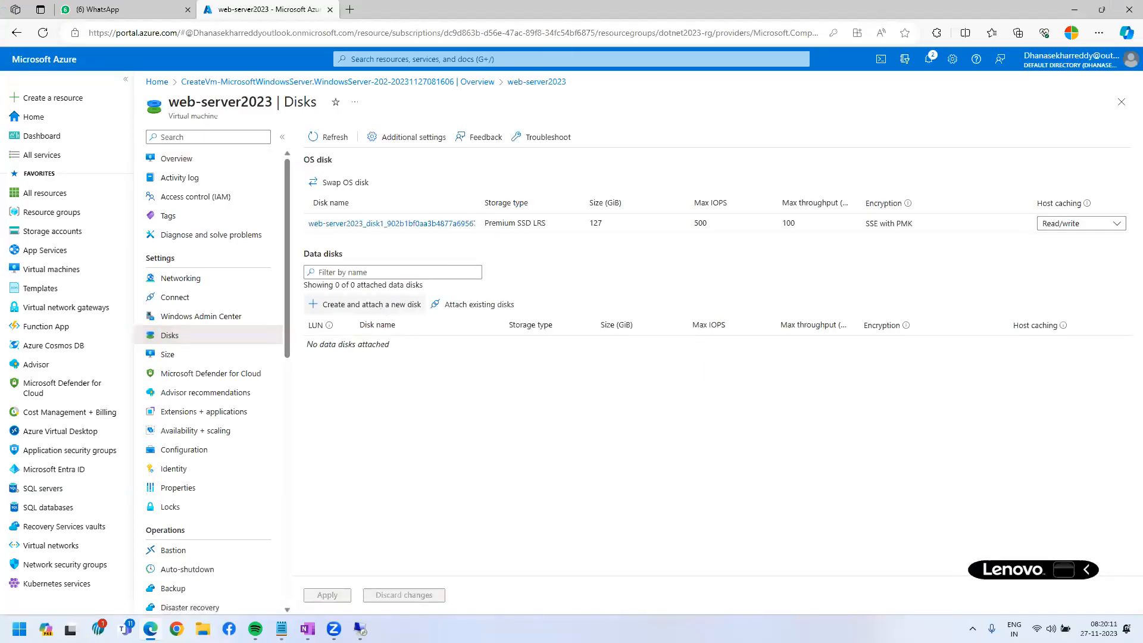
left_click_drag(300, 289, 461, 325)
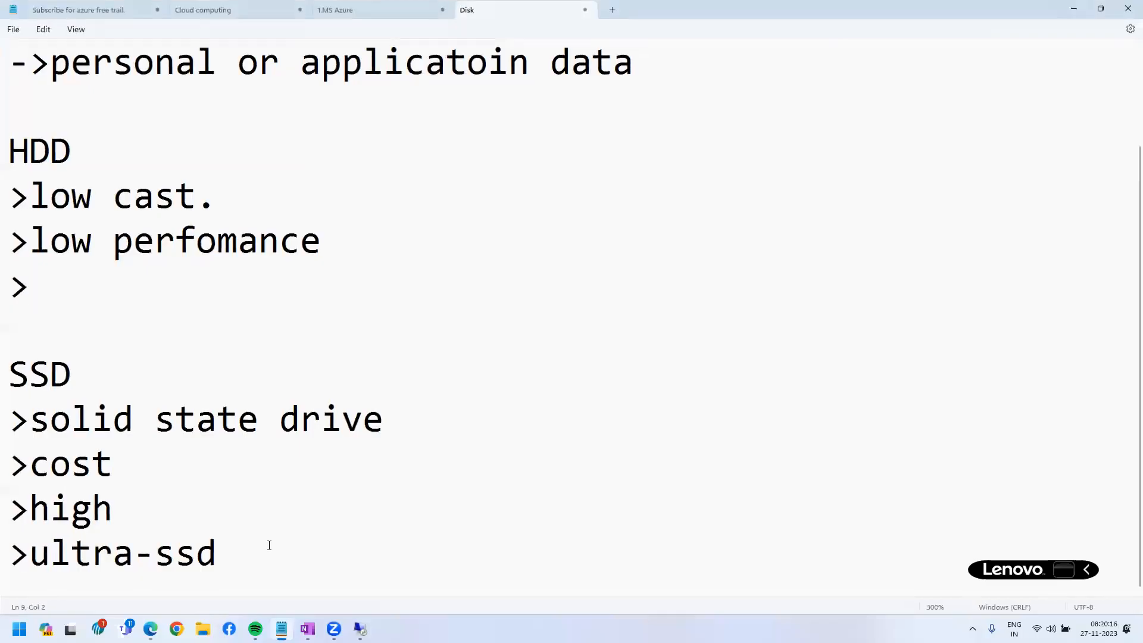
Add a 'Data disk:' section with a dashed underline and a '->32 TB' bullet, then minimize Notepad.
key("Return")
key("Return")
type("Data")
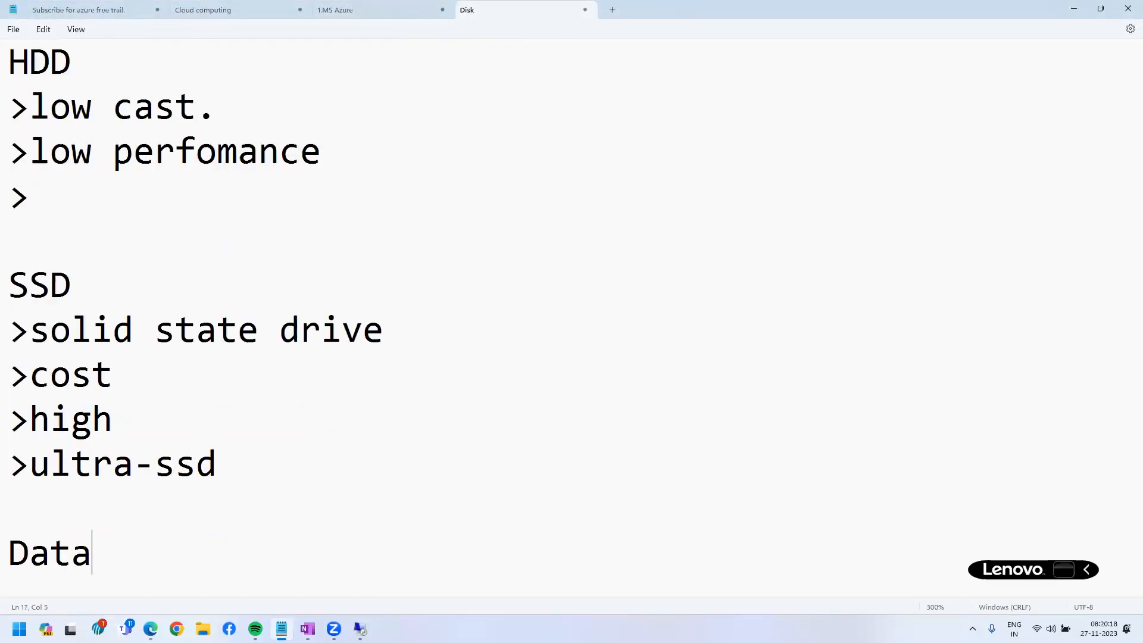
type(" disk:")
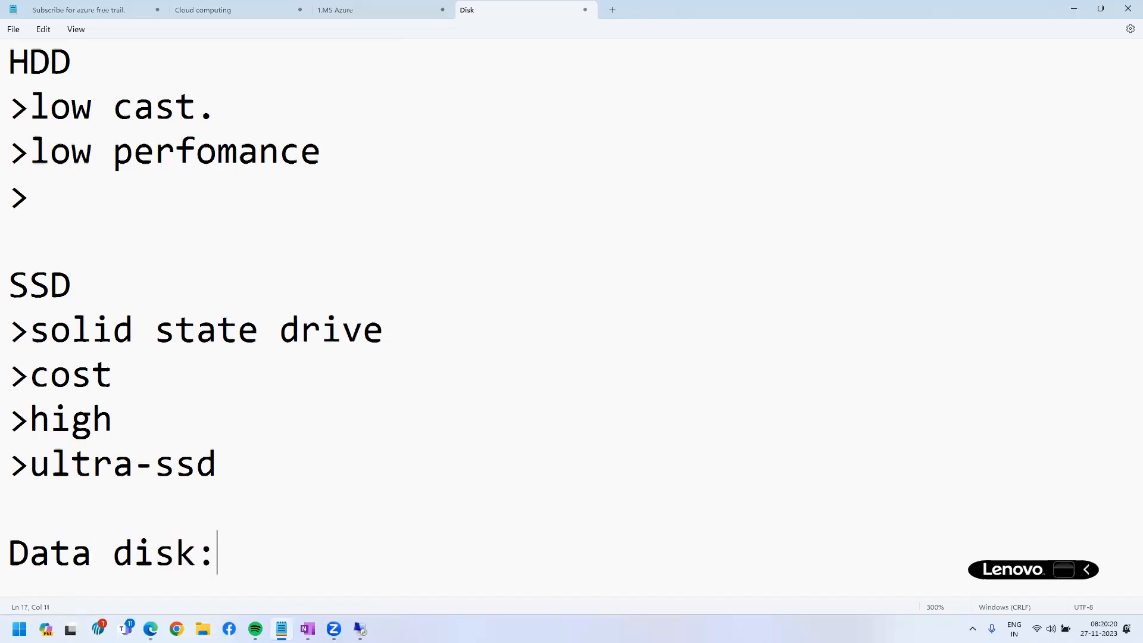
key("Return")
type("----------")
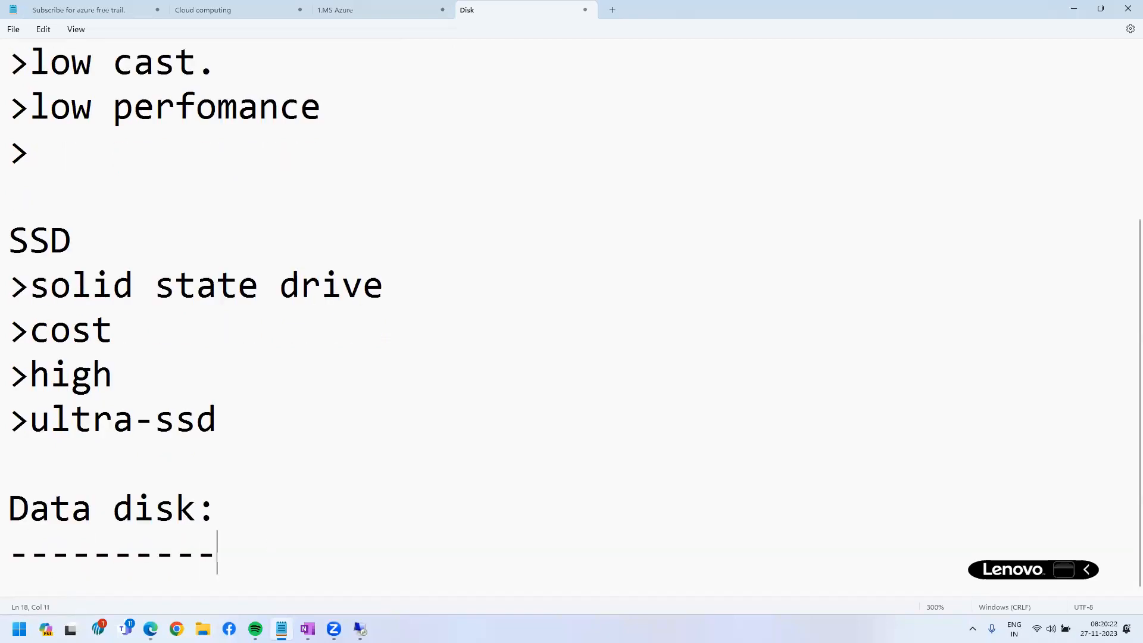
key("Return")
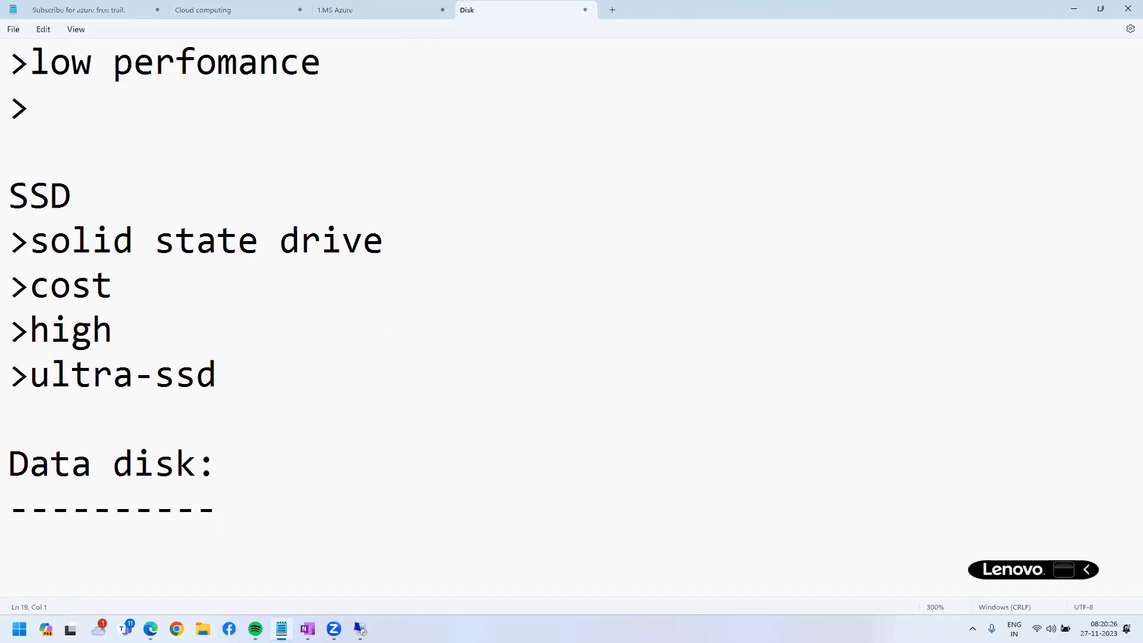
left_click(1072, 11)
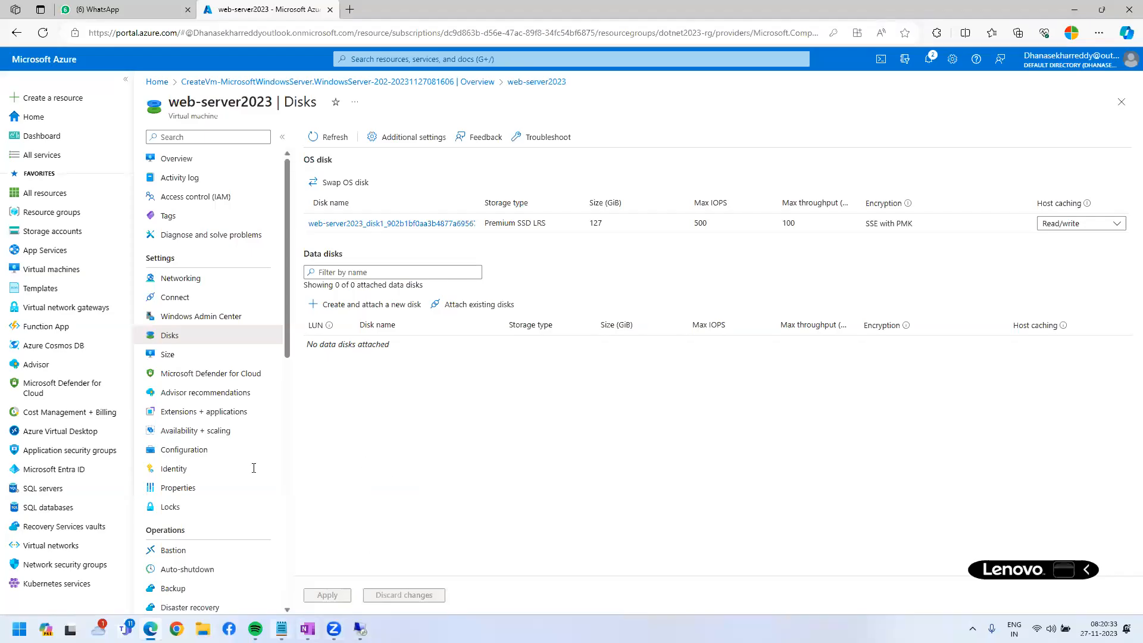
left_click(281, 629)
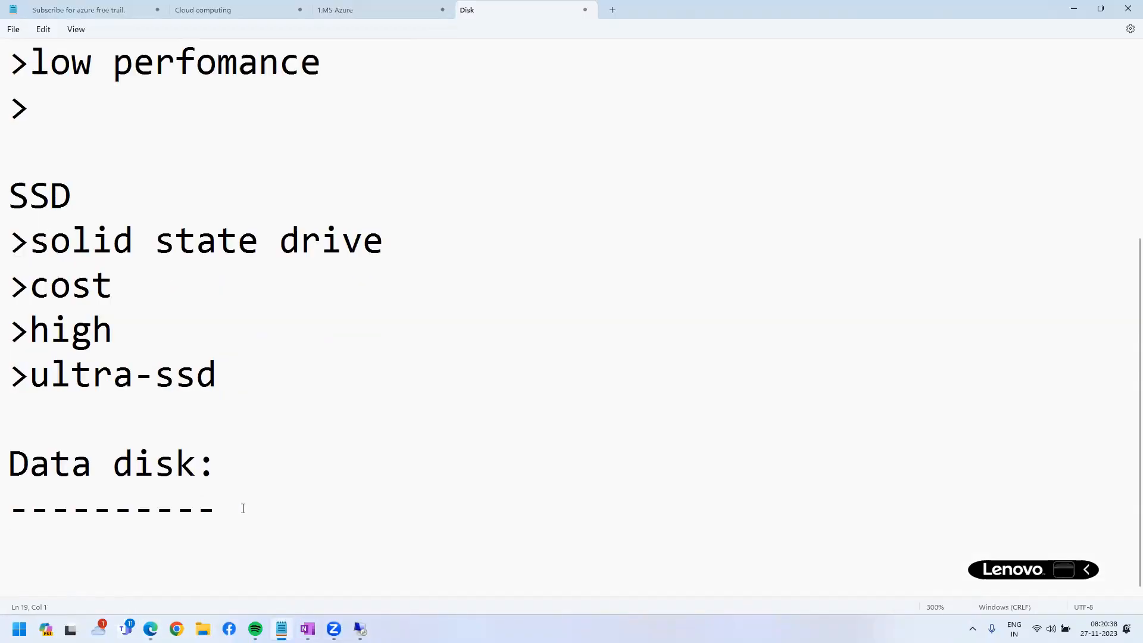
type("32 TB")
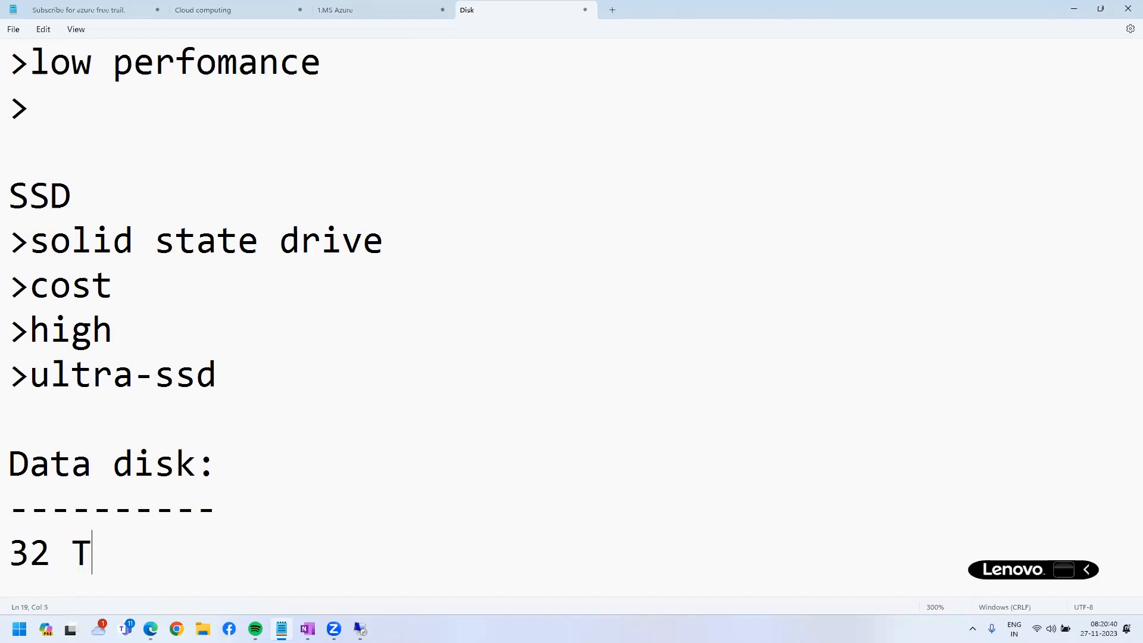
key("Home")
type("->")
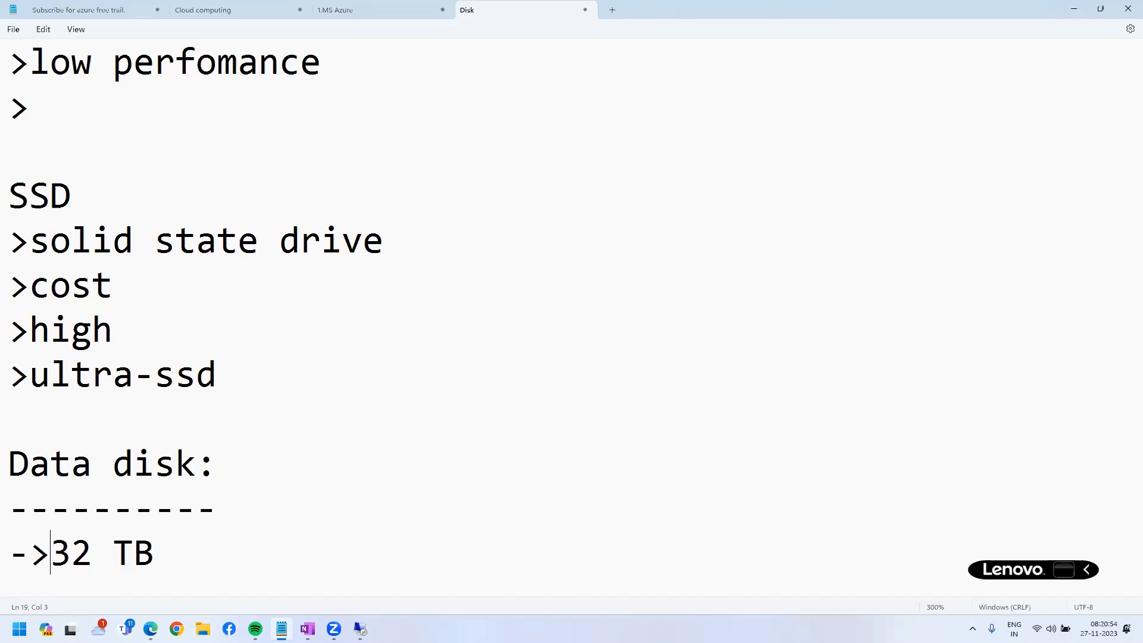
left_click(1073, 8)
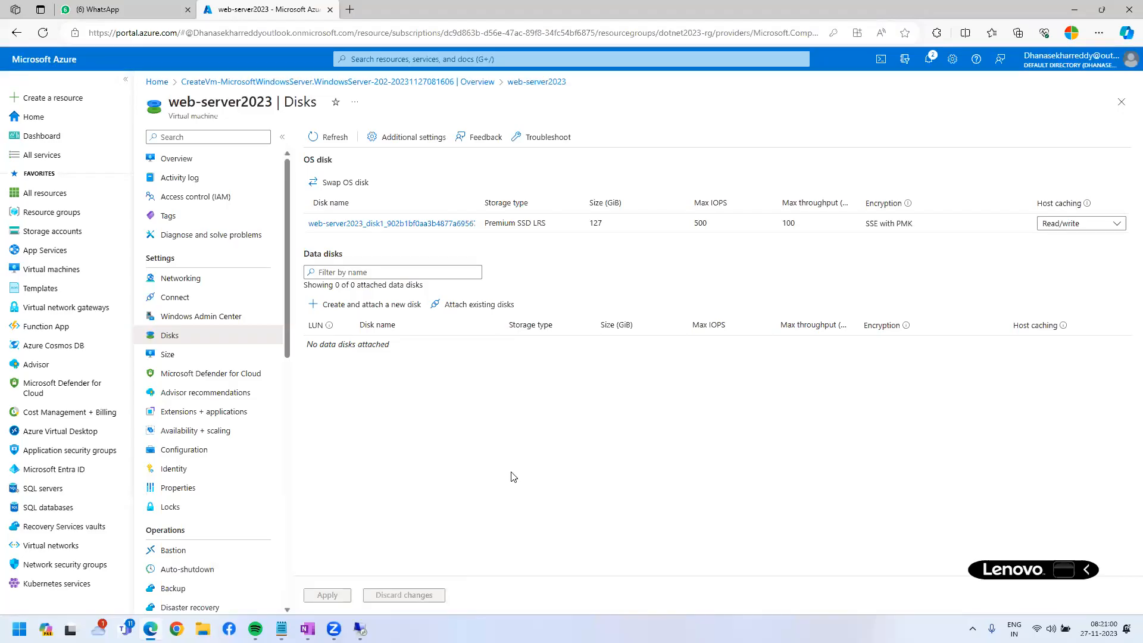
Add a data disk named Datadisk, change its size from 4 to 100 GiB, and apply.
left_click(377, 306)
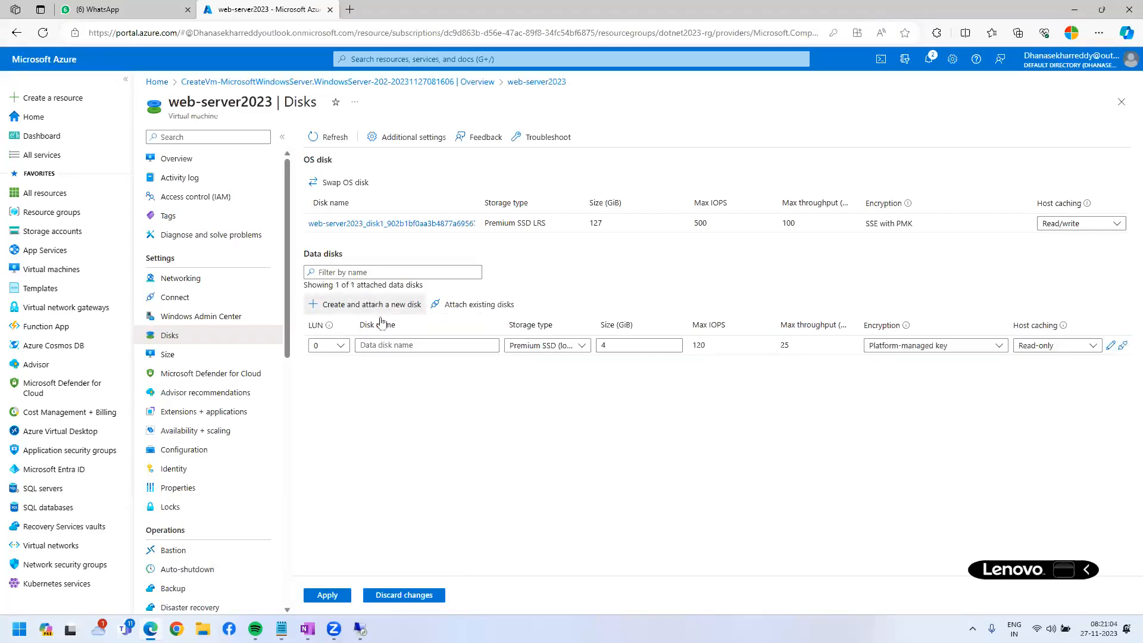
left_click(403, 345)
type("Datadisk")
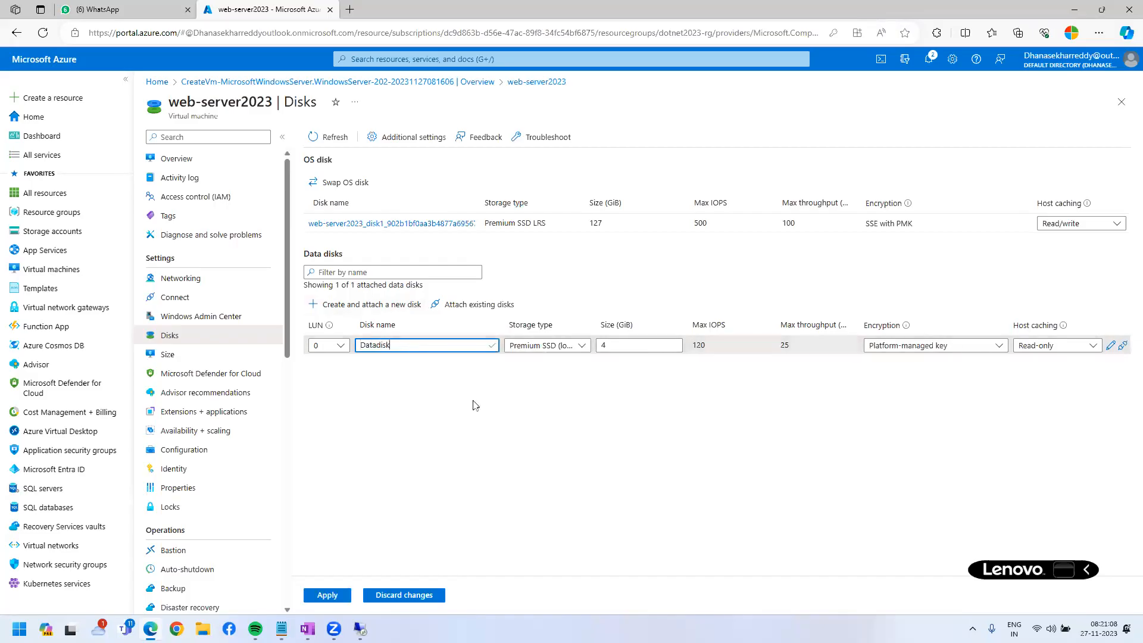
left_click(583, 345)
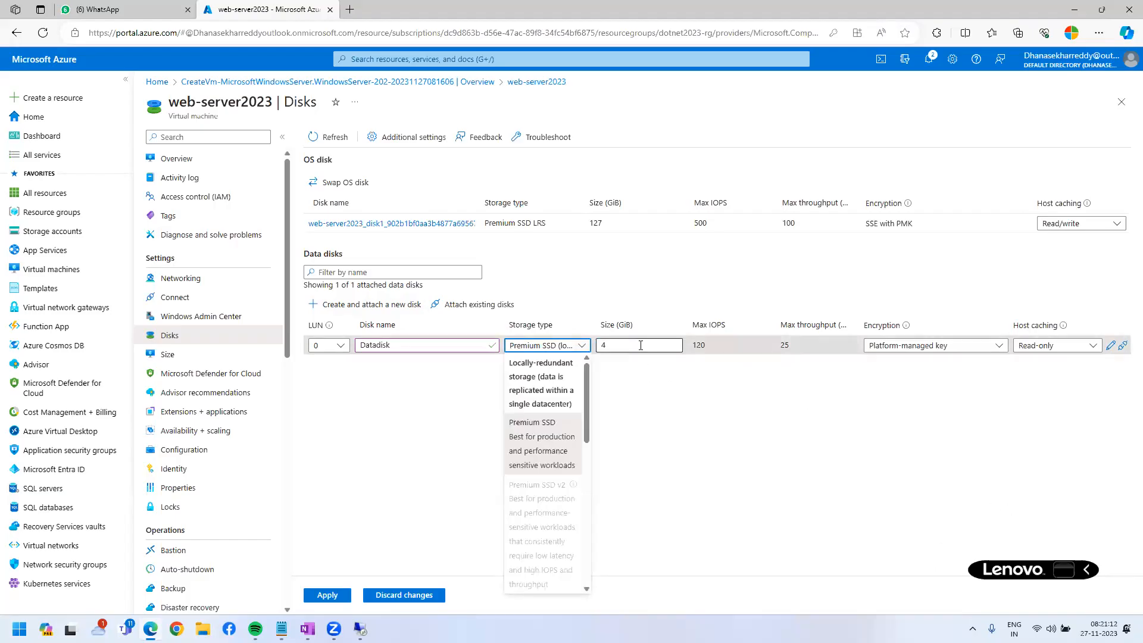
left_click(641, 345)
key("BackSpace")
type("100")
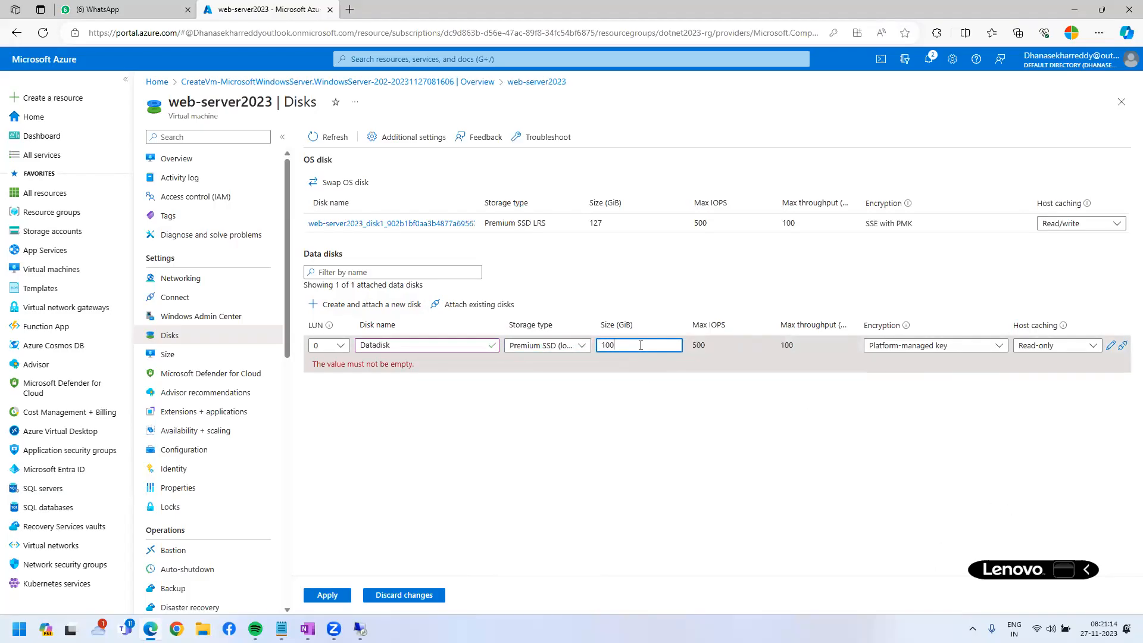
left_click(643, 463)
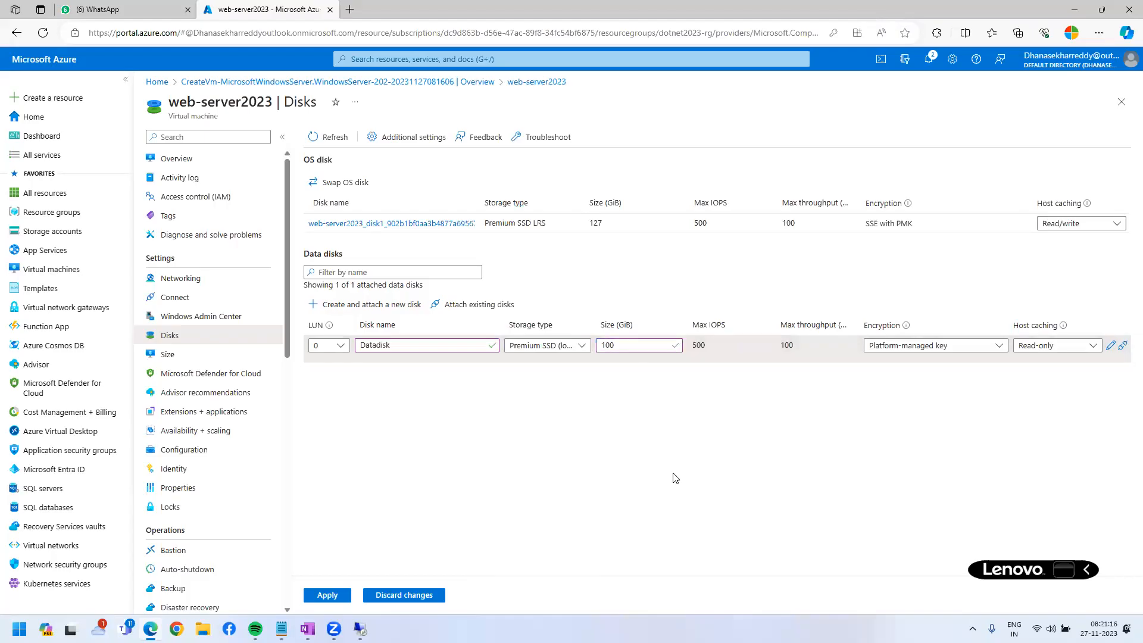
left_click_drag(350, 310, 452, 364)
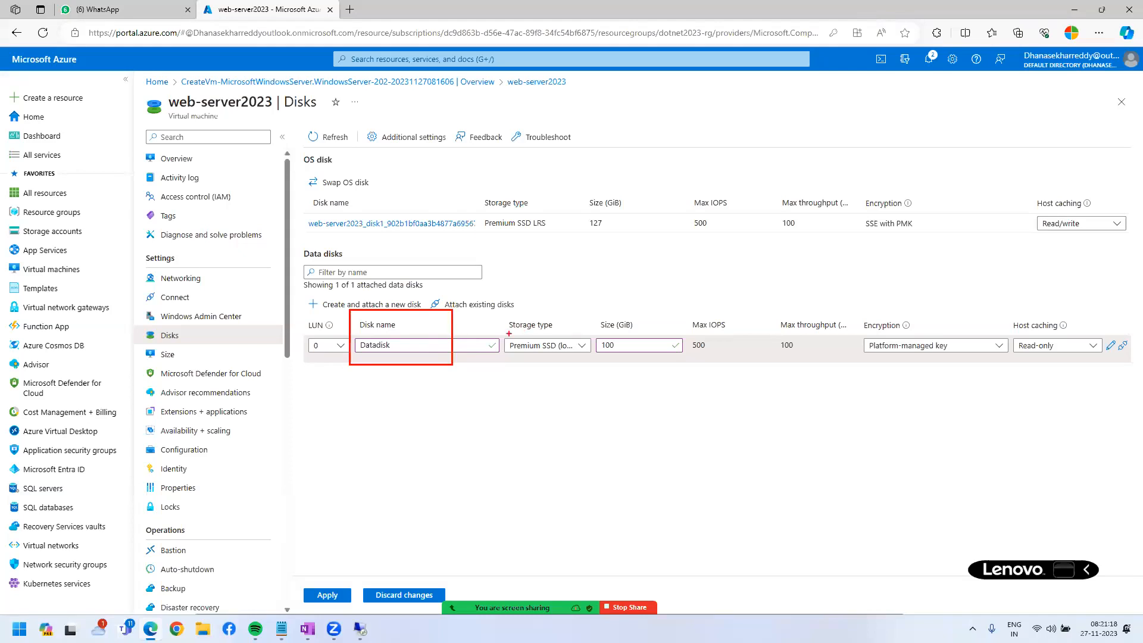
left_click_drag(574, 299, 666, 389)
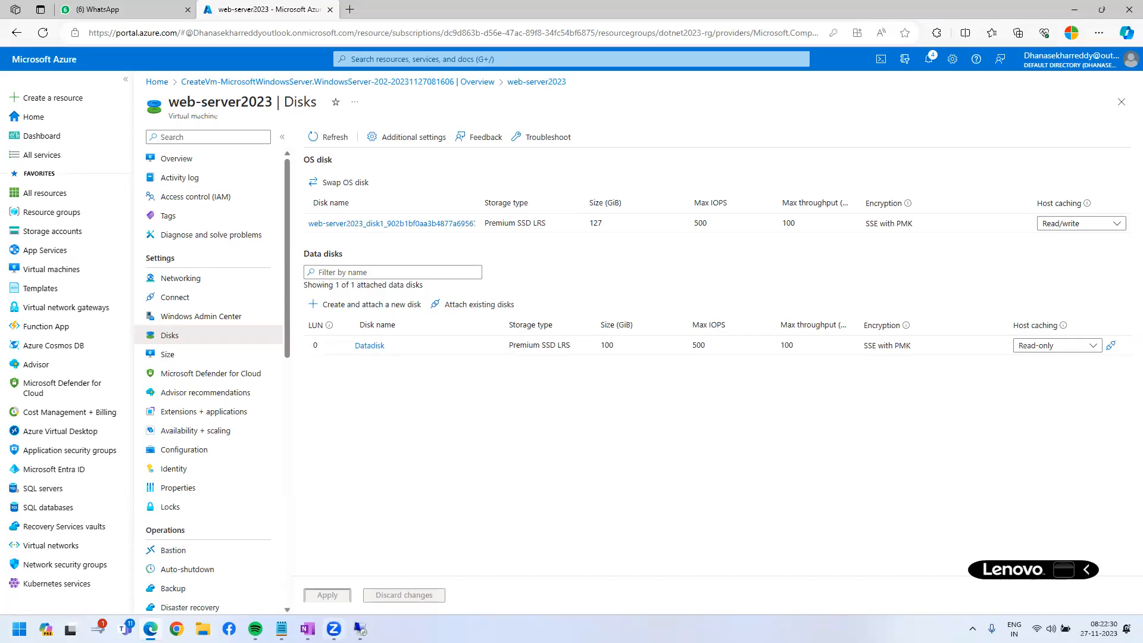
Add the line '->new disk creation===>no-downtime' under '->32 TB' in Notepad's Disk notes.
left_click(281, 629)
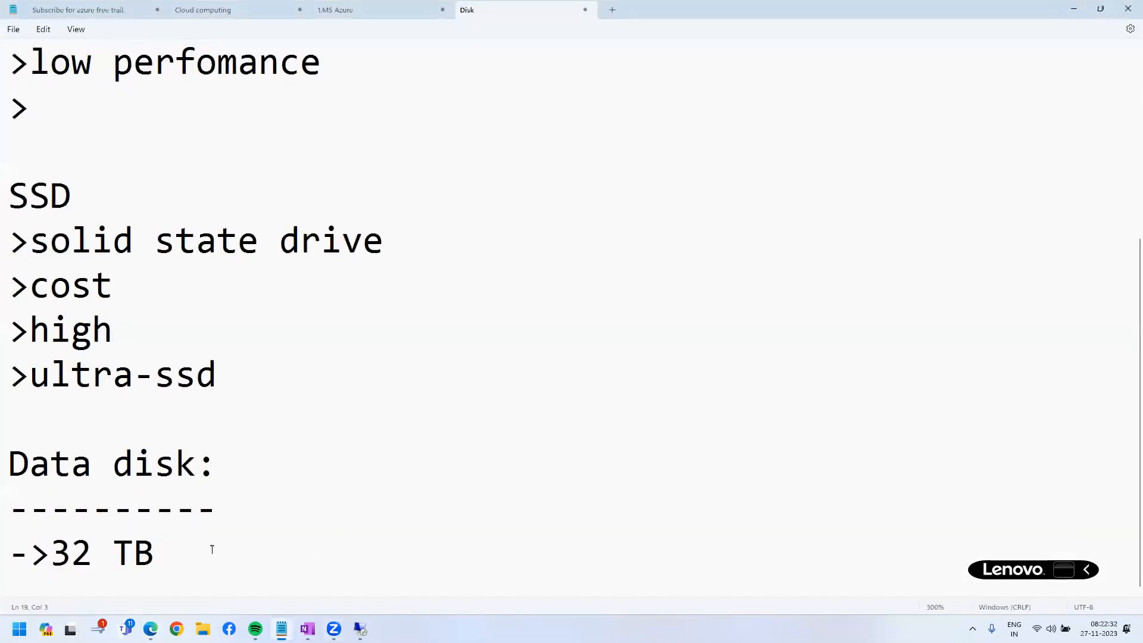
left_click(238, 565)
key("Return")
key("Return")
key("Return")
key("Return")
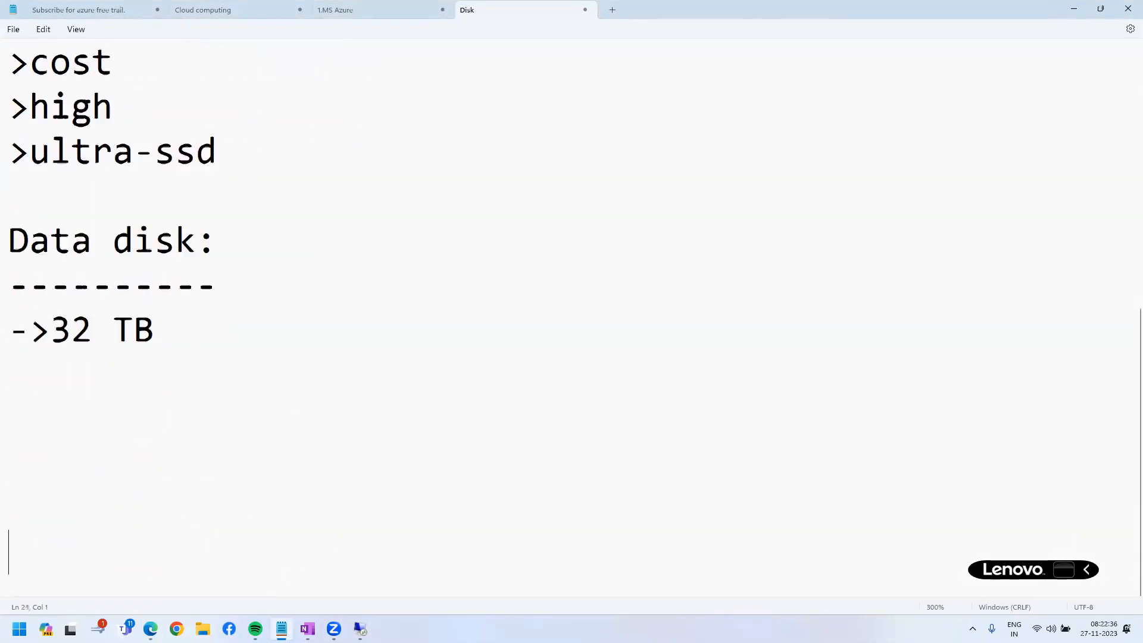
key("Return")
left_click(79, 362)
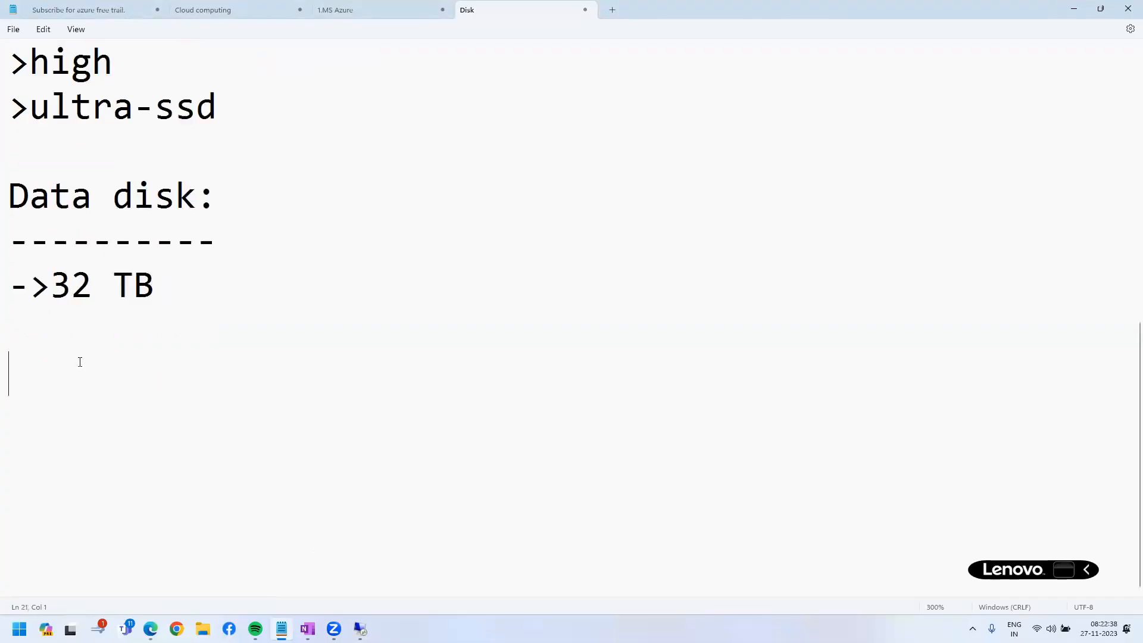
type("->")
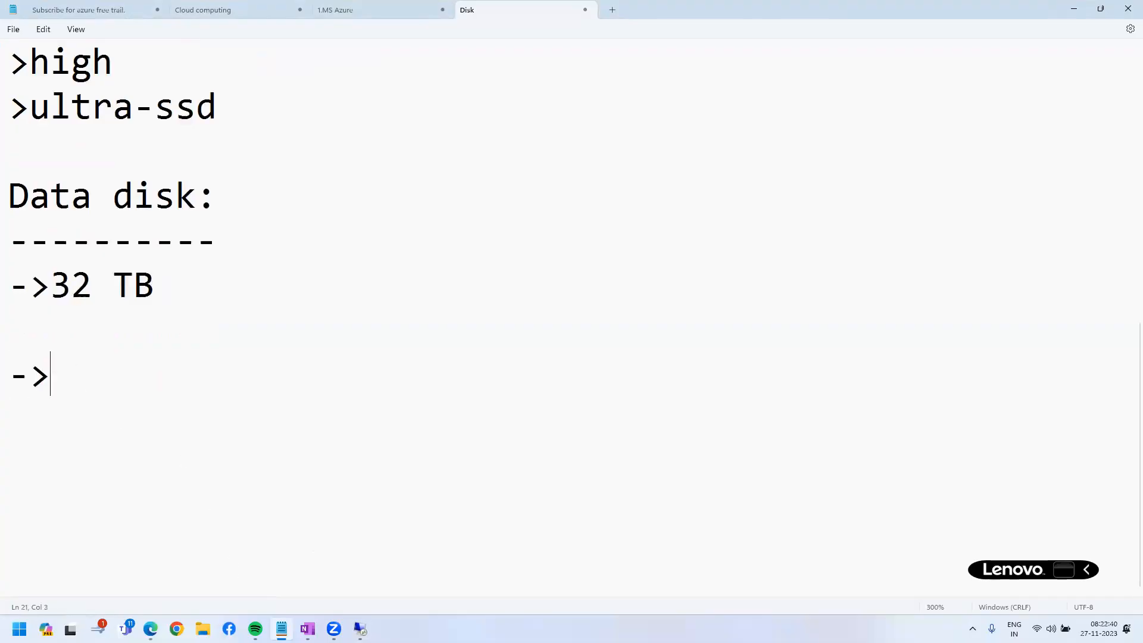
type("new disk creation===>no-dow")
type("time")
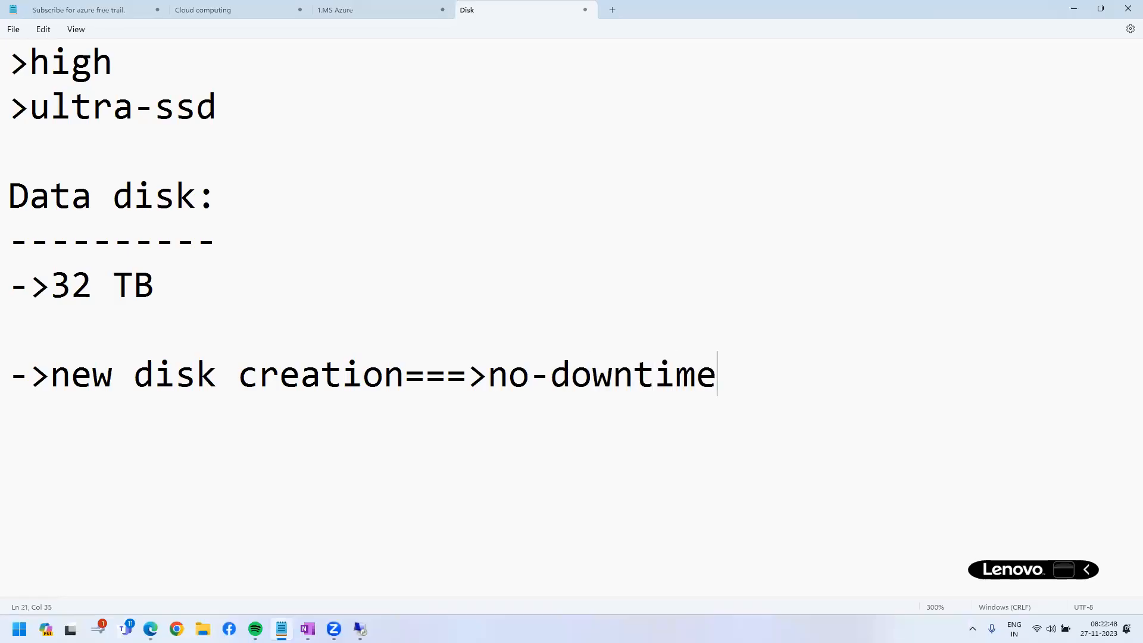
key("alt+Tab")
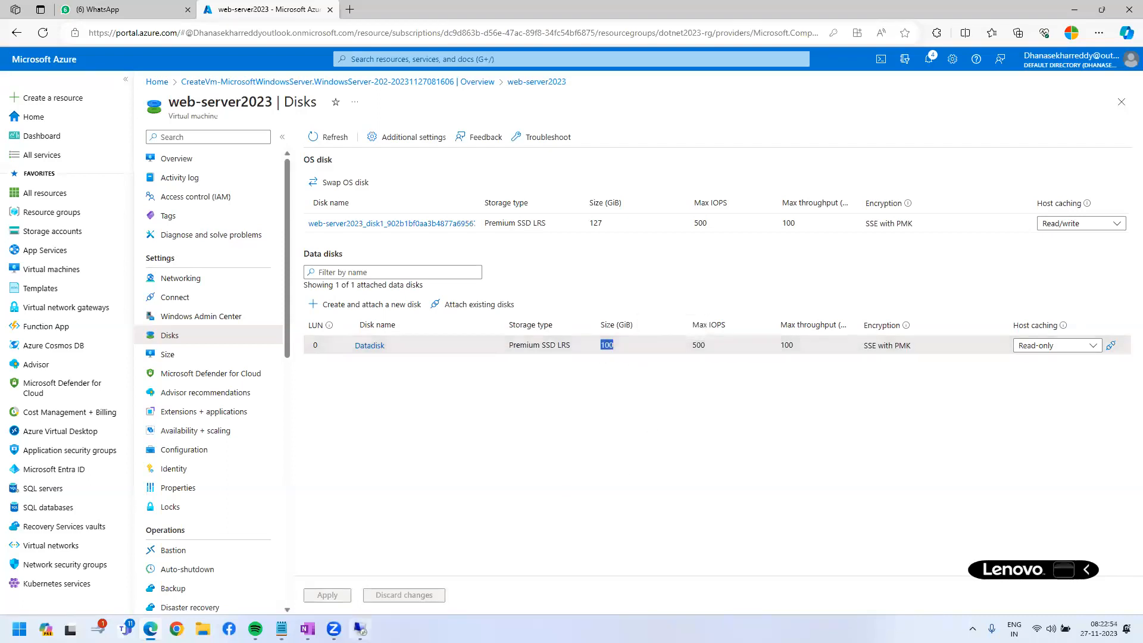
key("alt+Tab")
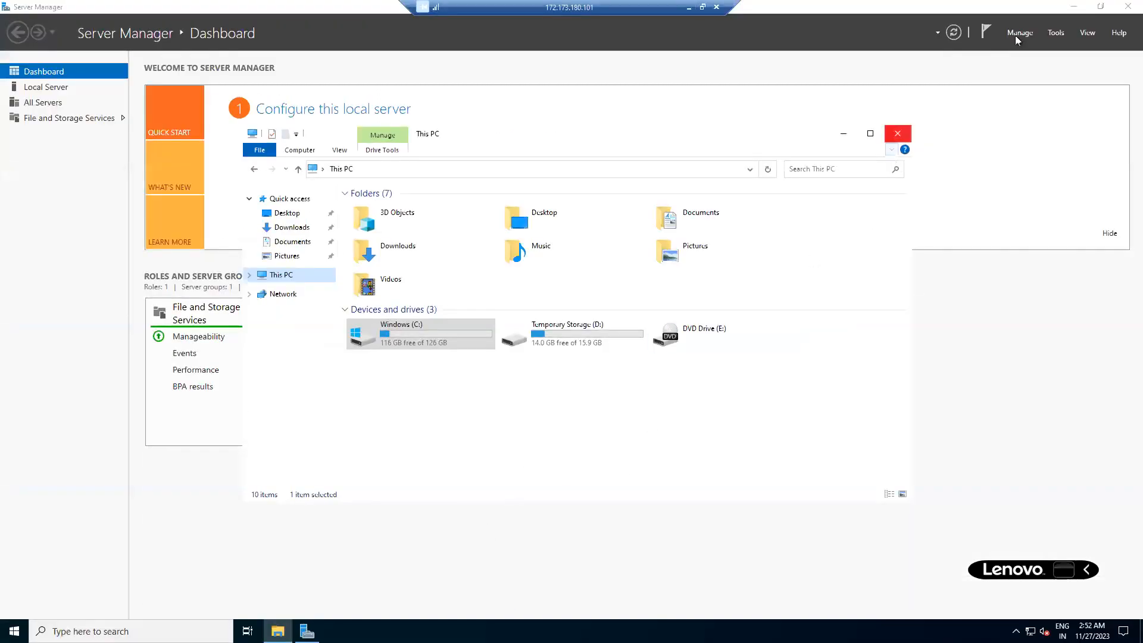
Maximize the This PC window on the VM, then close it and Server Manager.
left_click(869, 133)
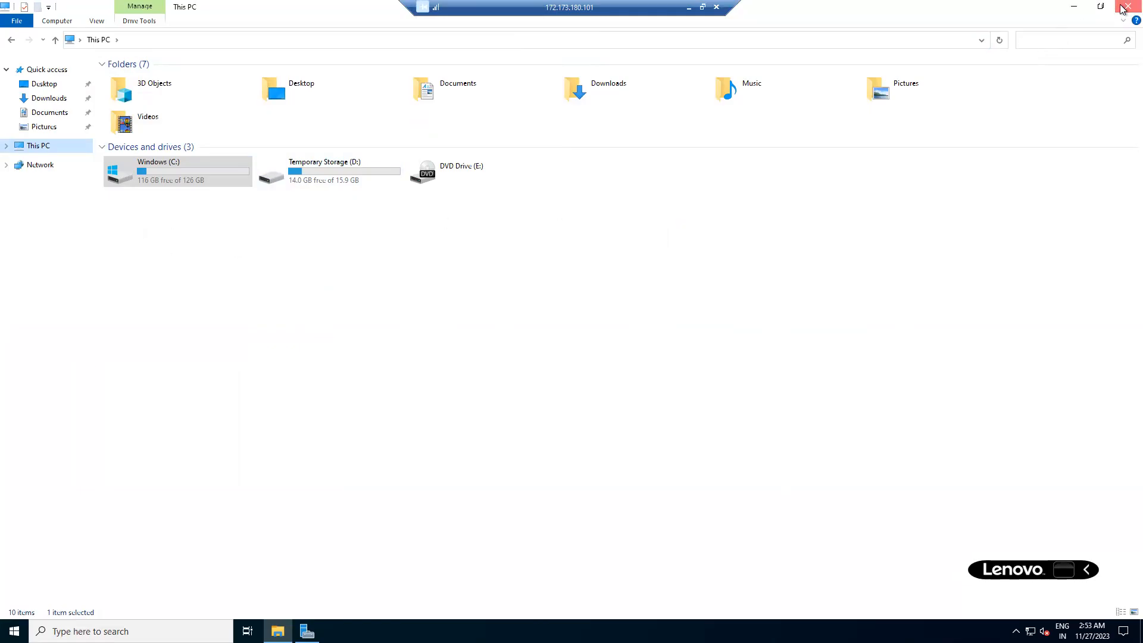
left_click(1122, 8)
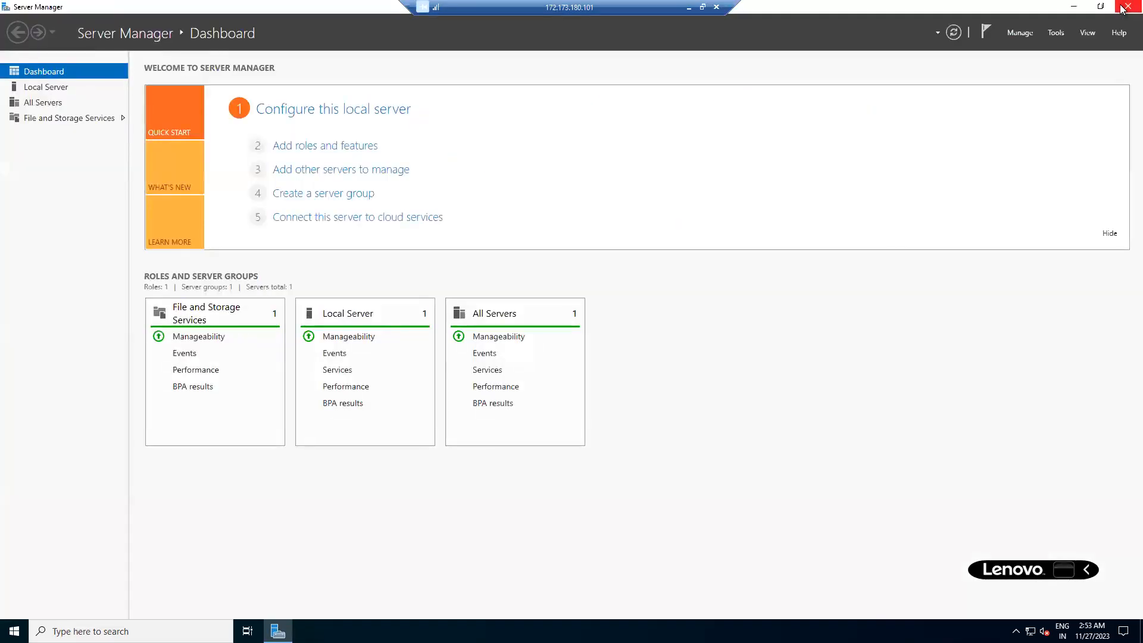
left_click(1122, 9)
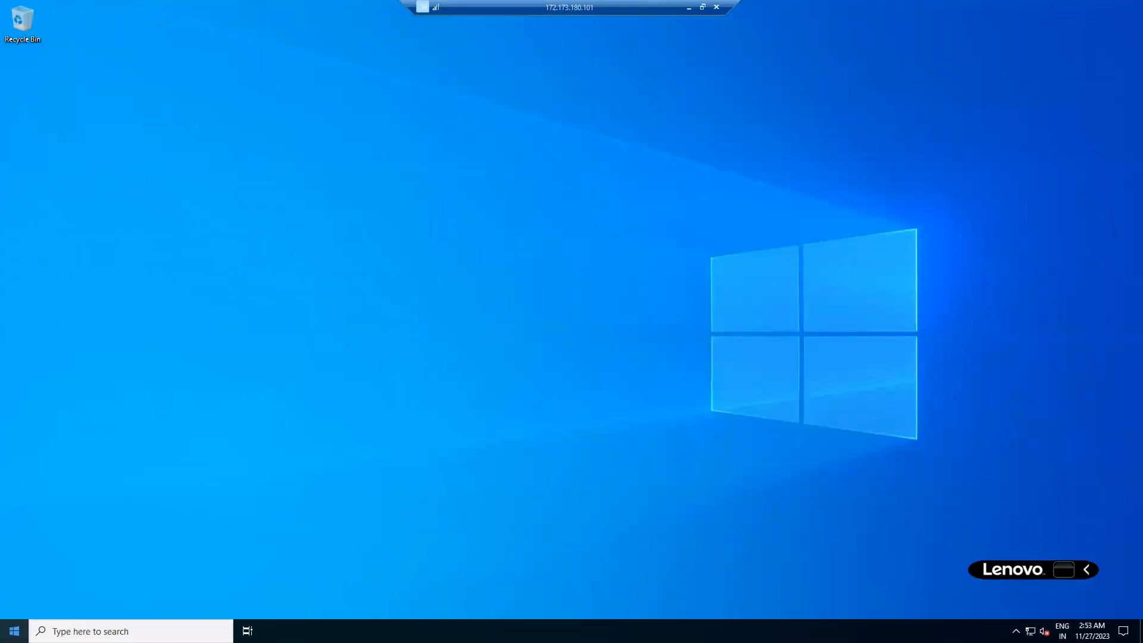
Open Disk Management in Computer Management and initialize the 99.98 GB Disk 2 as GPT.
right_click(14, 630)
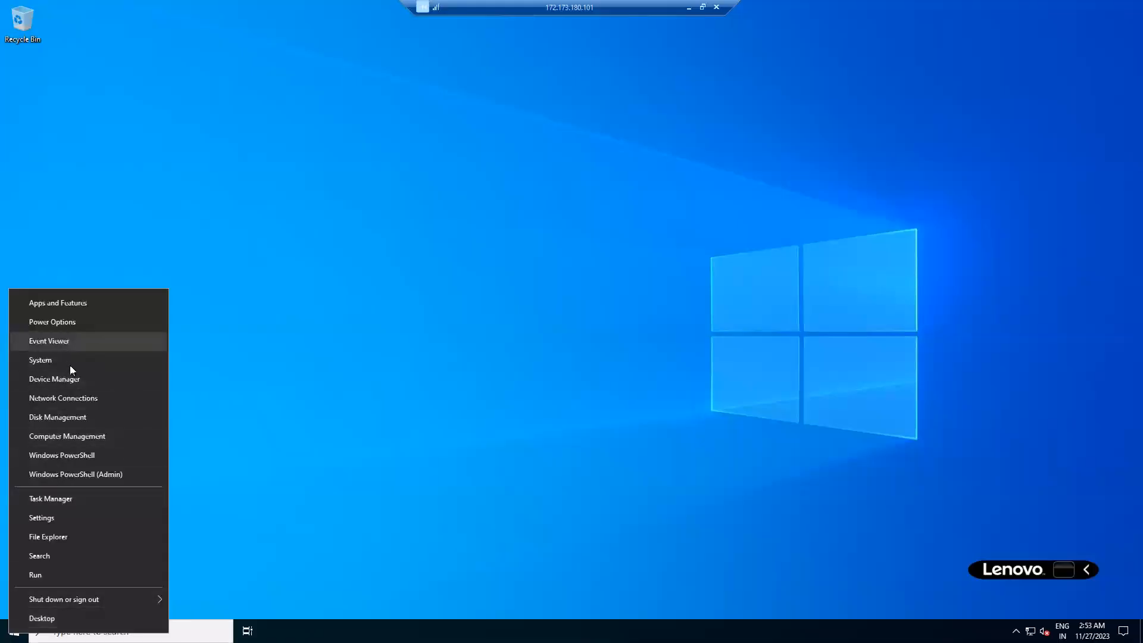
left_click(91, 438)
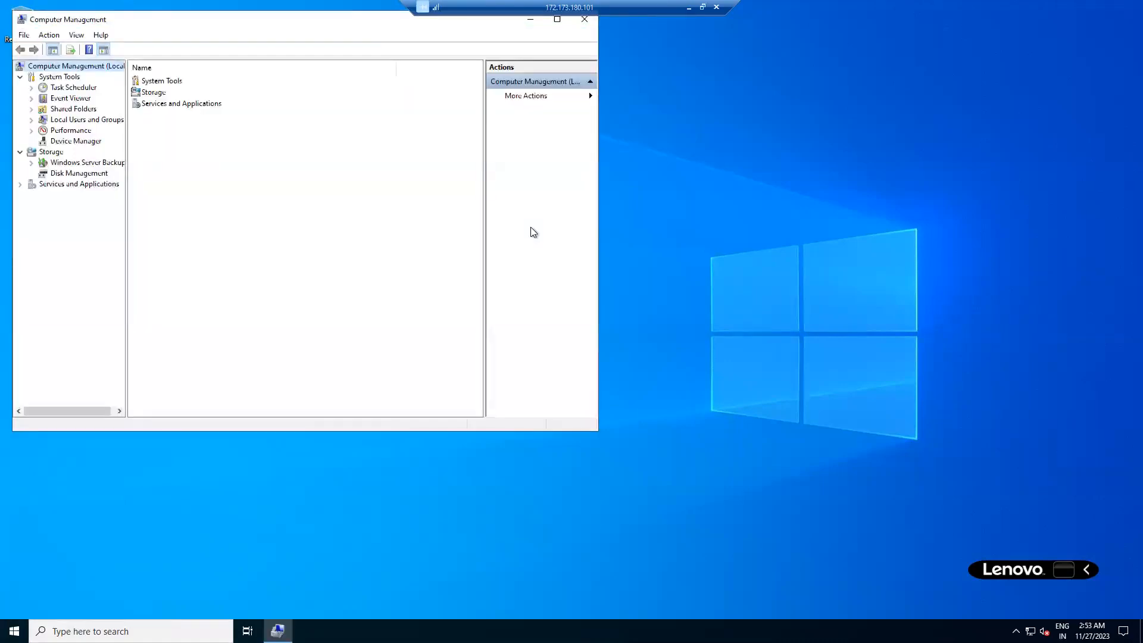
left_click(66, 174)
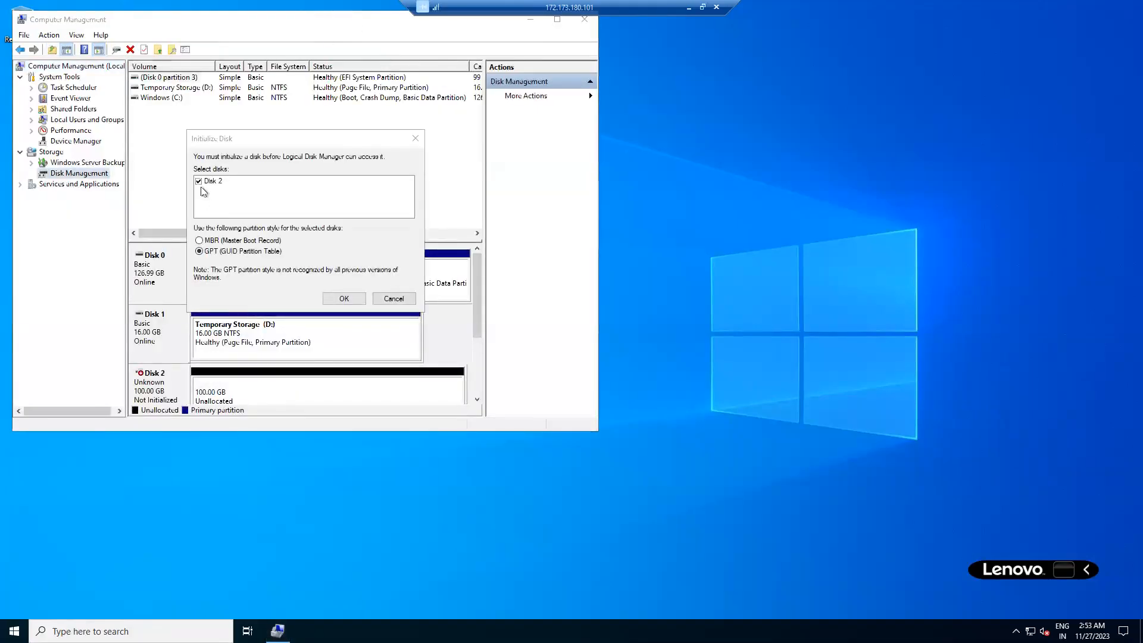
left_click(348, 302)
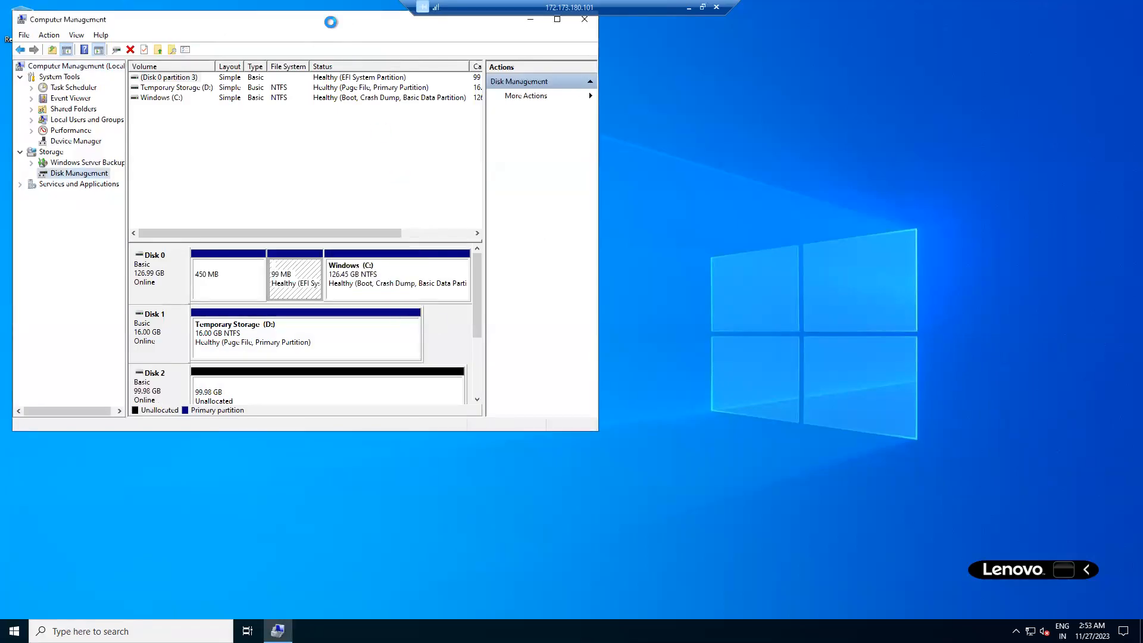
double_click(353, 26)
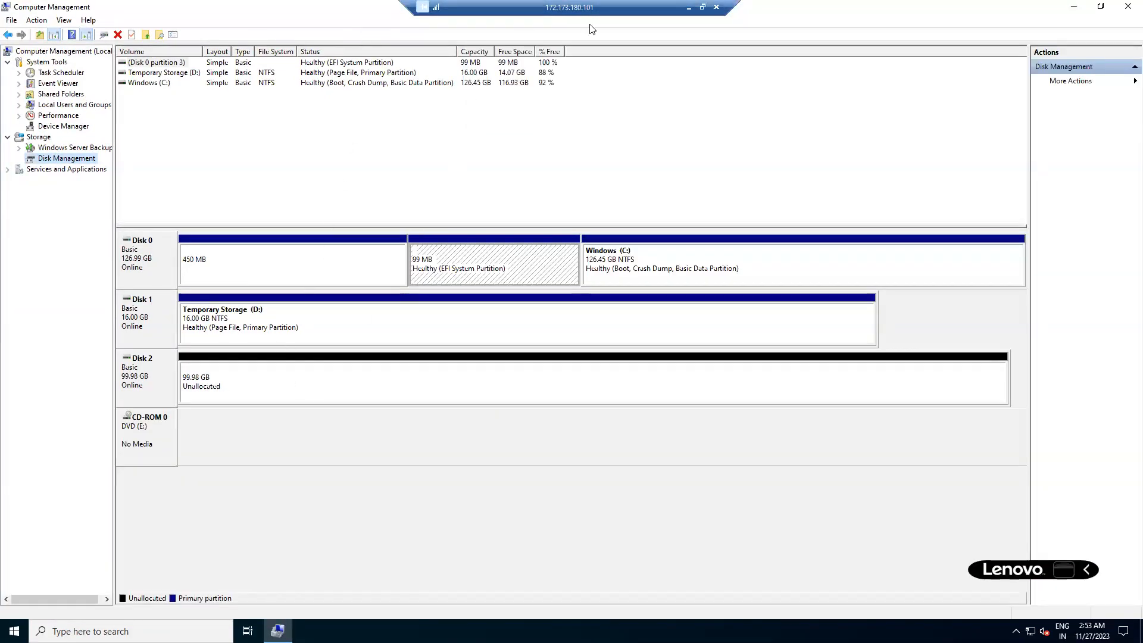
mouse_move(205, 411)
left_mouse_down()
mouse_move(268, 417)
mouse_move(353, 369)
mouse_move(389, 394)
left_mouse_up()
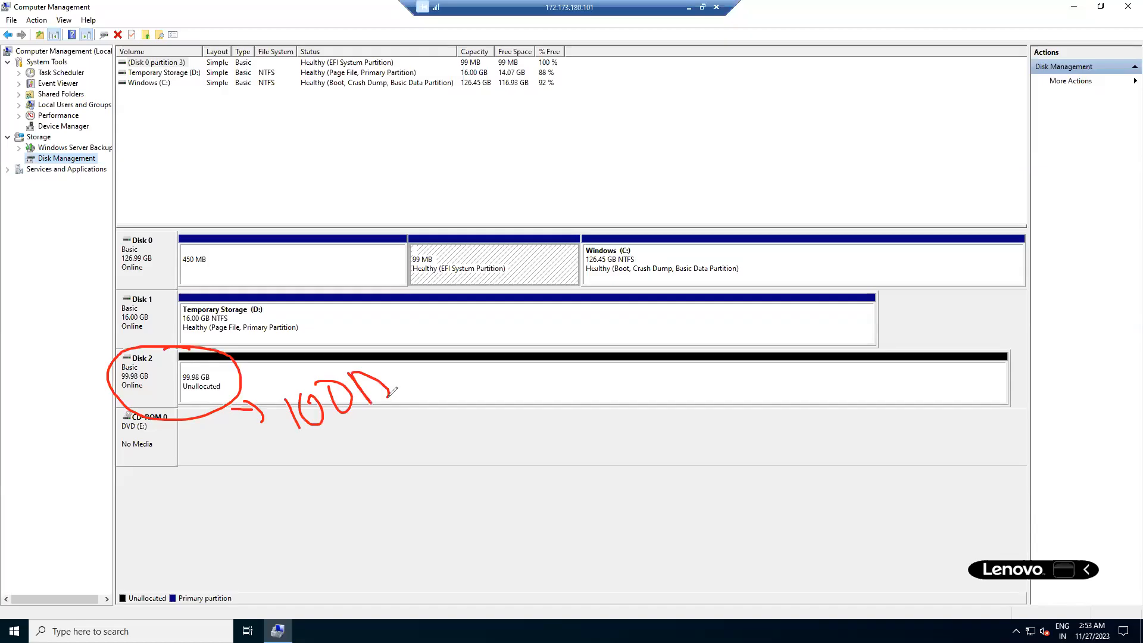
left_click(46, 481)
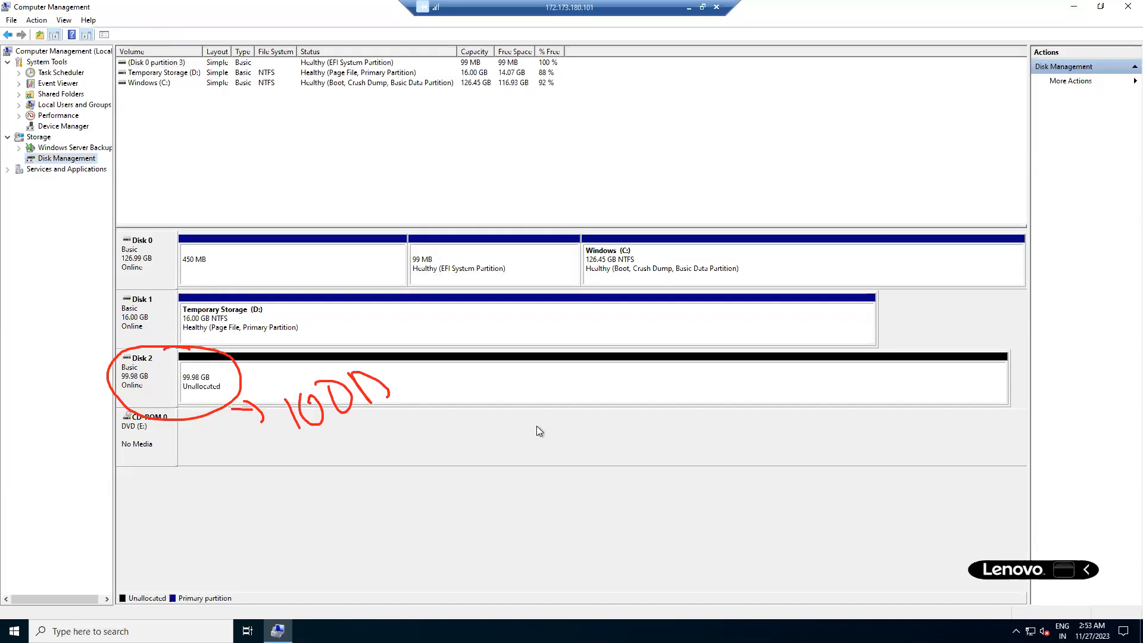
Start a New Simple Volume on Disk 2's unallocated space, reaching the 102382 MB size step.
right_click(476, 384)
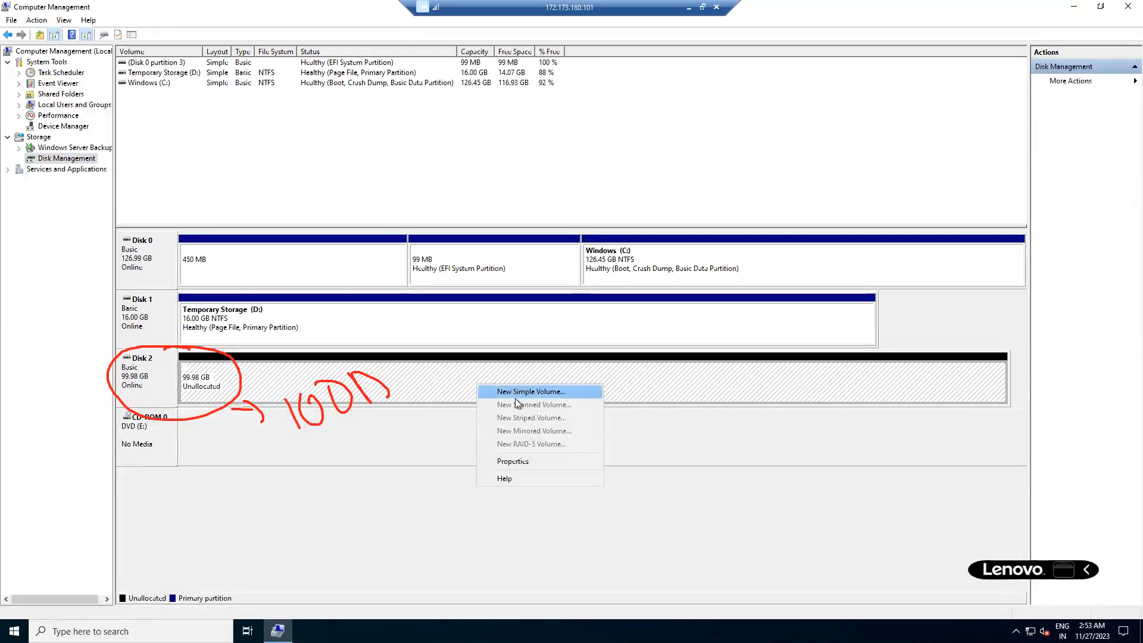
left_click(534, 391)
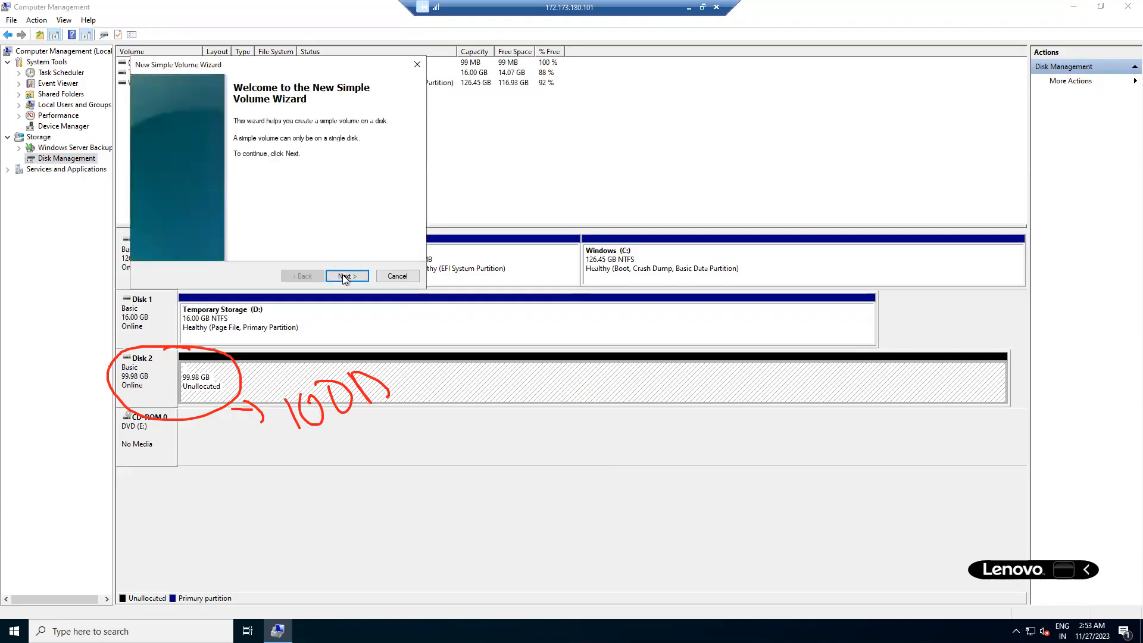
left_click(345, 275)
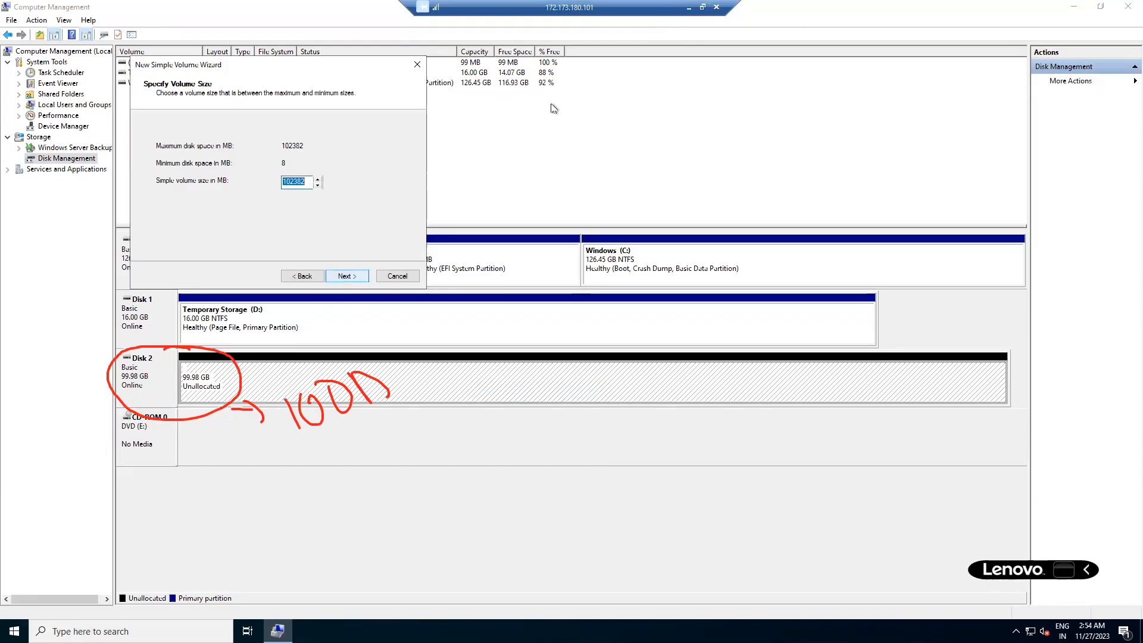
left_click(689, 7)
left_click(282, 629)
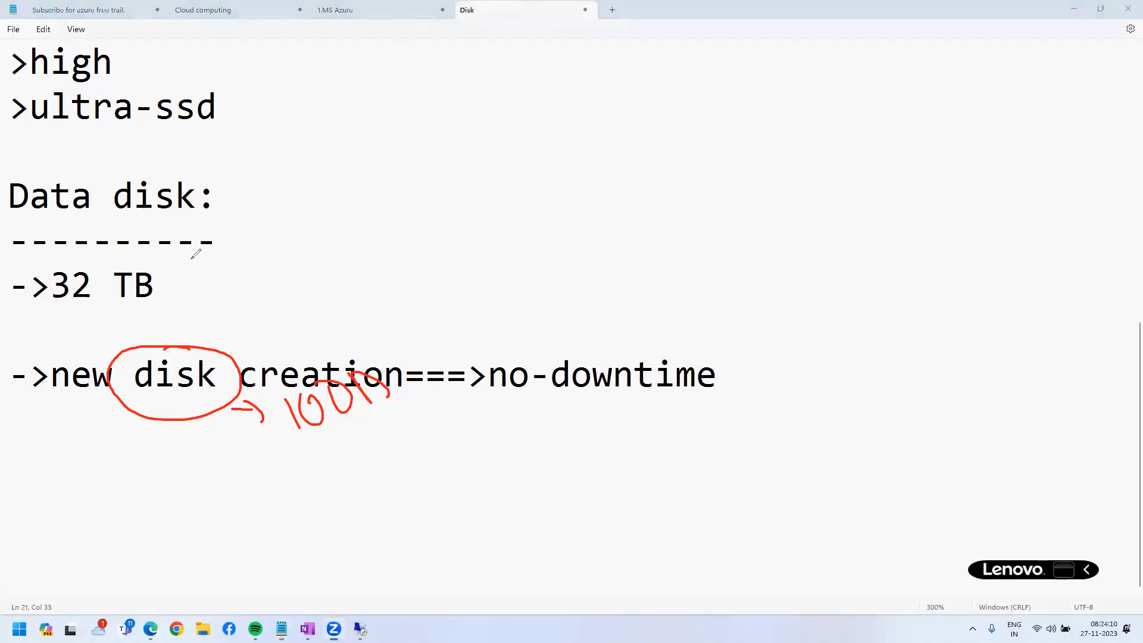
Add conversion notes '1024-----MB---1 GB', '1024 GB-------1 TB' and '1024--TB---' to the Disk notes.
key("Escape")
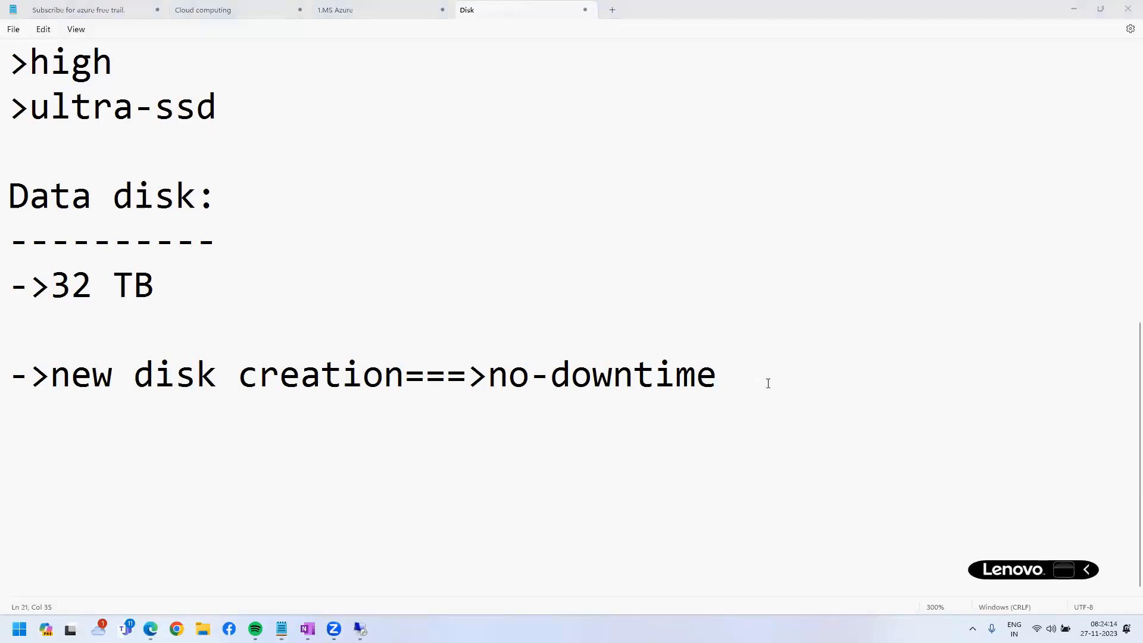
left_click(768, 384)
key("Return")
key("Return")
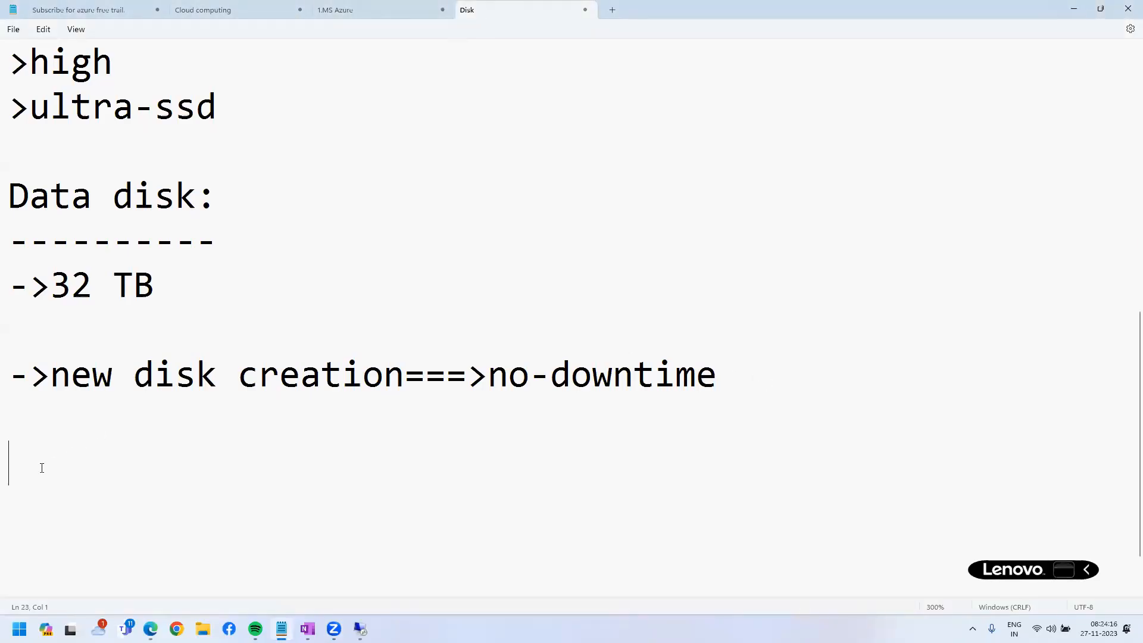
left_click(43, 422)
type("1024-----MB")
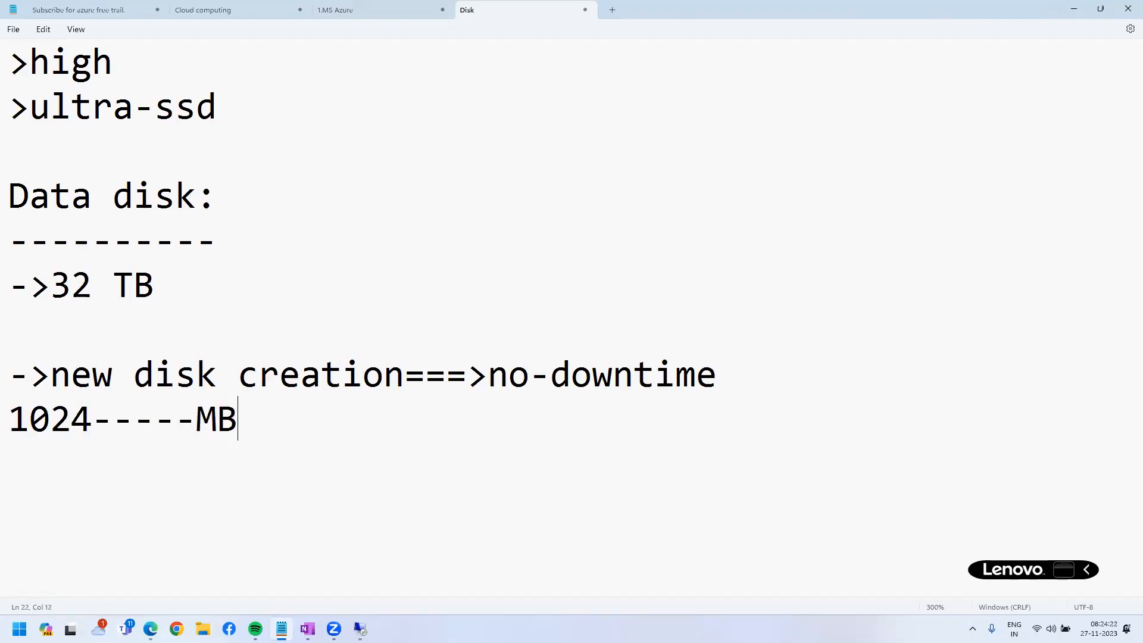
type("---1 G")
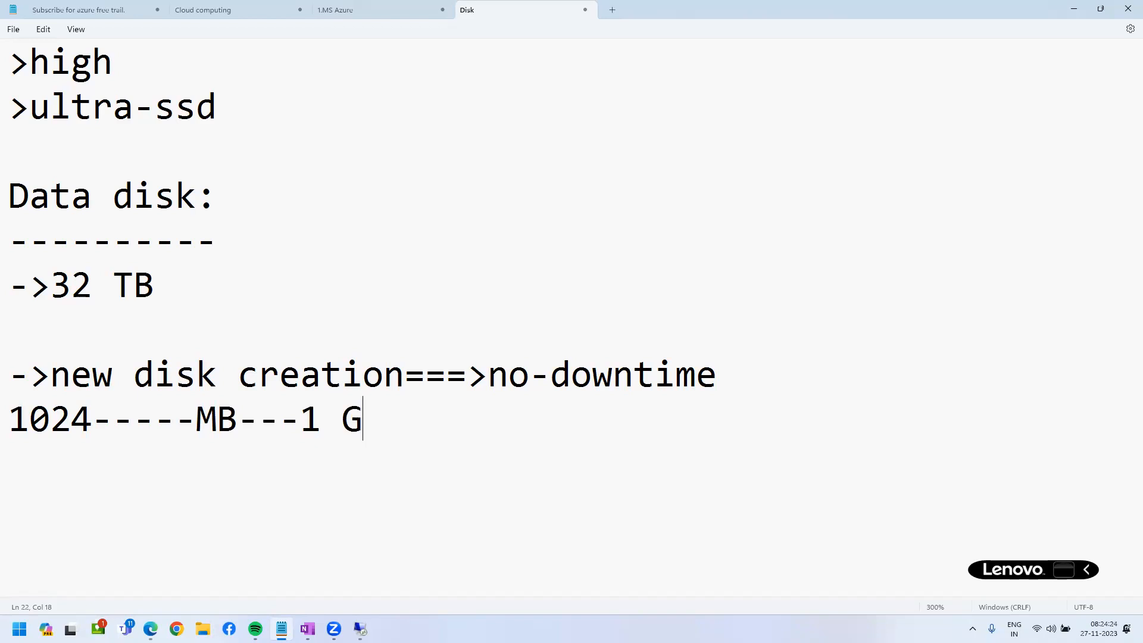
type("B 1024")
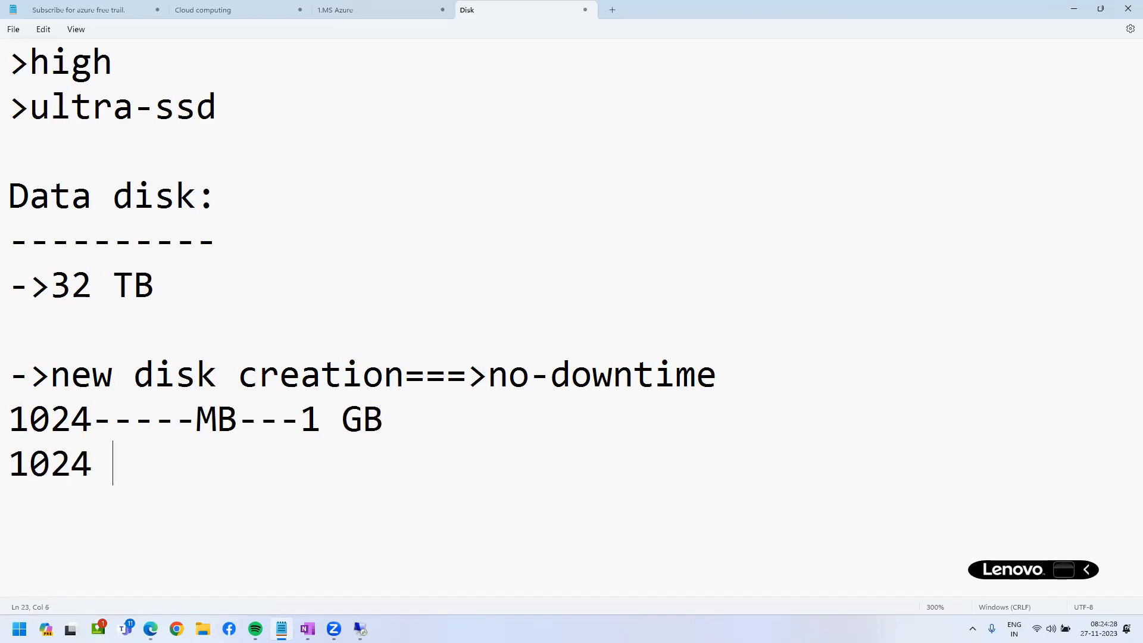
type(" GB-")
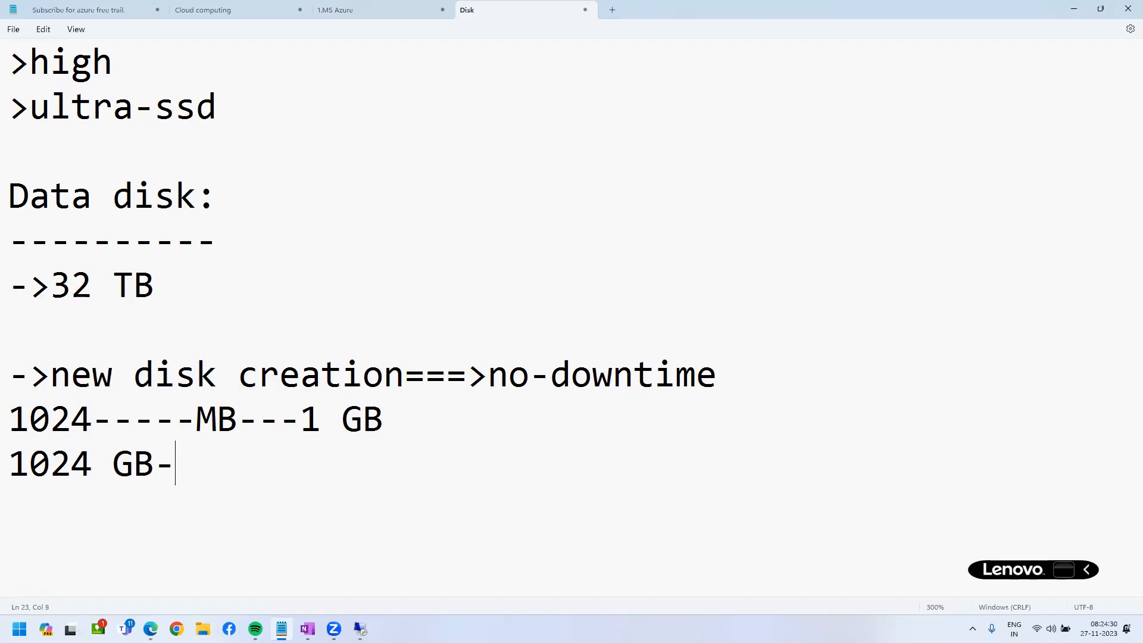
type("------1 TB ")
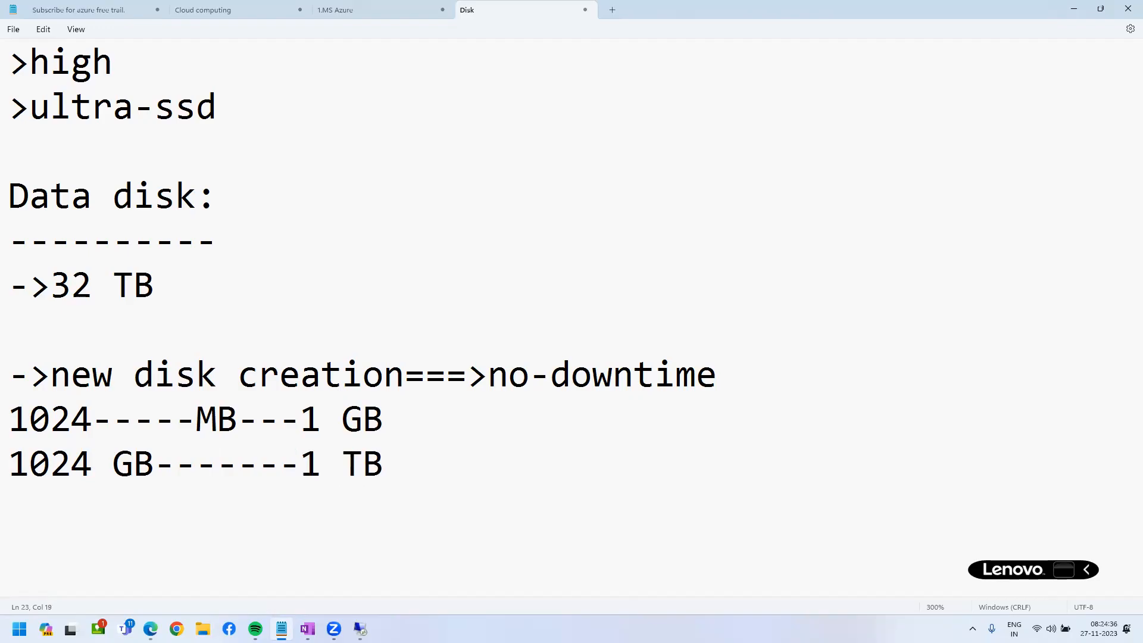
type("1024")
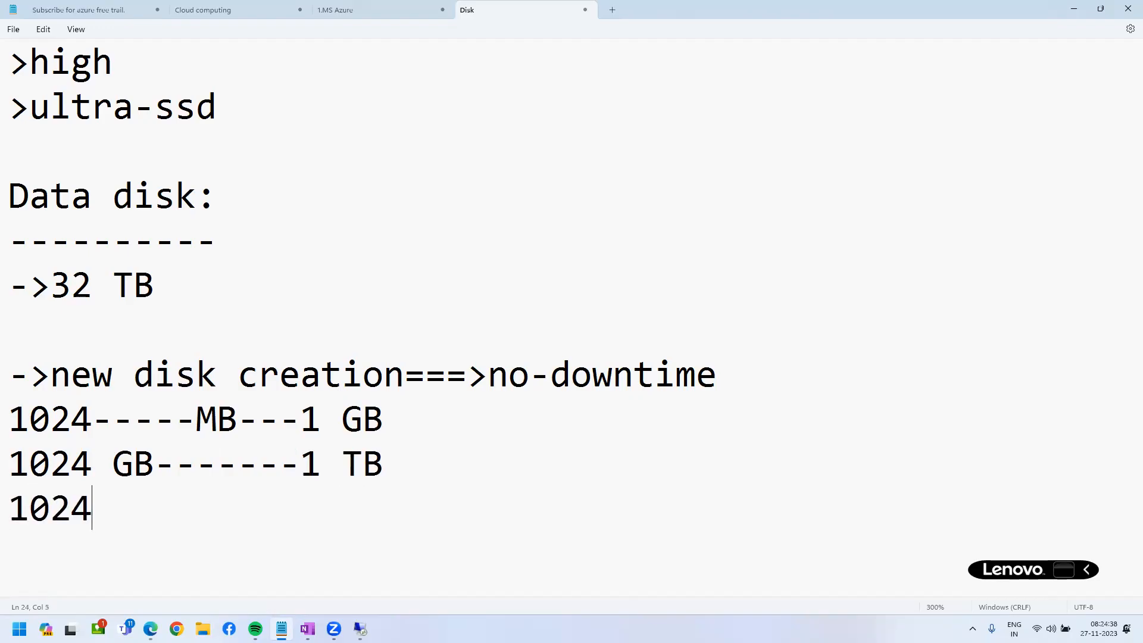
type("--TB")
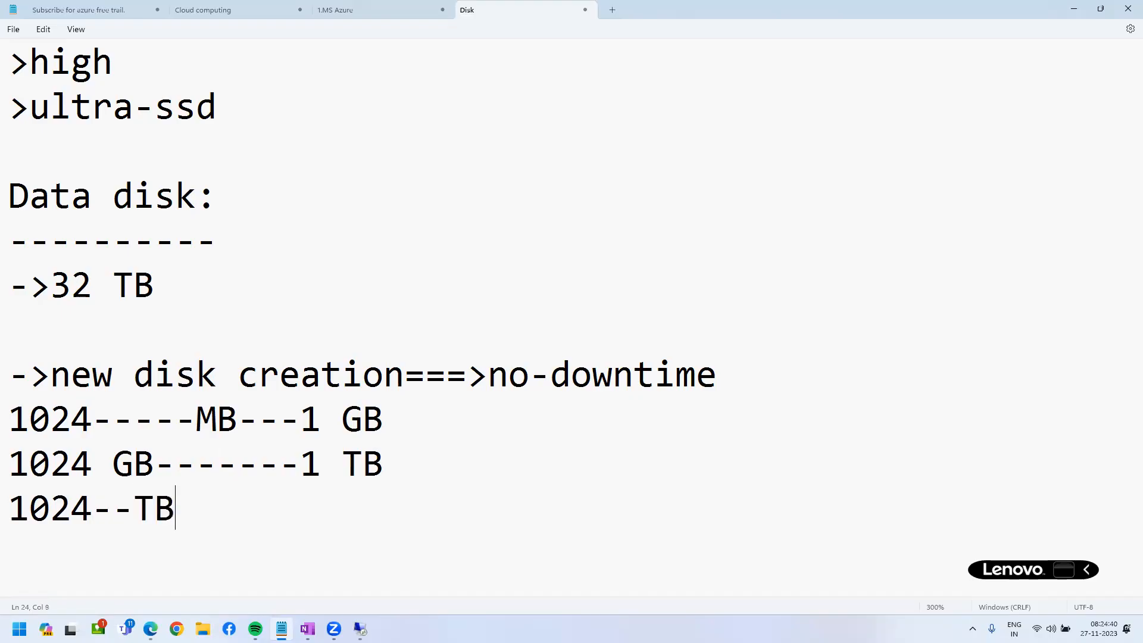
type("---")
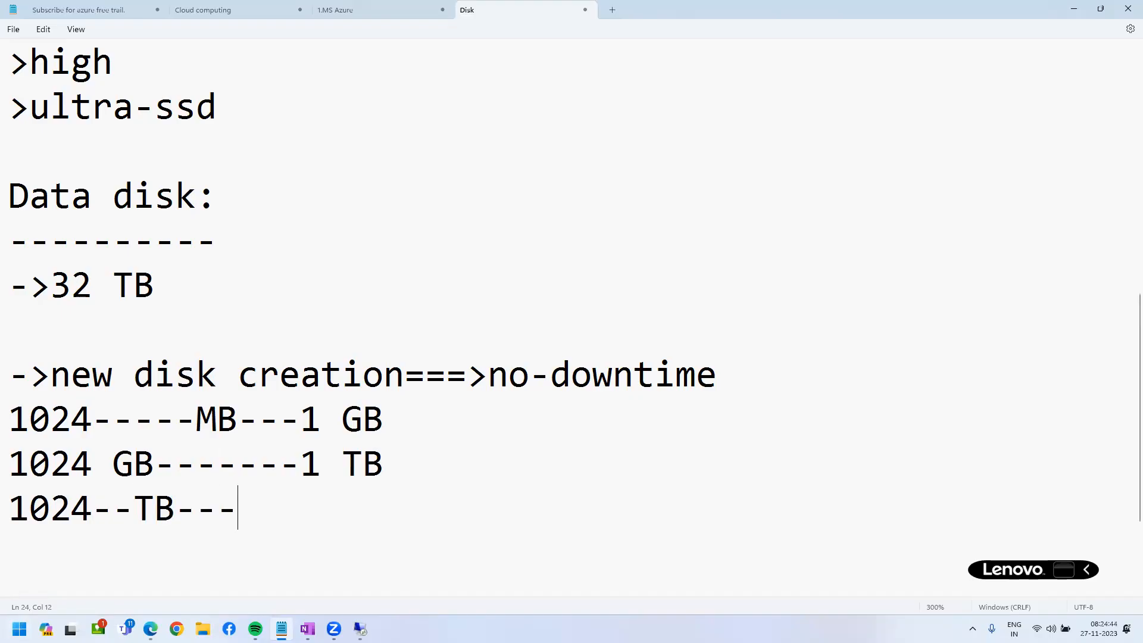
right_click(20, 629)
left_click(53, 557)
Launch Calculator with calc and compute 100 × 1024 = 1,02,400.
type("calc")
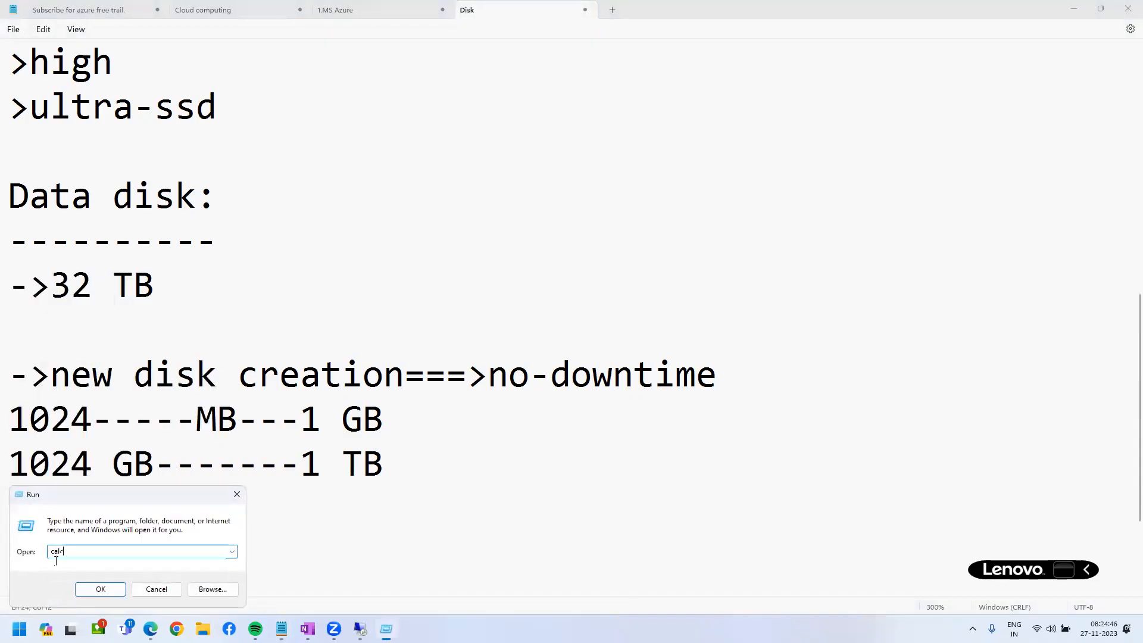
key("Return")
type("1")
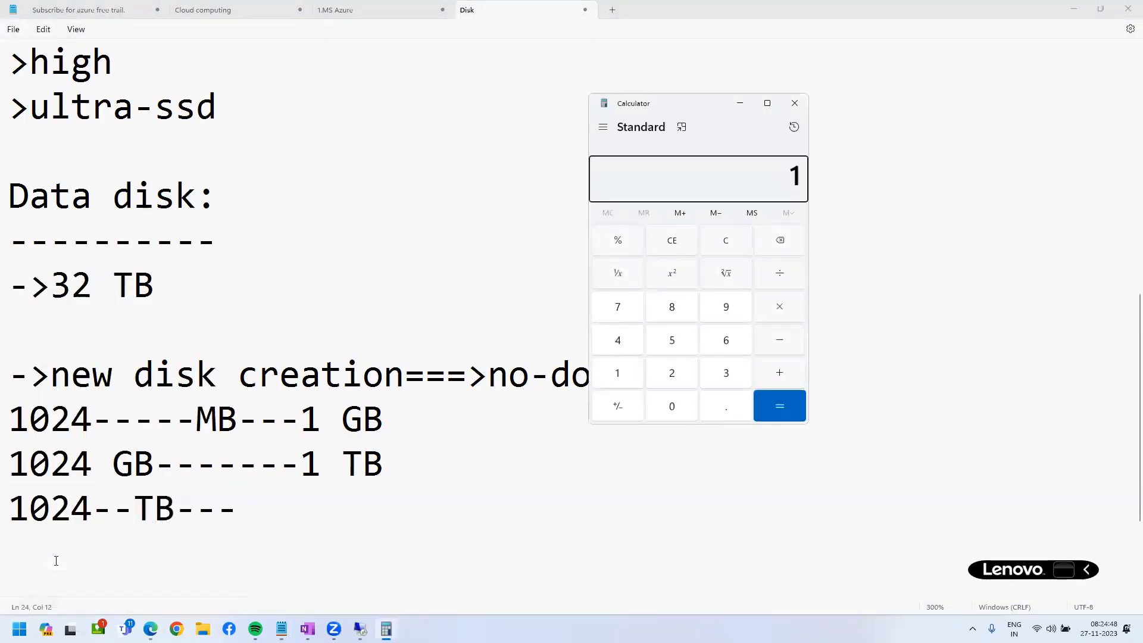
type("00 × 1024")
key("Return")
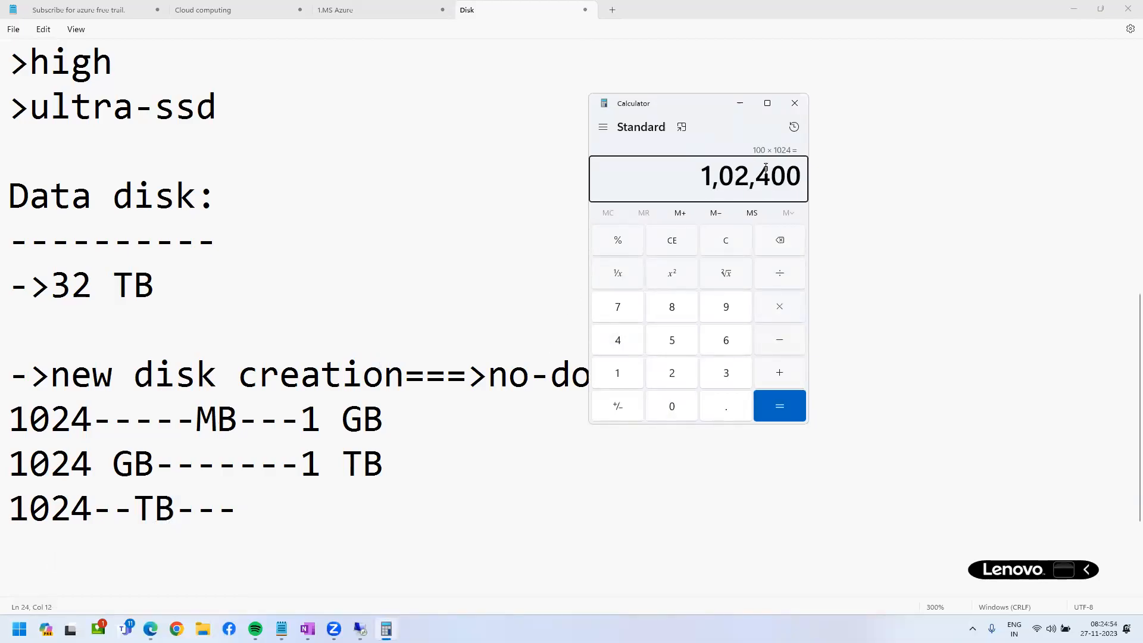
left_click(1073, 9)
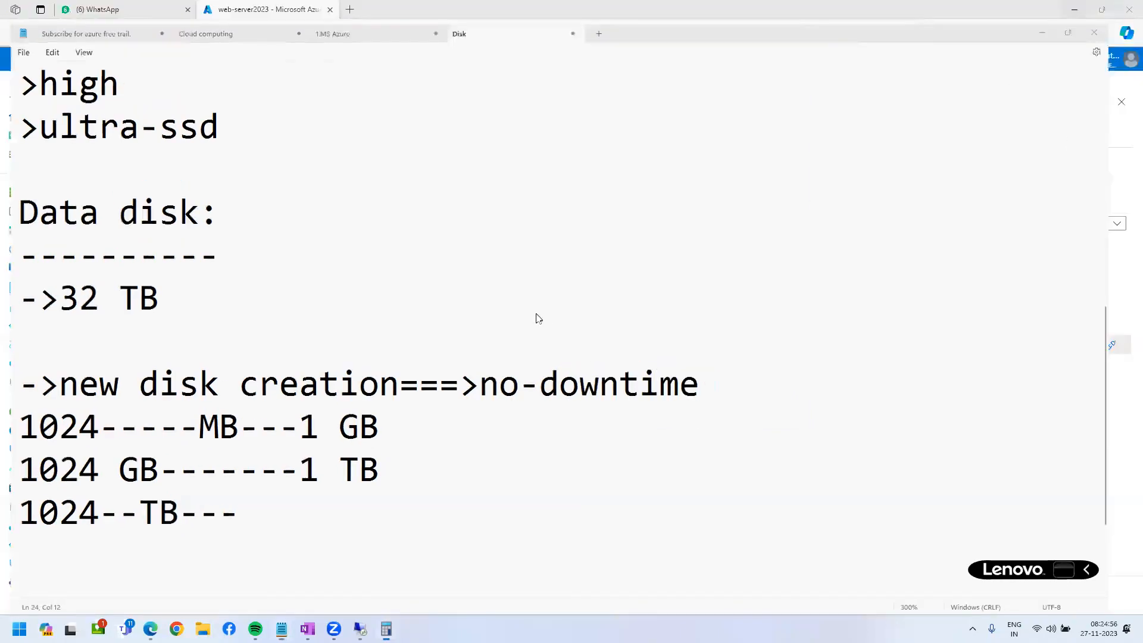
left_click(360, 629)
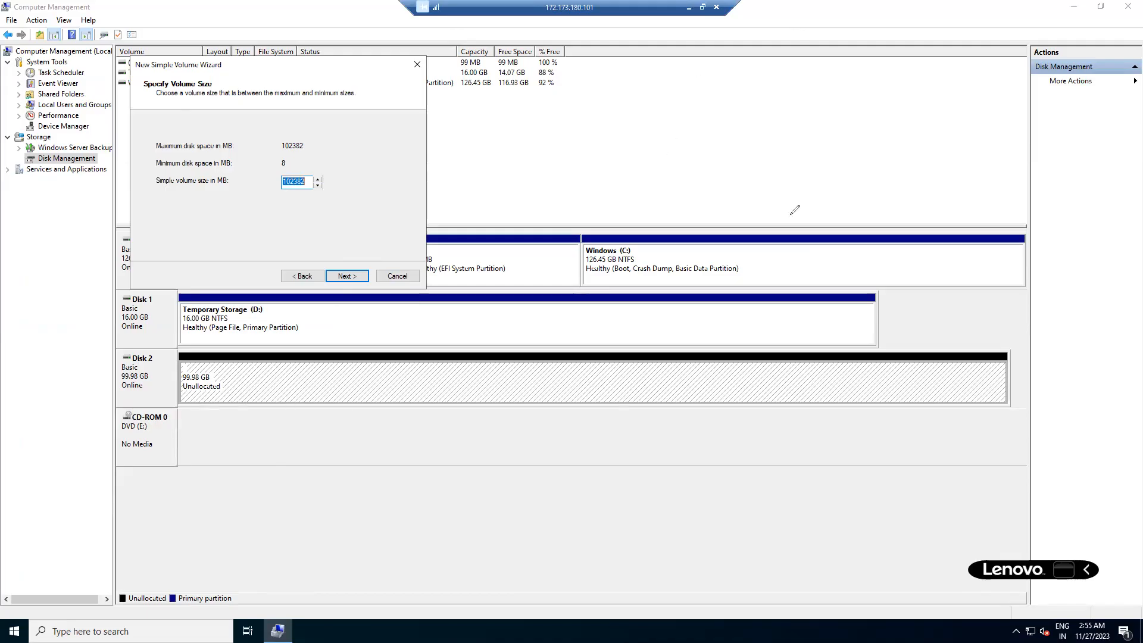
left_click_drag(661, 107, 671, 131)
left_click_drag(685, 83, 689, 90)
left_click_drag(732, 70, 748, 74)
left_click_drag(757, 41, 761, 75)
mouse_move(751, 144)
left_mouse_down()
mouse_move(791, 218)
mouse_move(806, 186)
left_mouse_up()
mouse_move(812, 237)
left_mouse_down()
mouse_move(873, 305)
mouse_move(911, 317)
mouse_move(913, 302)
left_mouse_up()
mouse_move(908, 231)
left_mouse_down()
mouse_move(997, 257)
mouse_move(958, 296)
mouse_move(916, 236)
left_mouse_up()
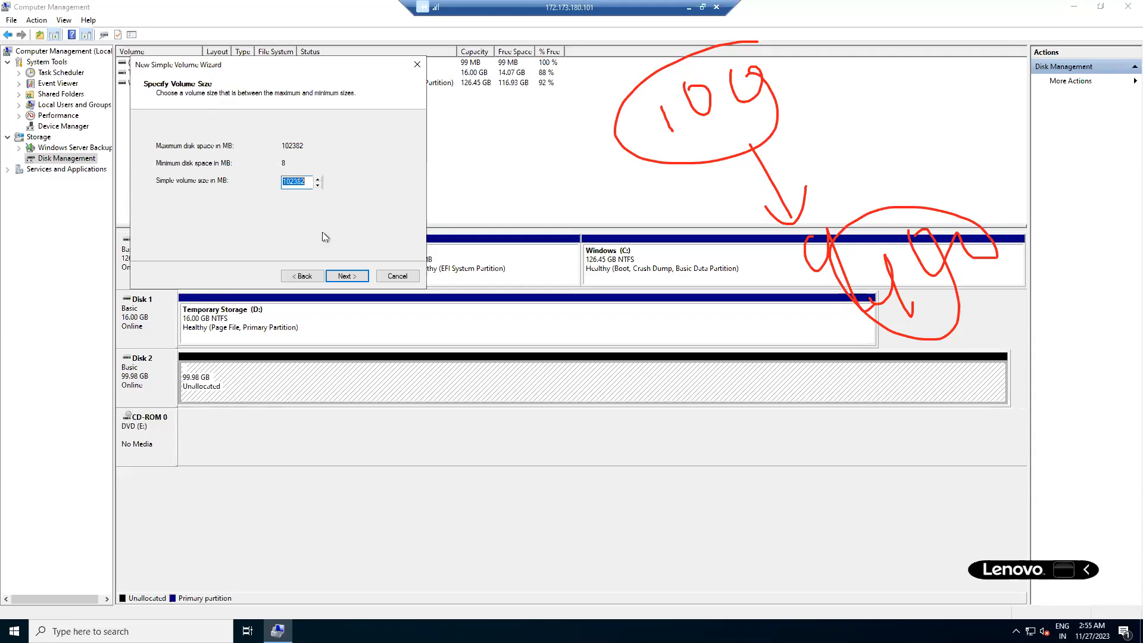
key("Escape")
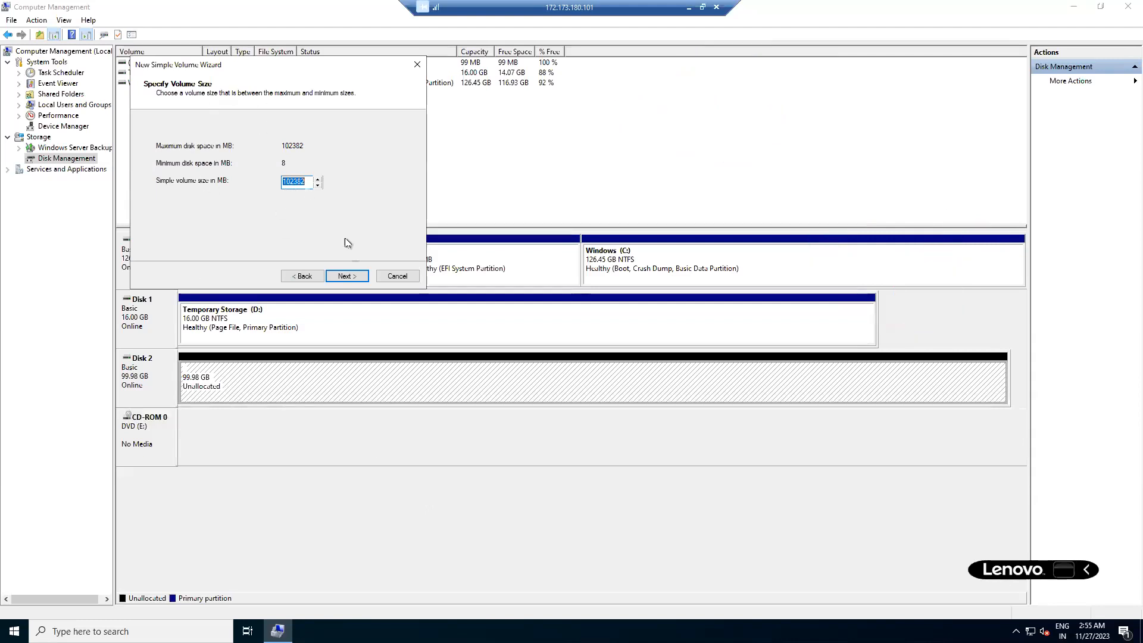
Keep the full volume size, assign drive letter S, and advance to formatting options.
left_click(344, 276)
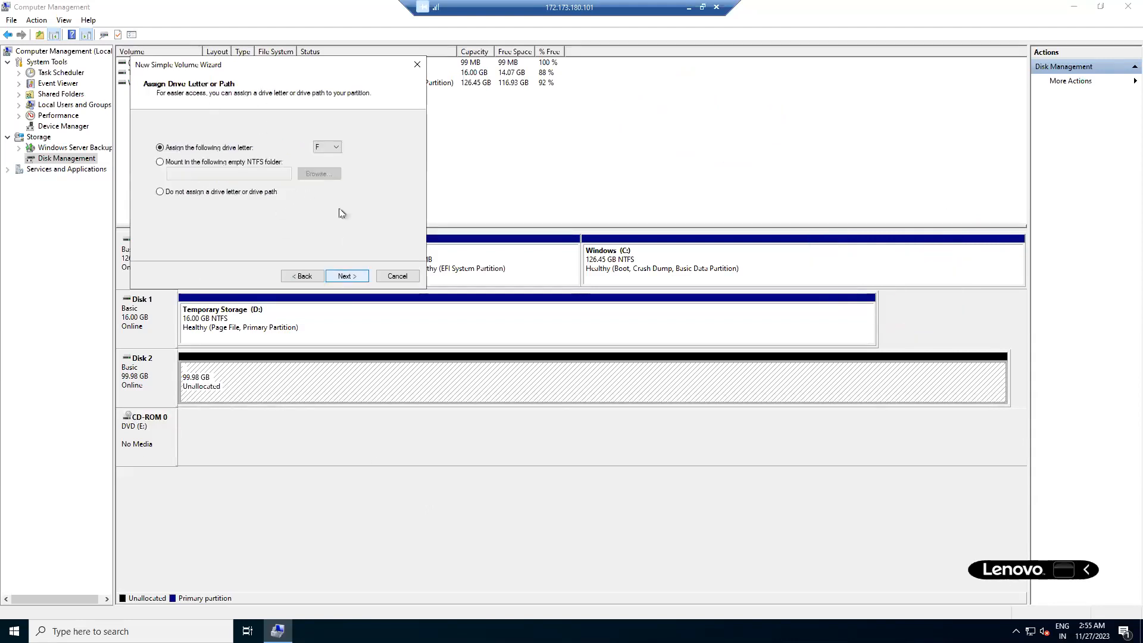
left_click(336, 148)
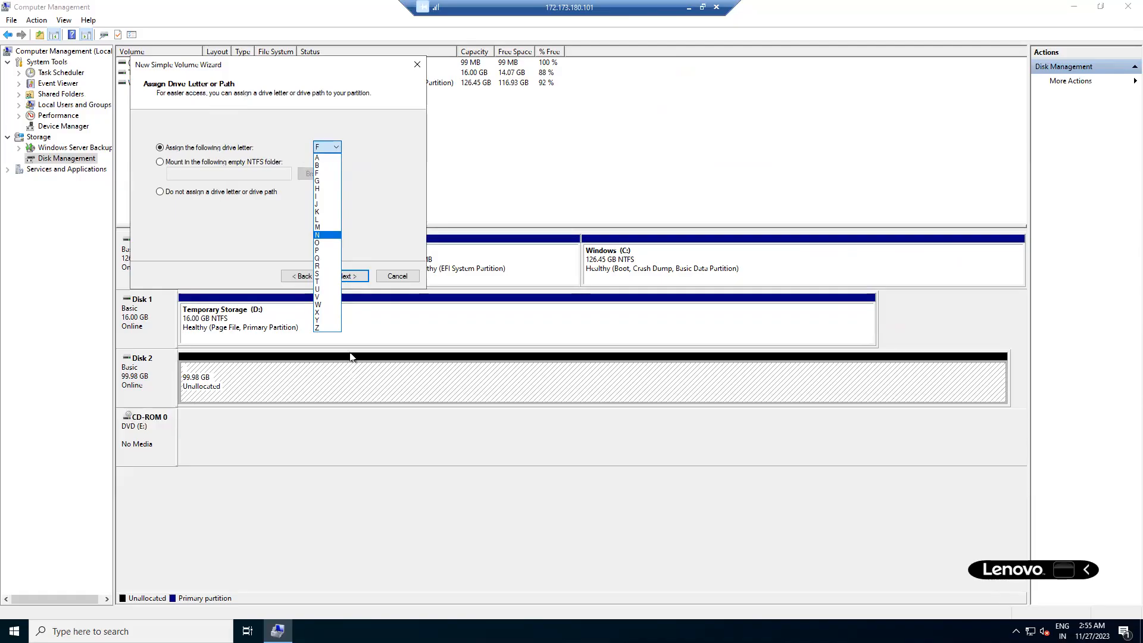
key("g")
left_click(319, 275)
left_click(318, 275)
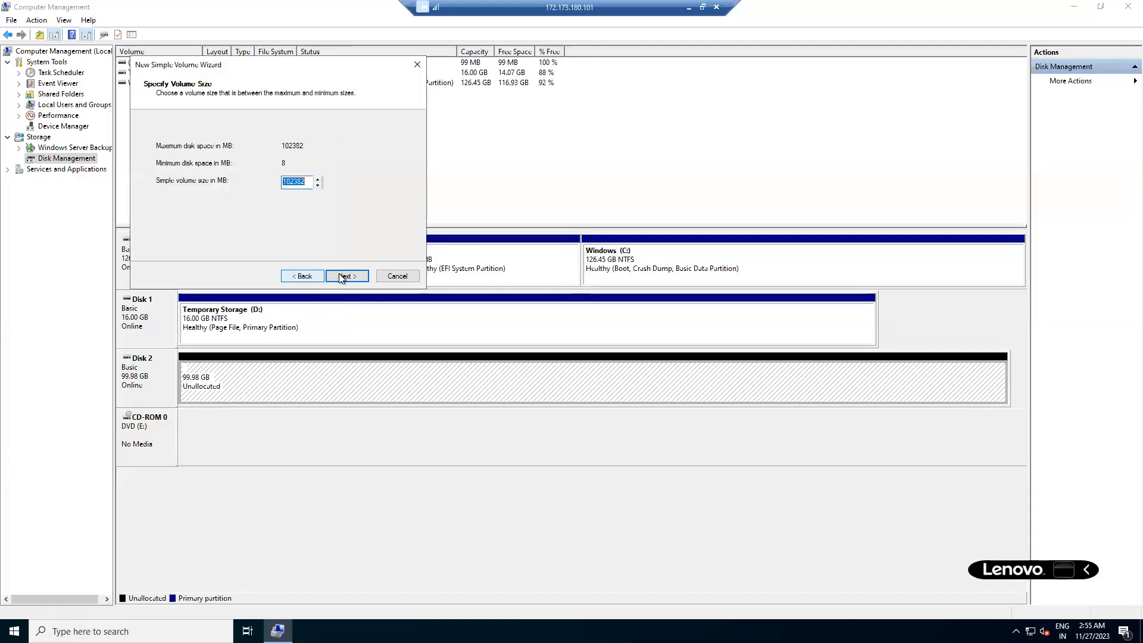
left_click(342, 277)
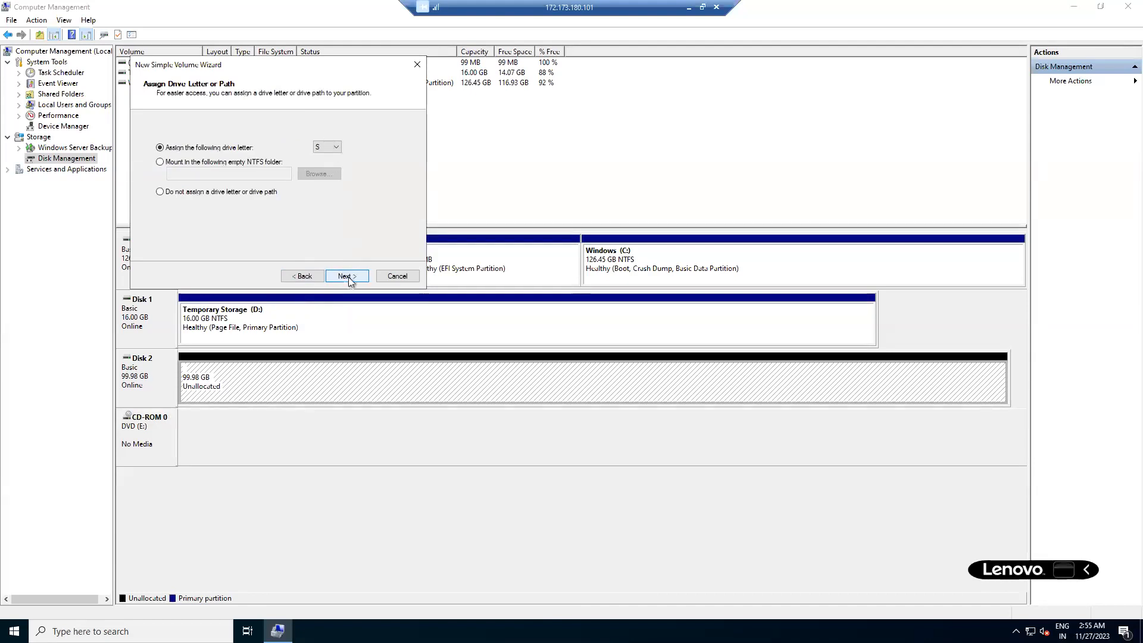
left_click(344, 278)
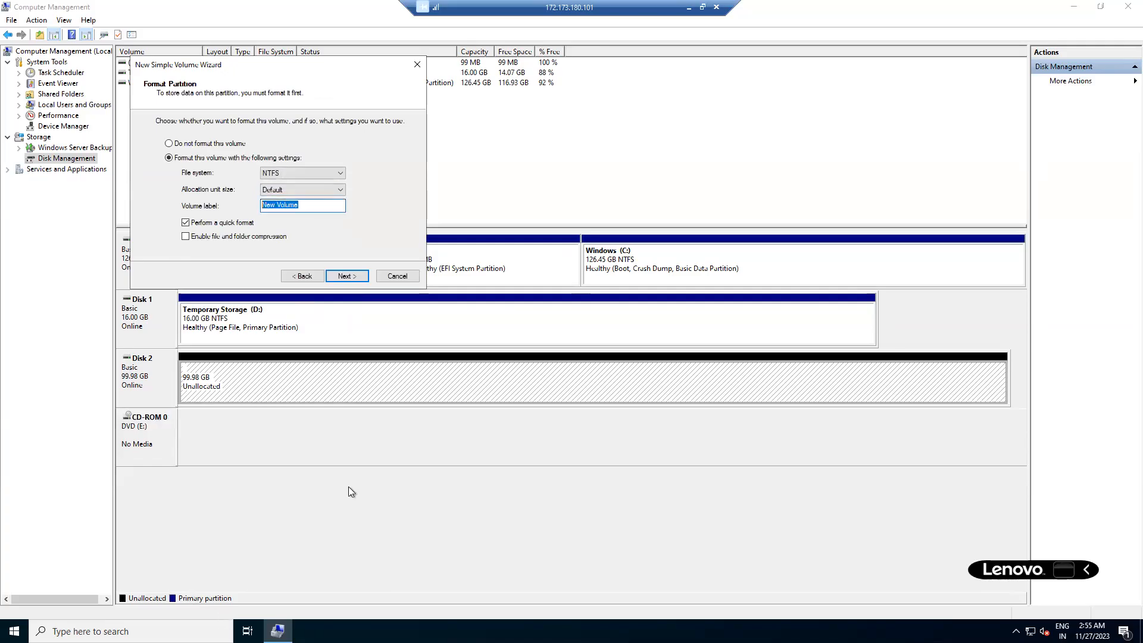
Open File Explorer on the VM to view the drives under This PC.
left_click(558, 235)
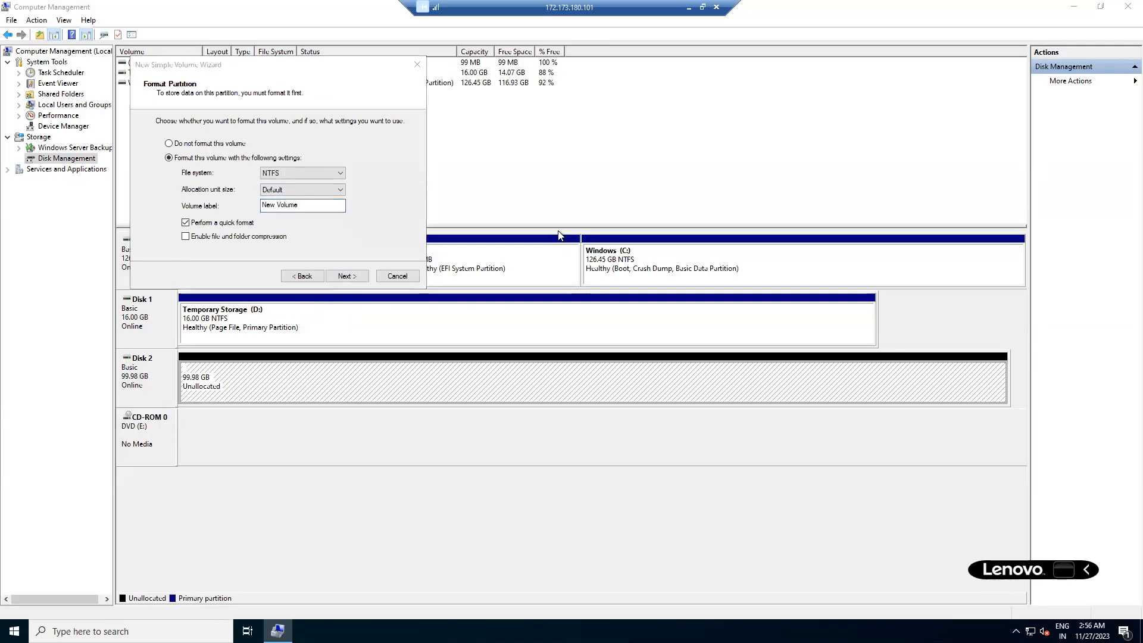
key("super+e")
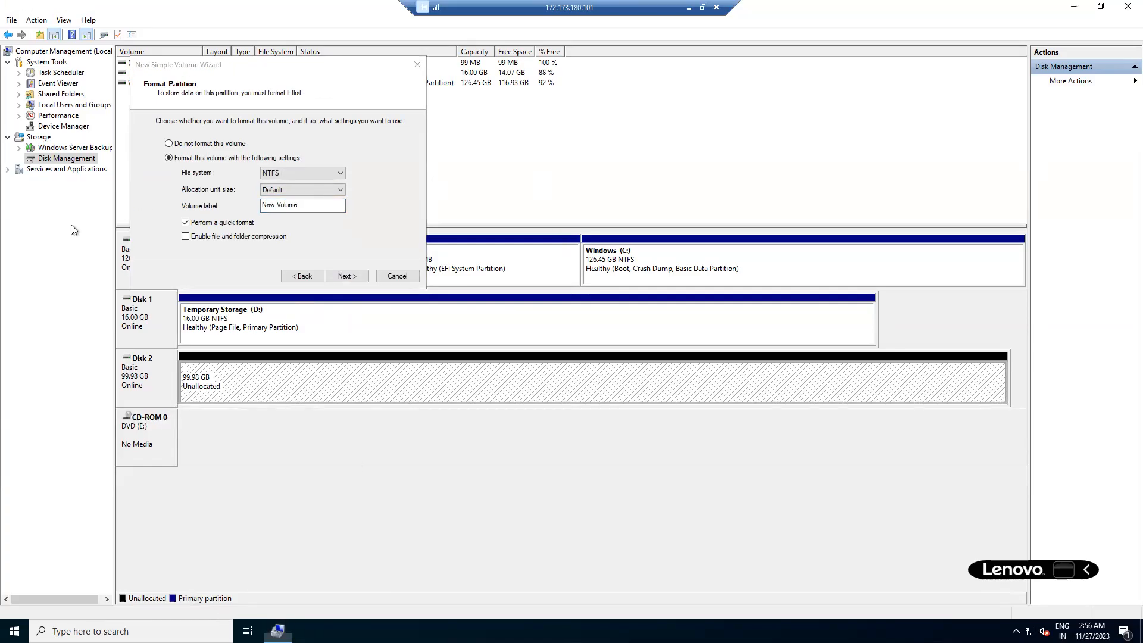
left_click(46, 147)
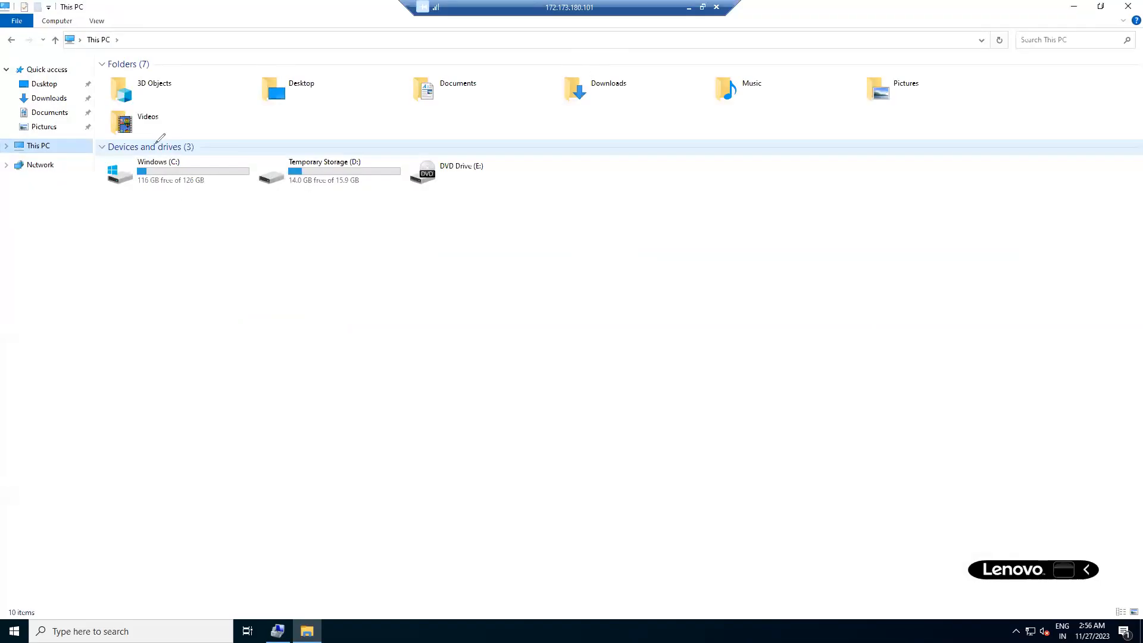
Circle the Windows (C:) and Temporary Storage (D:) drives, then return to the wizard's volume label.
left_click_drag(182, 145, 179, 144)
mouse_move(322, 146)
left_mouse_down()
mouse_move(272, 157)
mouse_move(324, 145)
left_mouse_up()
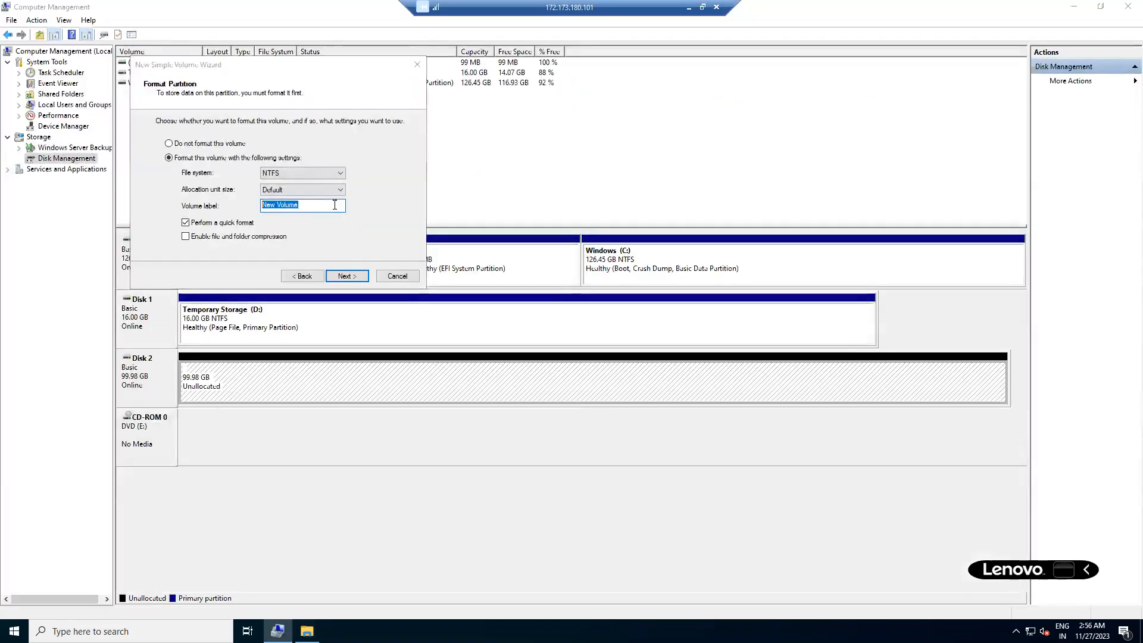
left_click(334, 205)
Label the new volume 'Datadisk' and finish the wizard to create the NTFS S: volume.
key("ctrl+shift+Left")
key("ctrl+shift+Left")
type("Datadisk")
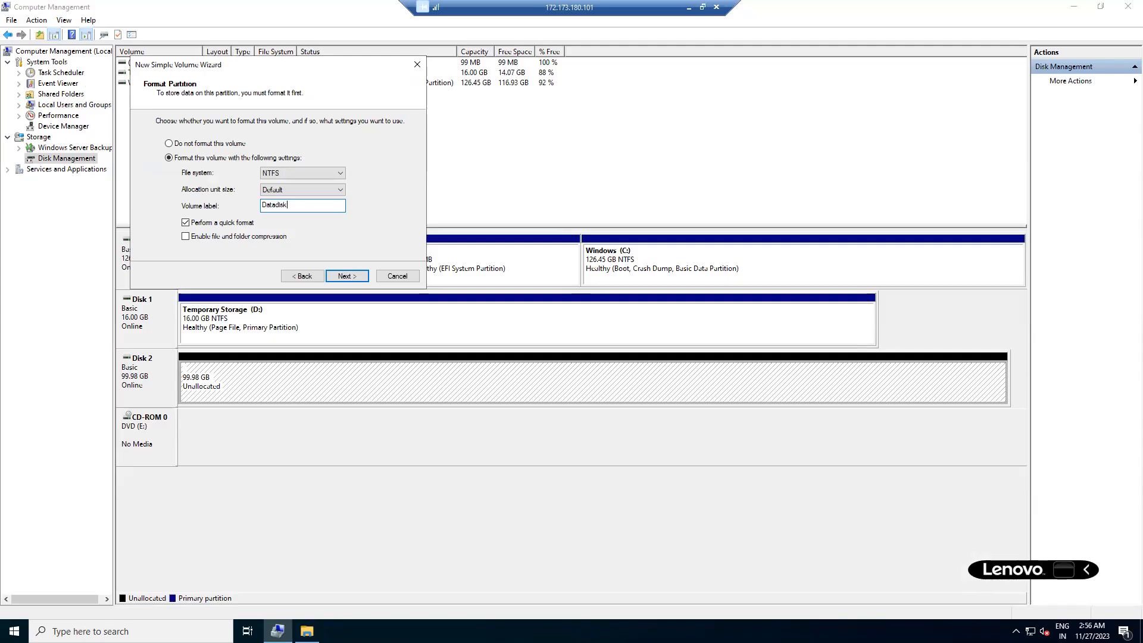
left_click(347, 276)
left_click(348, 276)
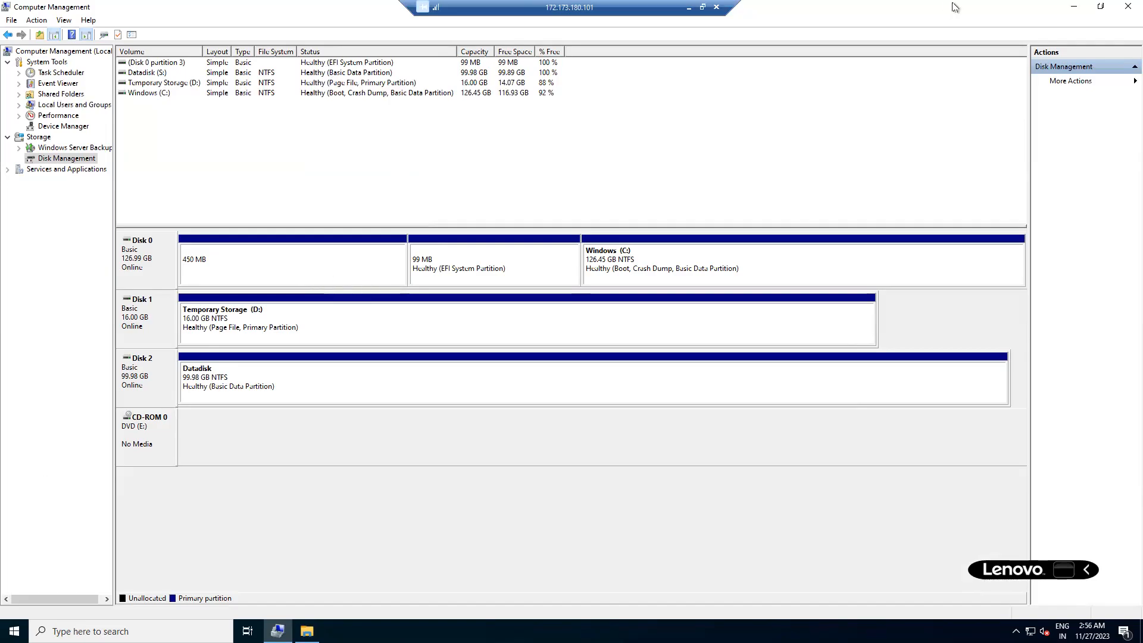
Close Computer Management and open the Datadisk (S:) drive in File Explorer.
left_click(1120, 10)
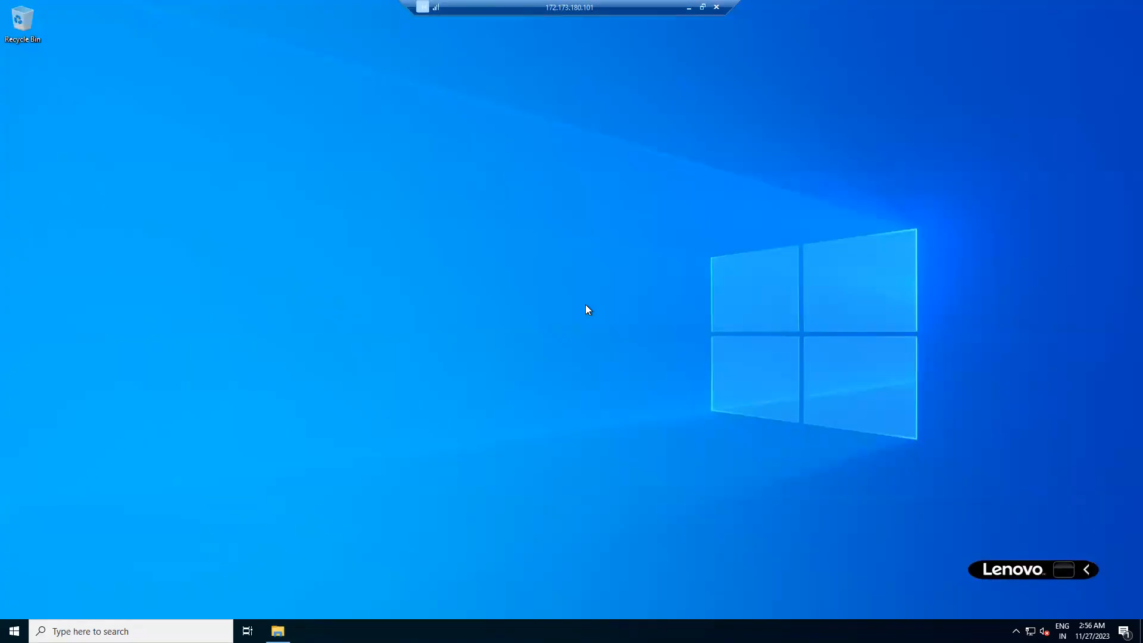
key("super+e")
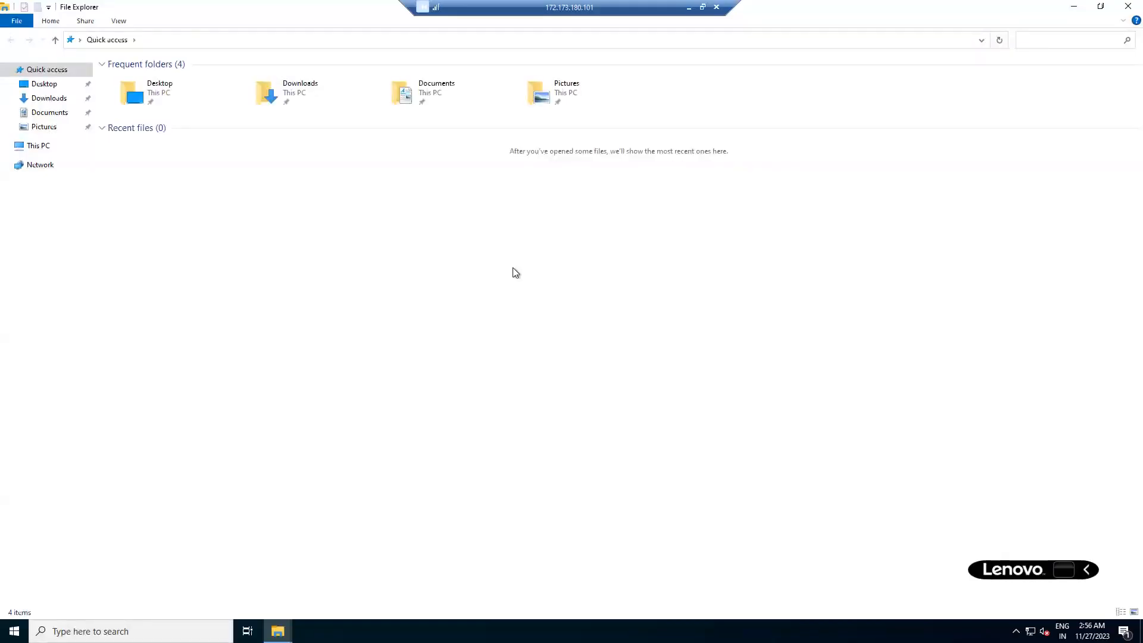
left_click(38, 147)
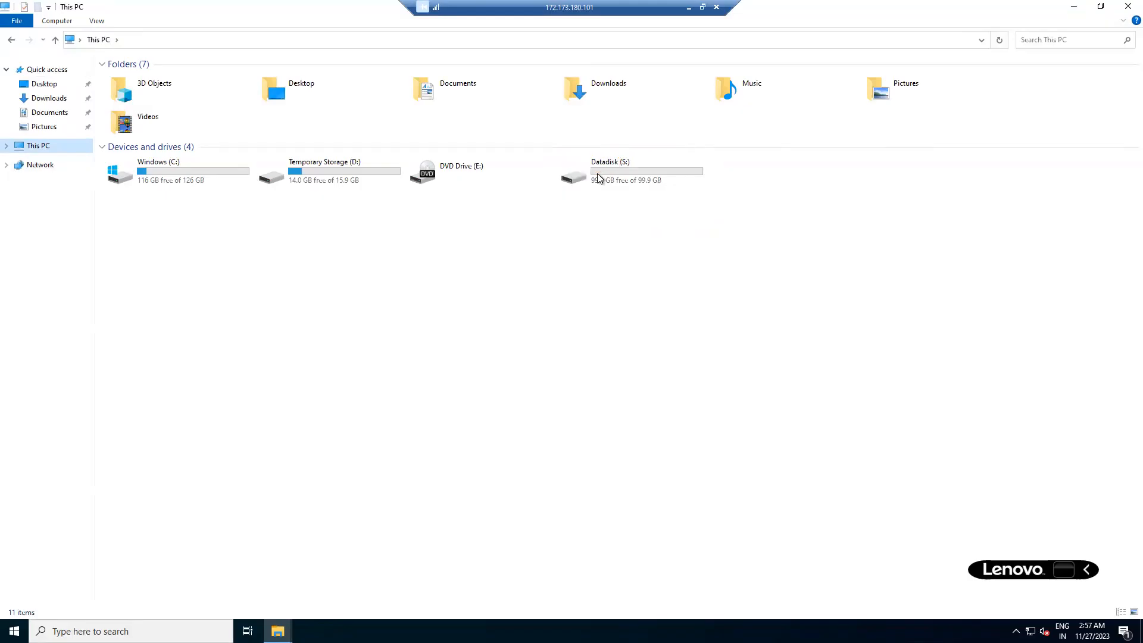
left_click(598, 178)
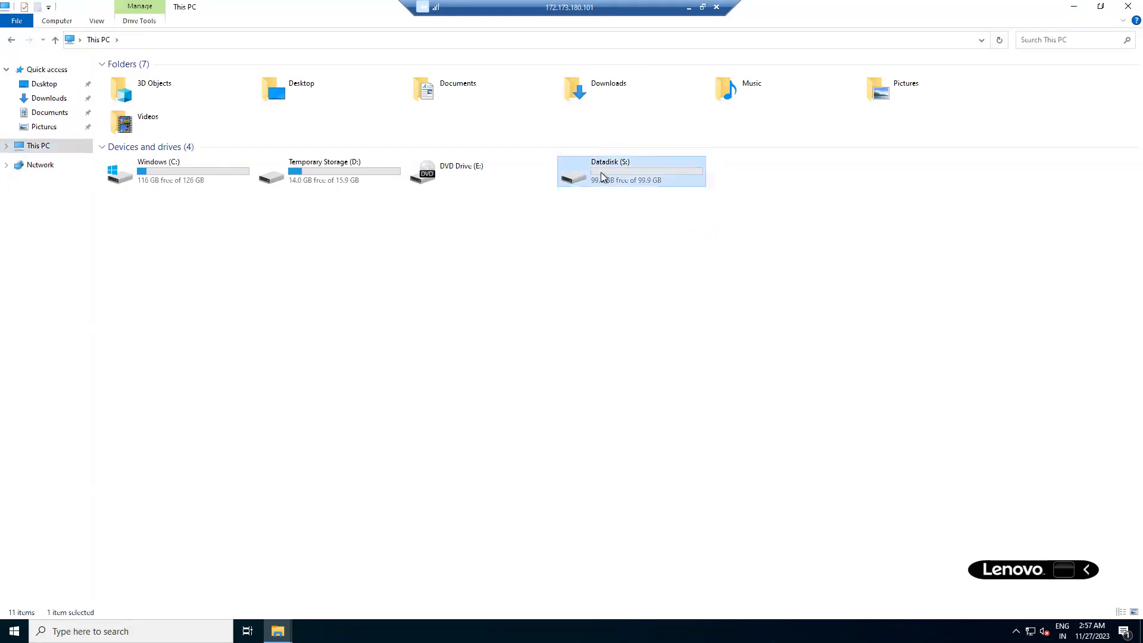
double_click(603, 177)
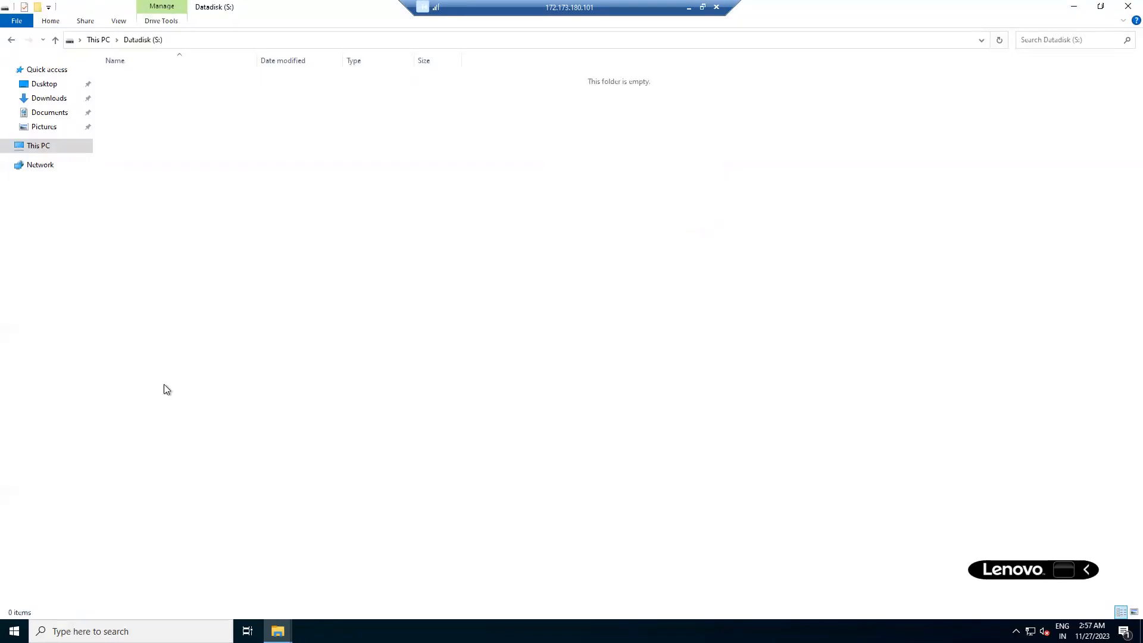
Create a new folder named 'microsoft' on Datadisk (S:) and open it.
right_click(331, 222)
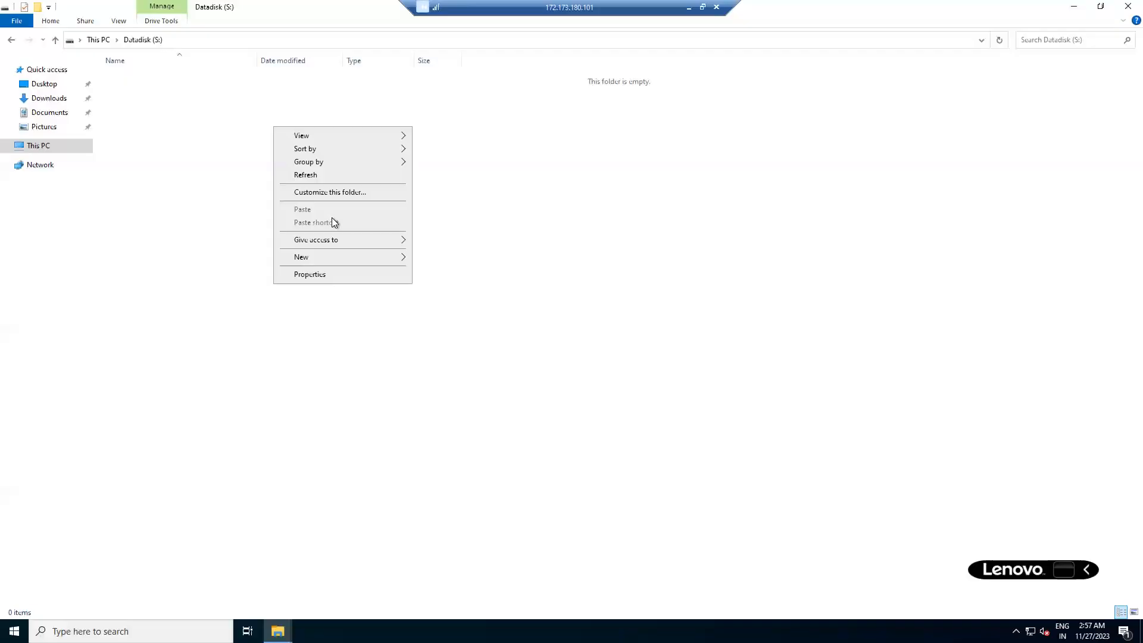
left_click(444, 257)
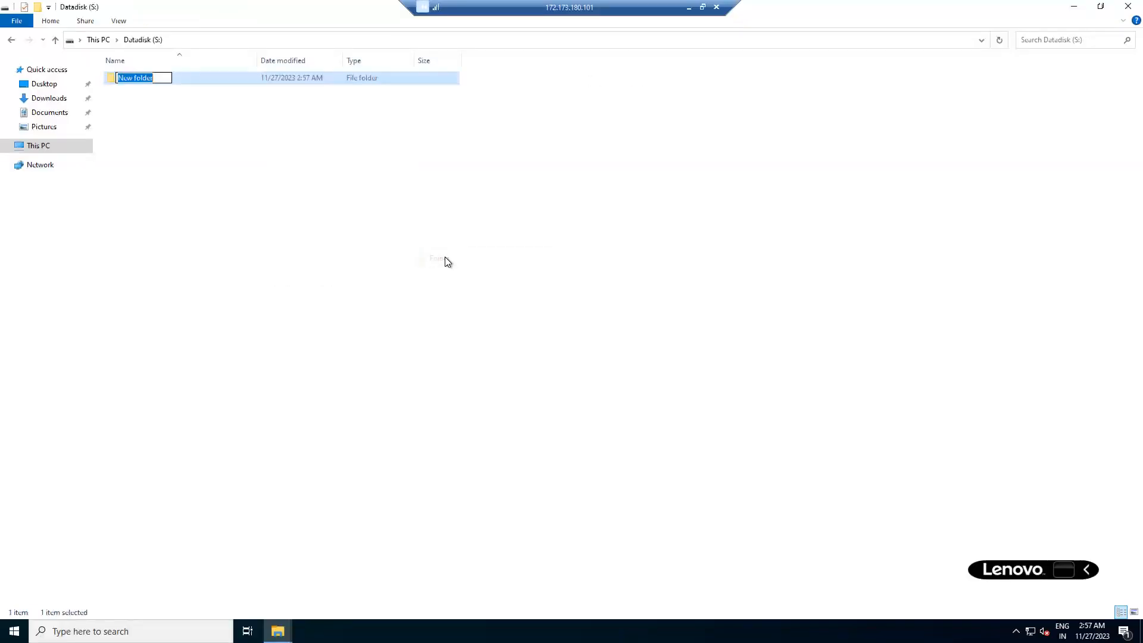
type("datadisk")
key("BackSpace")
key("BackSpace")
key("BackSpace")
key("BackSpace")
key("BackSpace")
key("BackSpace")
key("BackSpace")
key("BackSpace")
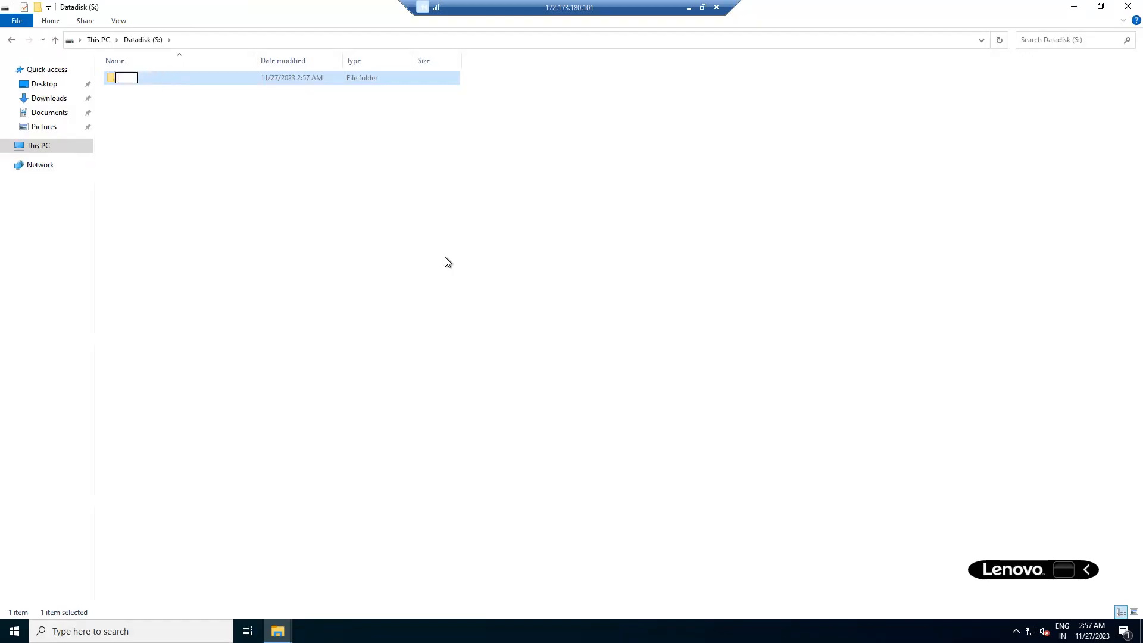
type("microsoft")
key("Return")
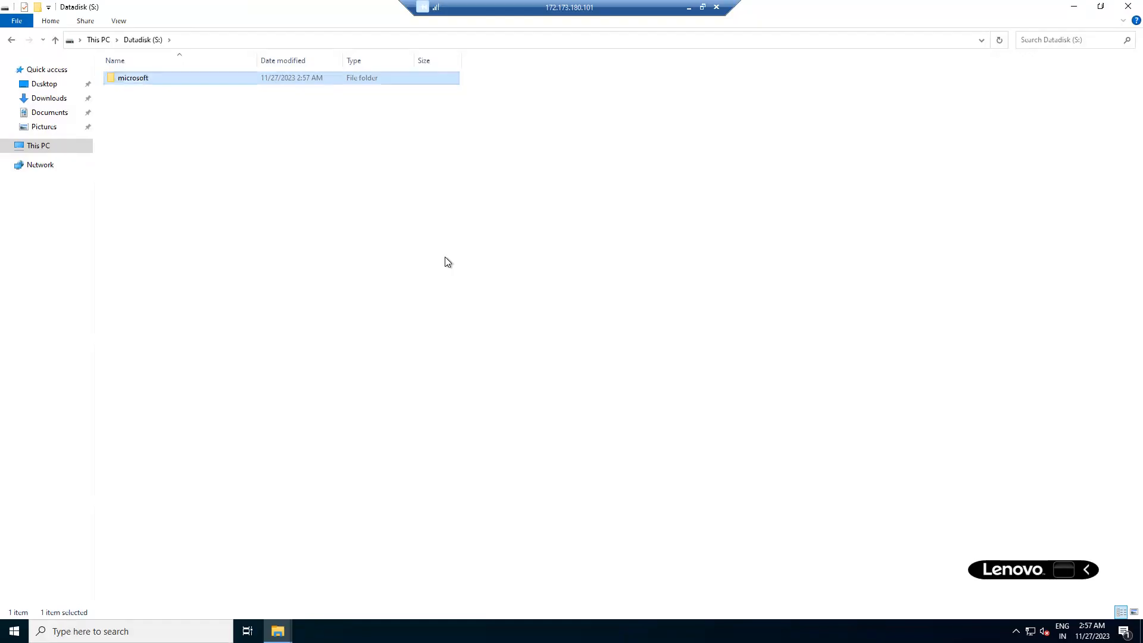
double_click(191, 80)
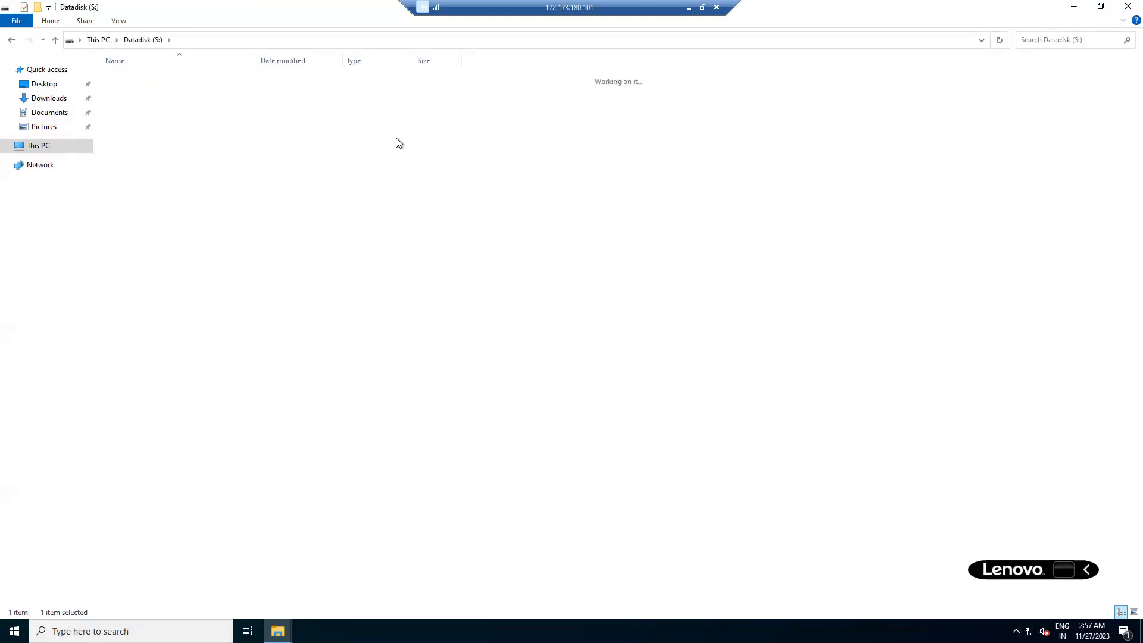
Create a text document named azure, type Test into it, and save it when closing Notepad.
right_click(451, 342)
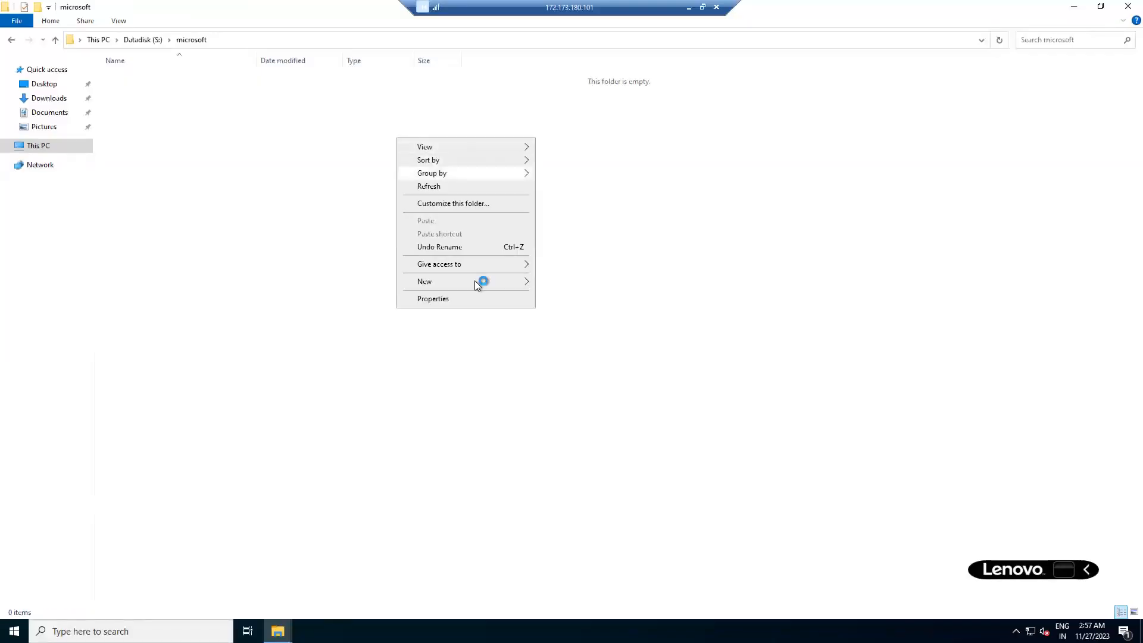
left_click(474, 282)
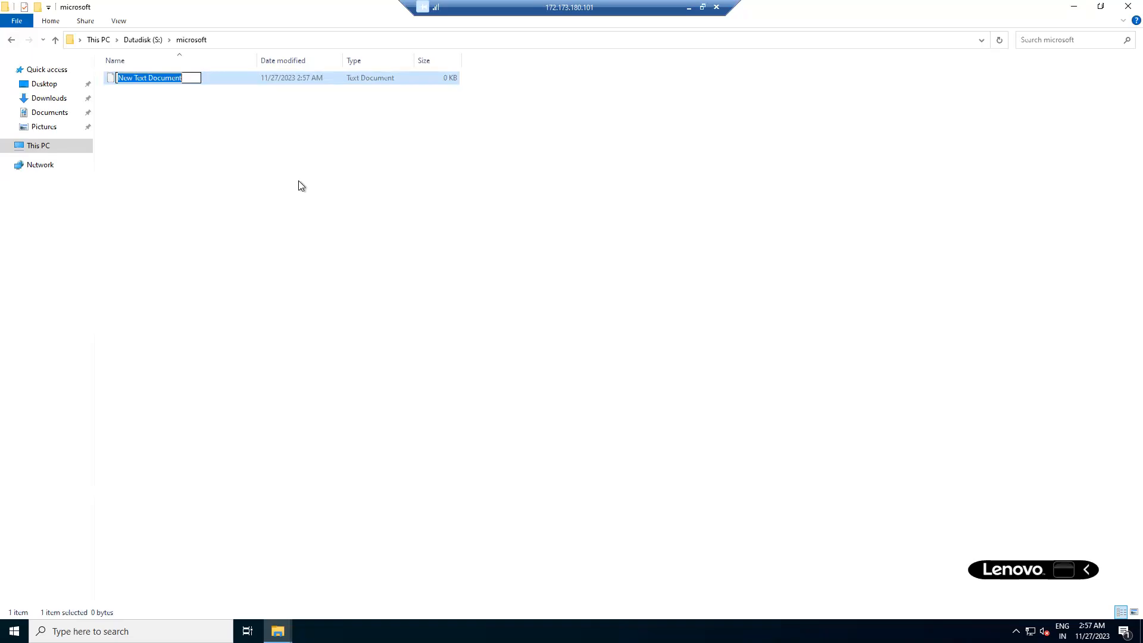
type("azure")
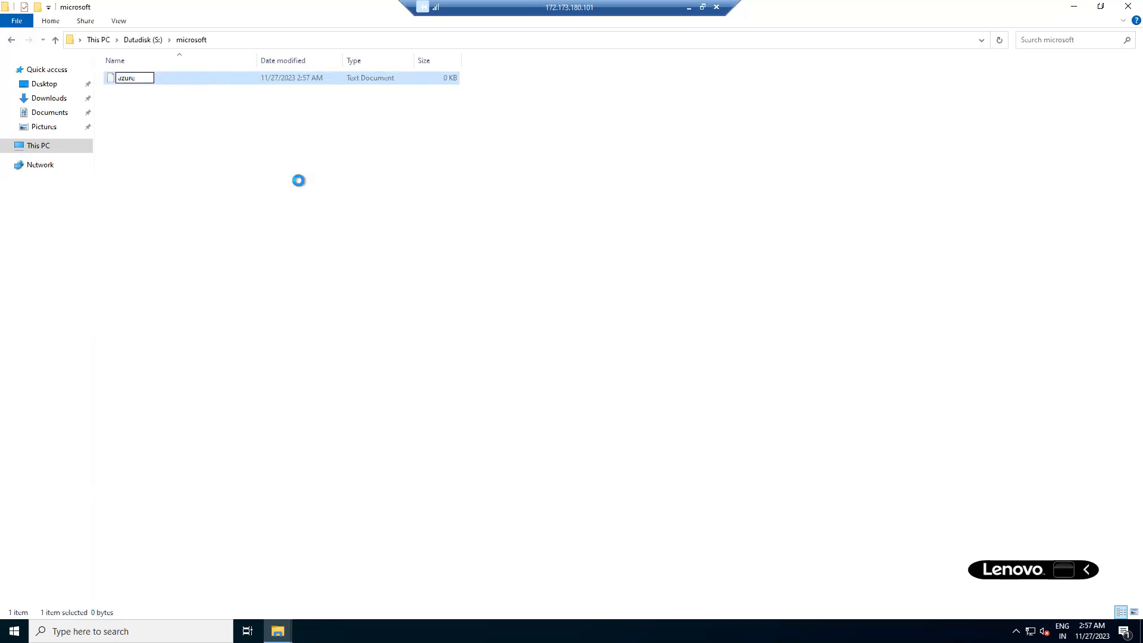
key("Return")
key("Return")
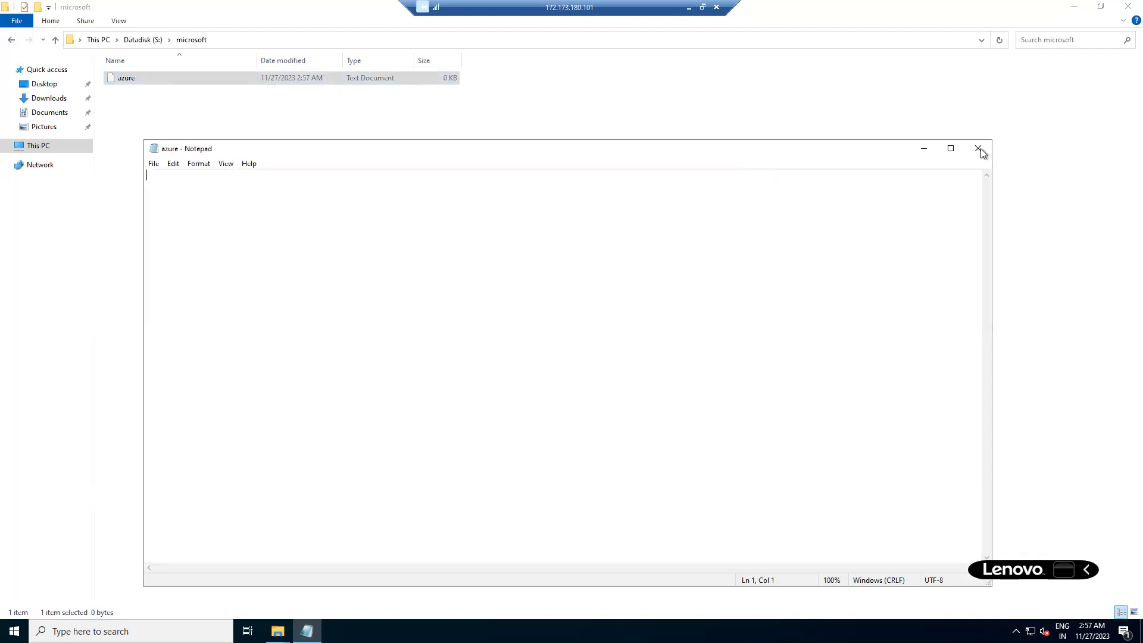
type("Test")
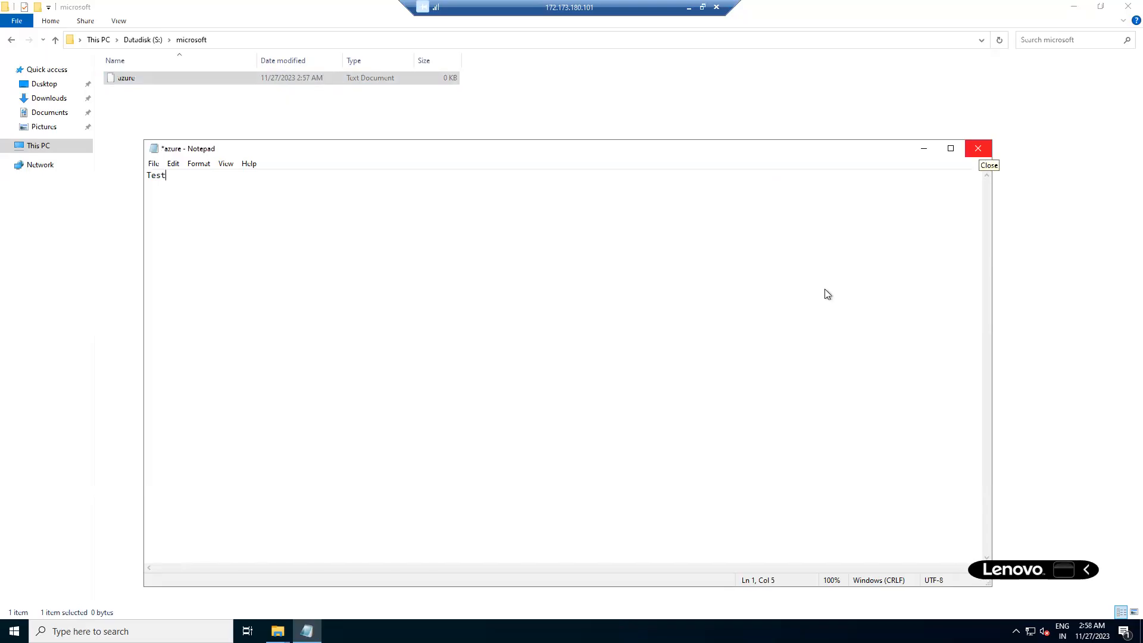
left_click(983, 154)
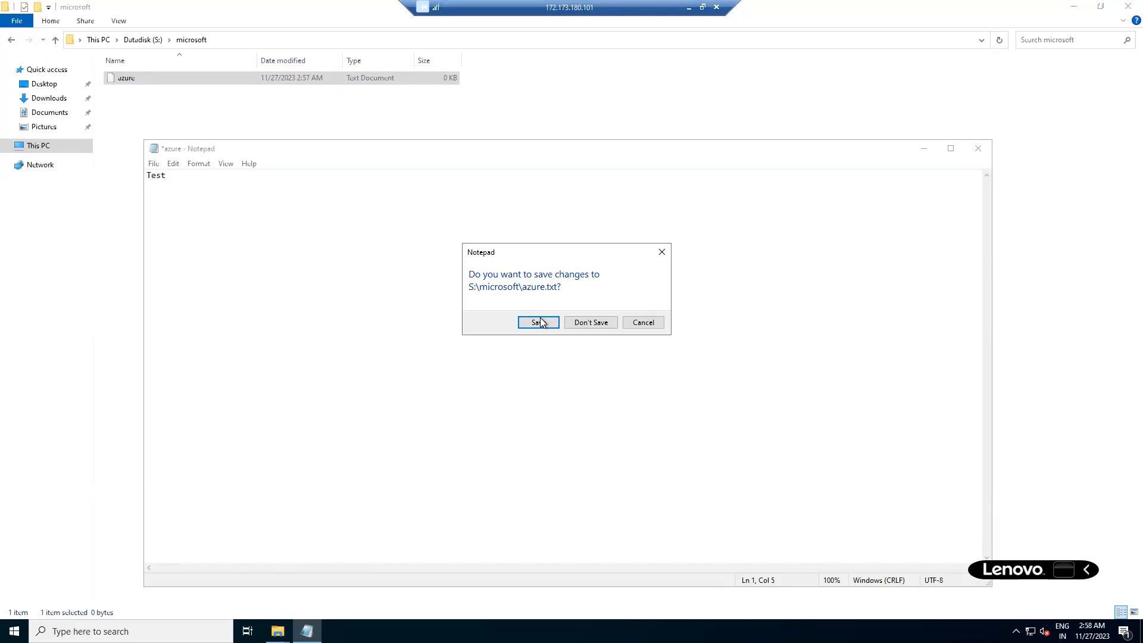
left_click(538, 322)
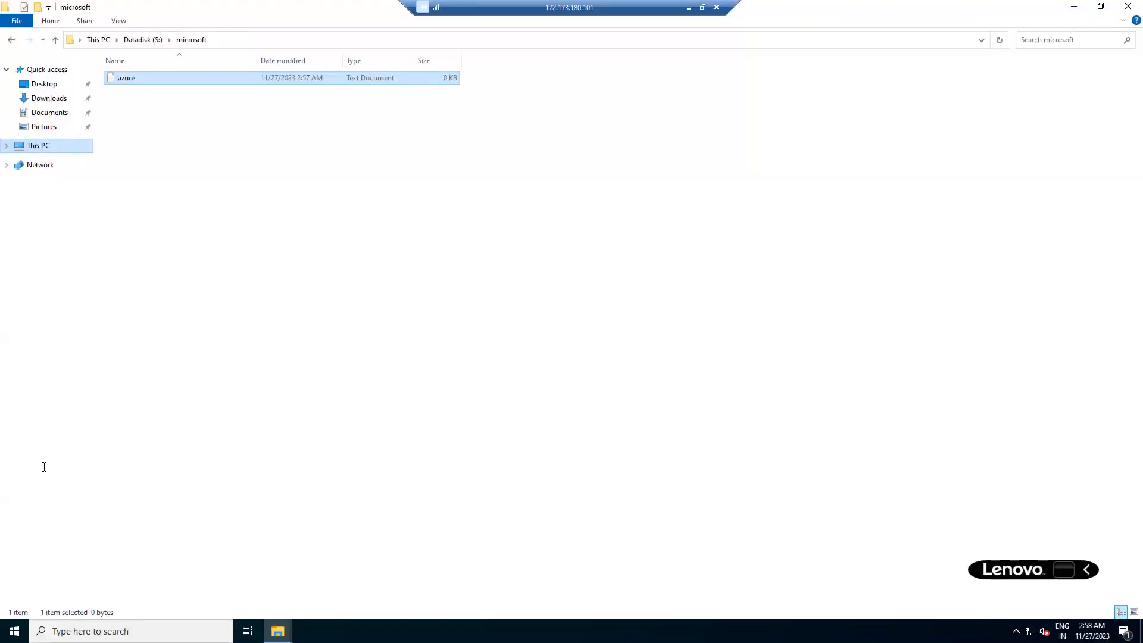
Go to This PC and select Windows (C:) to check its 116 GB free of 126 GB.
left_click(45, 84)
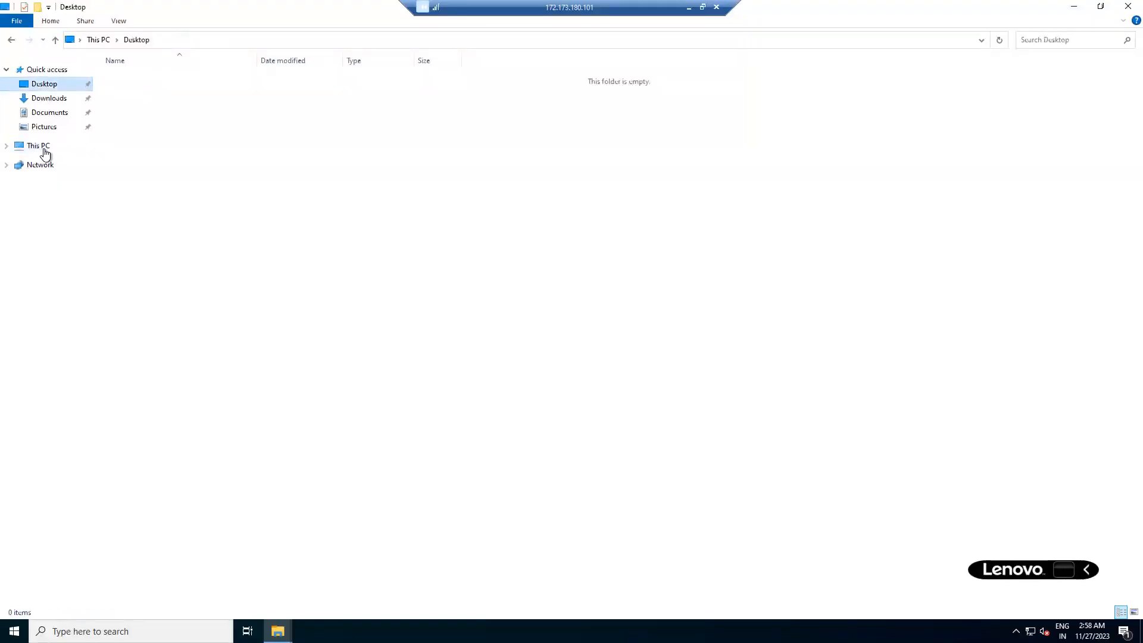
left_click(45, 148)
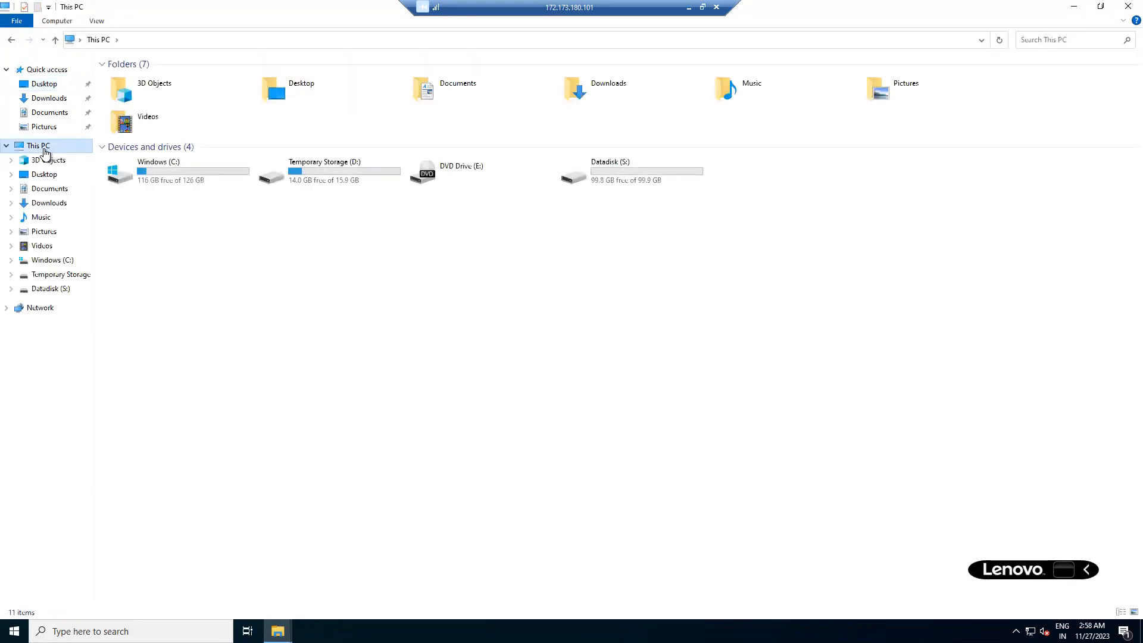
left_click(187, 160)
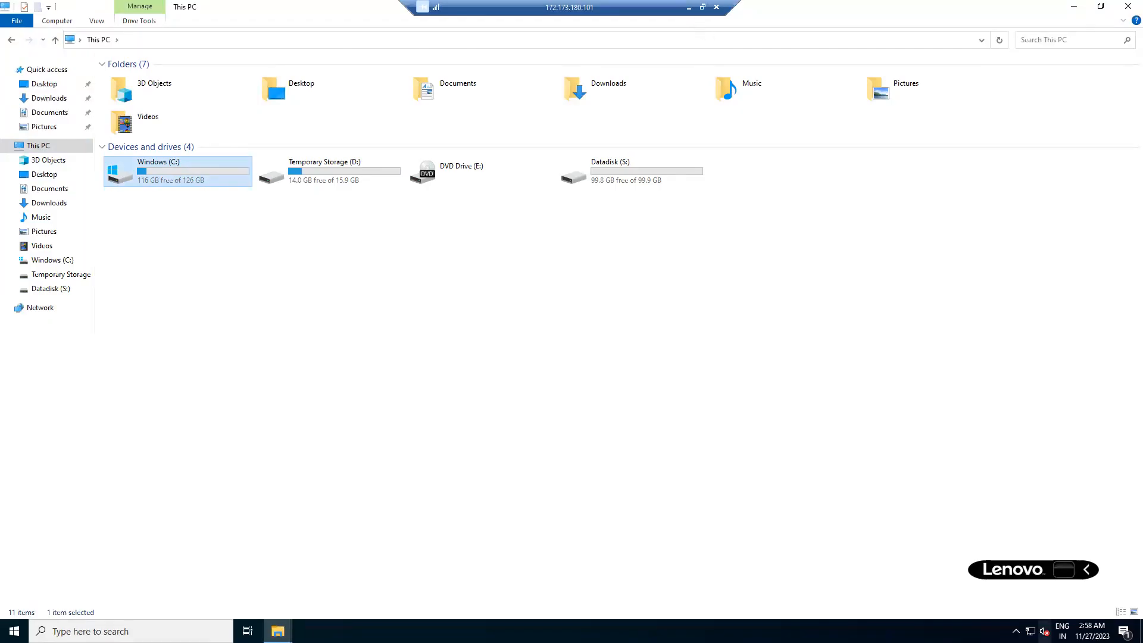
Minimize the remote desktop session and bring up the Wi-Fi network list.
left_click(1016, 631)
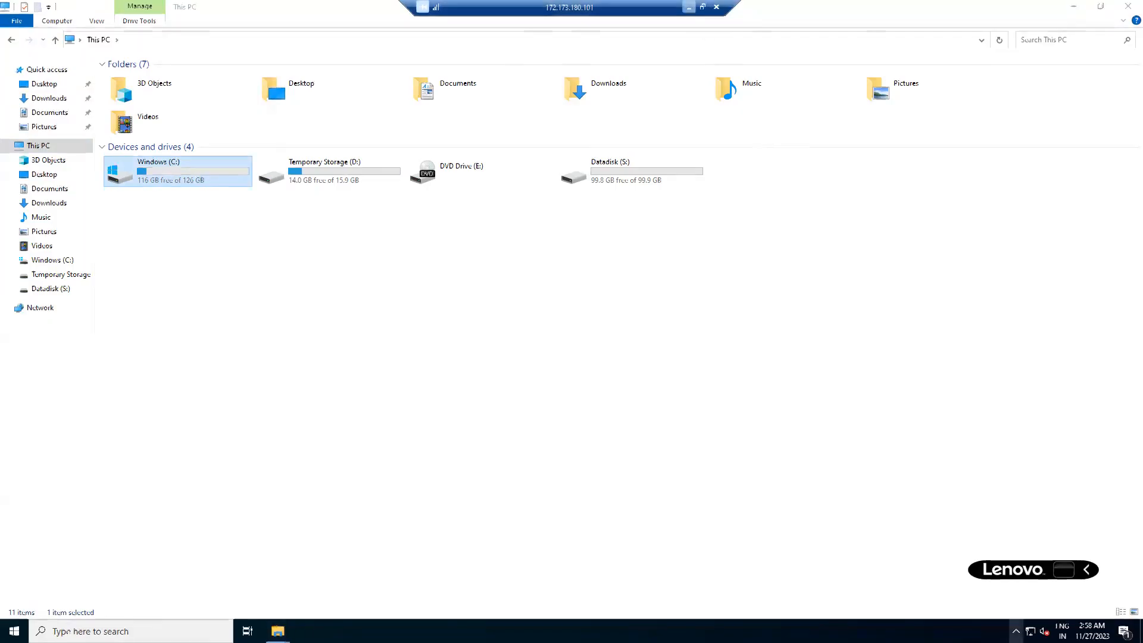
left_click(688, 7)
left_click(1036, 628)
left_click(979, 343)
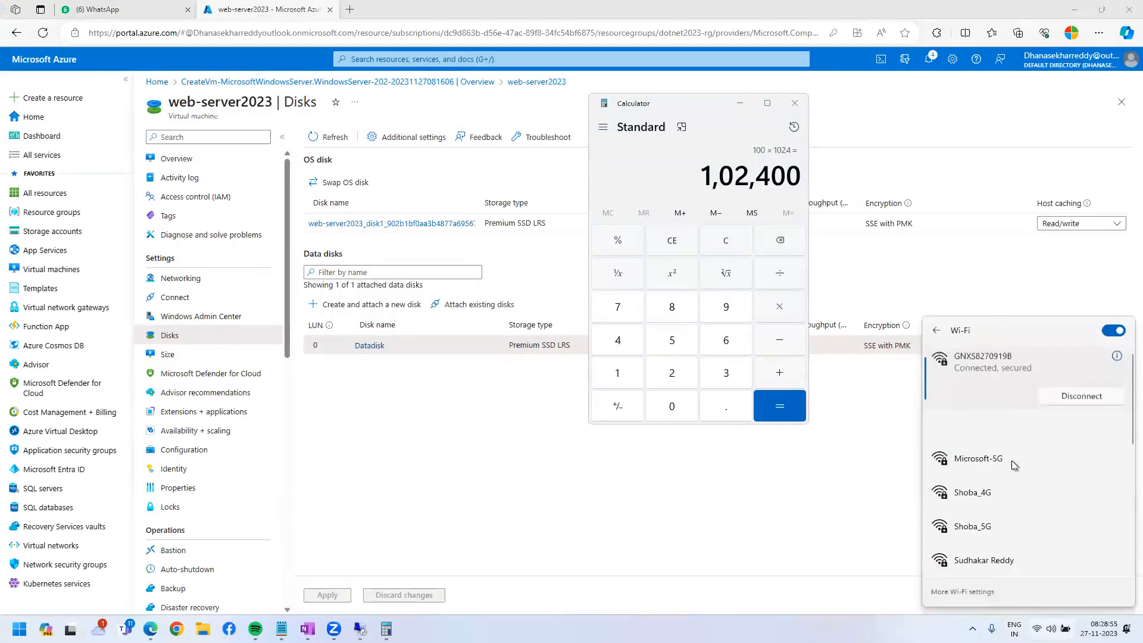
Pick the Microsoft-5G Wi-Fi network, close Calculator, and cancel the remote desktop reconnection.
left_click(1011, 459)
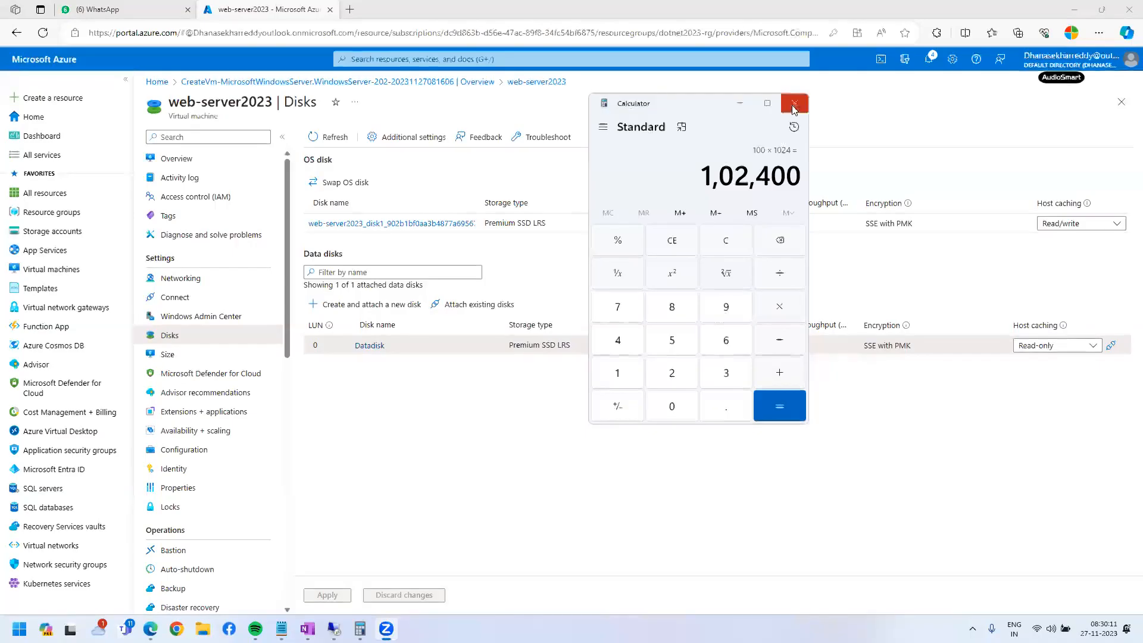
left_click(795, 103)
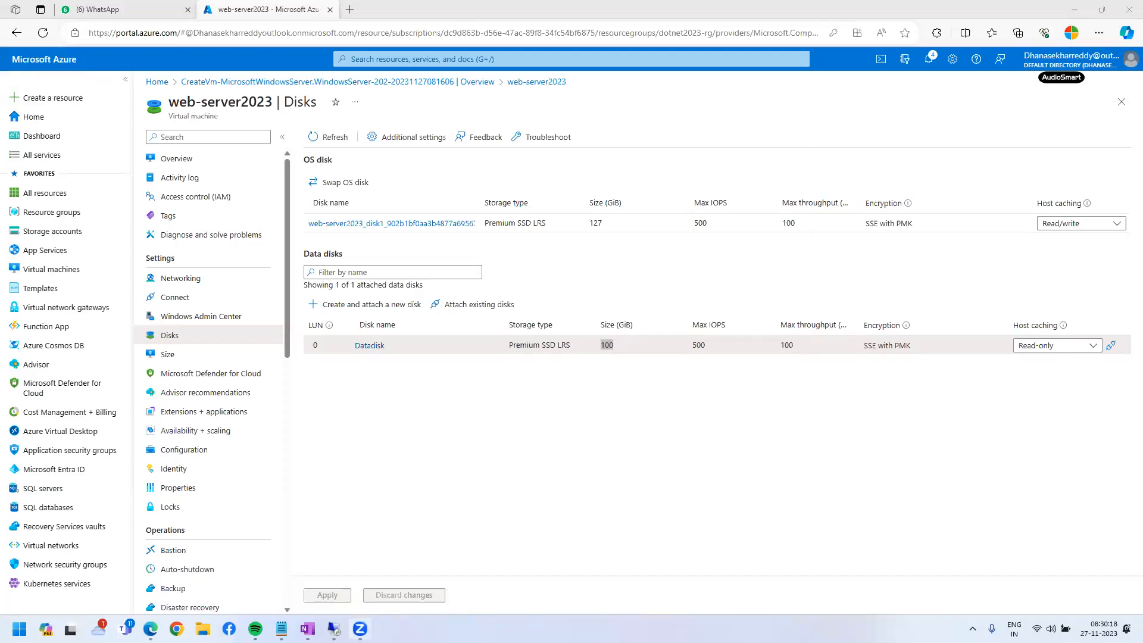
left_click(334, 628)
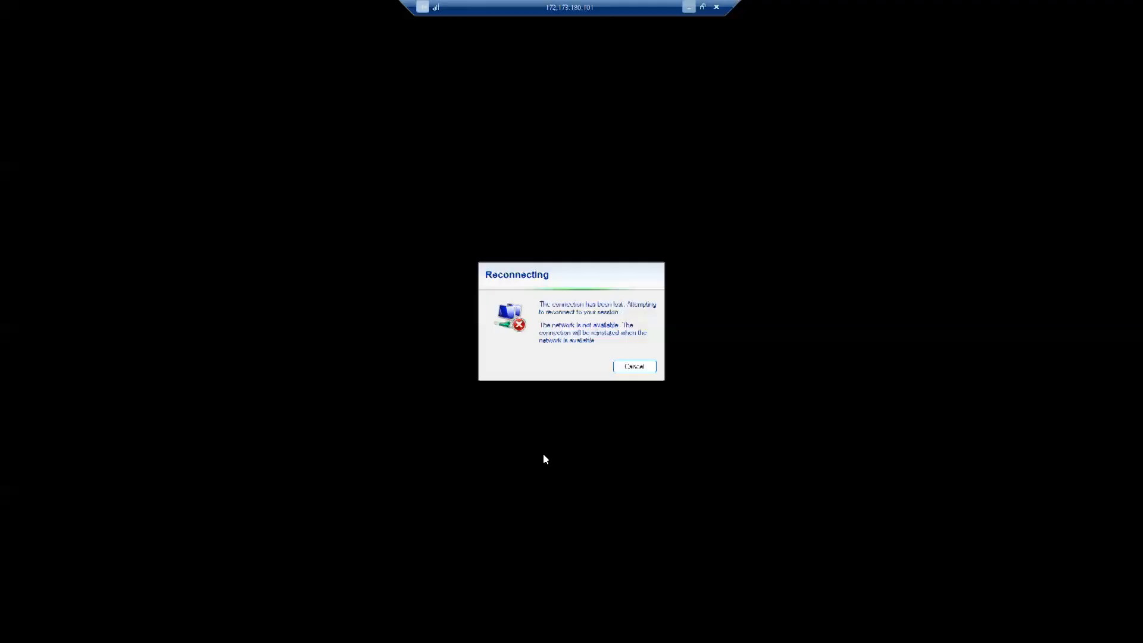
left_click(649, 369)
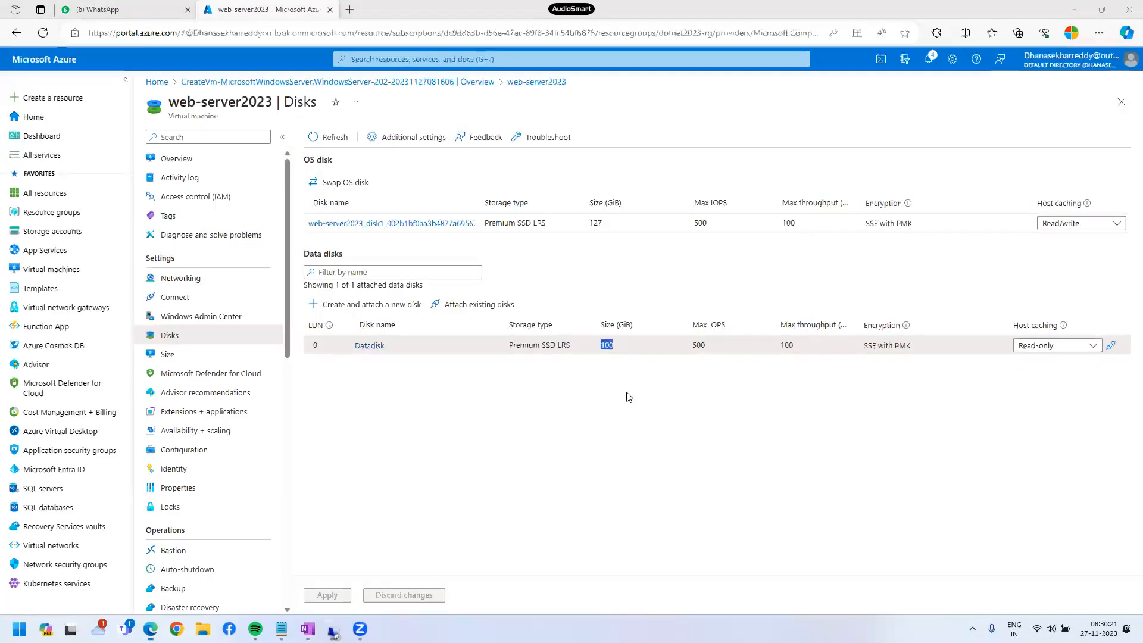
Copy web-server2023's public IP from Overview and launch Remote Desktop Connection.
left_click(176, 159)
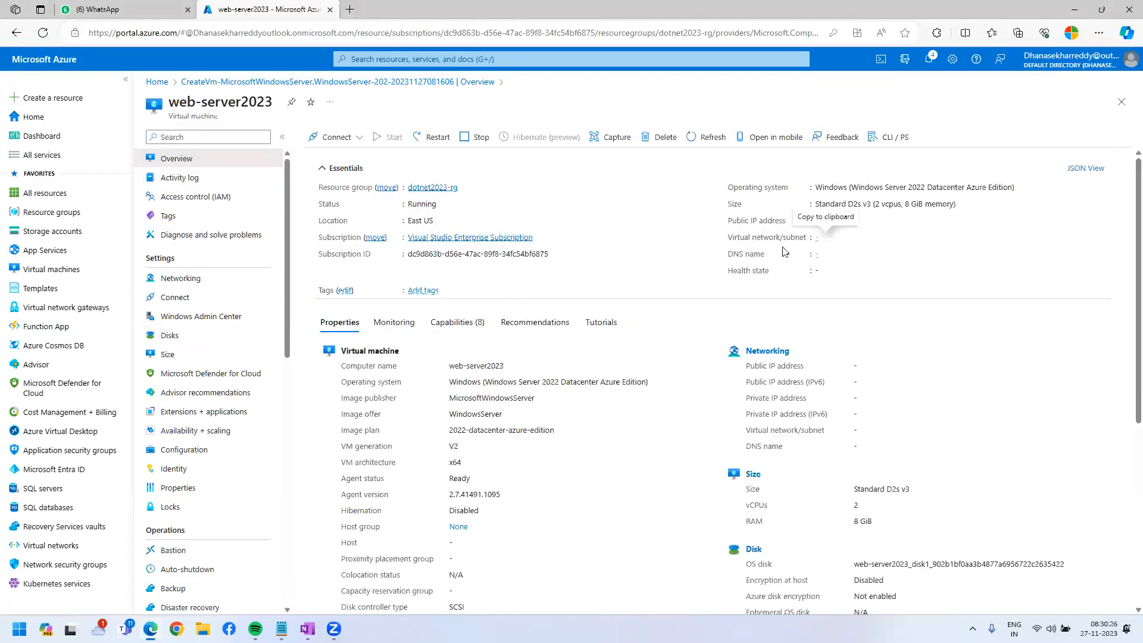
left_click(878, 221)
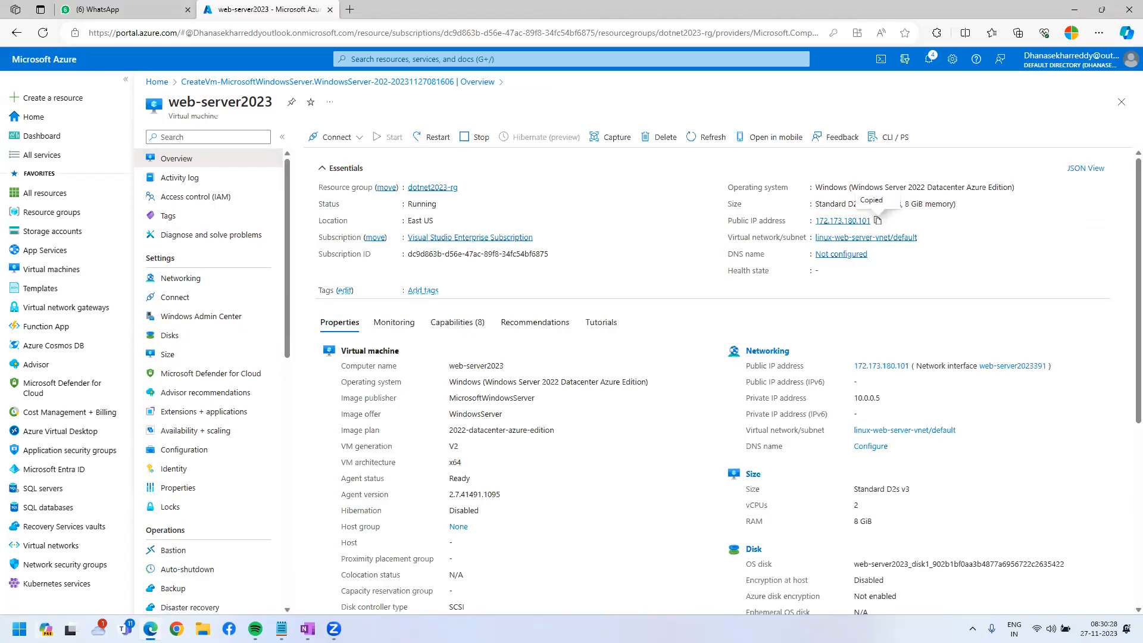
key("super")
type("remote")
key("Return")
Connect to 172.173.180.101, sign in with the account password, and accept the certificate.
key("ctrl+v")
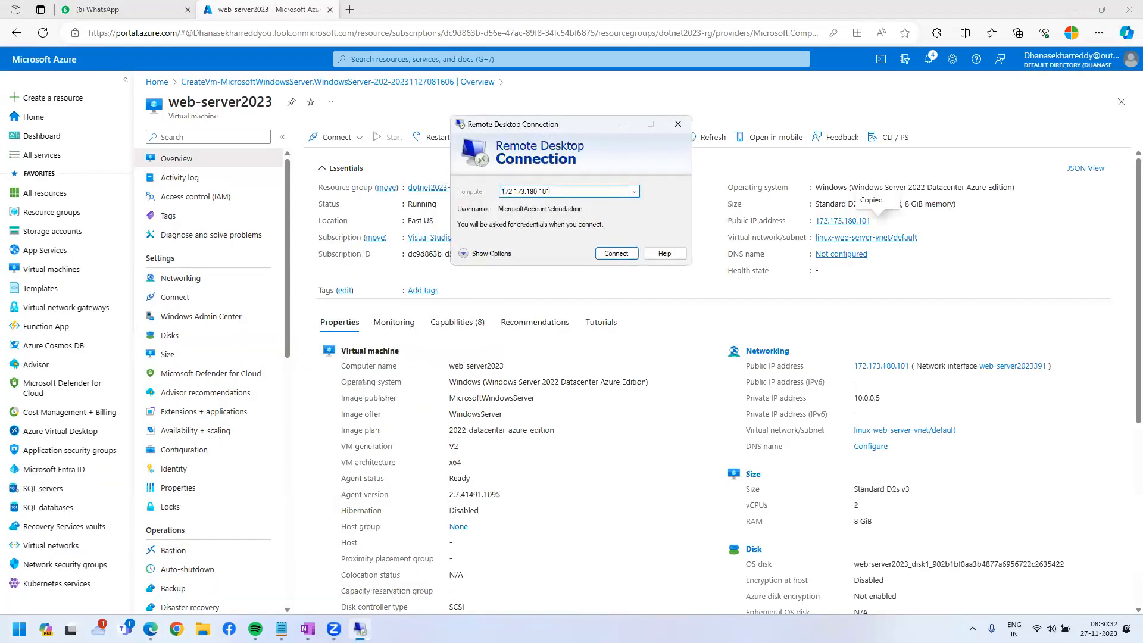
key("Return")
type("************")
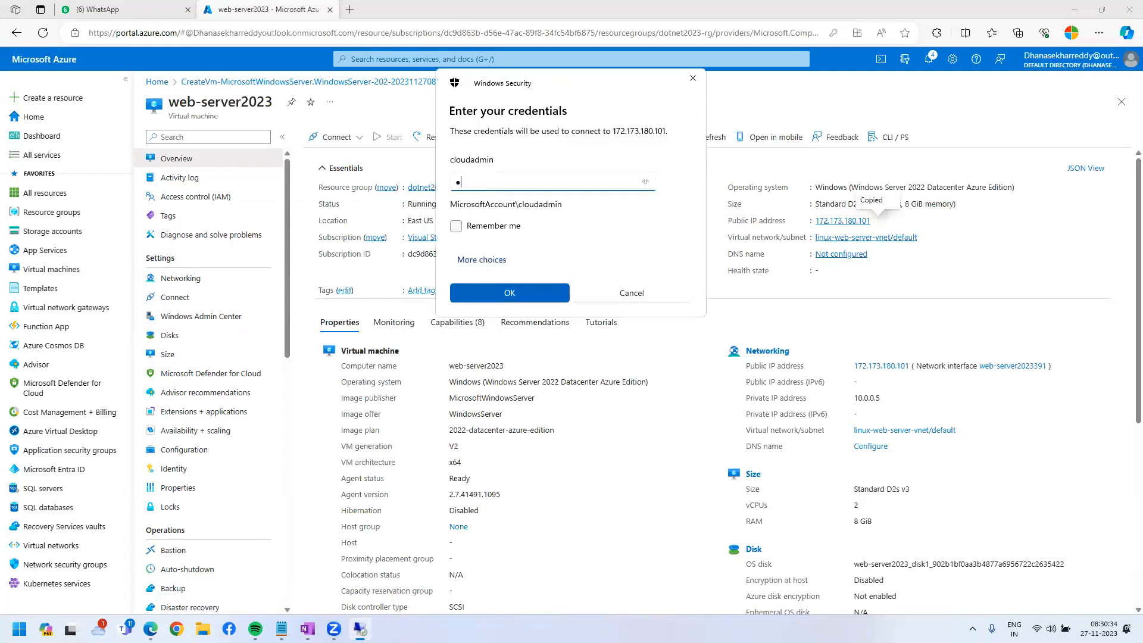
type("****")
key("Return")
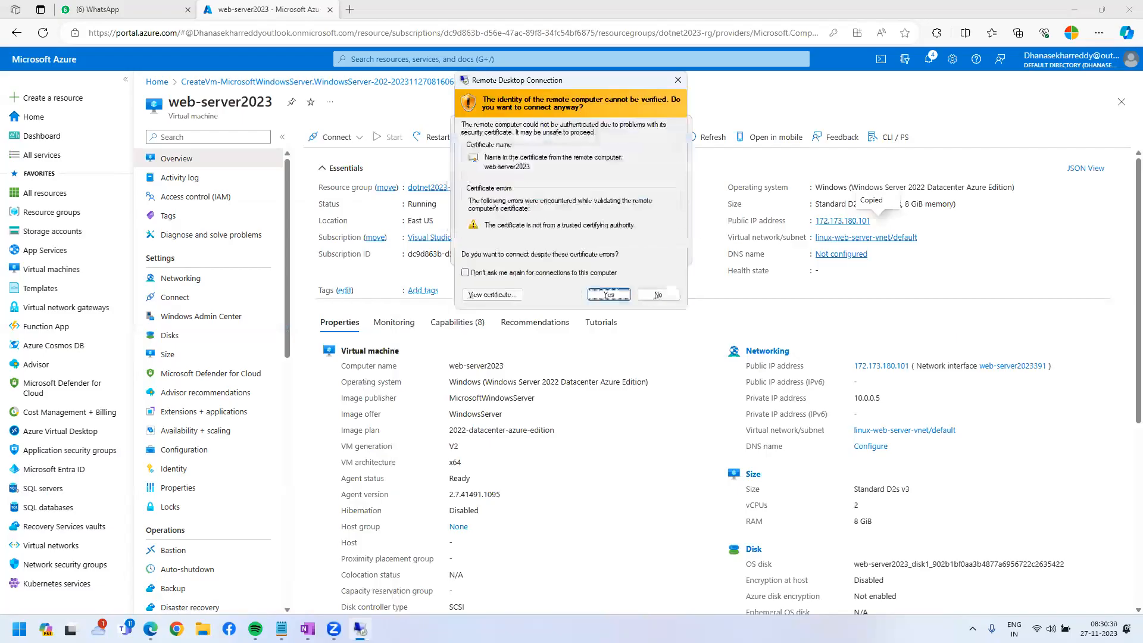
key("Return")
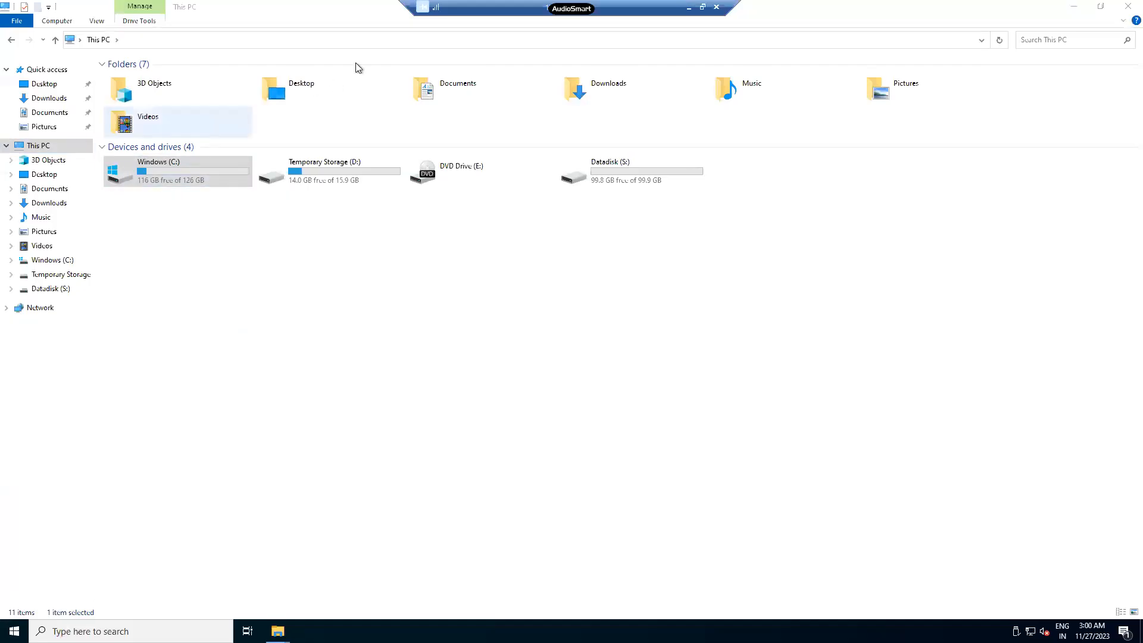
Mark the Windows (C:) drive's 126 GB size in red ink, clear the ink, and minimize the session.
mouse_move(112, 198)
left_mouse_down()
mouse_move(212, 191)
mouse_move(308, 233)
left_mouse_up()
mouse_move(201, 222)
left_mouse_down()
mouse_move(384, 290)
mouse_move(379, 321)
left_mouse_up()
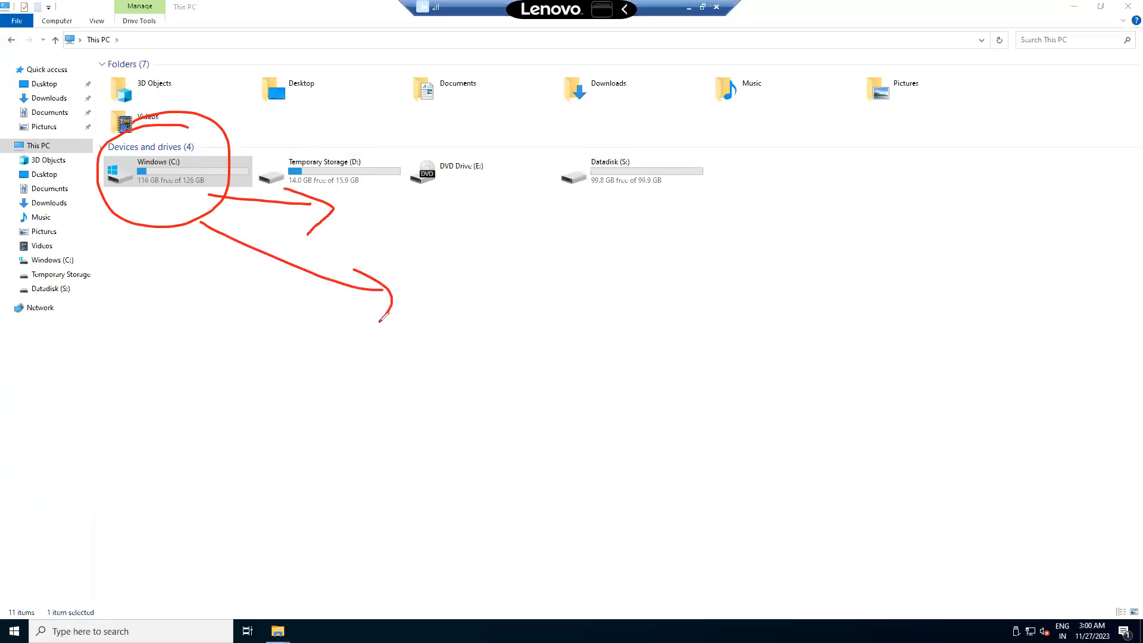
mouse_move(212, 142)
left_mouse_down()
mouse_move(289, 109)
mouse_move(292, 129)
left_mouse_up()
mouse_move(326, 91)
left_mouse_down()
mouse_move(340, 120)
mouse_move(411, 107)
mouse_move(420, 134)
mouse_move(384, 100)
left_mouse_up()
left_click_drag(393, 149, 415, 186)
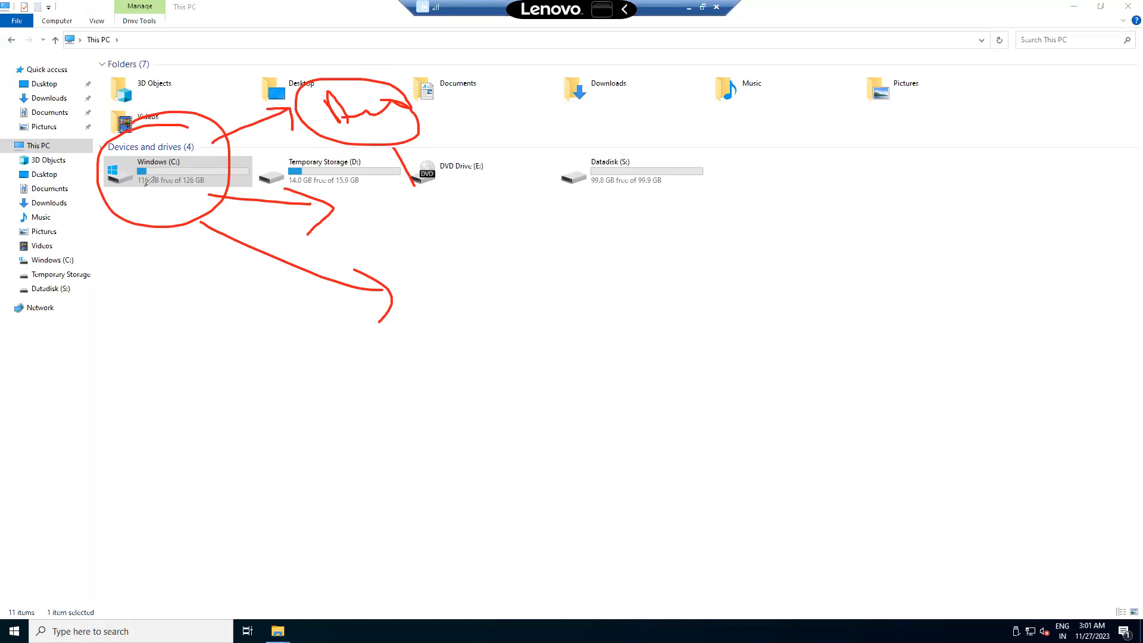
mouse_move(141, 141)
left_mouse_down()
mouse_move(199, 146)
mouse_move(177, 149)
left_mouse_up()
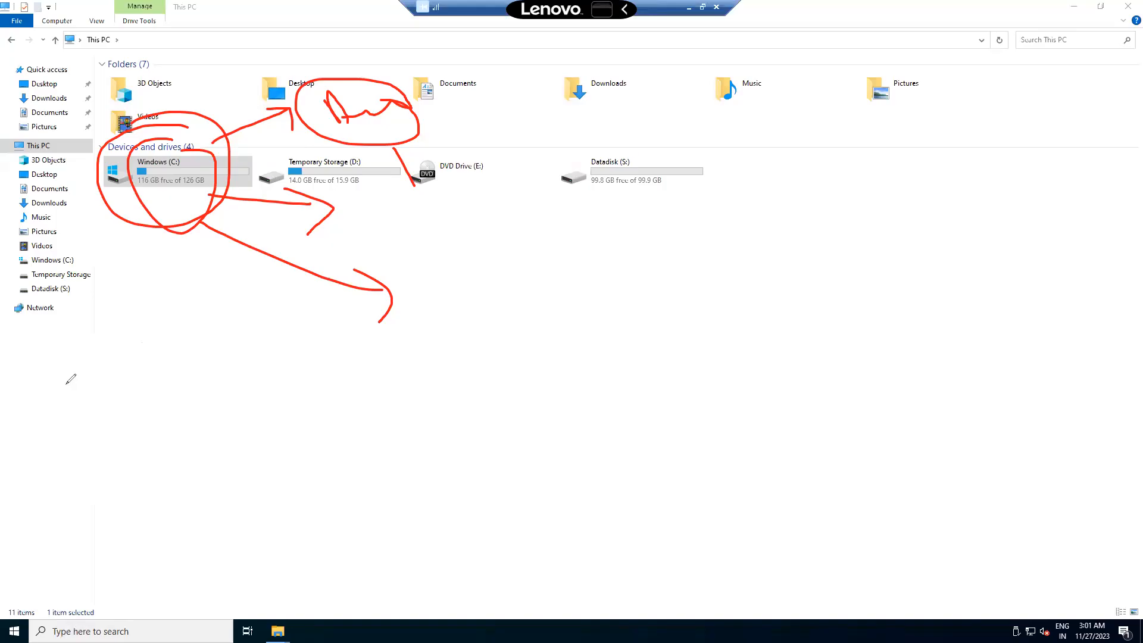
key("Escape")
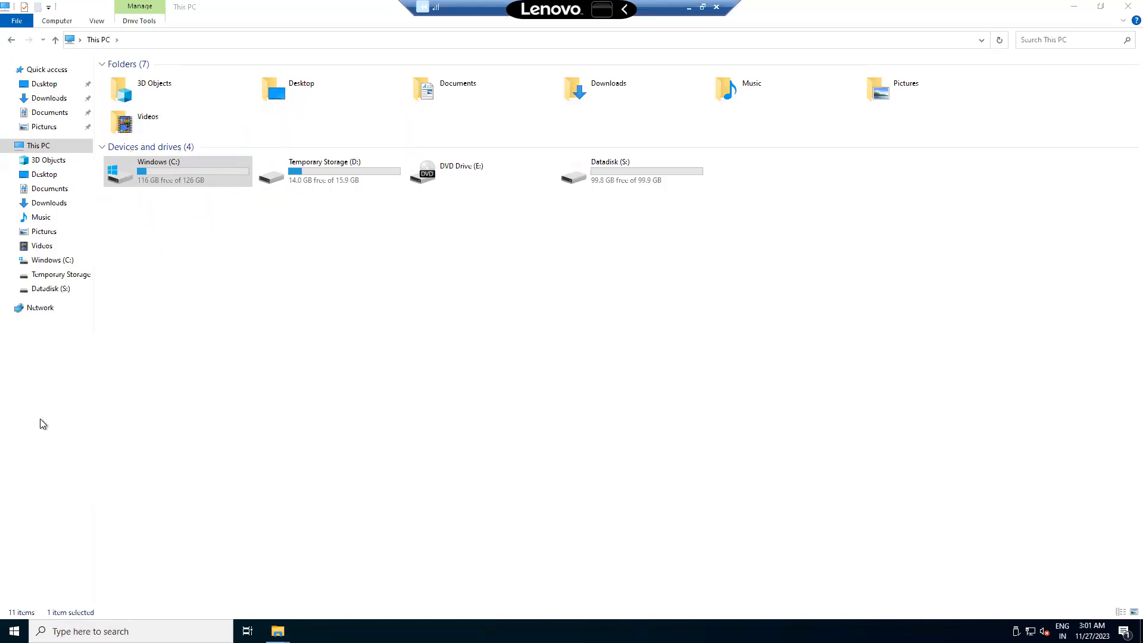
left_click(688, 7)
Add the line '->Extend--OS---------->' below the no-downtime note and minimize Notepad.
left_click(281, 629)
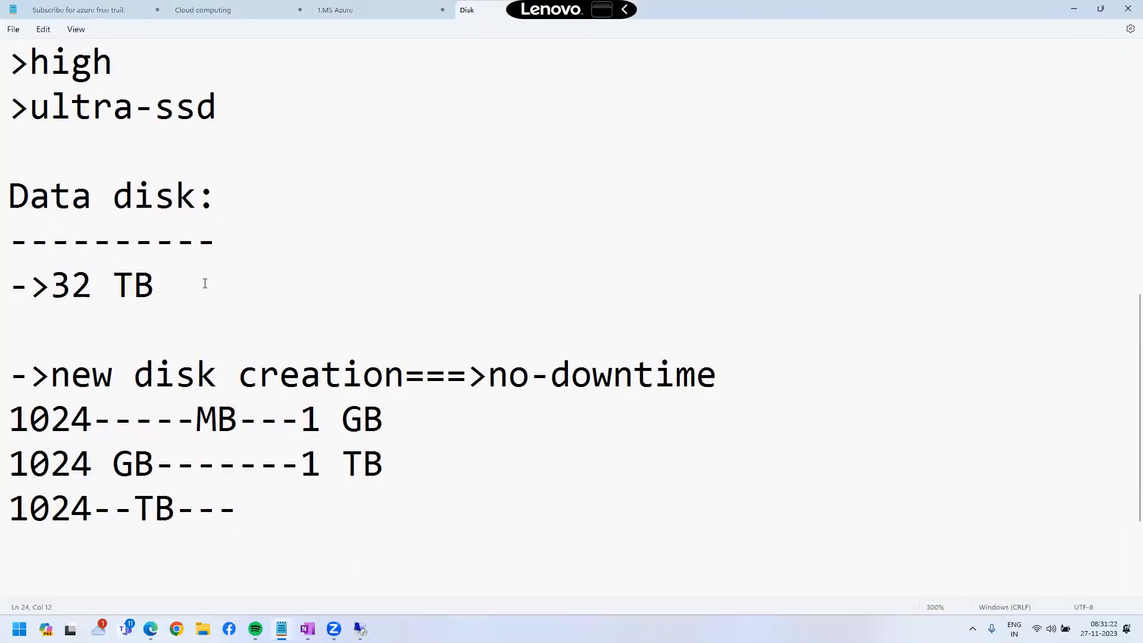
scroll(645, 426, "up", 1)
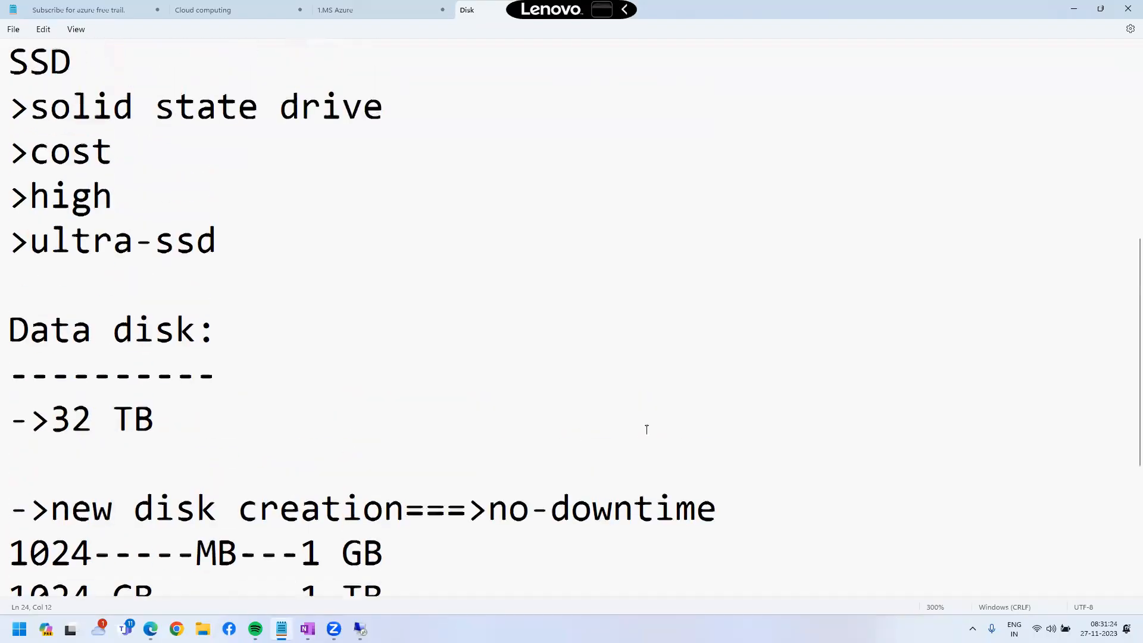
scroll(739, 482, "down", 1)
left_click(730, 386)
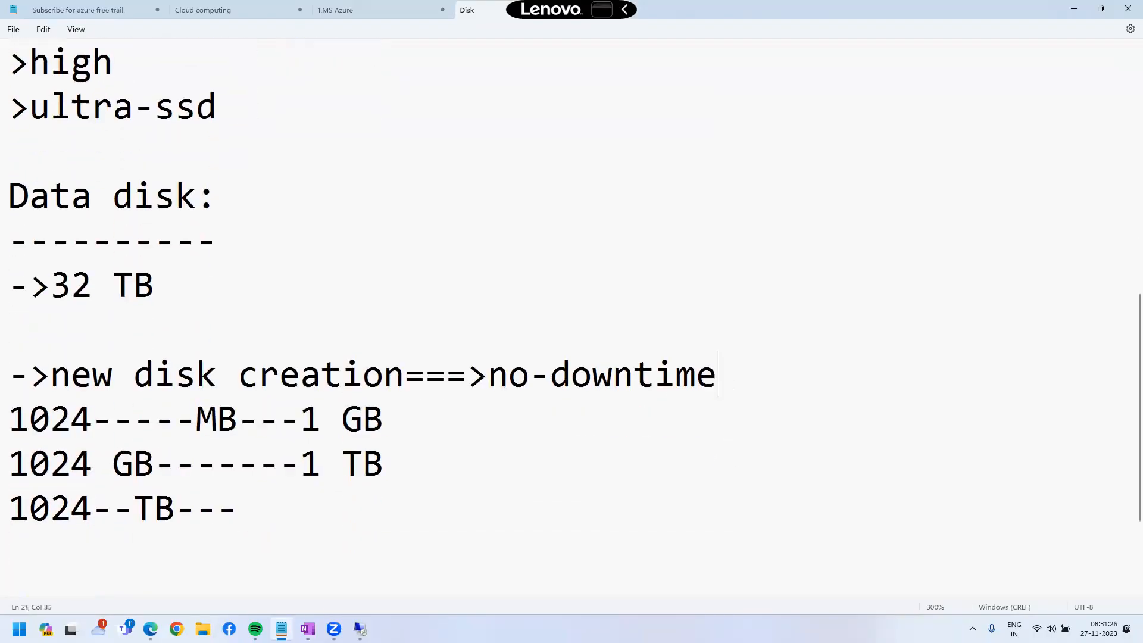
key("Return")
type("->Exp")
key("BackSpace")
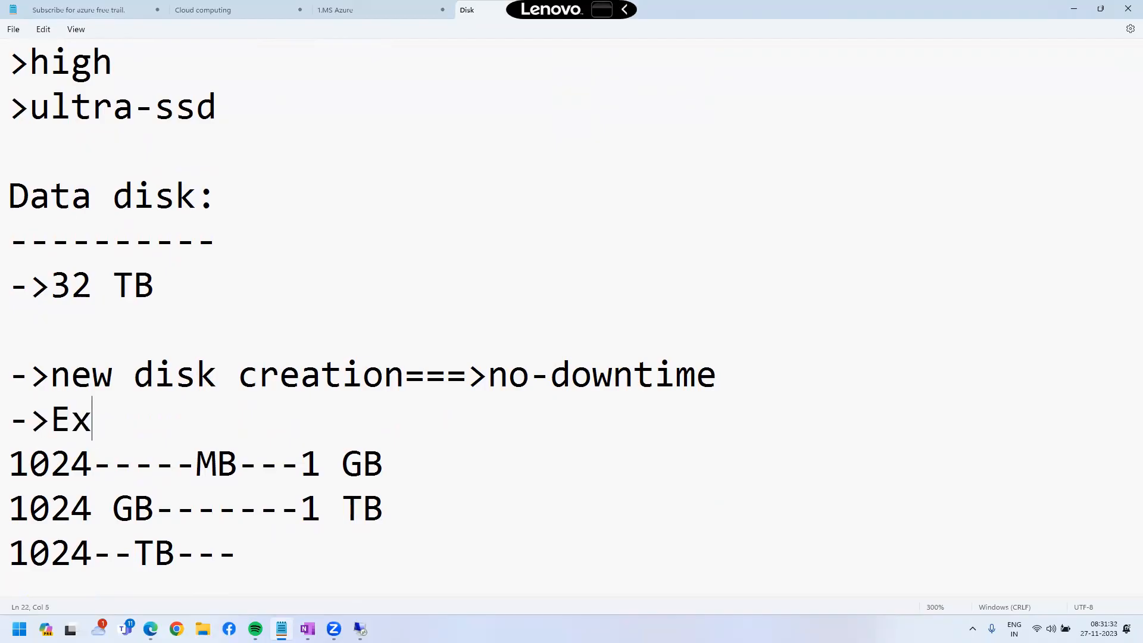
type("tend--OD---------->")
left_click(260, 419)
key("BackSpace")
type("S")
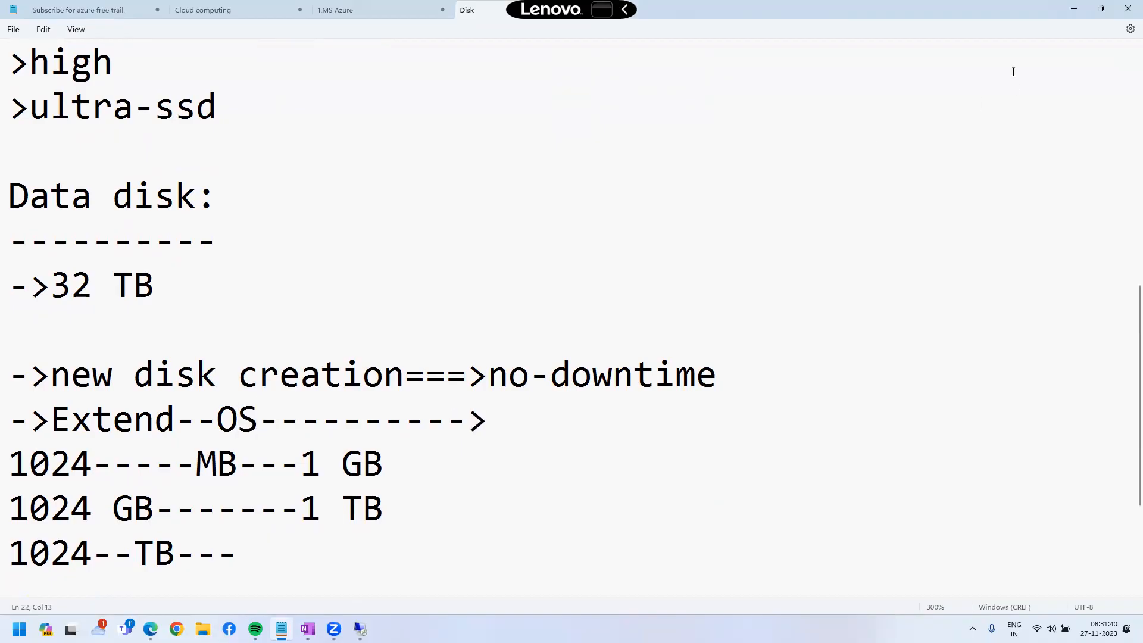
left_click(1074, 9)
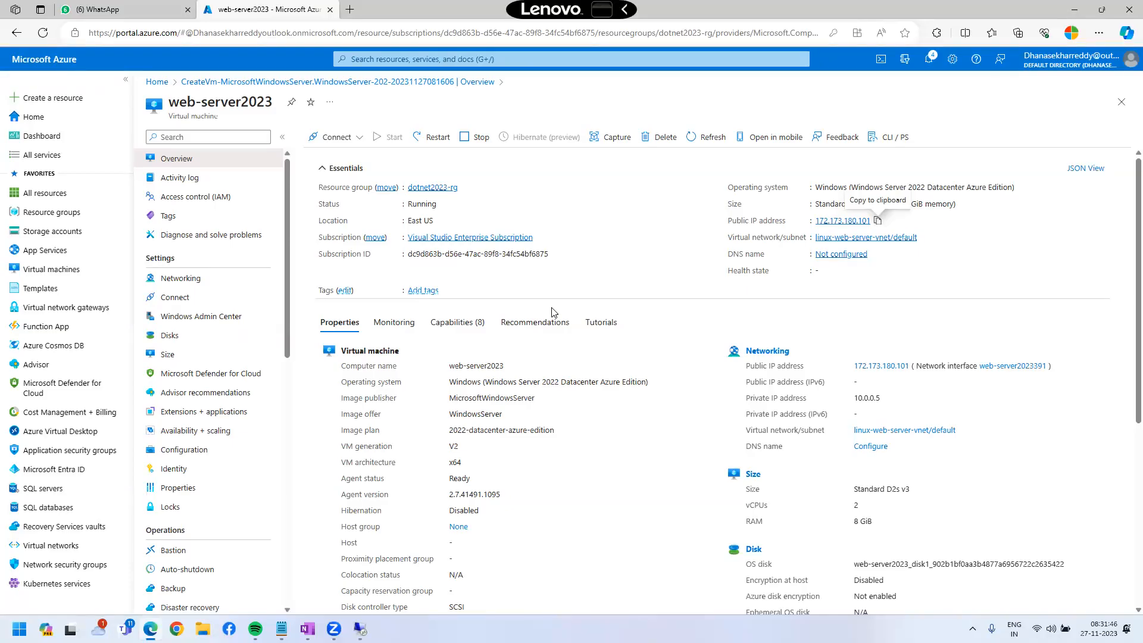
Open the OS disk's Size + performance page and select the 256 GiB size.
left_click(199, 339)
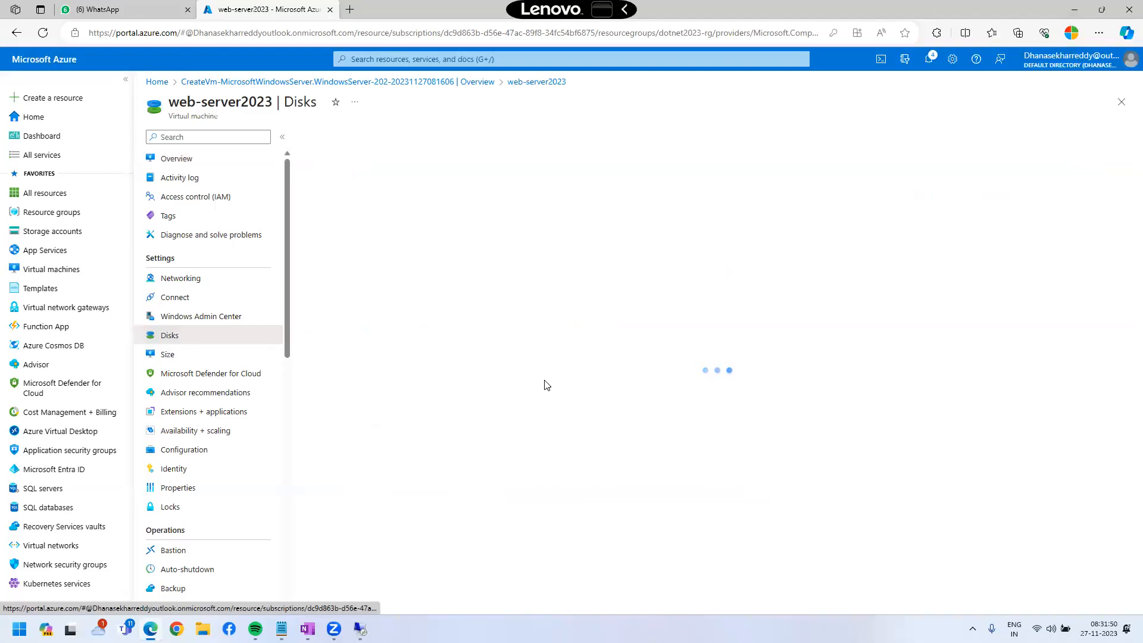
left_click(384, 226)
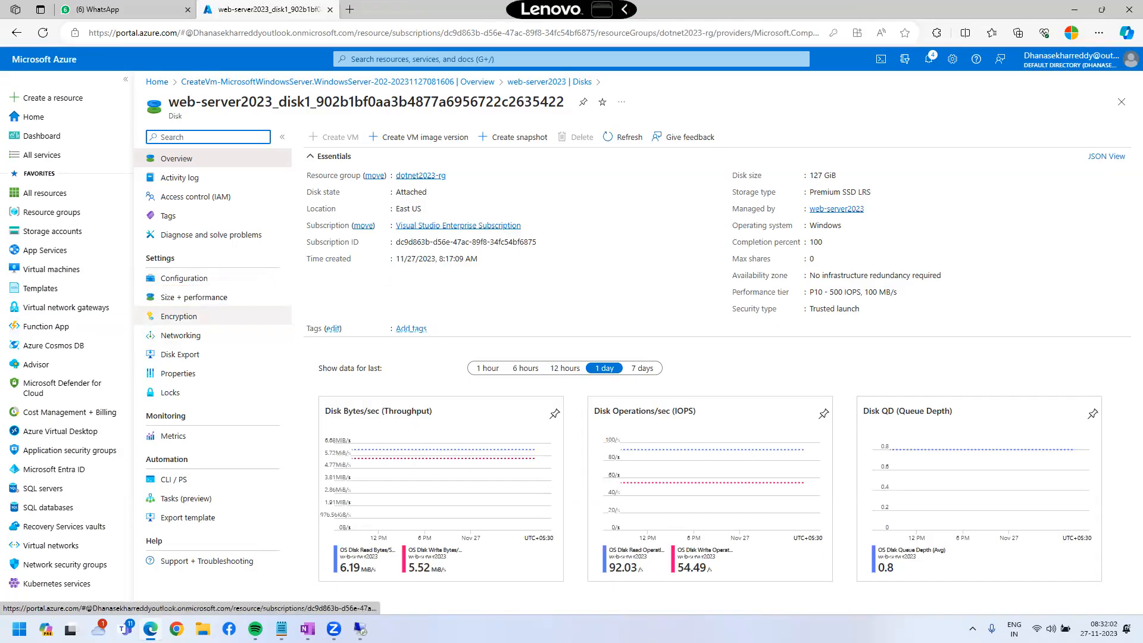
left_click(194, 297)
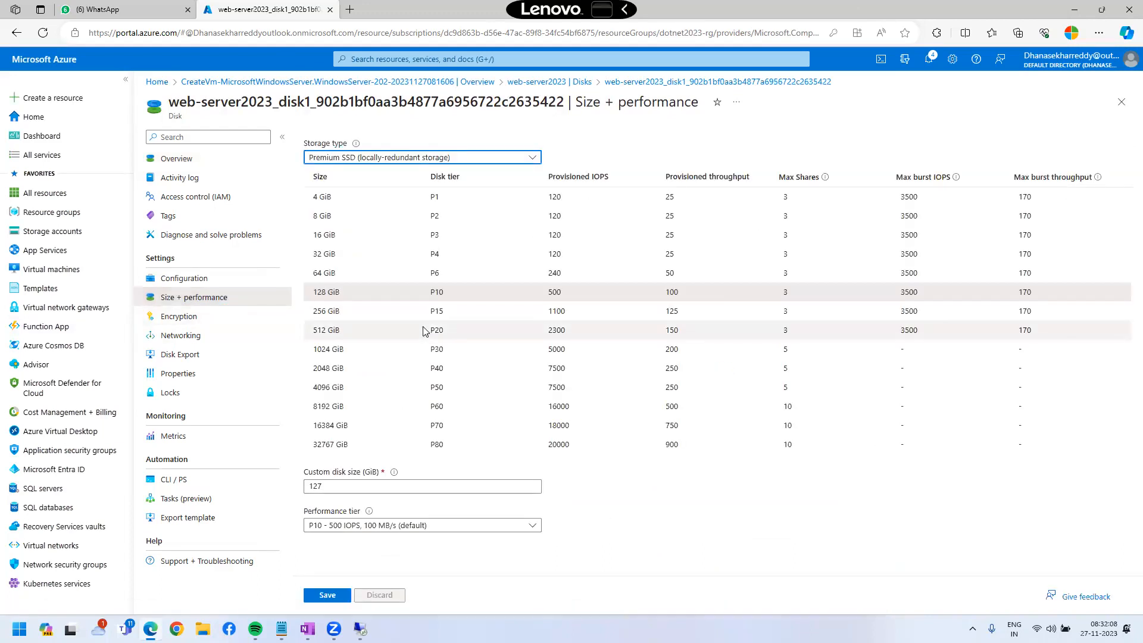
left_click_drag(300, 283, 1040, 300)
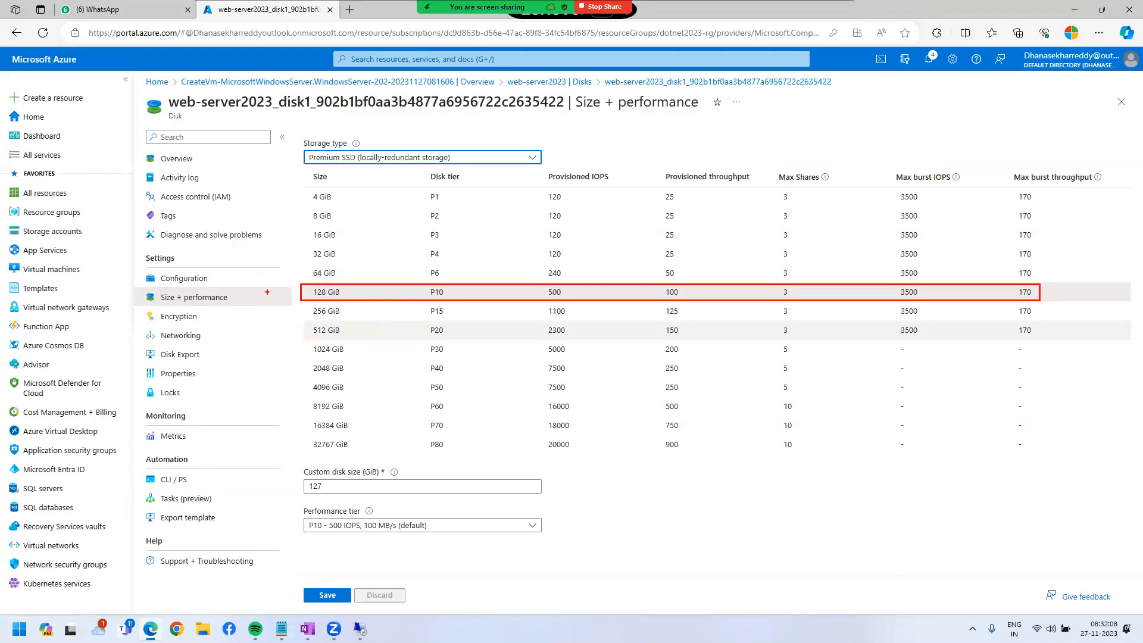
left_click_drag(299, 302, 367, 319)
key("Escape")
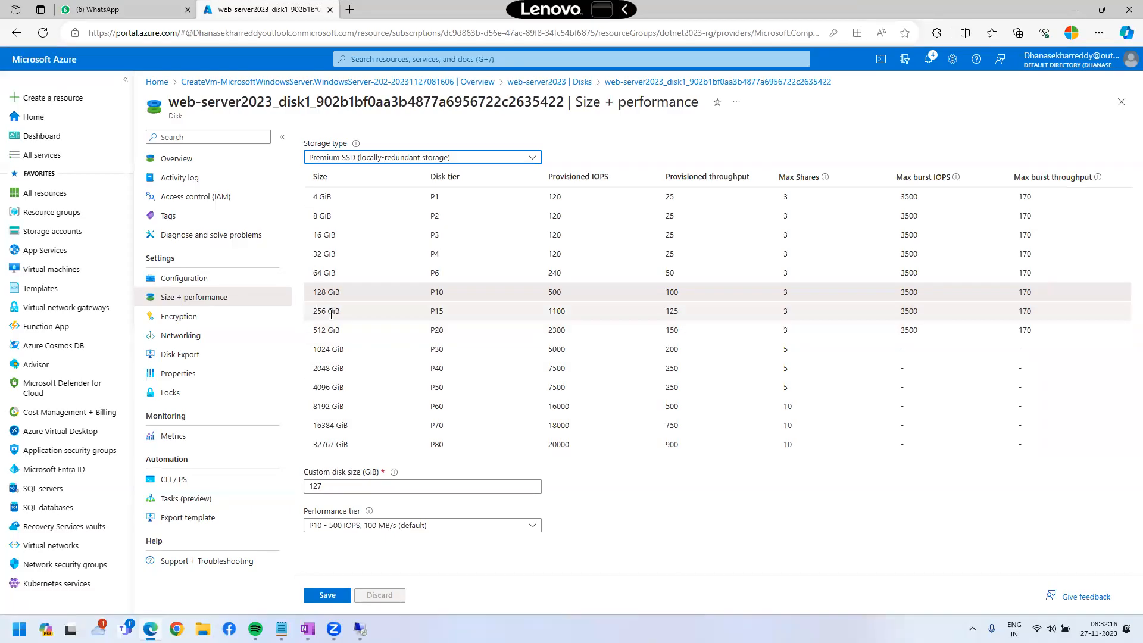
left_click(331, 312)
Draw red annotations over the disk size and performance tier options.
key("ctrl+2")
mouse_move(299, 343)
left_mouse_down()
mouse_move(360, 360)
mouse_move(328, 559)
mouse_move(328, 591)
mouse_move(358, 606)
left_mouse_up()
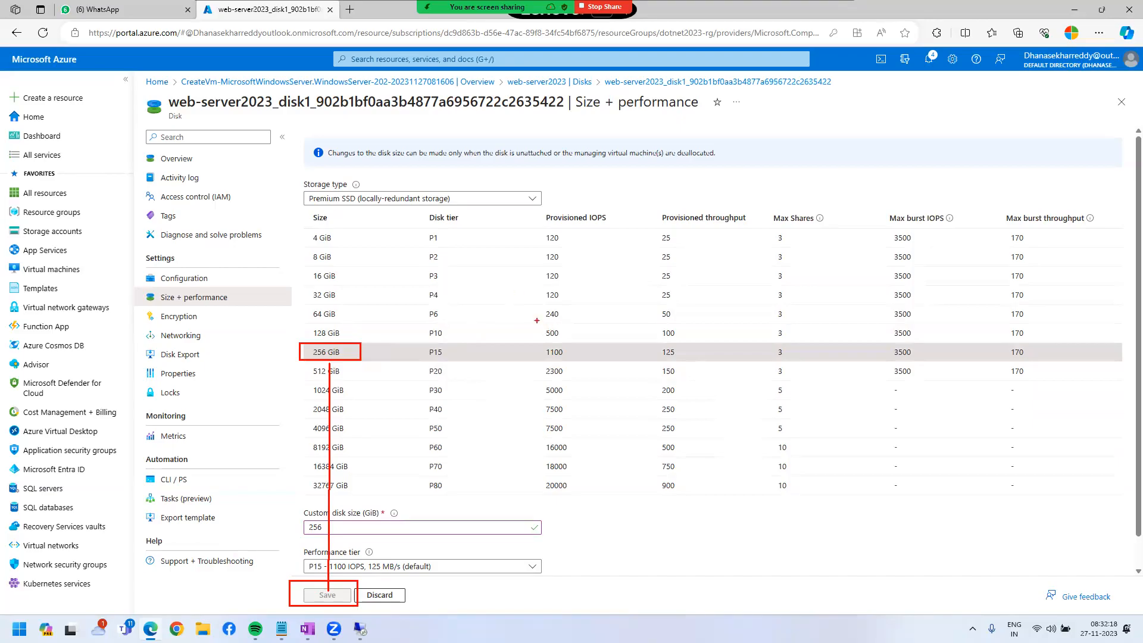
left_click_drag(499, 277, 518, 314)
mouse_move(521, 274)
left_mouse_down()
mouse_move(575, 266)
mouse_move(607, 222)
mouse_move(626, 260)
left_mouse_up()
left_click_drag(599, 256, 637, 228)
mouse_move(662, 190)
left_mouse_down()
mouse_move(658, 200)
mouse_move(704, 214)
mouse_move(714, 158)
mouse_move(725, 195)
mouse_move(794, 167)
mouse_move(796, 192)
left_mouse_up()
left_click_drag(829, 141, 840, 166)
mouse_move(855, 137)
left_mouse_down()
mouse_move(852, 150)
mouse_move(857, 137)
left_mouse_up()
mouse_move(852, 116)
left_mouse_down()
mouse_move(805, 160)
mouse_move(852, 116)
left_mouse_up()
mouse_move(521, 251)
left_mouse_down()
mouse_move(471, 153)
mouse_move(496, 168)
left_mouse_up()
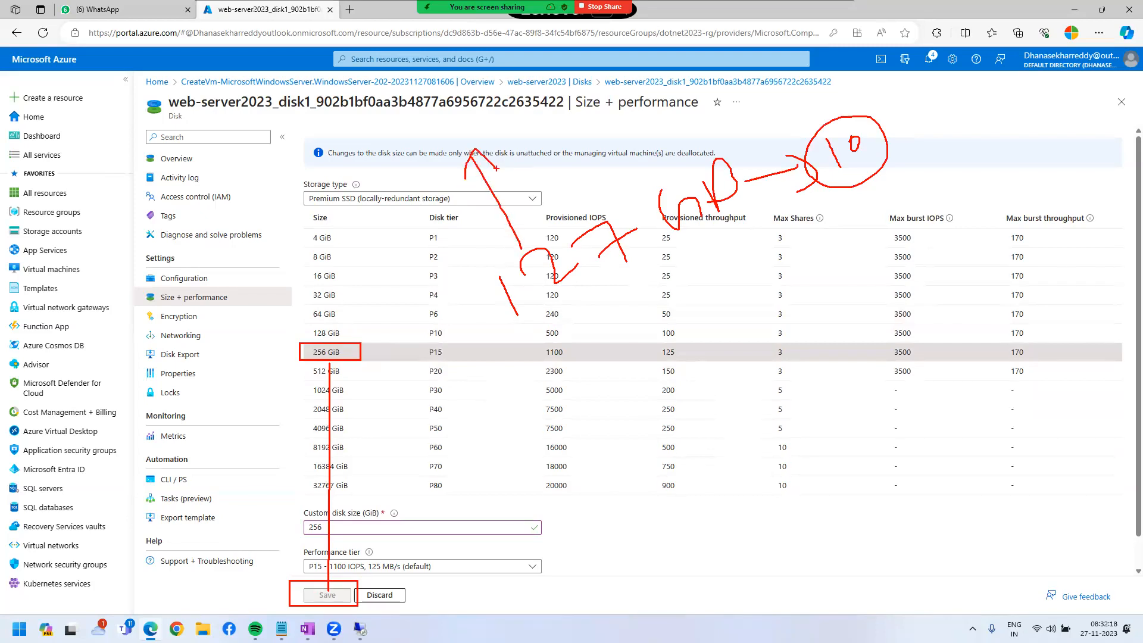
mouse_move(379, 122)
left_mouse_down()
mouse_move(410, 116)
mouse_move(425, 138)
mouse_move(449, 130)
left_mouse_up()
mouse_move(436, 88)
left_mouse_down()
mouse_move(471, 101)
mouse_move(556, 90)
left_mouse_up()
mouse_move(546, 82)
left_mouse_down()
mouse_move(558, 92)
mouse_move(536, 110)
left_mouse_up()
mouse_move(568, 89)
left_mouse_down()
mouse_move(589, 57)
mouse_move(606, 70)
left_mouse_up()
left_click_drag(612, 60, 646, 77)
mouse_move(632, 30)
left_mouse_down()
mouse_move(662, 71)
mouse_move(622, 41)
left_mouse_up()
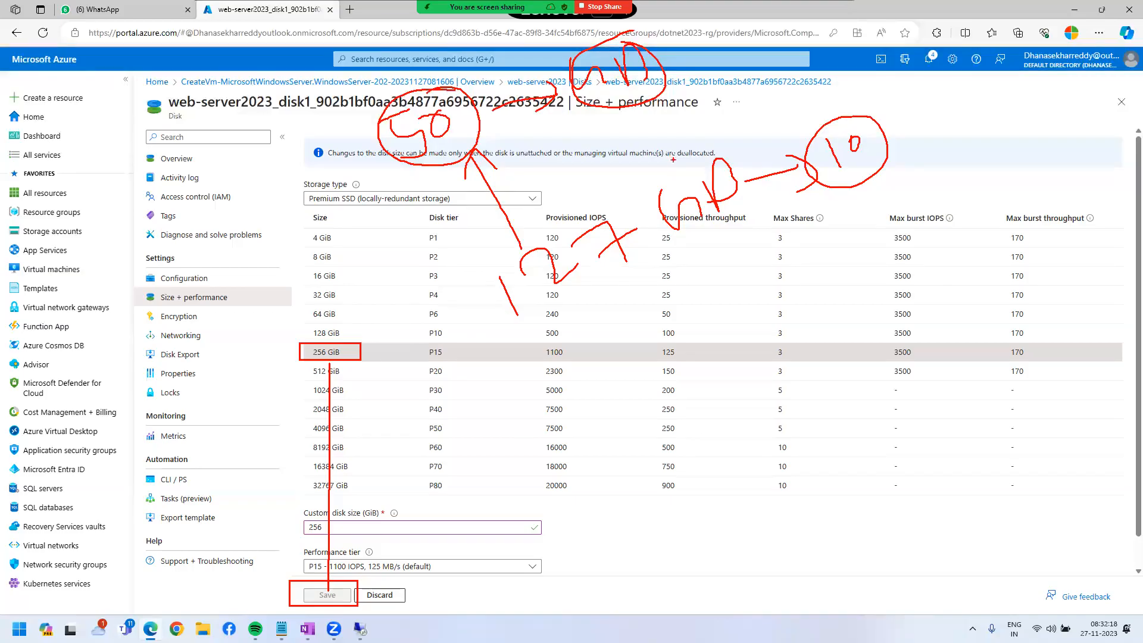
left_click_drag(571, 331, 590, 365)
mouse_move(597, 312)
left_mouse_down()
mouse_move(601, 327)
mouse_move(654, 315)
mouse_move(686, 333)
left_mouse_up()
left_click_drag(700, 280, 659, 312)
mouse_move(684, 257)
left_mouse_down()
mouse_move(661, 257)
mouse_move(714, 316)
mouse_move(643, 247)
left_mouse_up()
mouse_move(702, 292)
left_mouse_down()
mouse_move(760, 261)
mouse_move(753, 278)
left_mouse_up()
mouse_move(778, 235)
left_mouse_down()
mouse_move(796, 259)
mouse_move(816, 255)
left_mouse_up()
left_click_drag(685, 369, 808, 436)
left_click_drag(776, 385, 812, 452)
mouse_move(893, 400)
left_mouse_down()
mouse_move(907, 429)
mouse_move(887, 445)
left_mouse_up()
left_click_drag(924, 405, 929, 416)
mouse_move(896, 371)
left_mouse_down()
mouse_move(970, 306)
mouse_move(1024, 291)
mouse_move(1039, 250)
left_mouse_up()
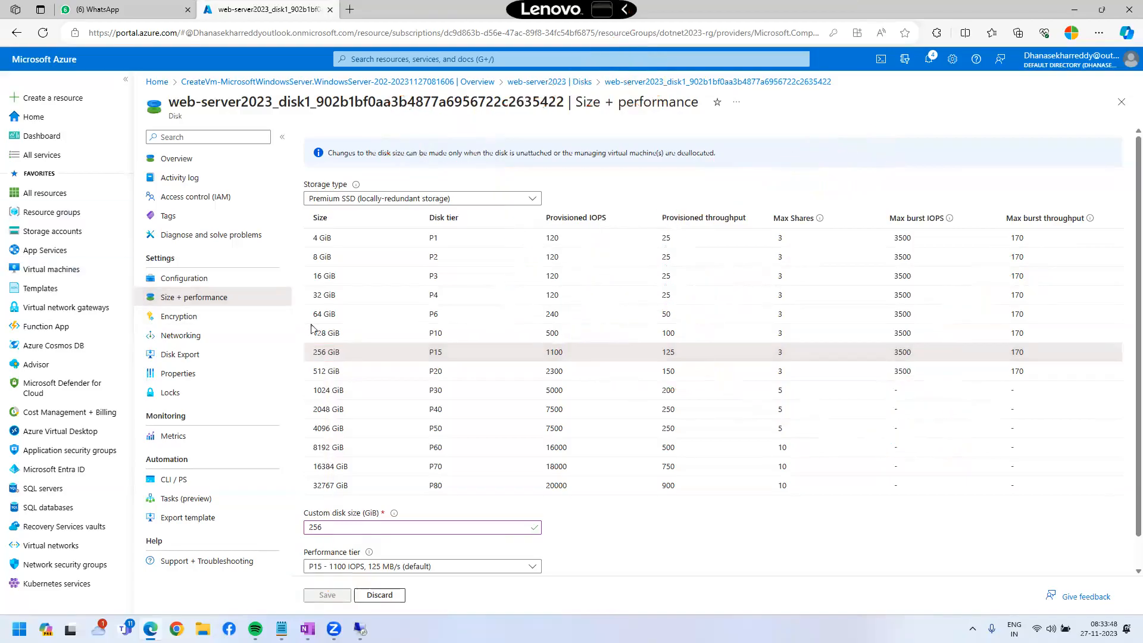
Try the 128 GiB size, then enter 50 as the custom disk size.
left_click(341, 334)
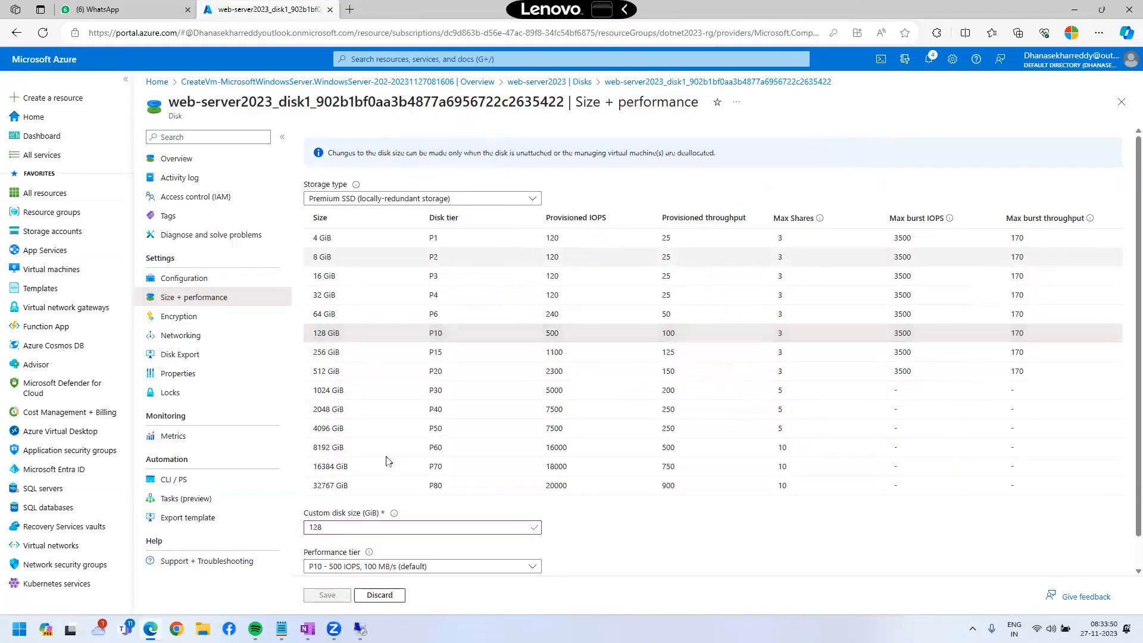
double_click(352, 525)
type("50")
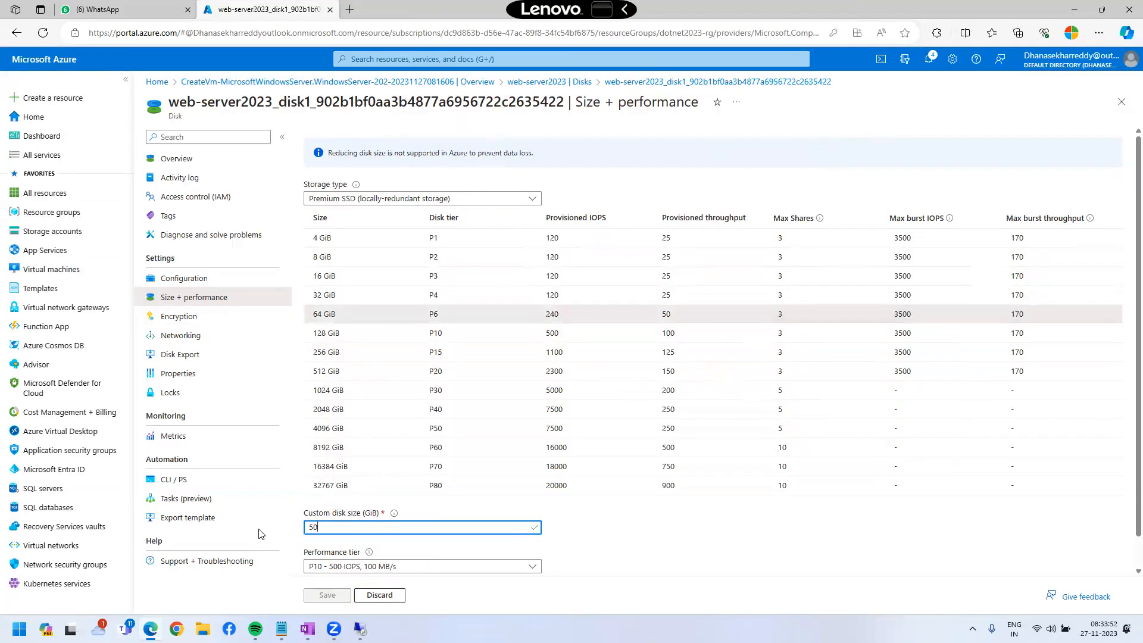
left_click(661, 505)
key("ctrl+2")
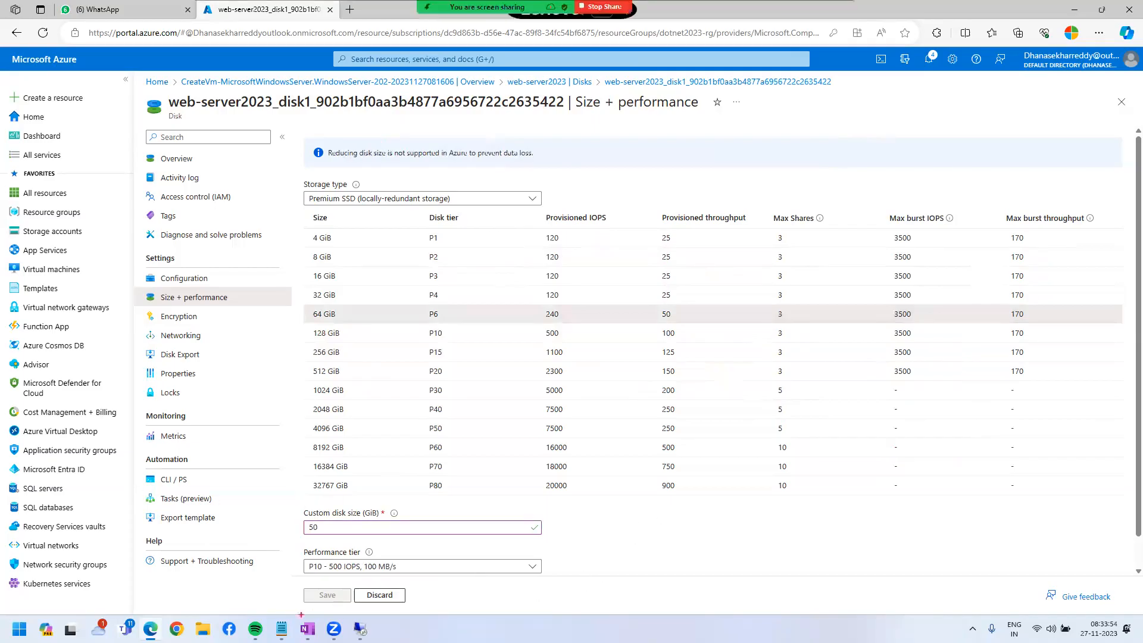
left_click_drag(293, 581, 435, 608)
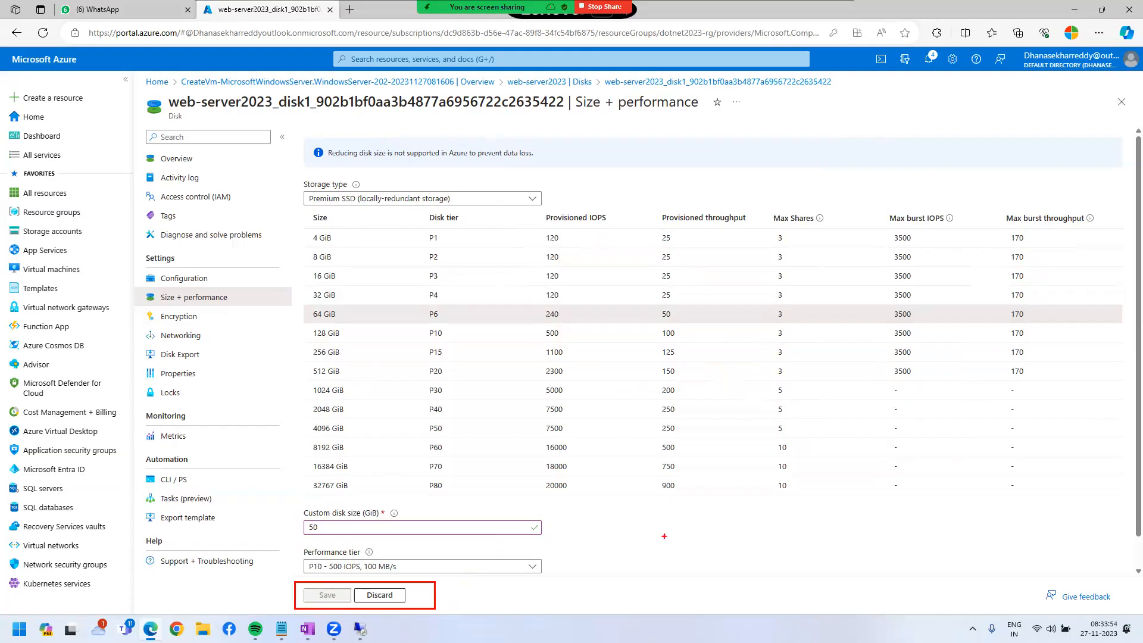
key("Escape")
Change the custom size to 130, choose performance tier P20, then raise the size to 200.
double_click(308, 526)
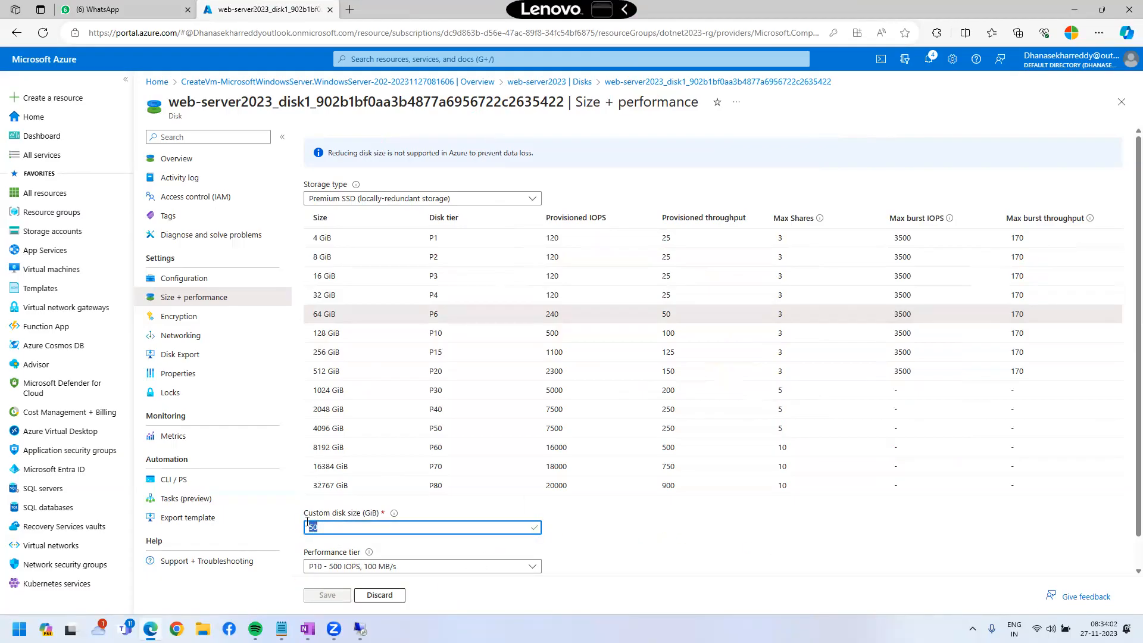
key("BackSpace")
type("130")
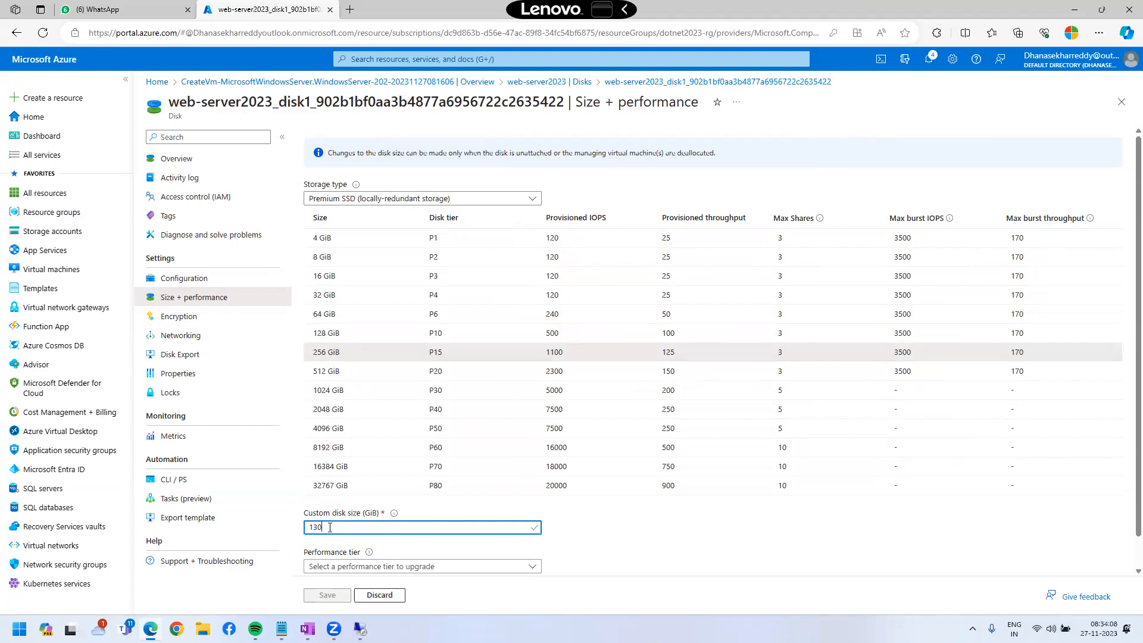
left_click(410, 566)
left_click(438, 492)
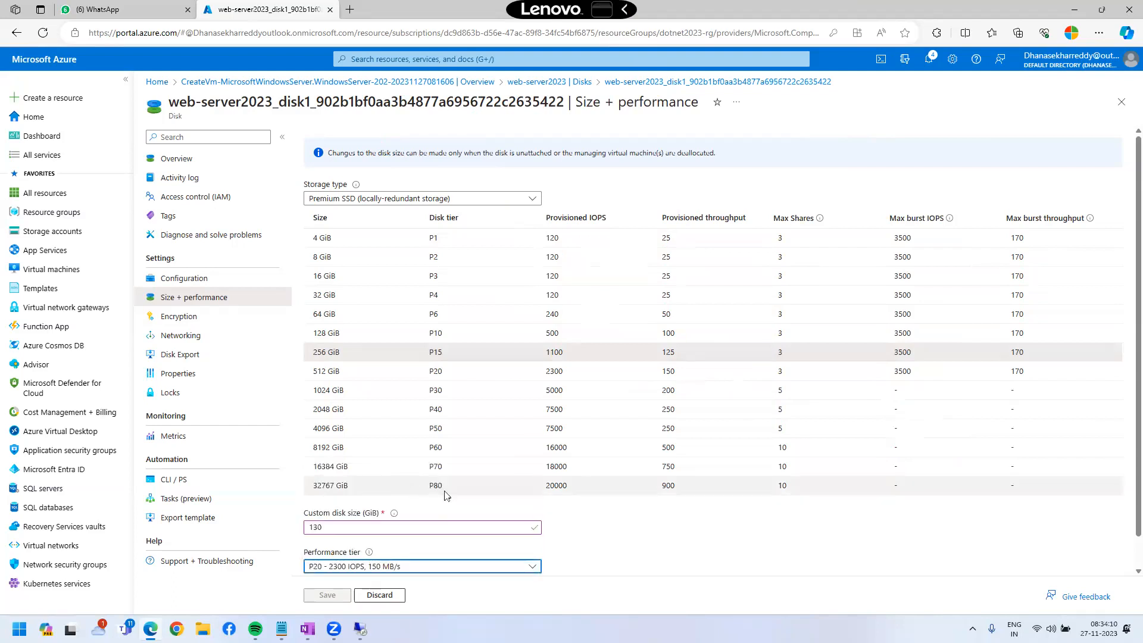
key("shift+Tab")
type("200")
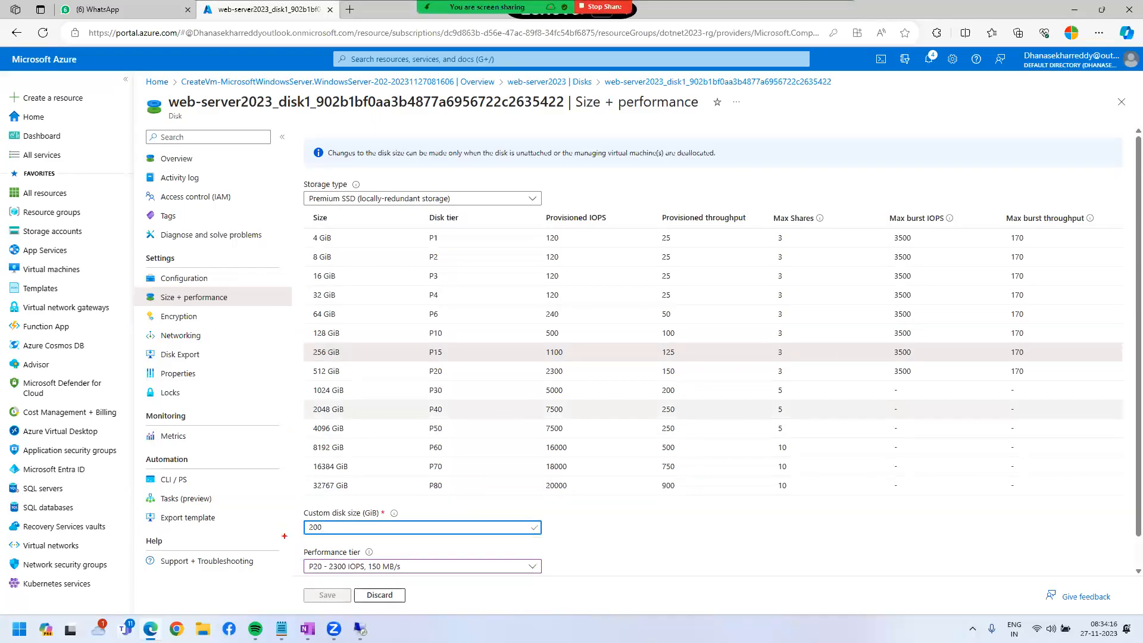
left_click_drag(280, 510, 425, 561)
left_click_drag(373, 502, 460, 420)
left_click_drag(424, 408, 469, 443)
mouse_move(493, 381)
left_mouse_down()
mouse_move(521, 355)
mouse_move(528, 417)
left_mouse_up()
left_click_drag(539, 374, 713, 344)
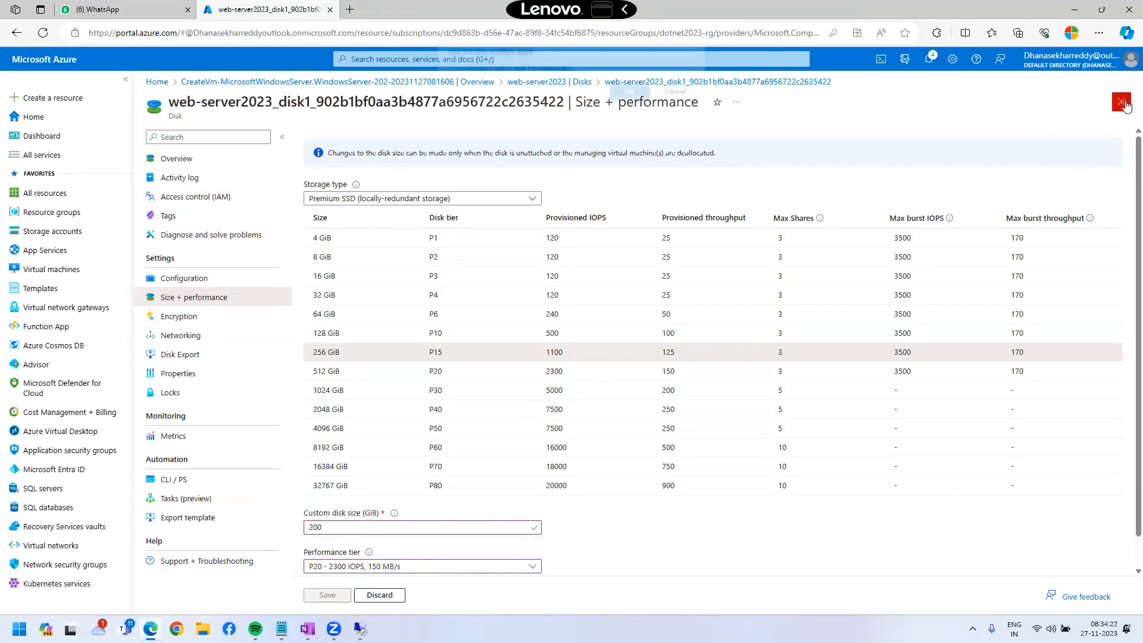
Discard the disk edits, stop web-server2023 with confirmation, and close the ended Remote Desktop session.
left_click(631, 97)
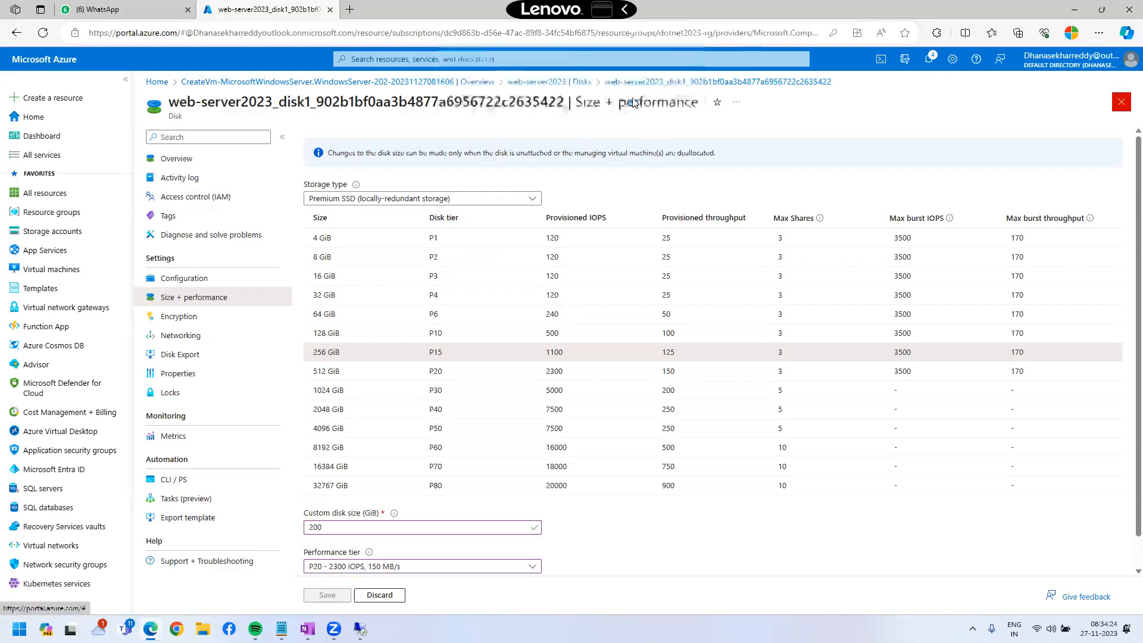
left_click(185, 159)
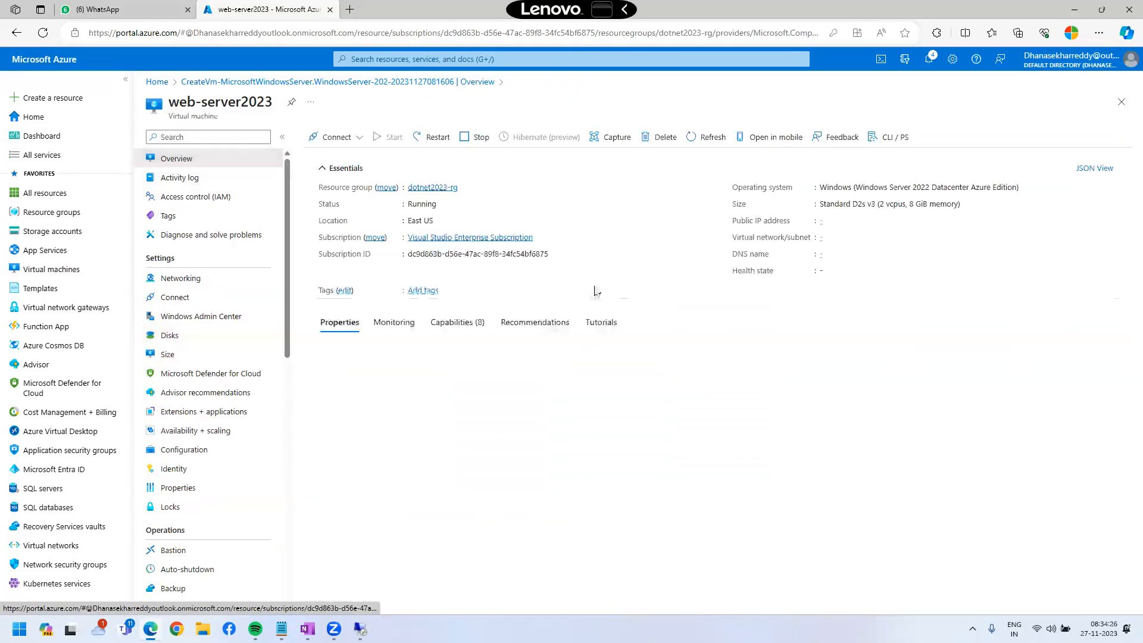
left_click(478, 139)
left_click(332, 201)
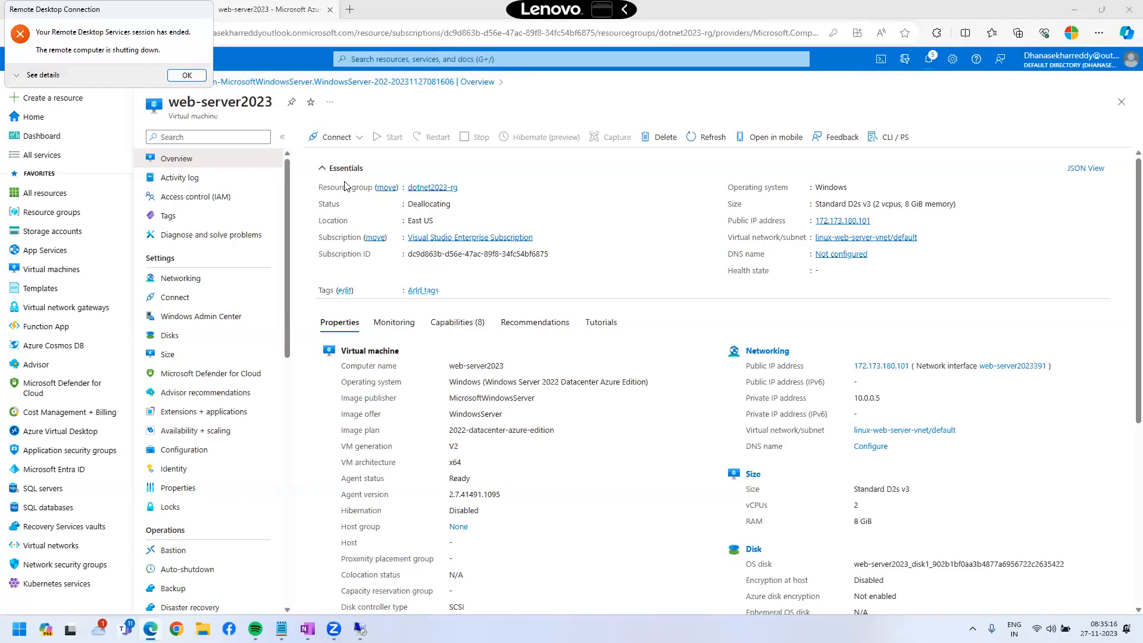
left_click(186, 75)
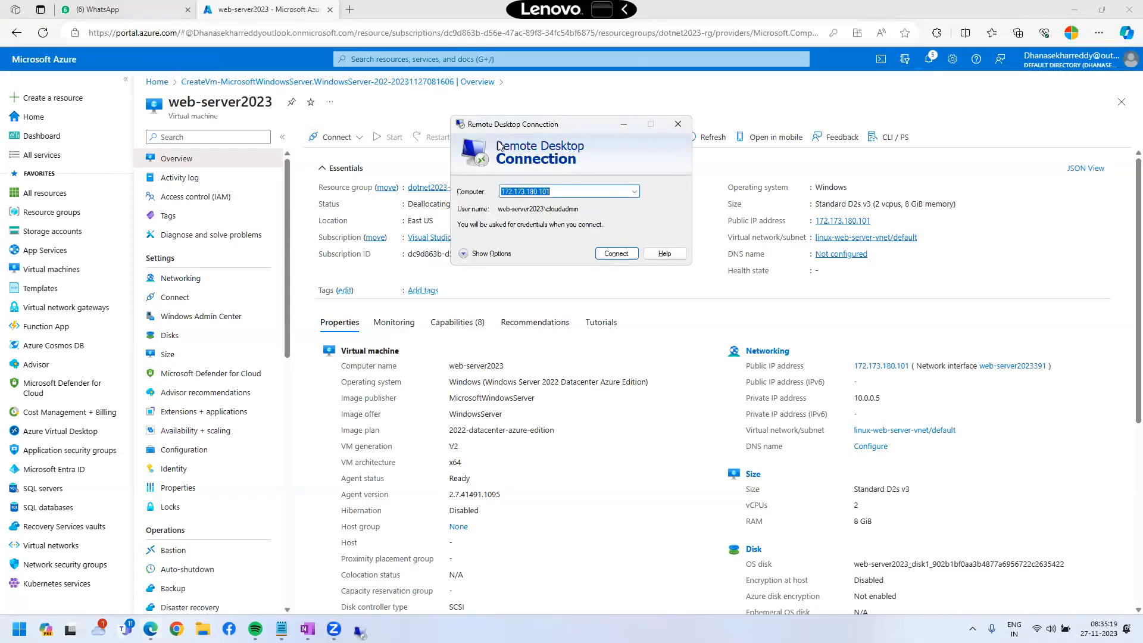
left_click(684, 121)
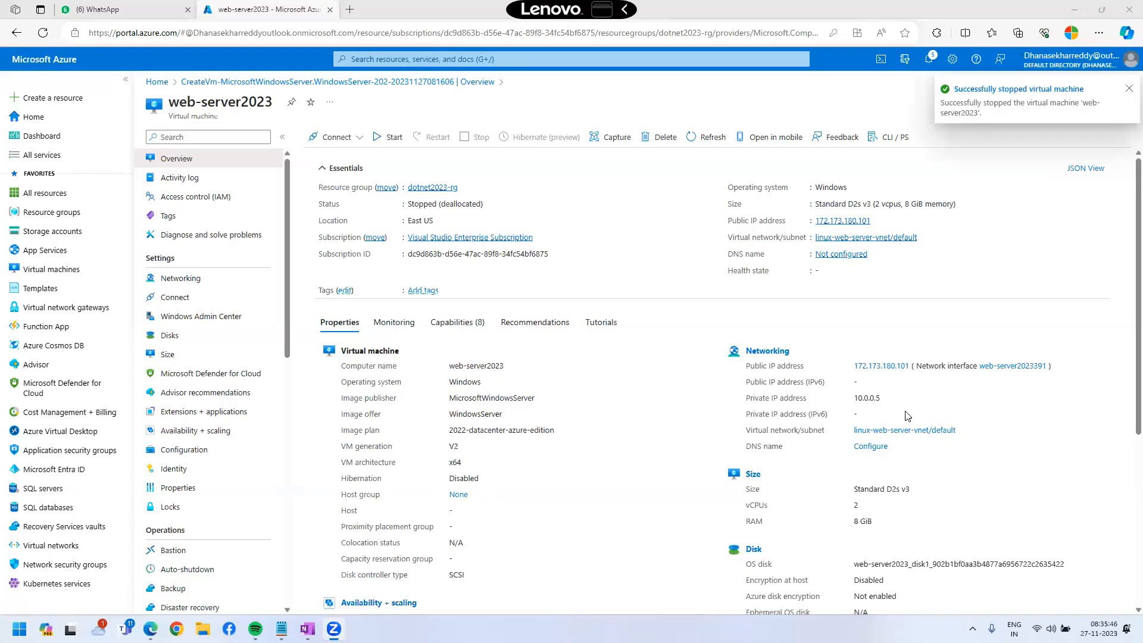
Open the OS disk's Size + performance page, select 256 GiB, and mark its 1100 IOPS and 250 throughput.
left_click(215, 354)
left_click(213, 344)
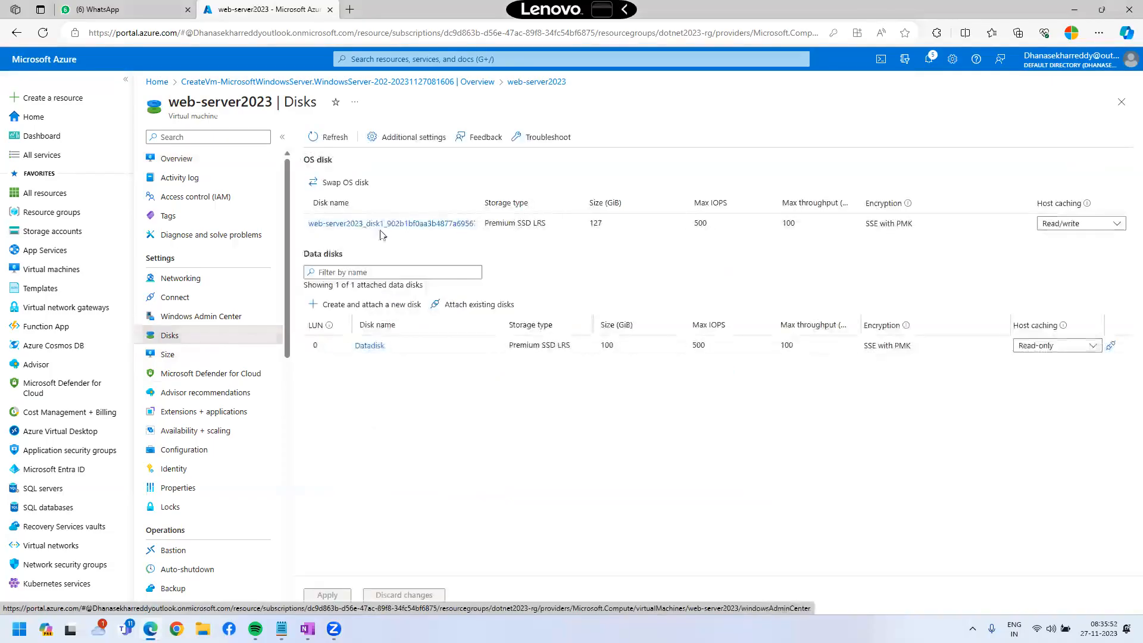
left_click(369, 224)
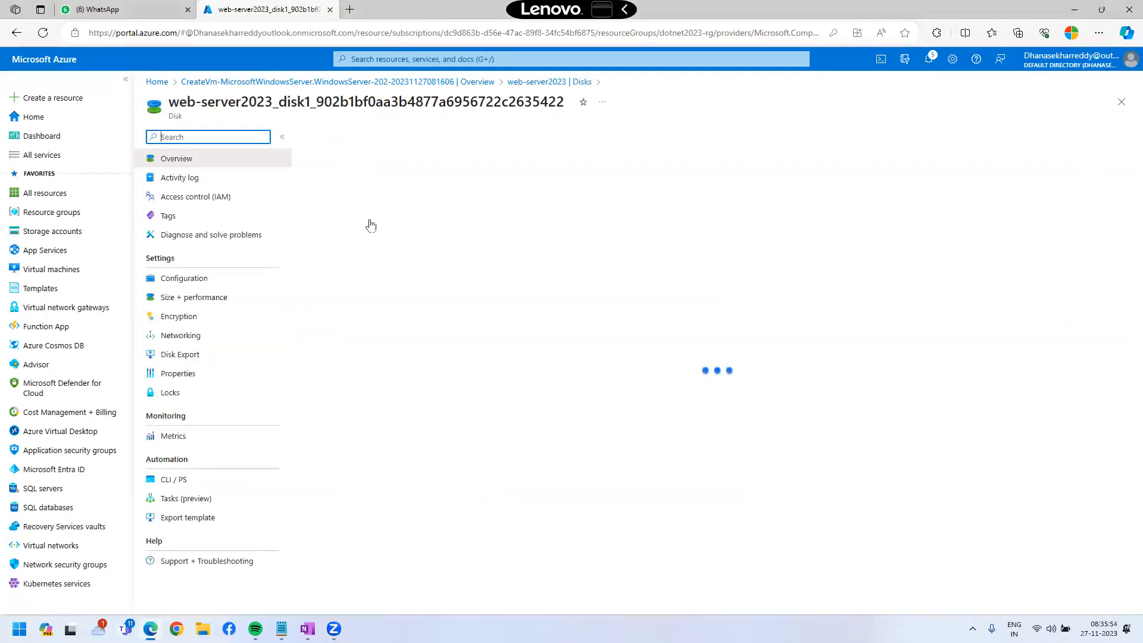
left_click(213, 300)
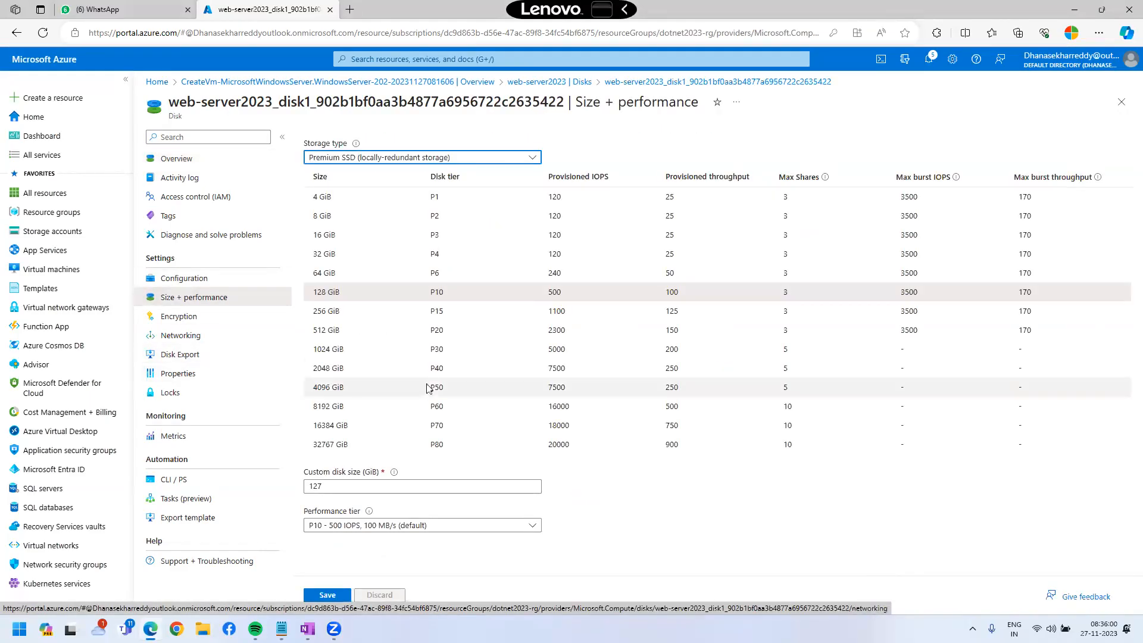
left_click(352, 314)
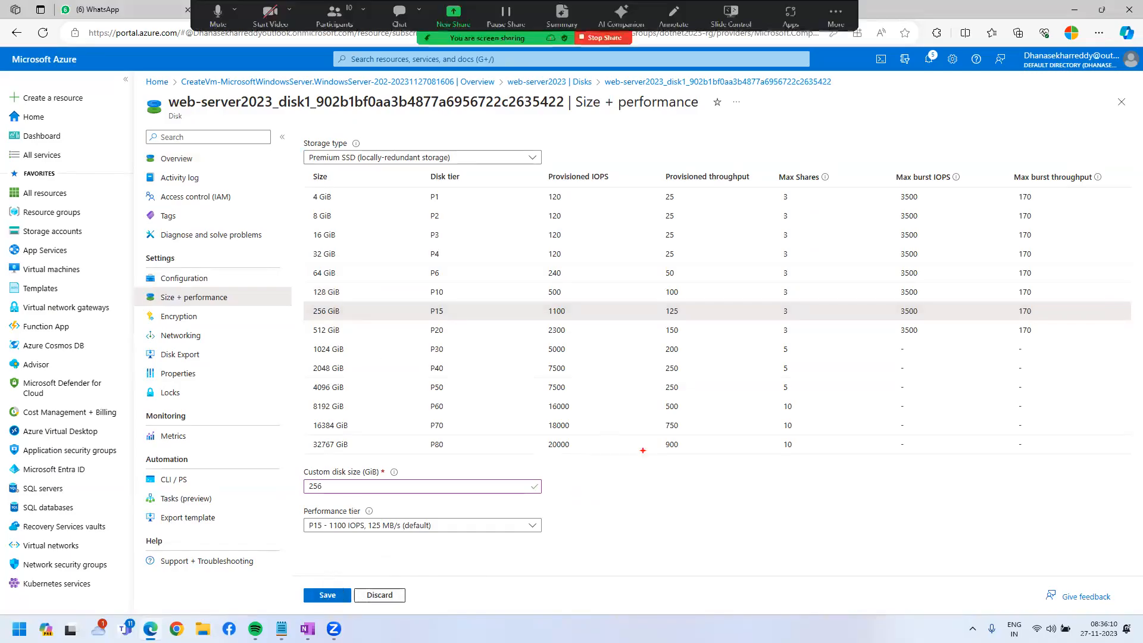
left_click_drag(636, 355, 652, 398)
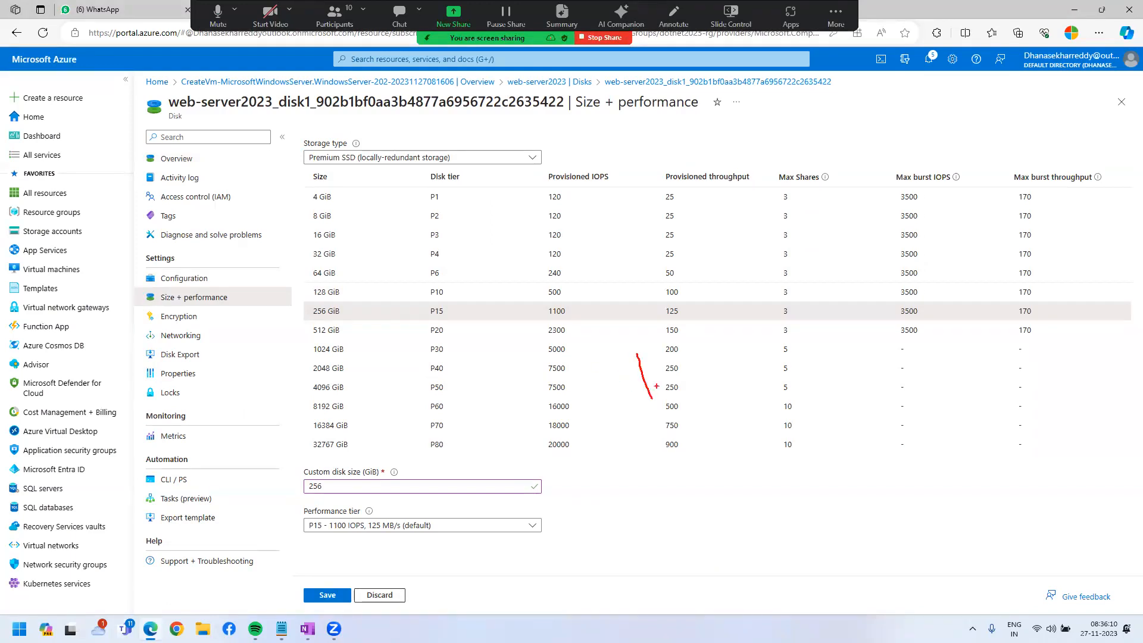
mouse_move(632, 356)
left_mouse_down()
mouse_move(640, 402)
mouse_move(665, 357)
left_mouse_up()
mouse_move(580, 306)
left_mouse_down()
mouse_move(601, 327)
mouse_move(625, 316)
mouse_move(610, 265)
mouse_move(638, 284)
mouse_move(685, 361)
left_mouse_up()
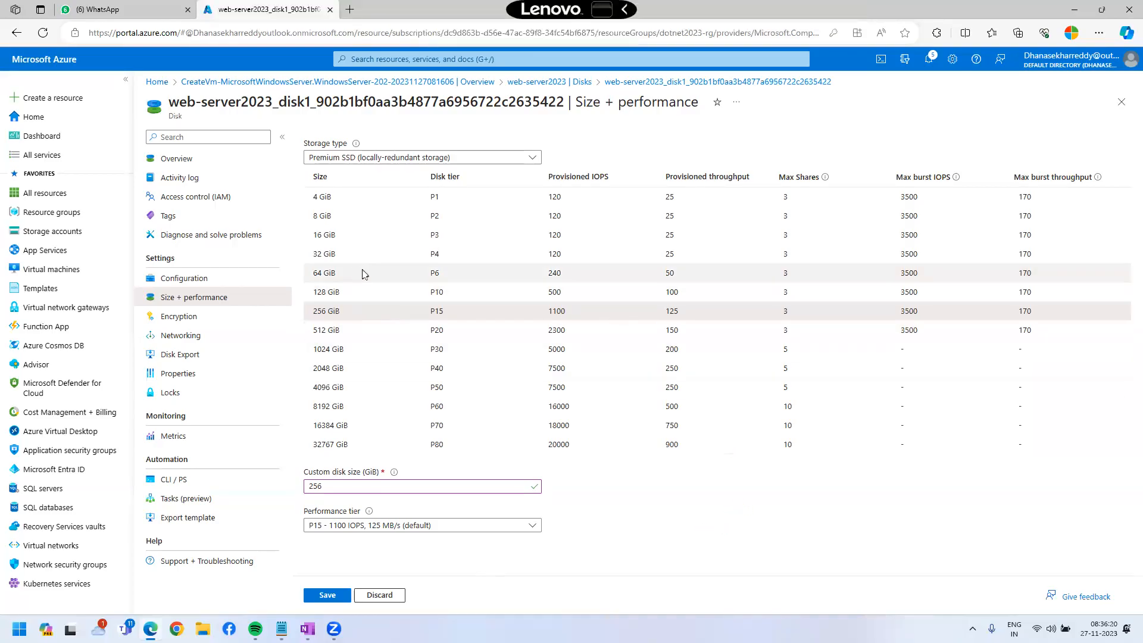
Compare the 64 GiB row, then select 256 GiB P15 and save.
left_click(361, 271)
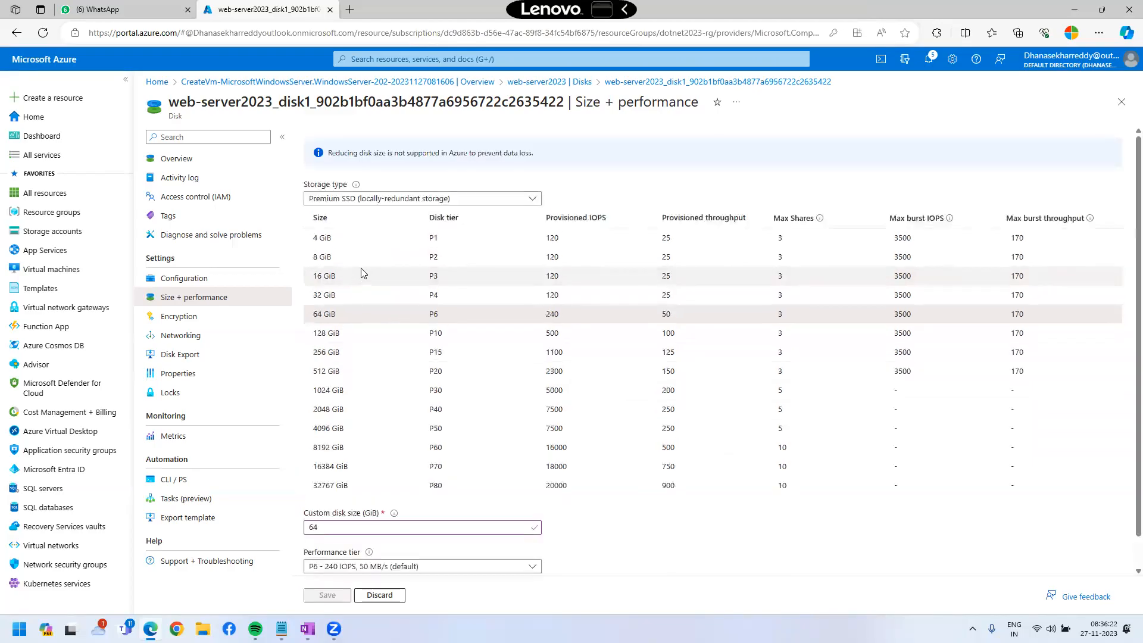
mouse_move(300, 311)
left_mouse_down()
mouse_move(359, 325)
mouse_move(339, 579)
mouse_move(365, 608)
mouse_move(410, 581)
left_mouse_up()
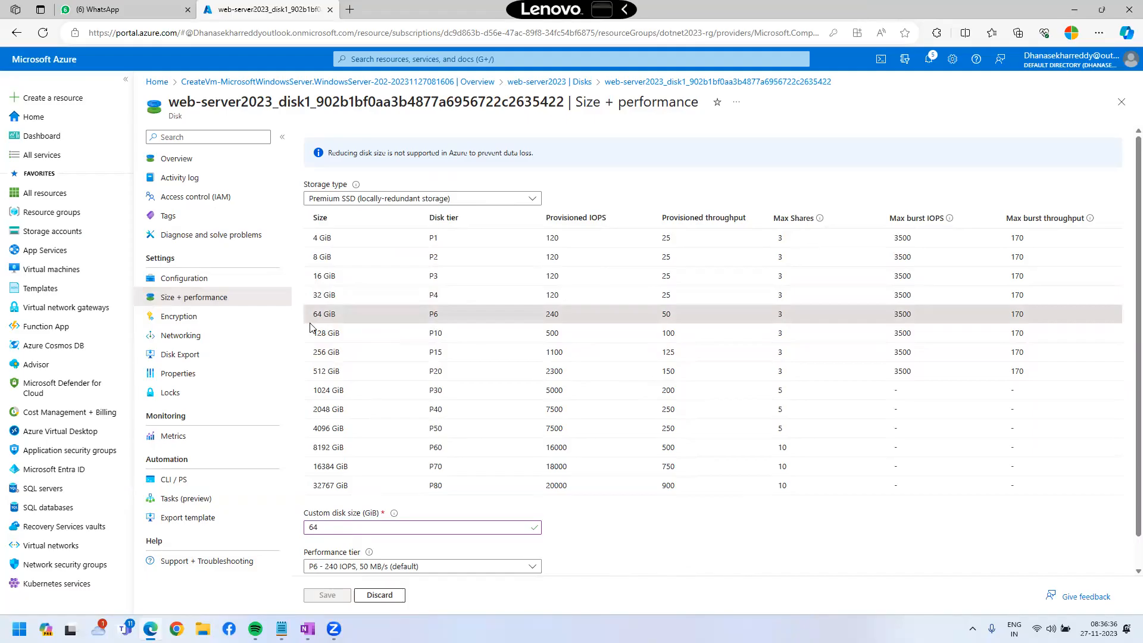
left_click(359, 351)
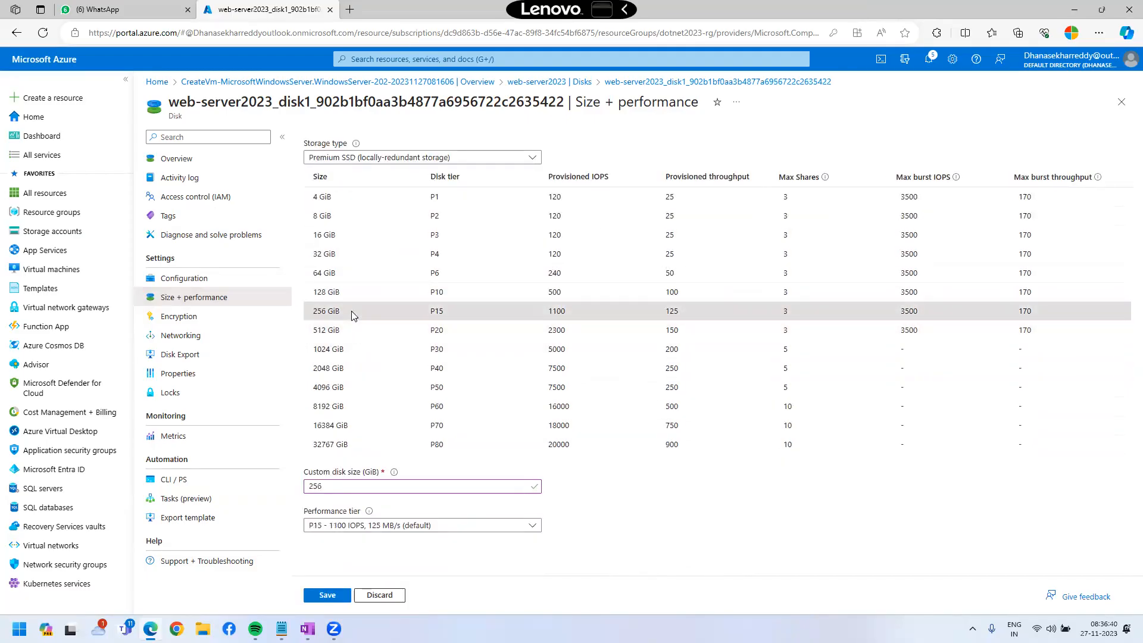
left_click(327, 595)
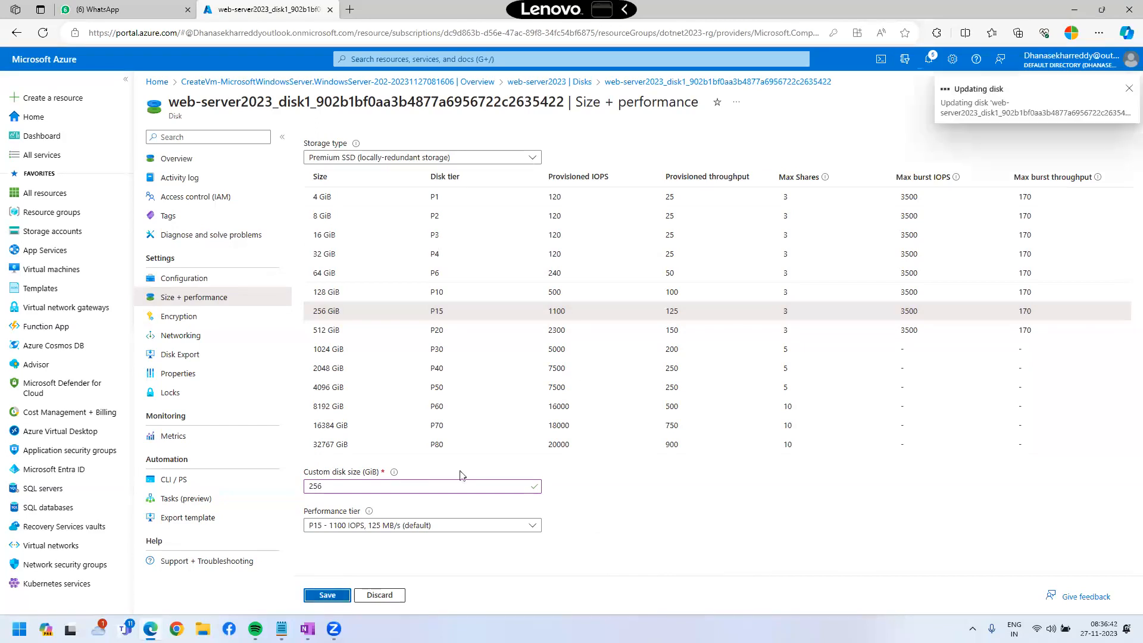
Mark the disk update notification with a red box and arrows.
mouse_move(949, 79)
left_mouse_down()
mouse_move(1026, 98)
mouse_move(990, 128)
mouse_move(1006, 117)
mouse_move(966, 123)
left_mouse_up()
mouse_move(952, 117)
left_mouse_down()
mouse_move(961, 130)
mouse_move(971, 118)
left_mouse_up()
left_click_drag(1003, 98, 1016, 119)
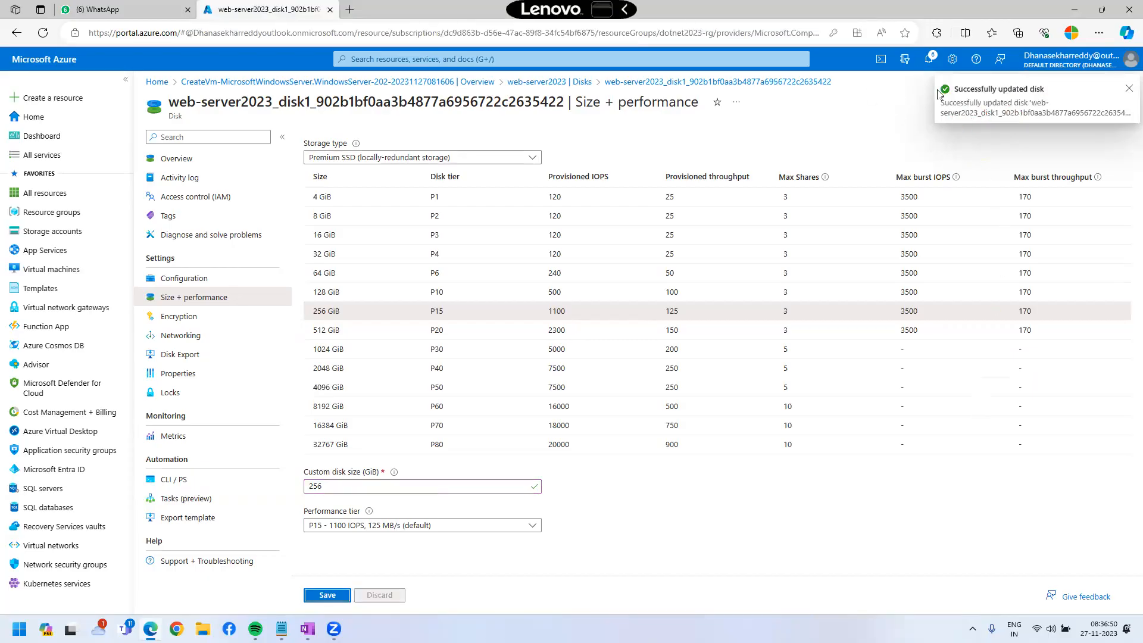
Dismiss the success notice, close the disk blades and open the web-server2023 overview.
left_click(1128, 88)
left_click(1123, 102)
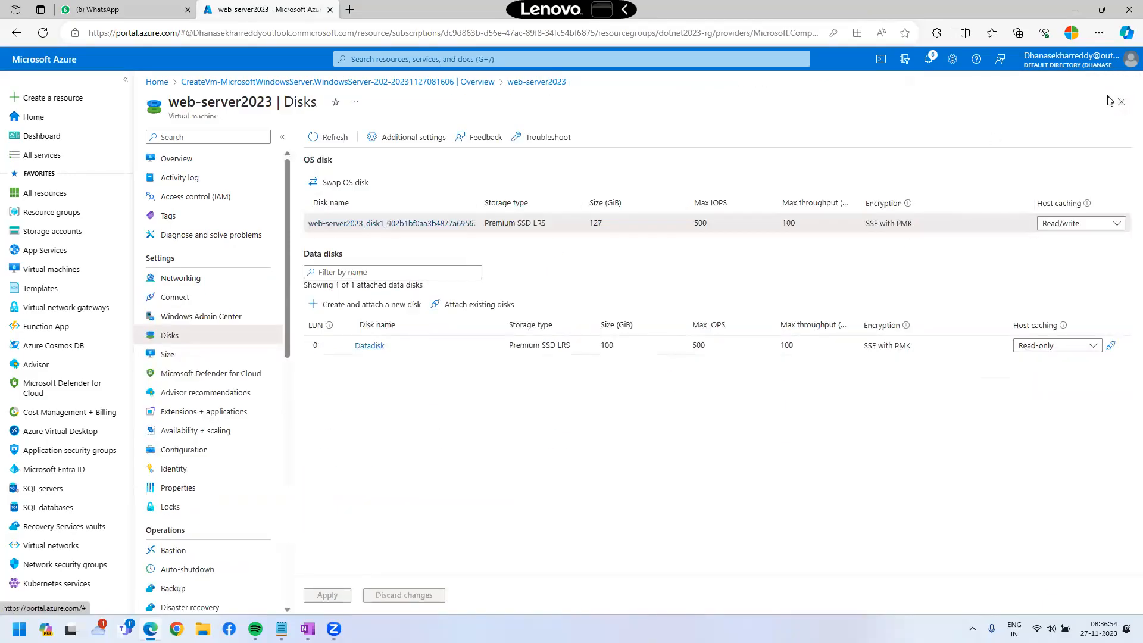
left_click(1118, 105)
left_click(396, 333)
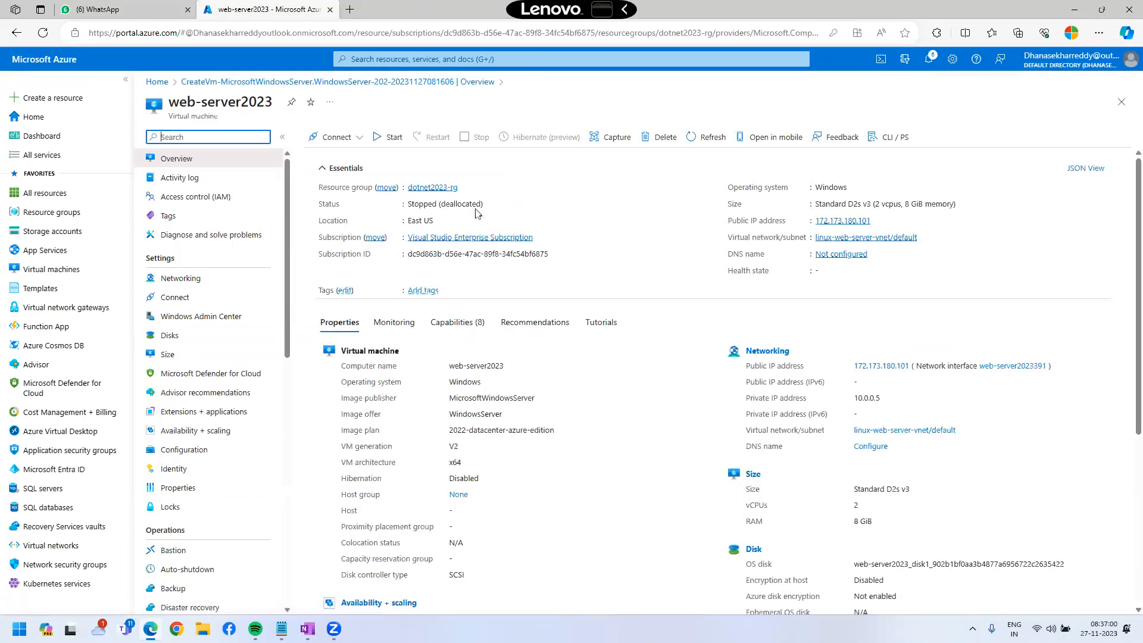
Start web-server2023 and refresh its status until it shows Running.
left_click(377, 145)
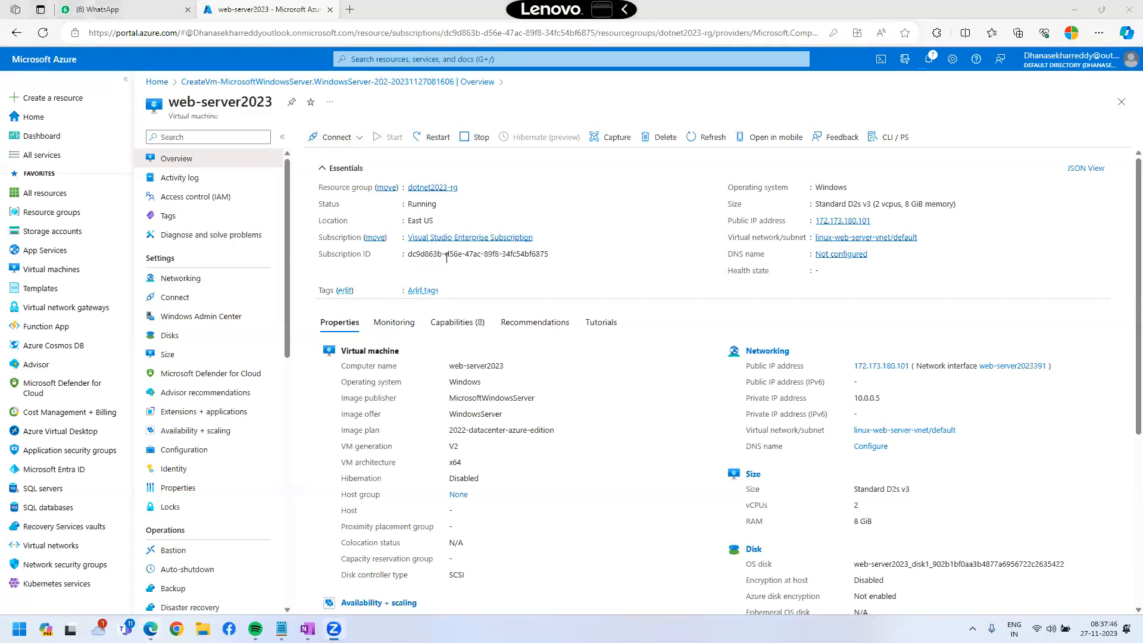
left_click(719, 141)
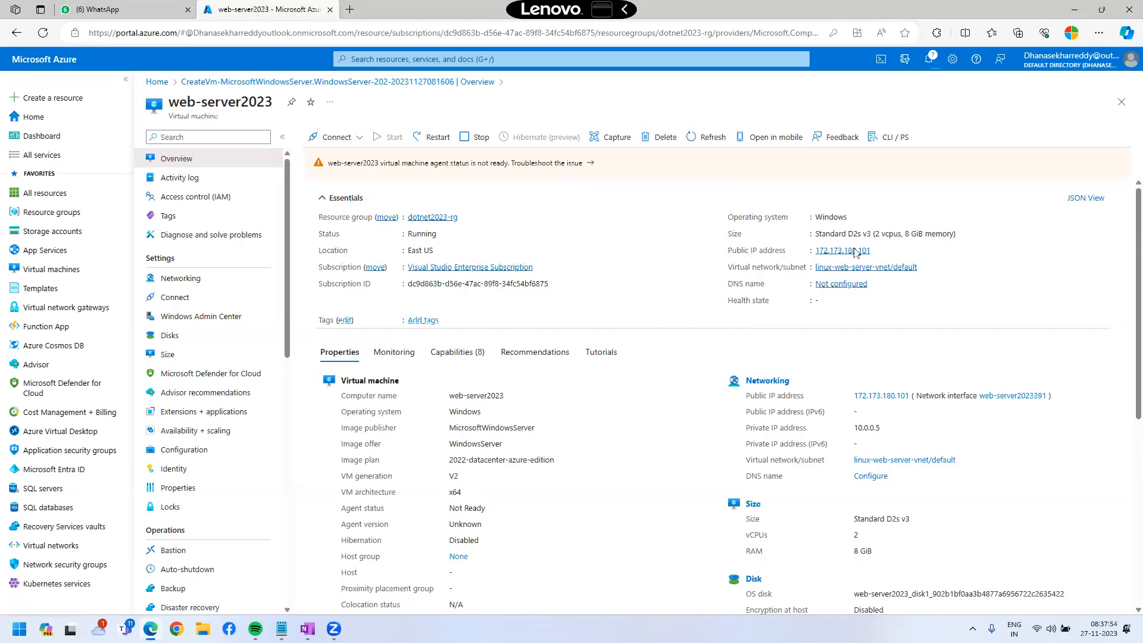
Copy the VM's public IP 172.173.180.101 and connect to it with Remote Desktop (mstsc).
left_click(877, 251)
left_click(47, 629)
key("super")
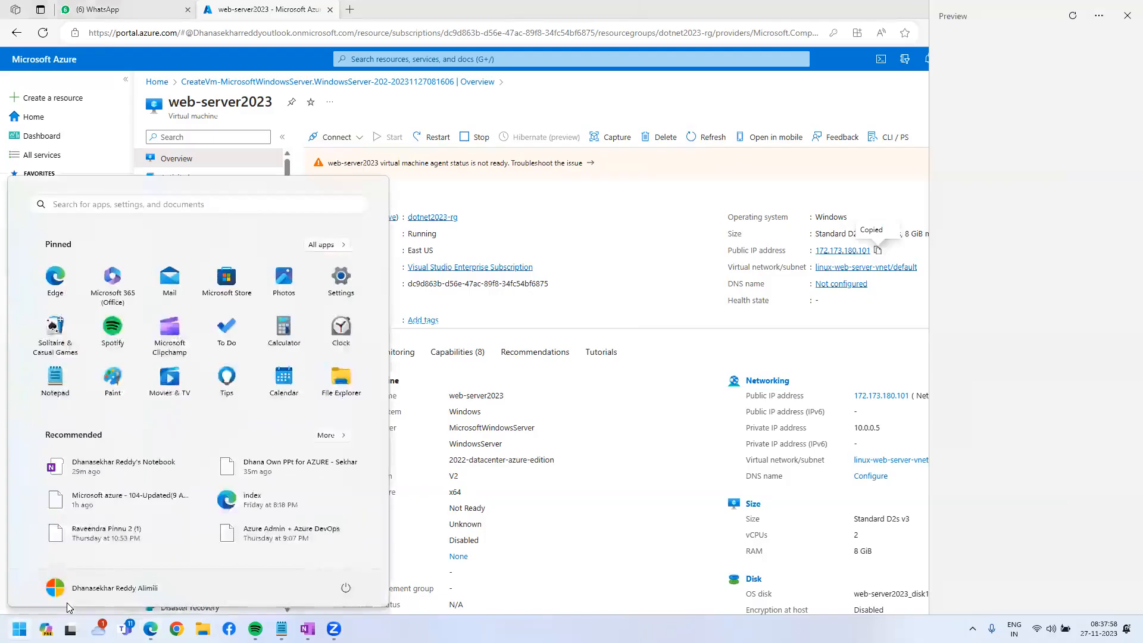
type("mstsc")
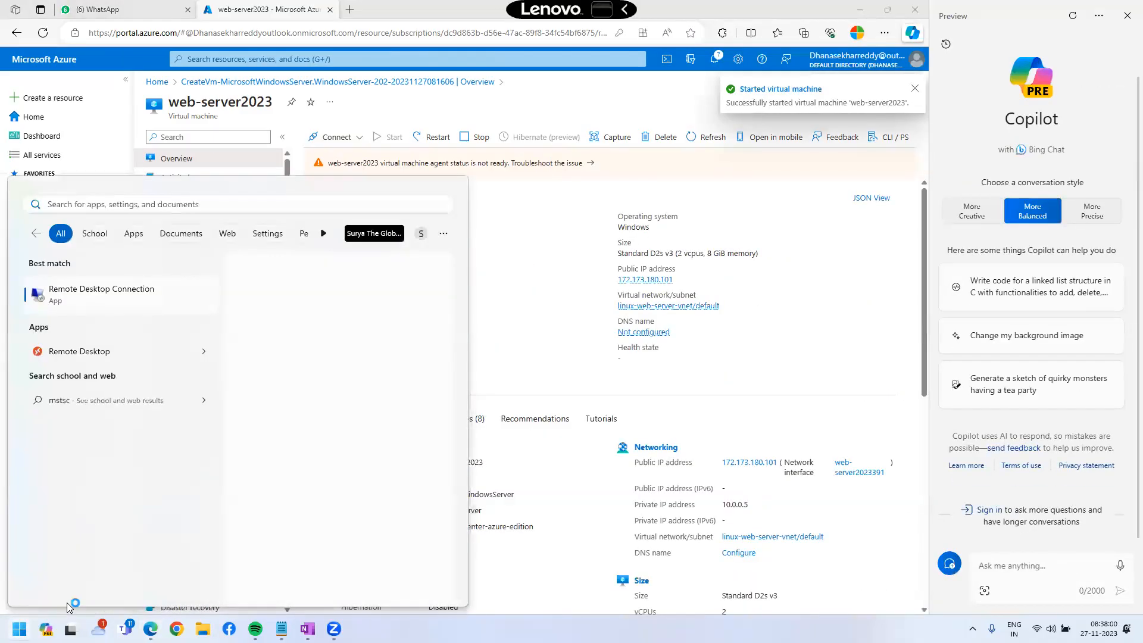
key("Return")
key("ctrl+v")
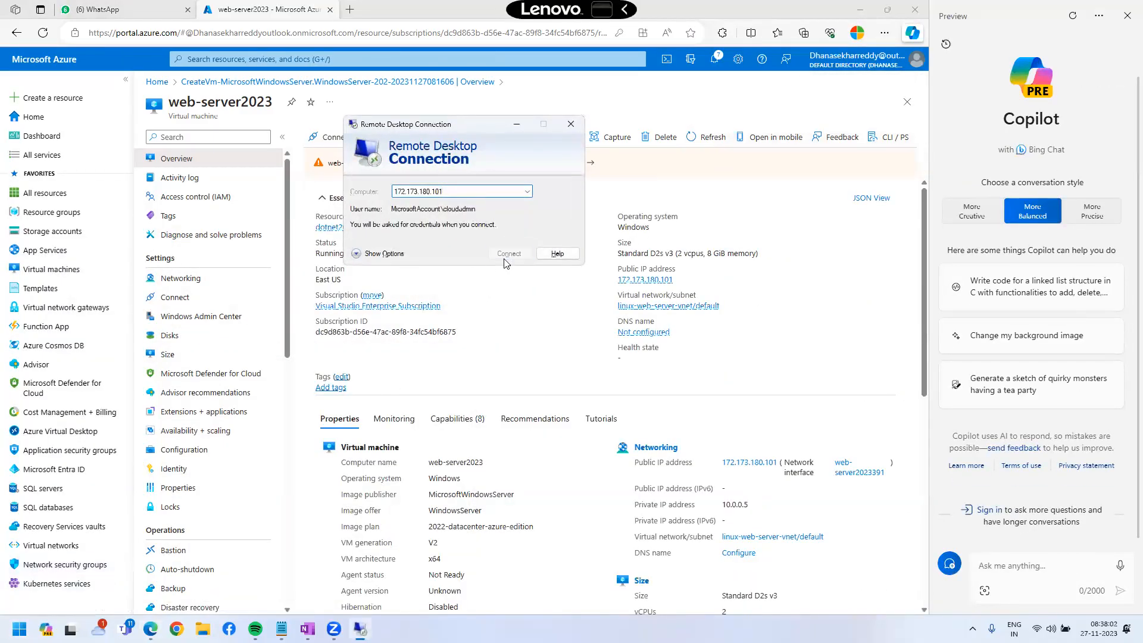
left_click(507, 255)
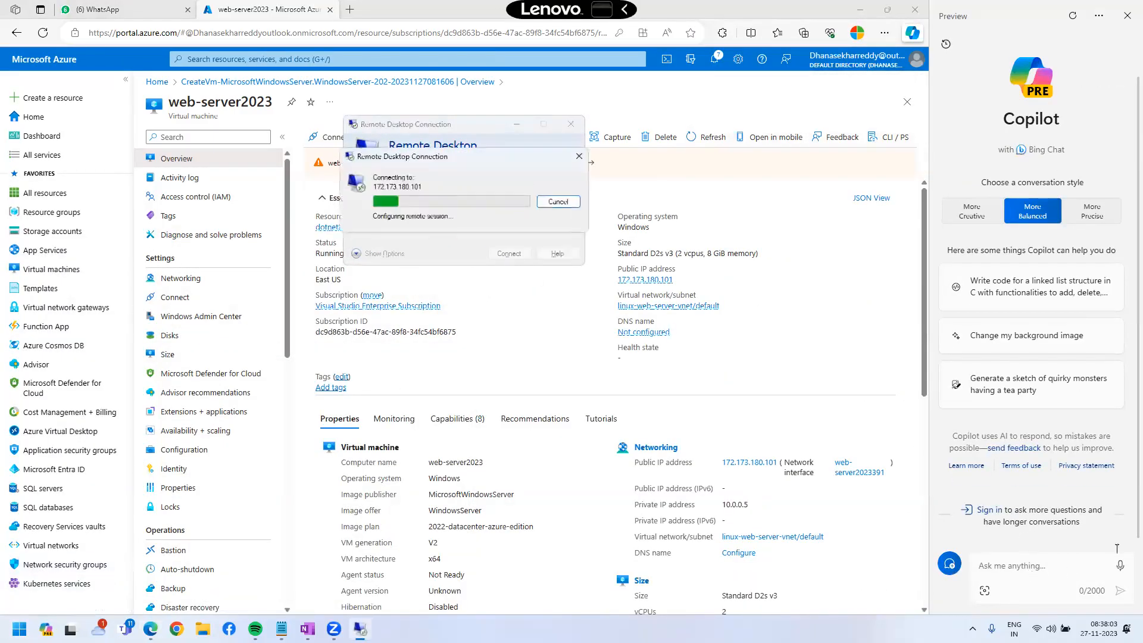
Sign in with the admin password and accept the certificate warning.
left_click(1127, 16)
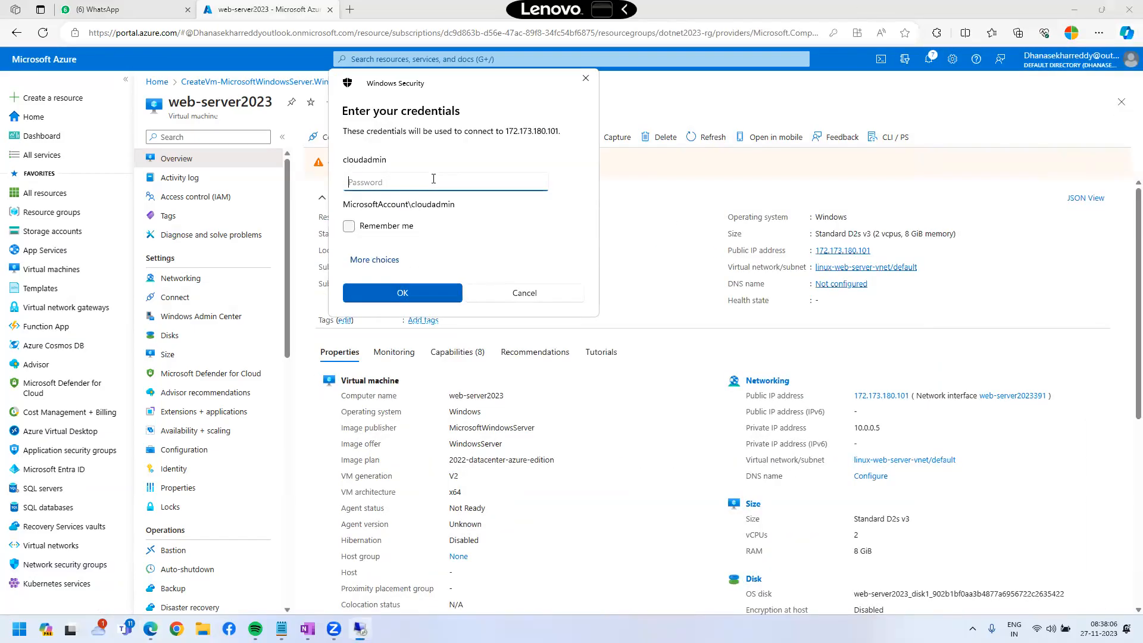
type("••••••••••")
key("Return")
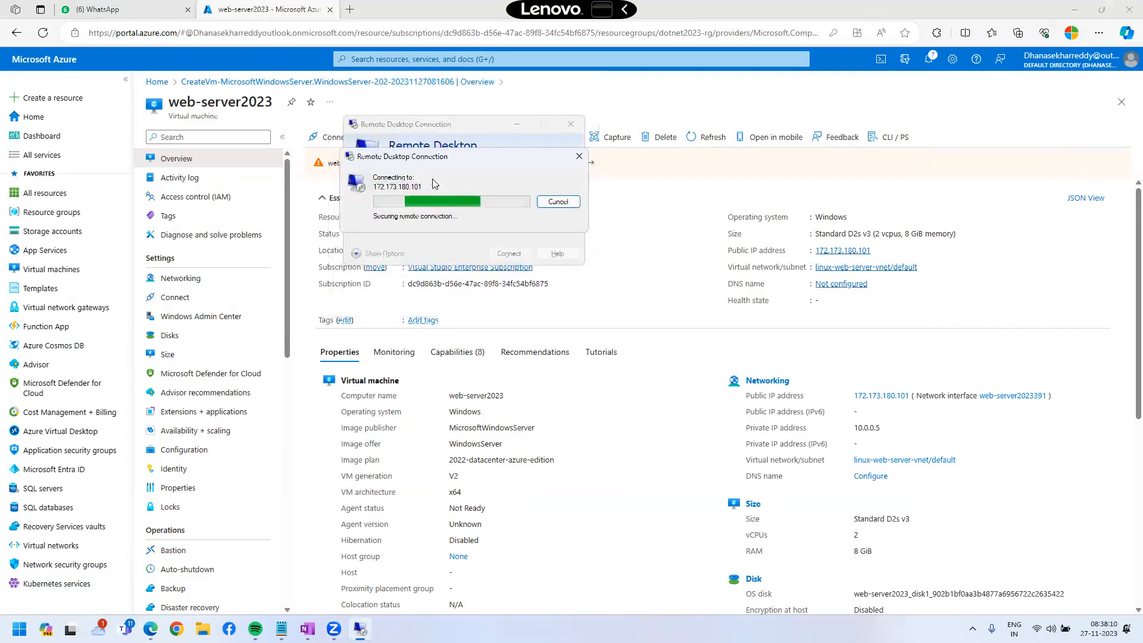
key("Return")
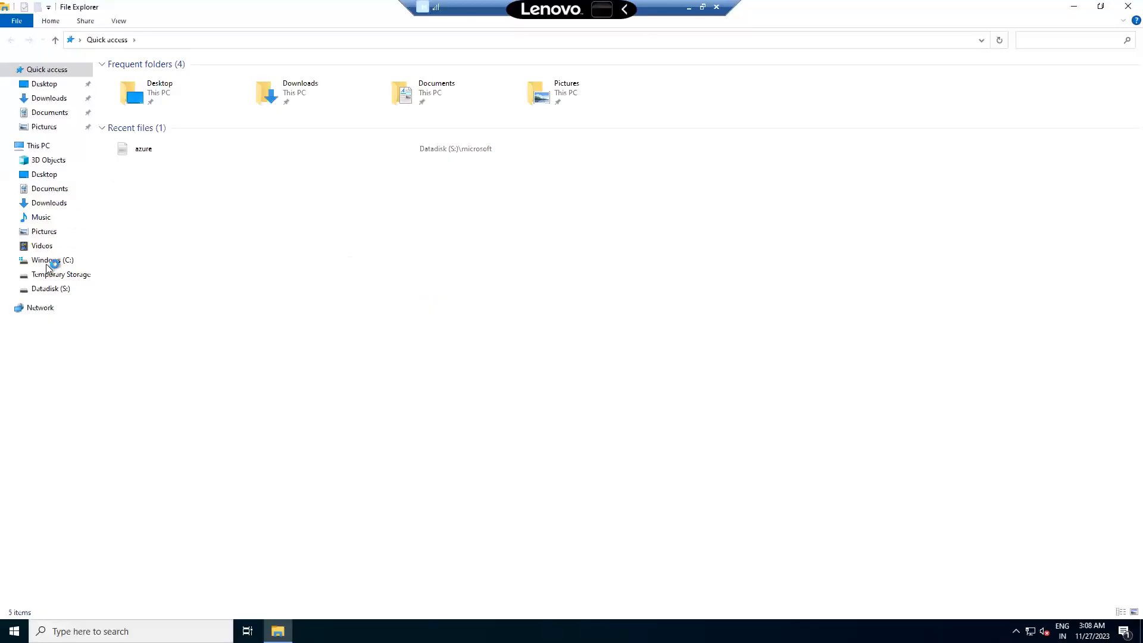
Check This PC's three drives, with Windows (C:) still 126 GB, and open the Win+X menu.
left_click(38, 145)
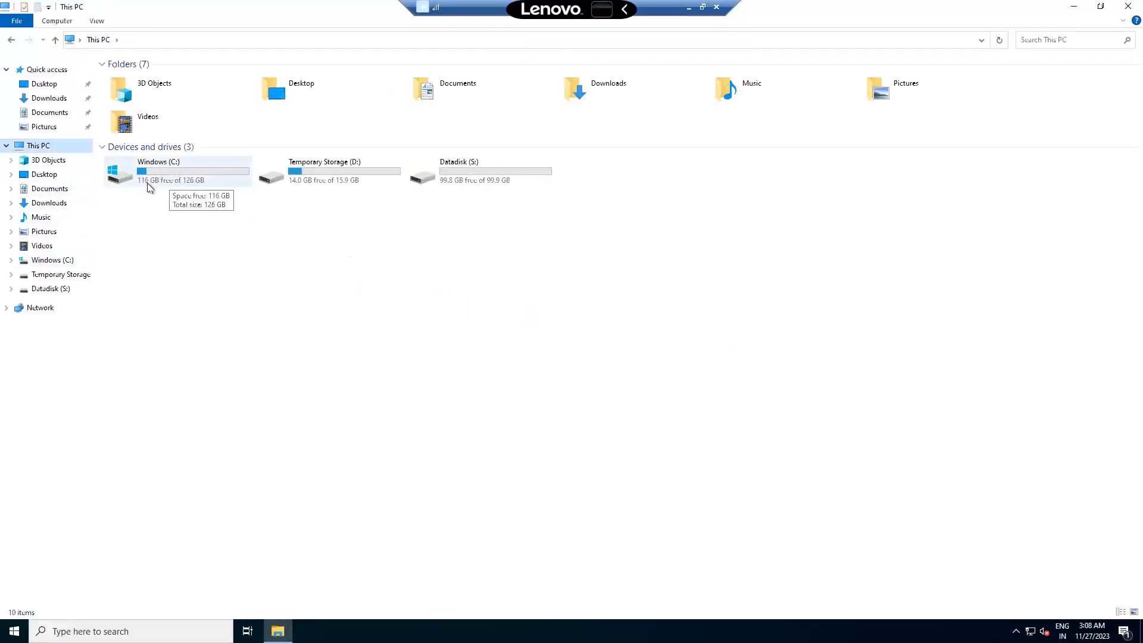
left_click(118, 151)
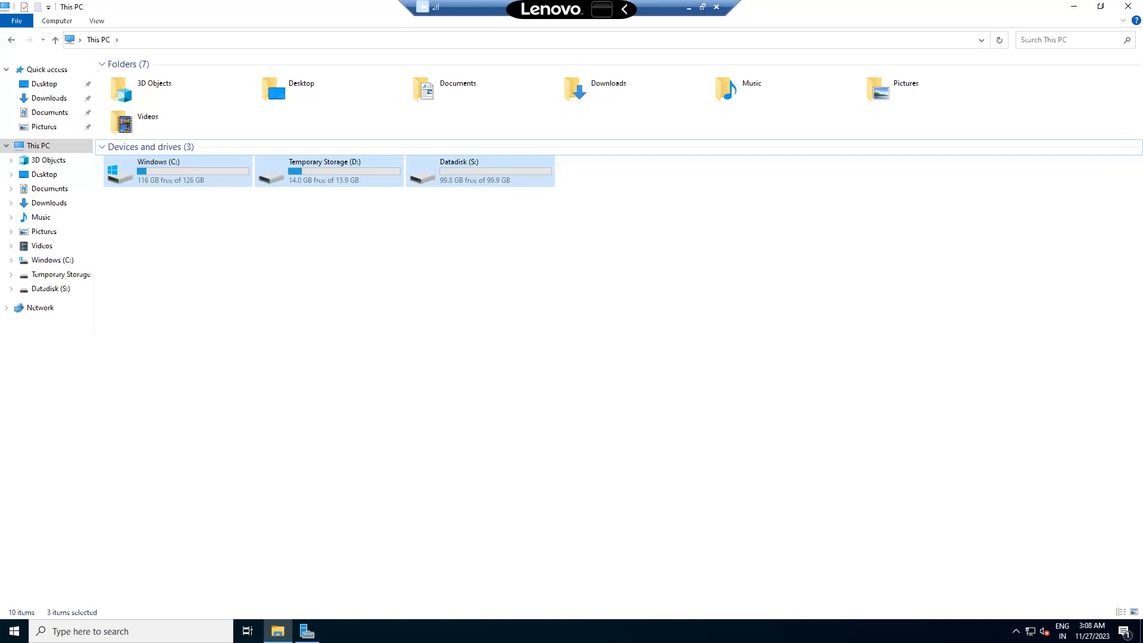
left_click(14, 631)
right_click(14, 630)
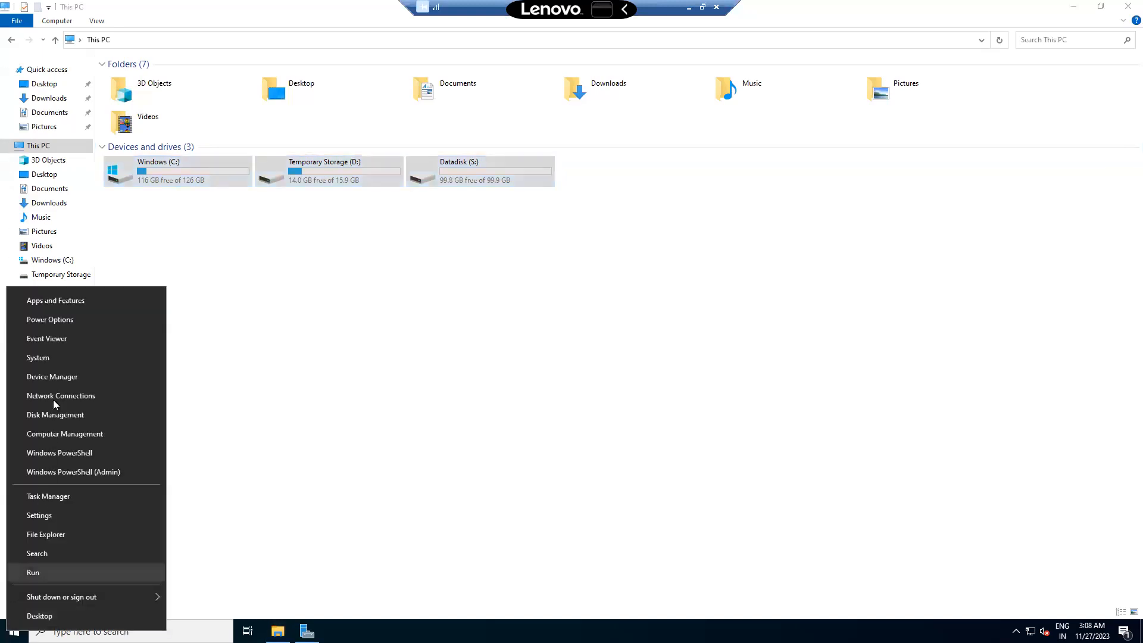
Open Computer Management, dismiss Server Manager's popup, and view Disk Management.
left_click(62, 434)
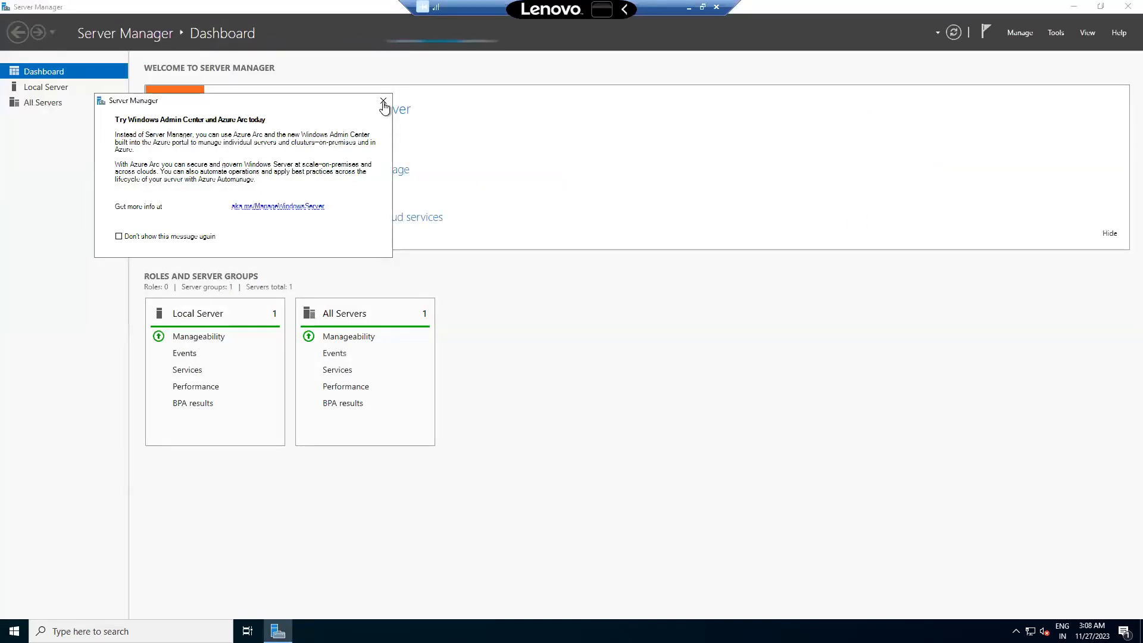
left_click(384, 102)
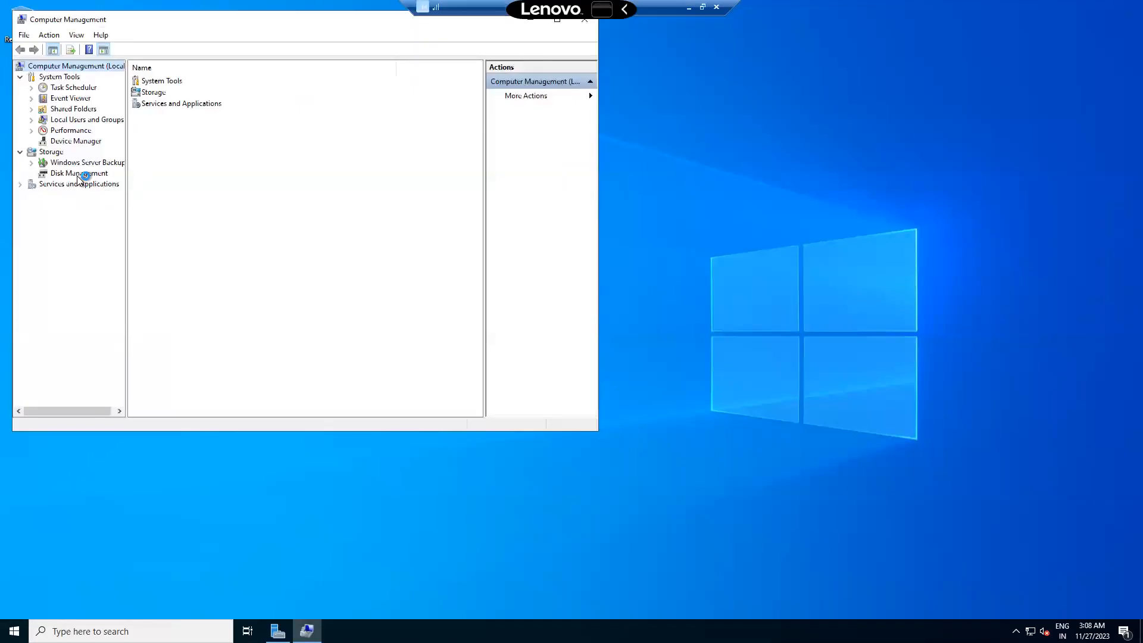
left_click(78, 174)
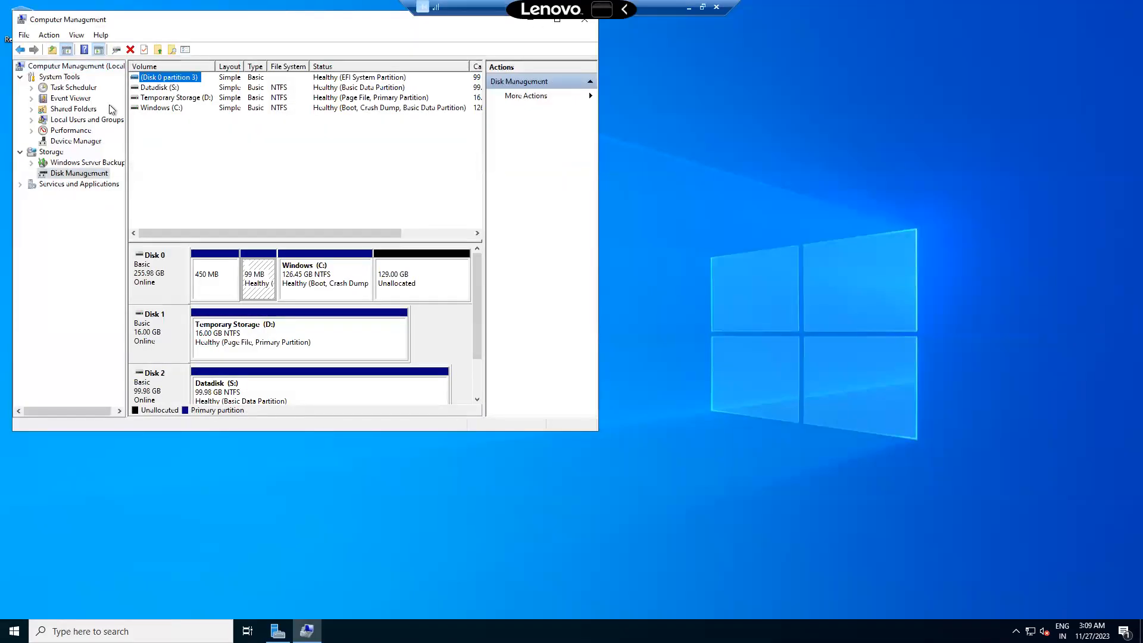
Maximize Computer Management, mark Windows (C:) and the 129.00 GB unallocated space in red, then clear it.
double_click(157, 20)
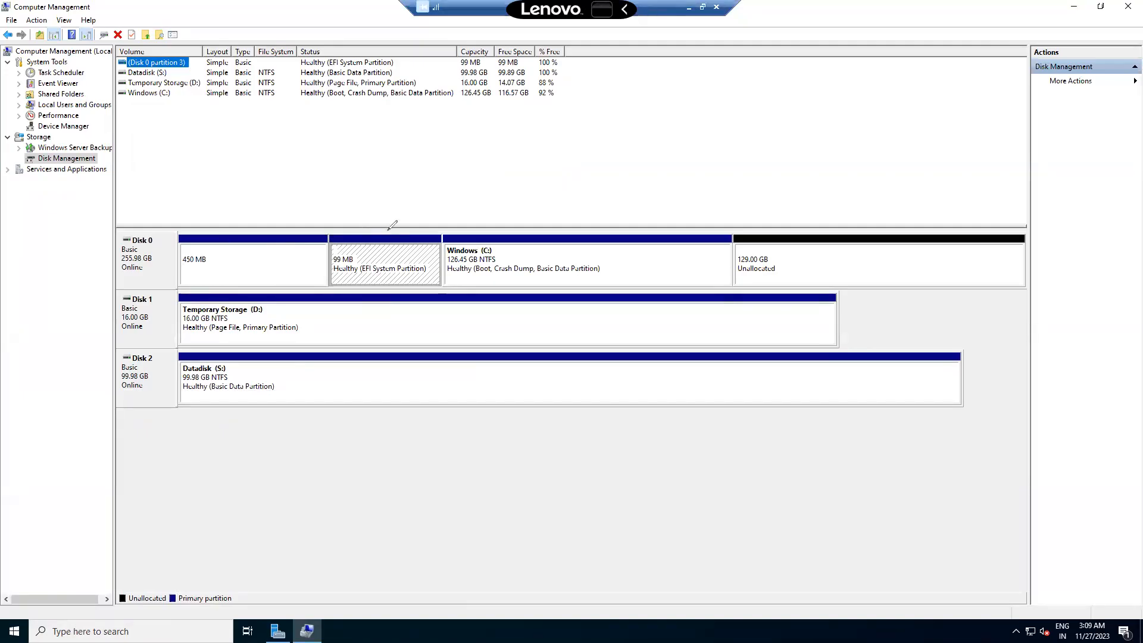
mouse_move(467, 220)
left_mouse_down()
mouse_move(486, 300)
mouse_move(505, 194)
mouse_move(522, 204)
mouse_move(537, 195)
mouse_move(563, 152)
mouse_move(586, 170)
mouse_move(601, 148)
mouse_move(722, 181)
mouse_move(749, 229)
left_mouse_up()
left_click_drag(731, 218, 759, 205)
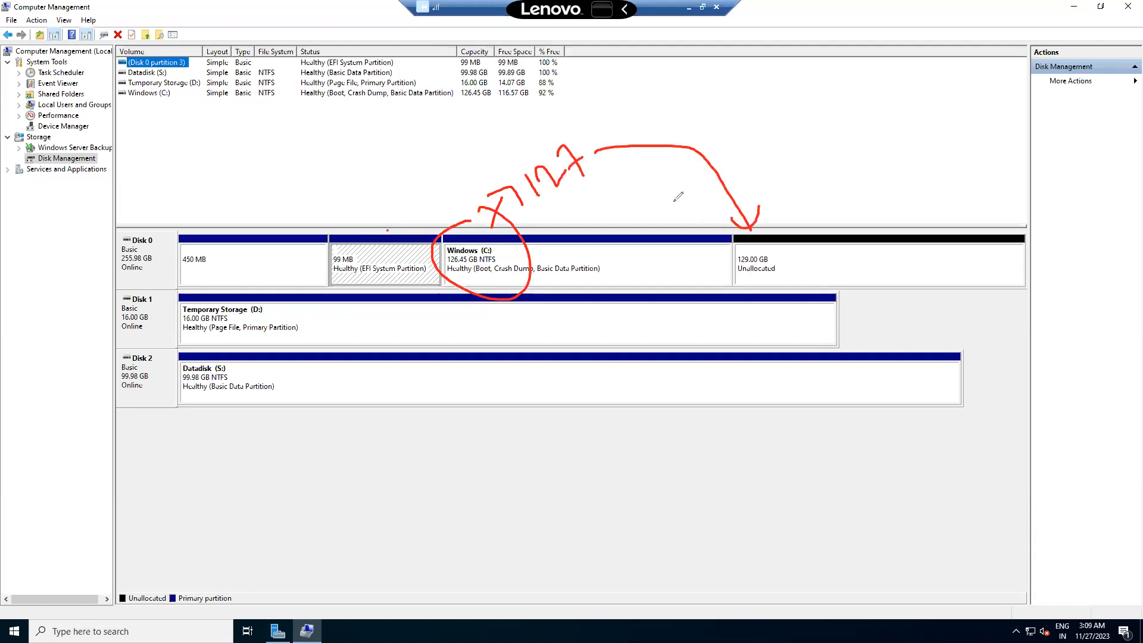
mouse_move(619, 126)
left_mouse_down()
mouse_move(636, 162)
mouse_move(670, 102)
mouse_move(765, 71)
mouse_move(791, 95)
mouse_move(809, 83)
left_mouse_up()
mouse_move(828, 52)
left_mouse_down()
mouse_move(841, 91)
mouse_move(879, 79)
left_mouse_up()
mouse_move(762, 209)
left_mouse_down()
mouse_move(751, 221)
mouse_move(790, 321)
left_mouse_up()
mouse_move(810, 262)
left_mouse_down()
mouse_move(774, 241)
mouse_move(852, 256)
left_mouse_up()
left_click_drag(843, 251, 826, 266)
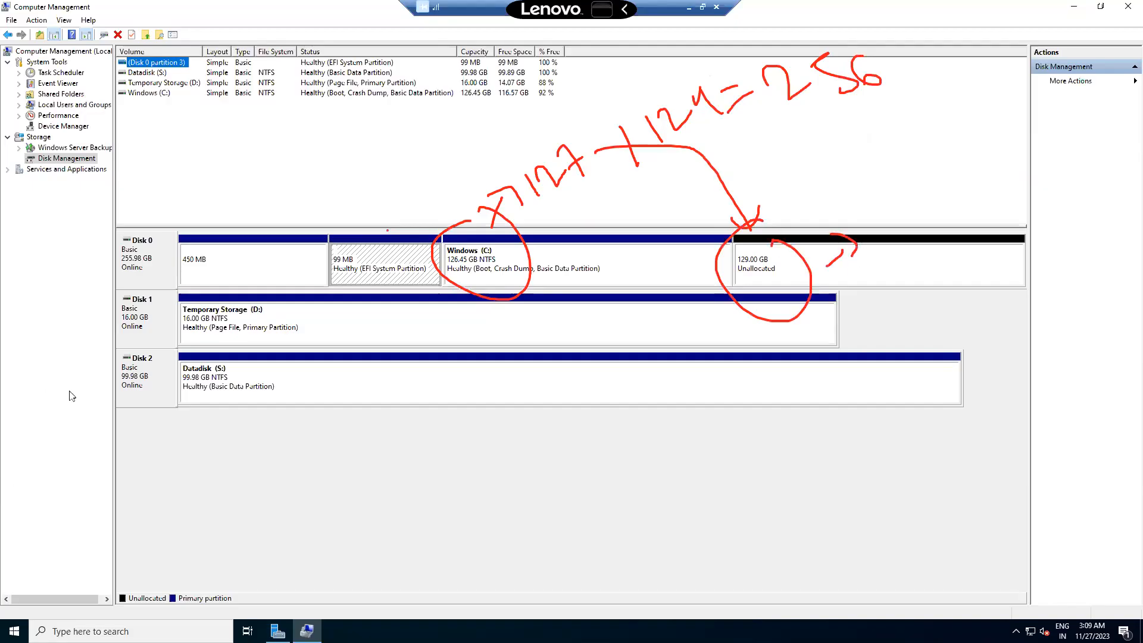
key("Escape")
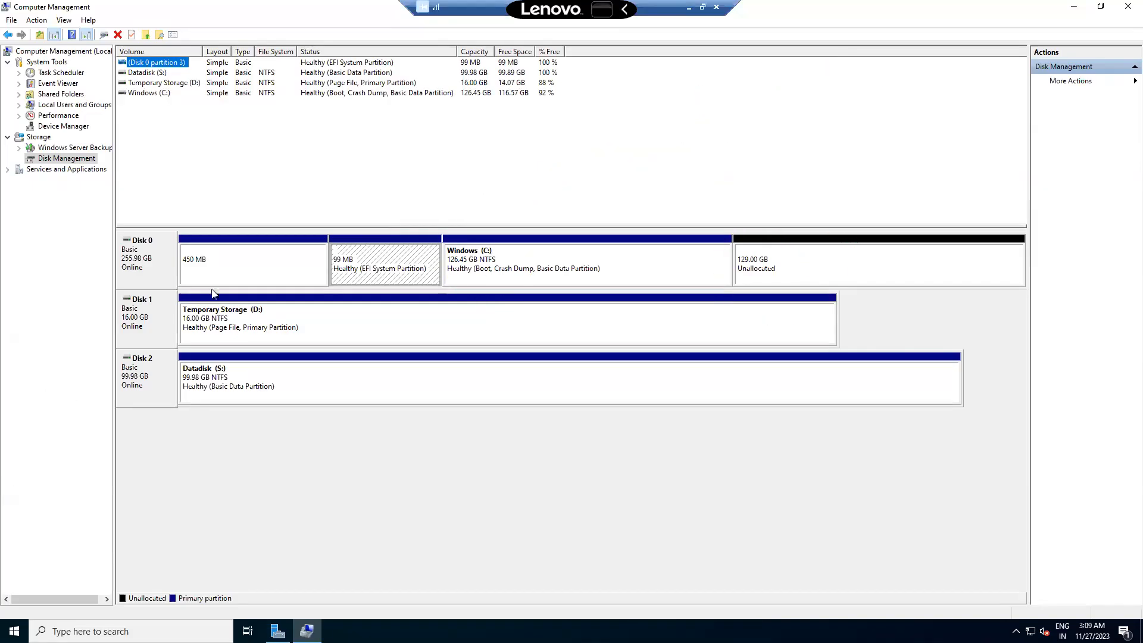
Extend Windows (C:) into the unallocated space to 255.45 GB and close Computer Management.
right_click(517, 258)
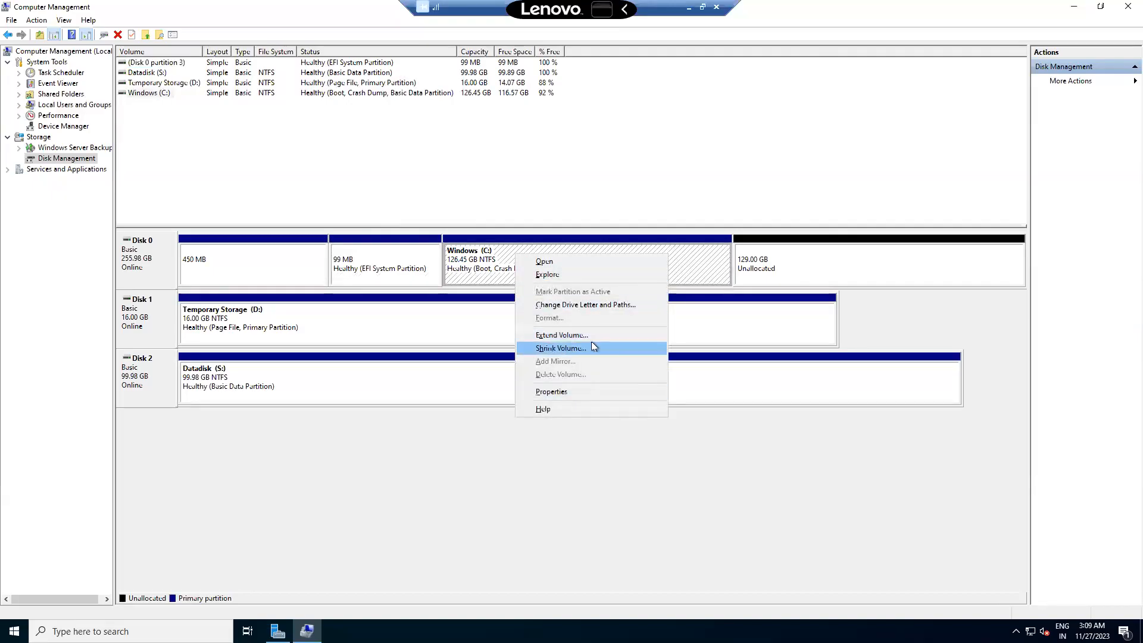
left_click(558, 336)
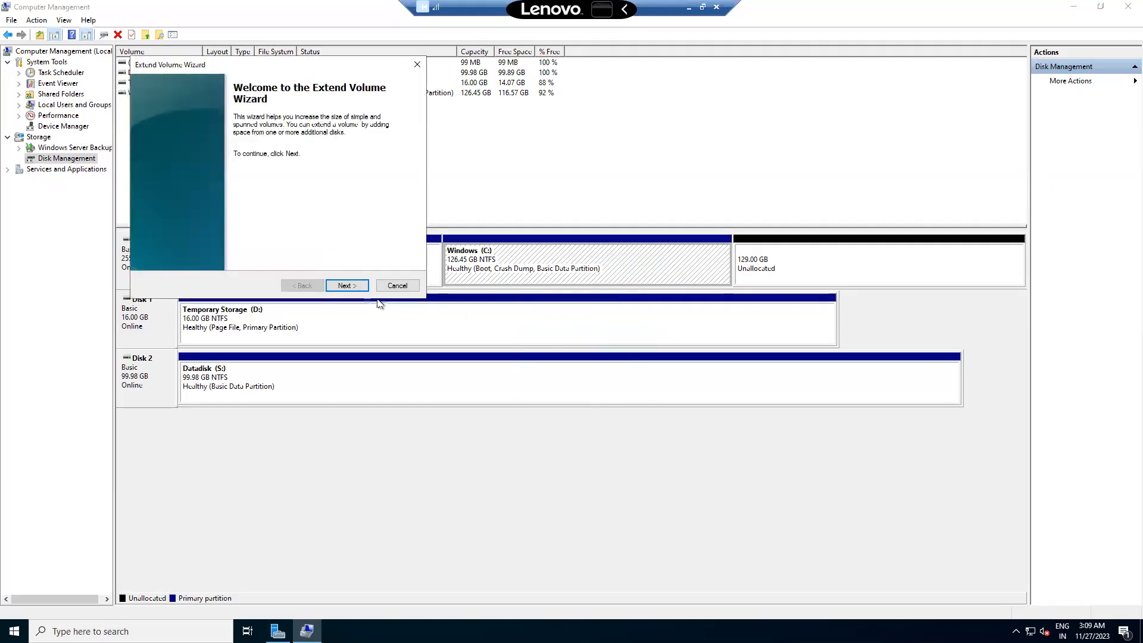
left_click(342, 287)
left_click(342, 287)
left_click(342, 287)
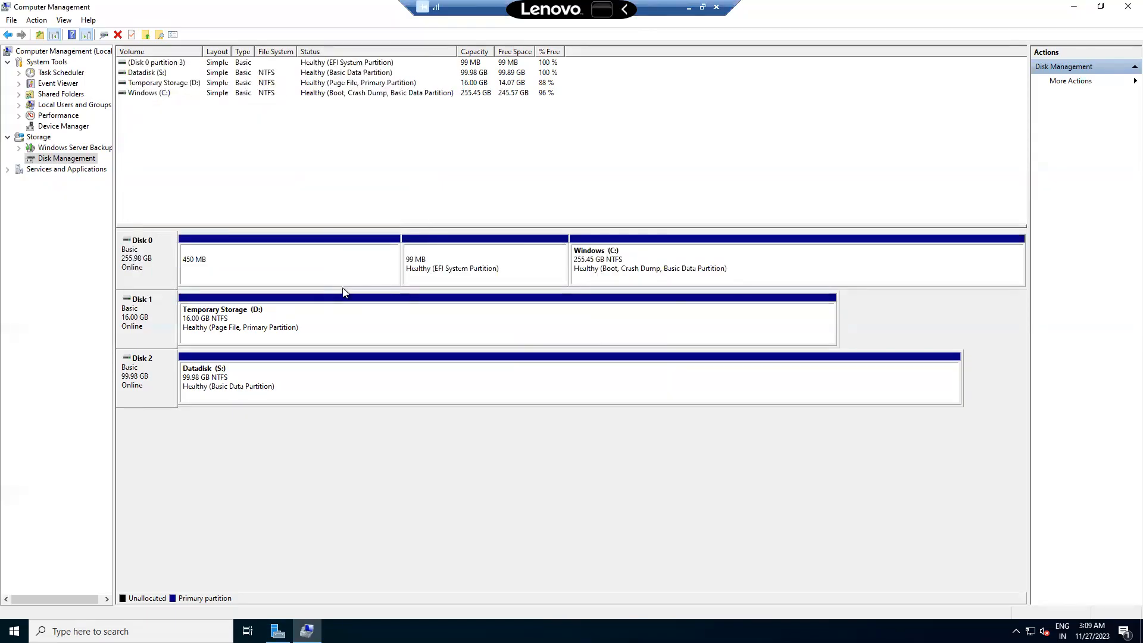
left_click(1127, 7)
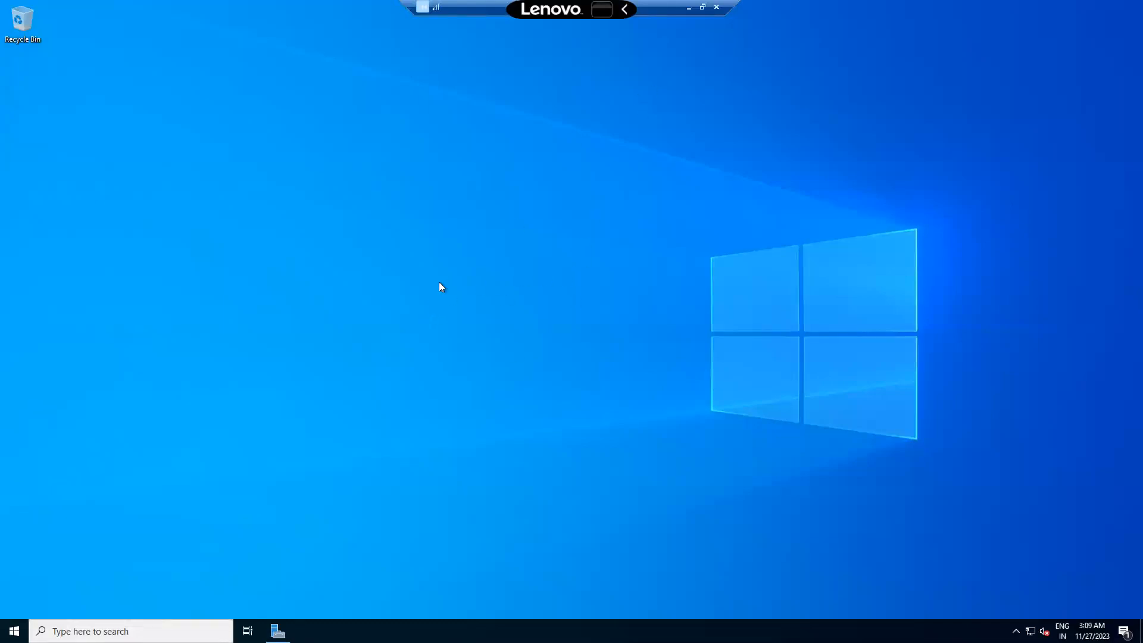
Open File Explorer and confirm Windows (C:) now shows 245 GB free of 255 GB.
key("super+e")
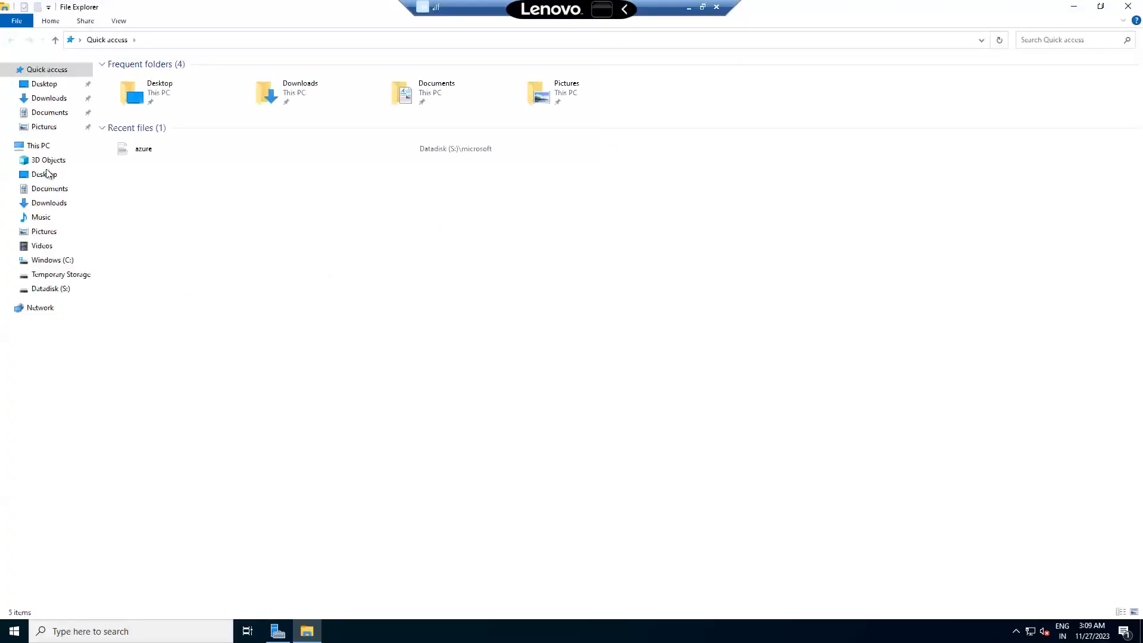
left_click(55, 263)
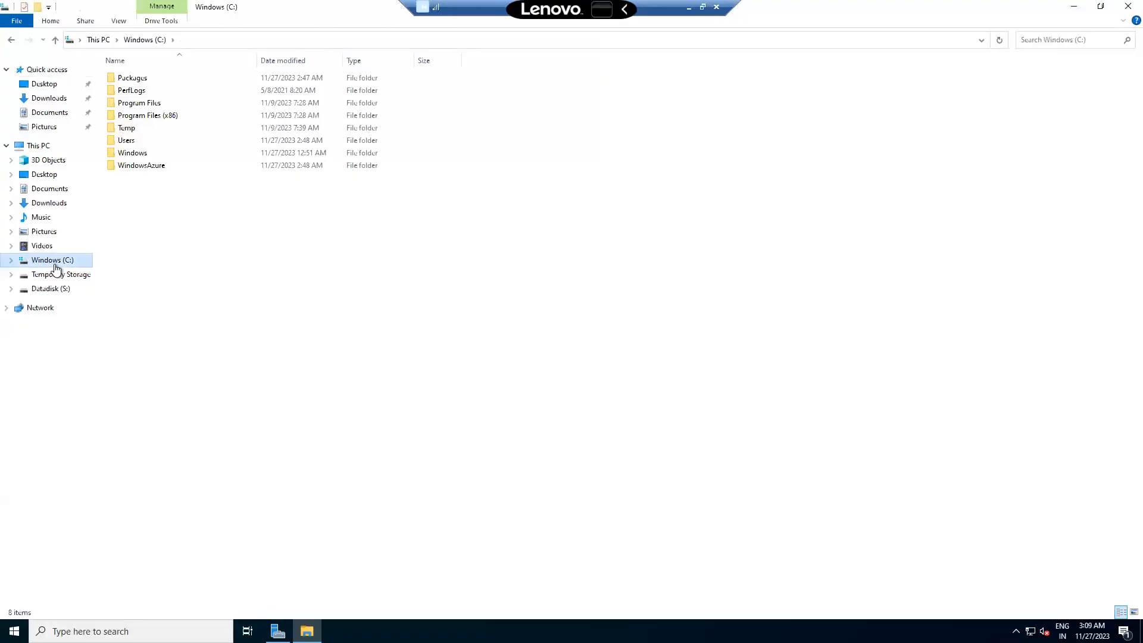
left_click(38, 145)
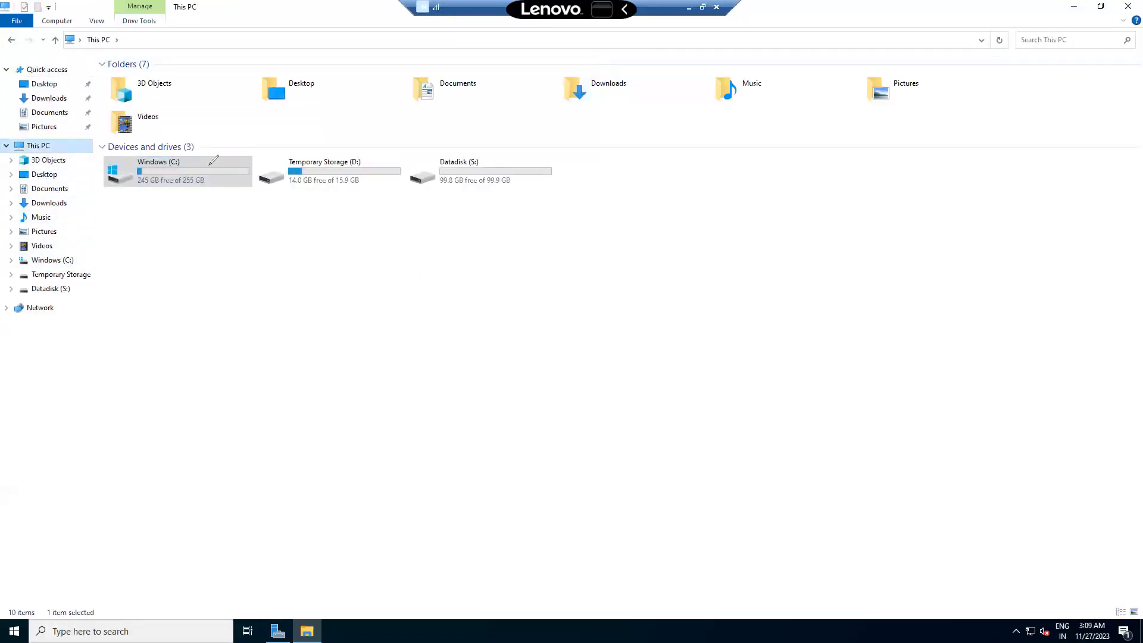
mouse_move(172, 201)
left_mouse_down()
mouse_move(192, 262)
mouse_move(220, 243)
left_mouse_up()
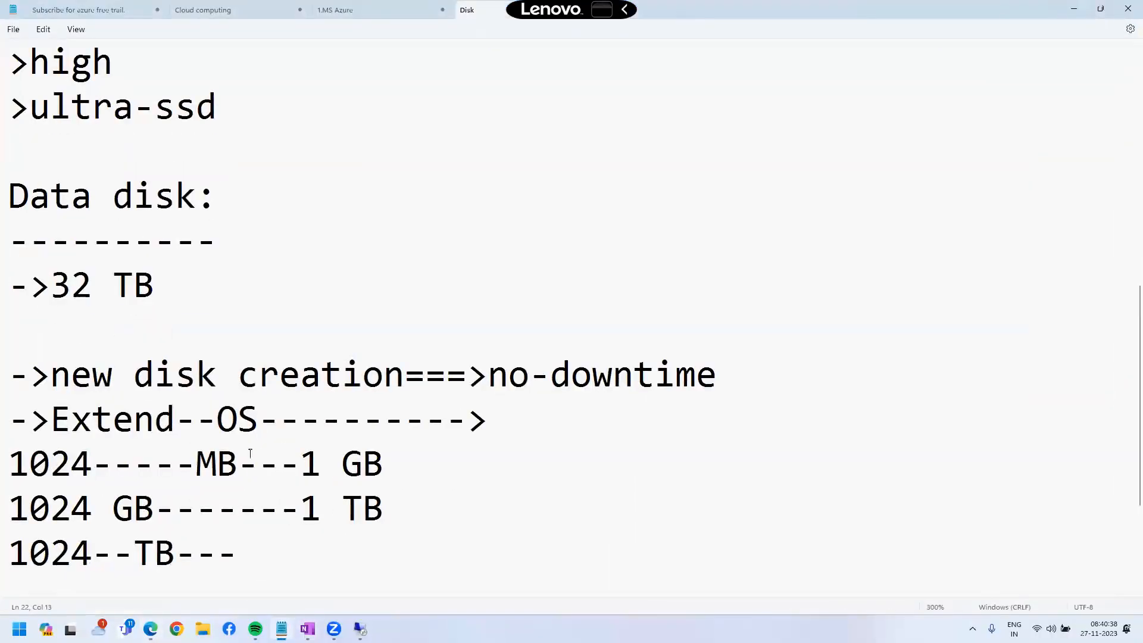
Append 'Yes,Down time is required' to the Extend--OS note line.
left_click(529, 407)
type("Yes,D")
type("owint")
key("BackSpace")
key("BackSpace")
key("BackSpace")
type("n t")
key("BackSpace")
type("time")
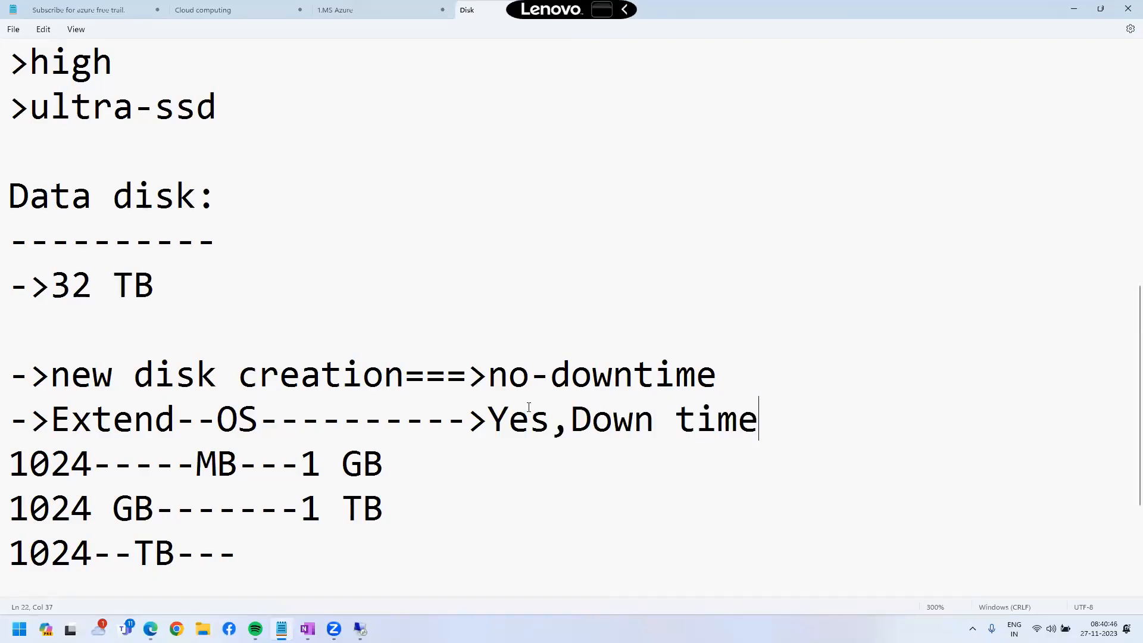
type(" is req")
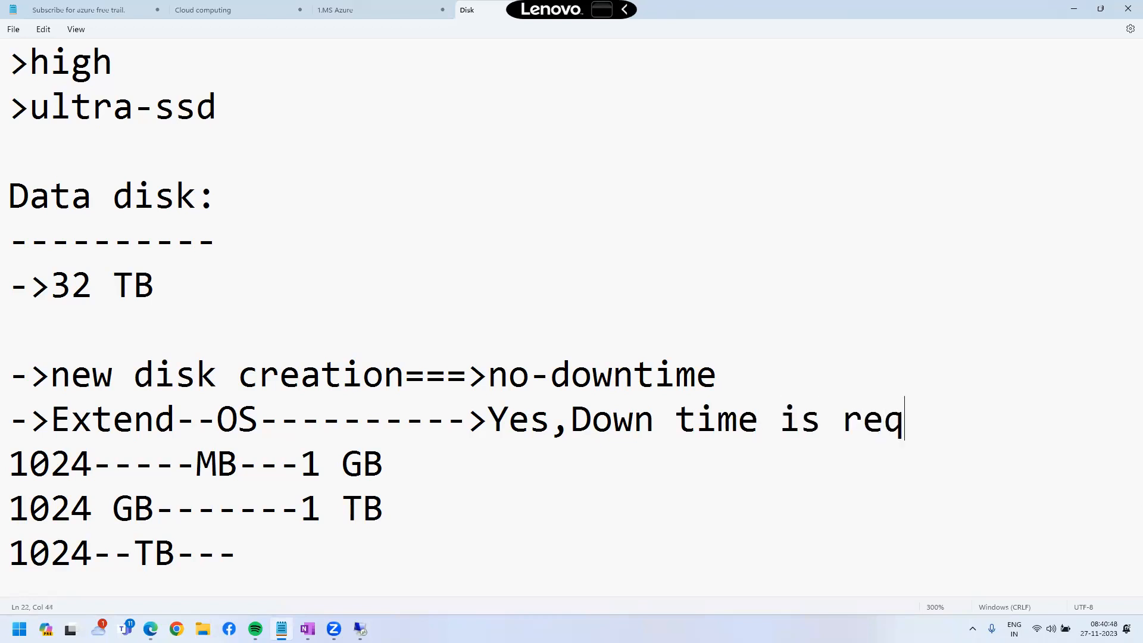
type("uired")
key("Return")
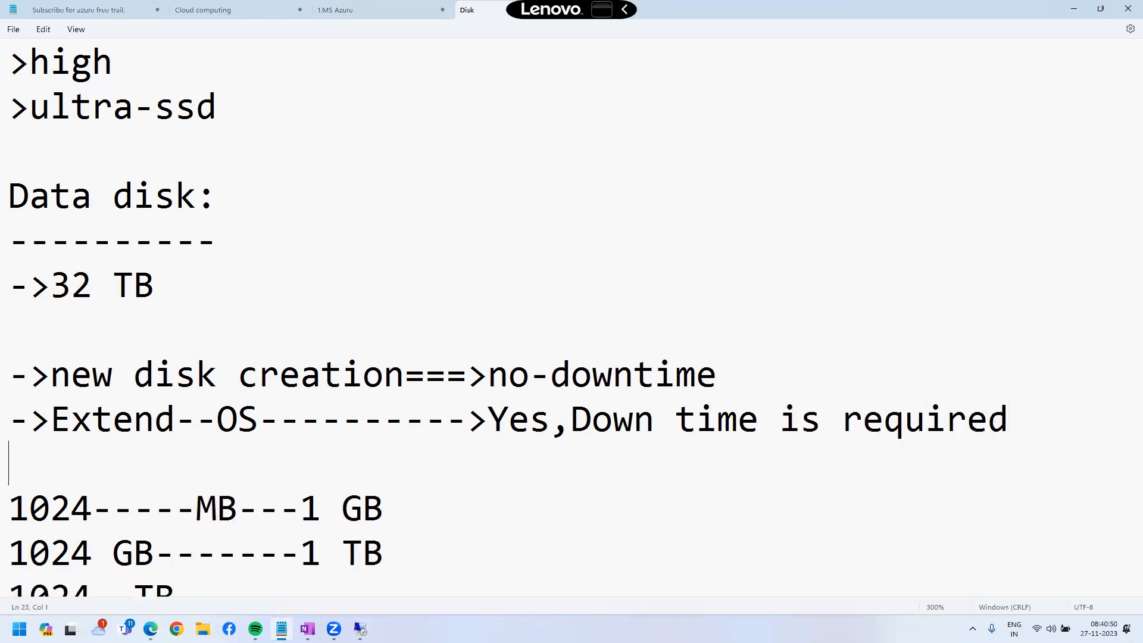
Add the line '->Extend--Data-disk--->No...' beneath it and minimize Notepad.
type("->Extend")
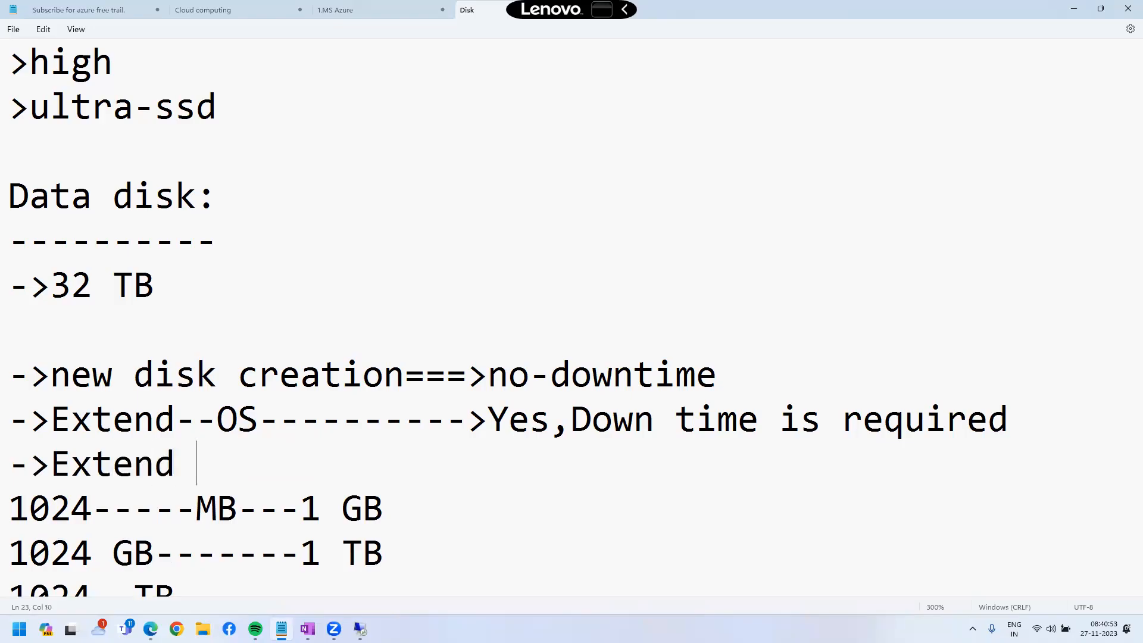
key("BackSpace")
type("--Data-disk----")
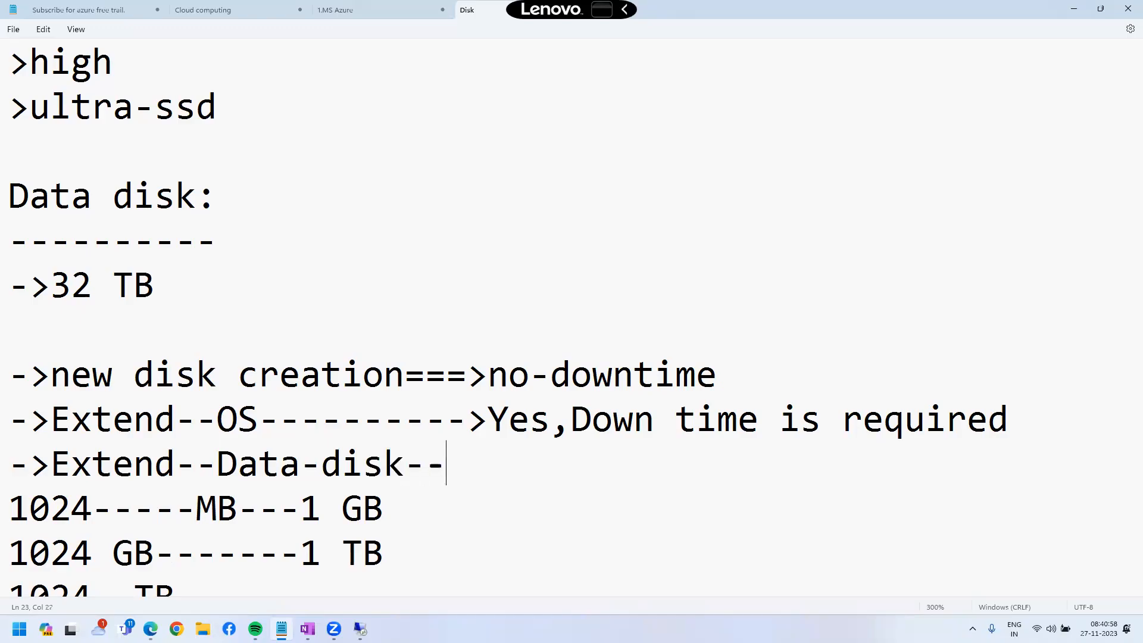
key("BackSpace")
type(">No...")
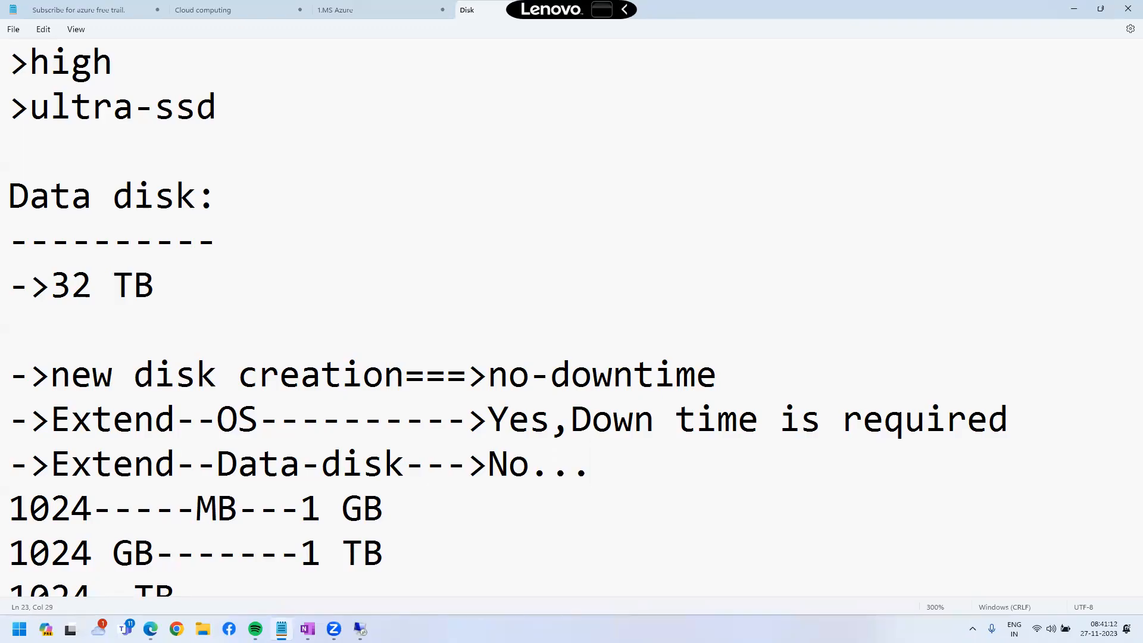
key("Return")
key("Return")
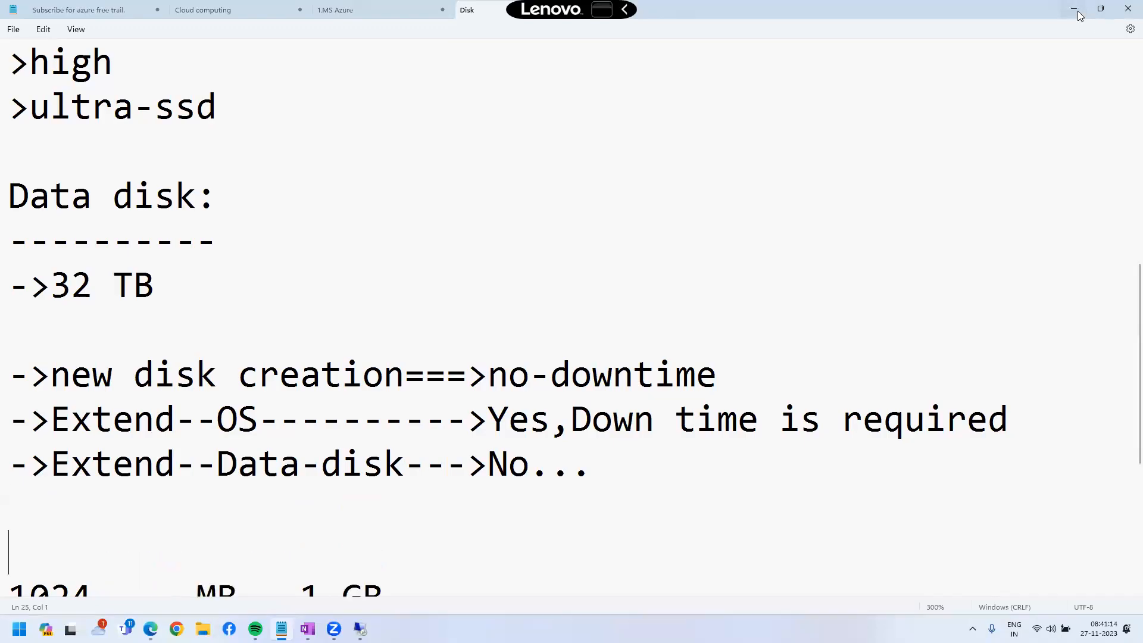
left_click(1079, 16)
Open Datadisk from web-server2023's Disks list and view its 100 GiB Size + performance settings.
left_click(219, 356)
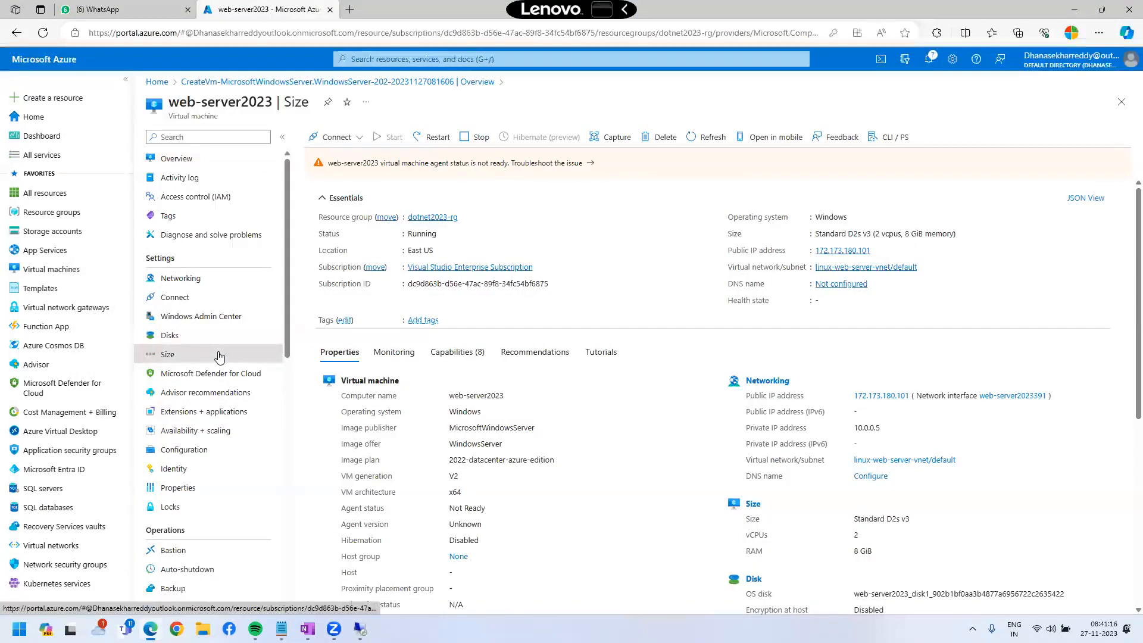
left_click(192, 336)
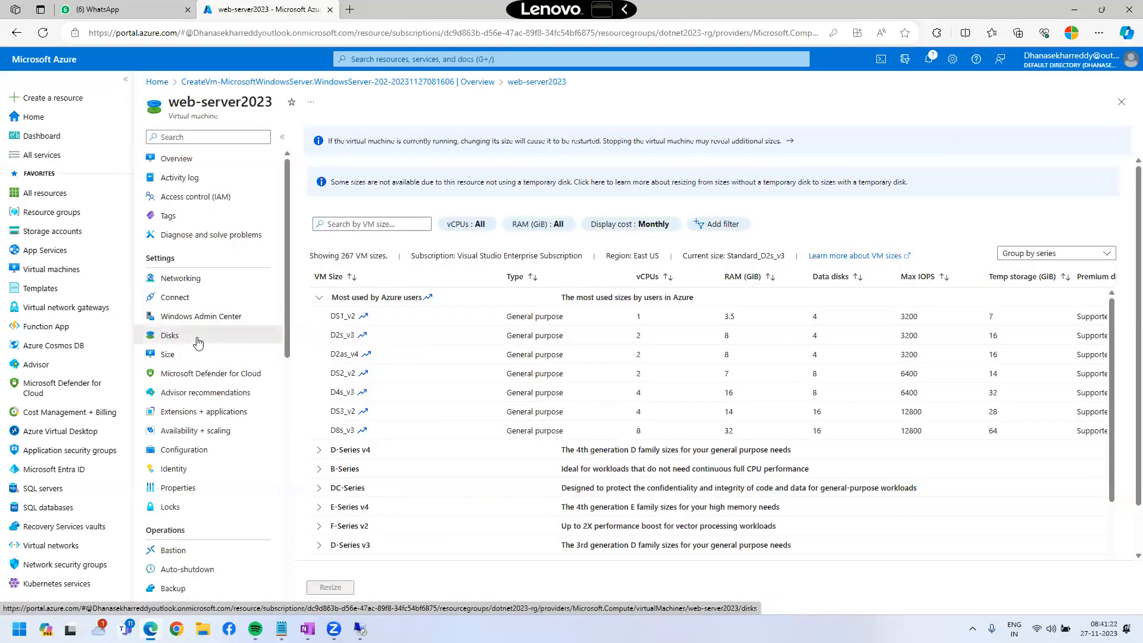
left_click(198, 342)
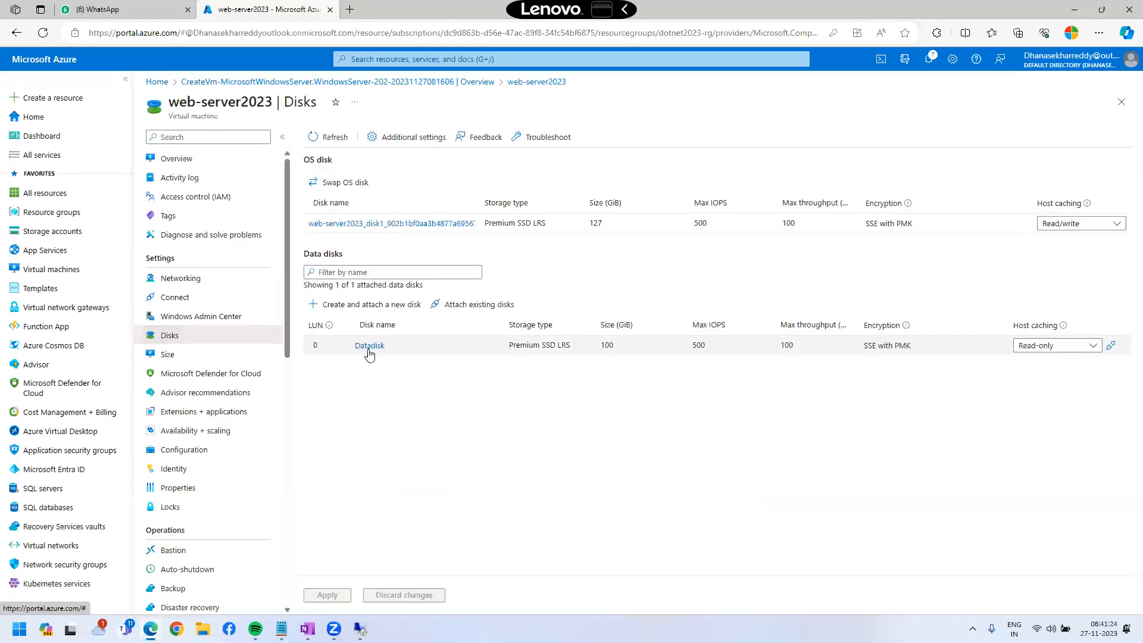
left_click(369, 346)
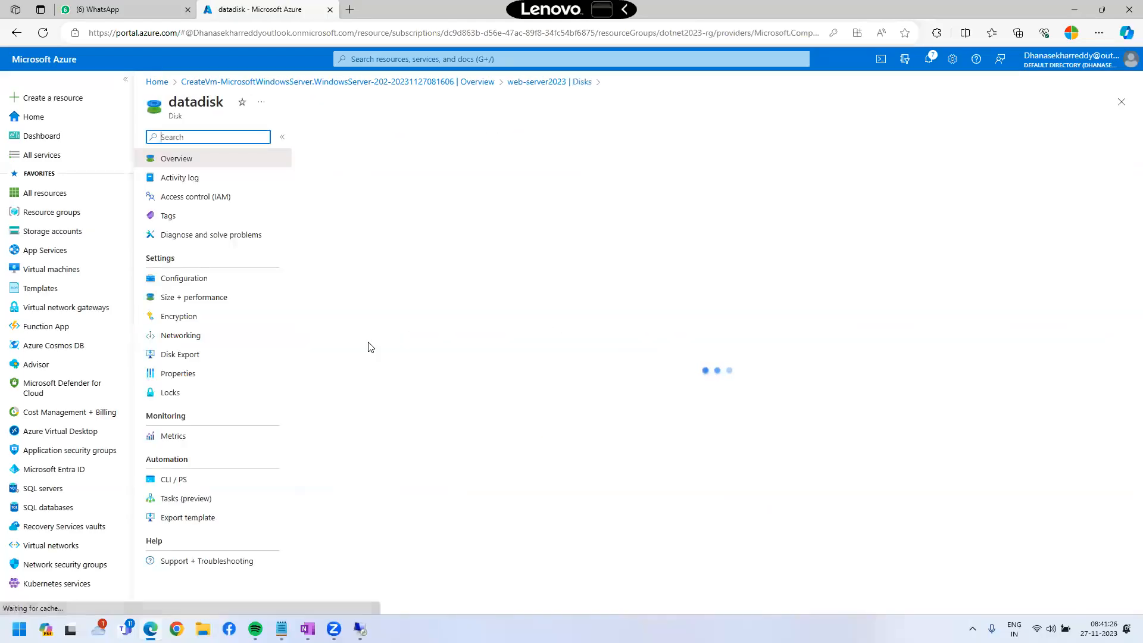
left_click(210, 304)
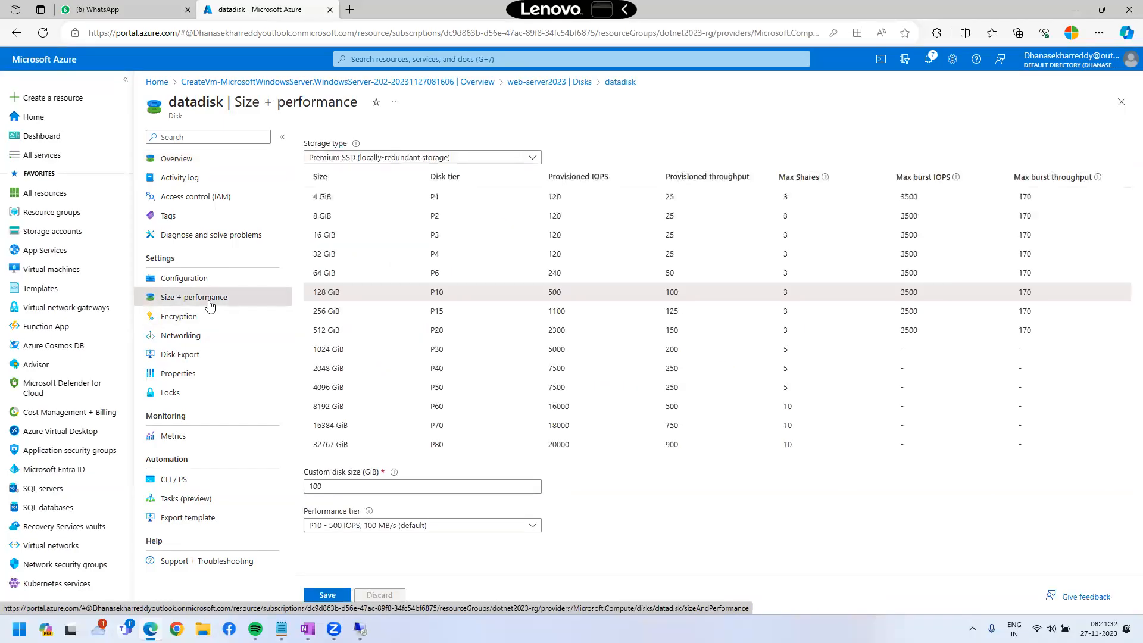
Select the 256 GiB disk size and mark up how it maps to the P15 tier.
left_click(347, 318)
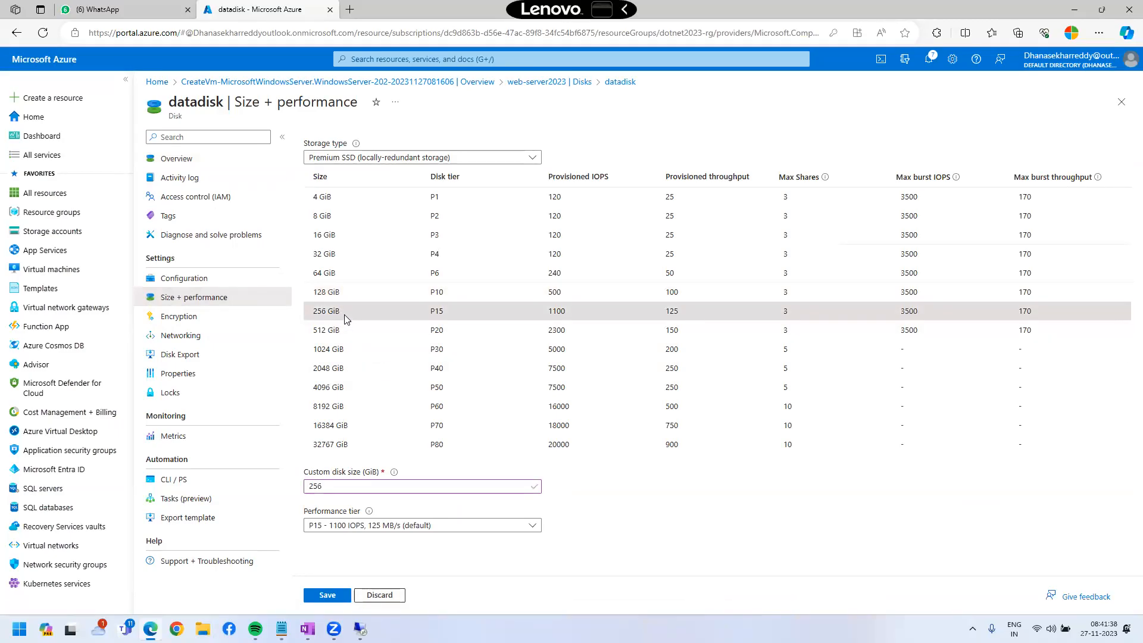
key("ctrl+2")
mouse_move(300, 298)
left_mouse_down()
mouse_move(355, 322)
mouse_move(325, 518)
mouse_move(326, 607)
mouse_move(365, 610)
left_mouse_up()
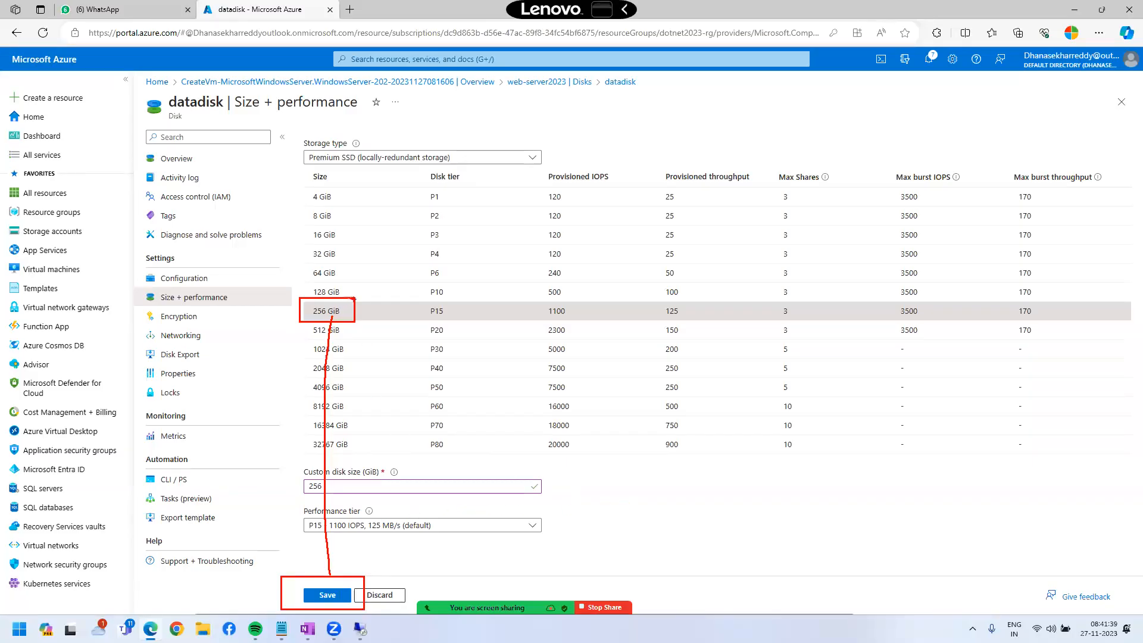
left_click_drag(359, 309, 416, 307)
mouse_move(401, 297)
left_mouse_down()
mouse_move(419, 306)
mouse_move(416, 325)
left_mouse_up()
mouse_move(430, 296)
left_mouse_down()
mouse_move(433, 316)
mouse_move(464, 285)
left_mouse_up()
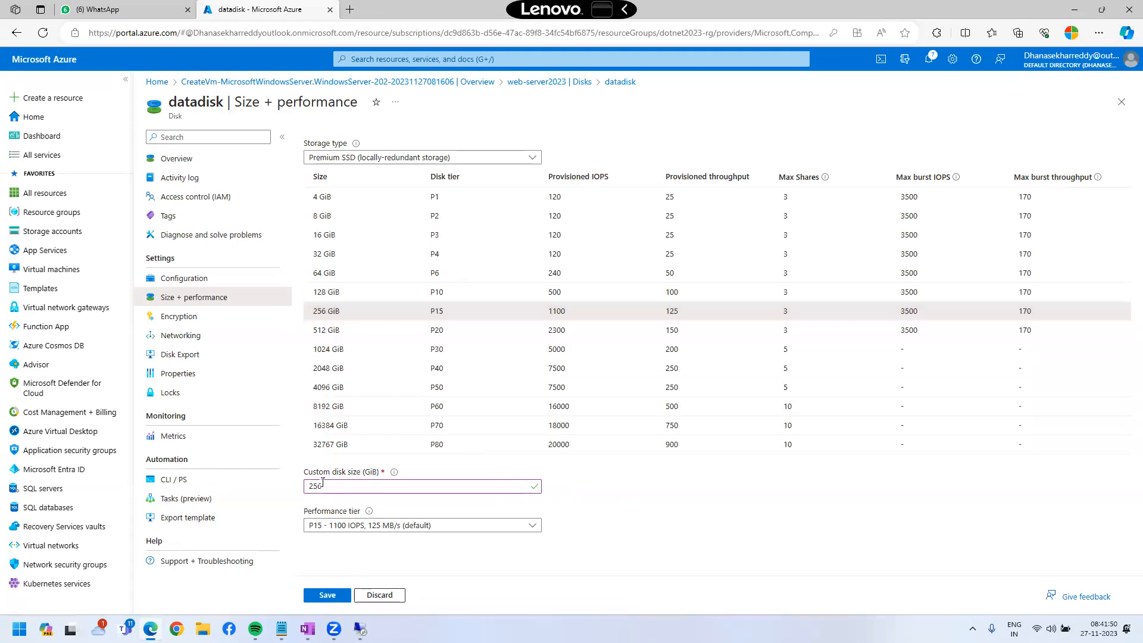
Enter a custom size of 50 GiB to show saving is blocked for a smaller disk.
double_click(316, 486)
type("50")
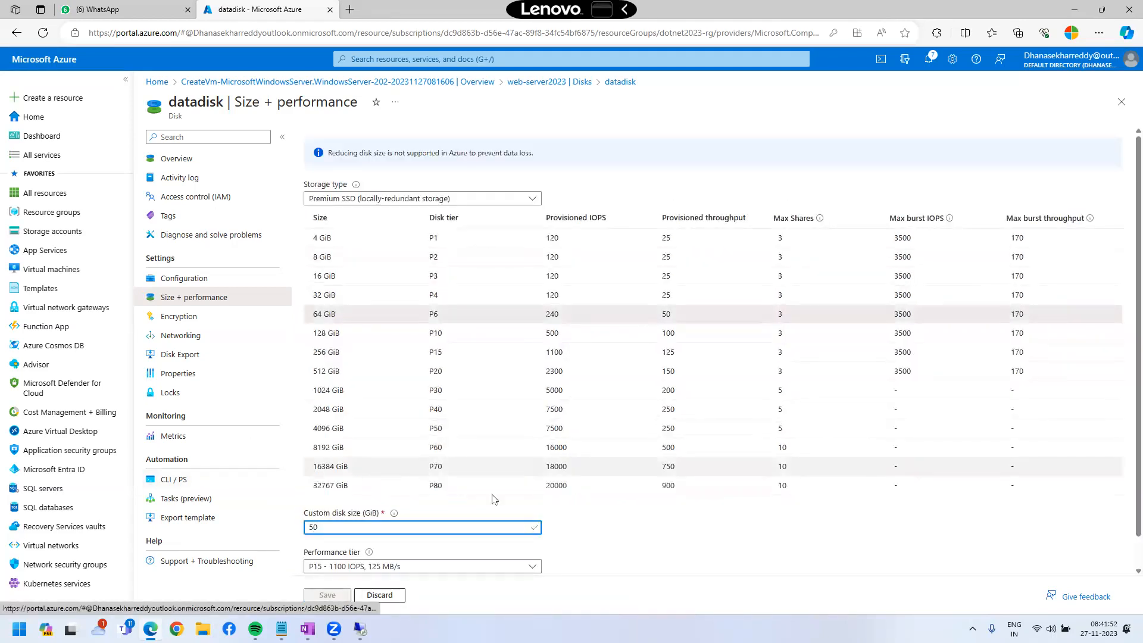
scroll(493, 497, "down", 1)
mouse_move(308, 583)
left_mouse_down()
mouse_move(344, 602)
mouse_move(309, 602)
mouse_move(527, 434)
mouse_move(536, 478)
left_mouse_up()
left_click_drag(555, 408, 657, 419)
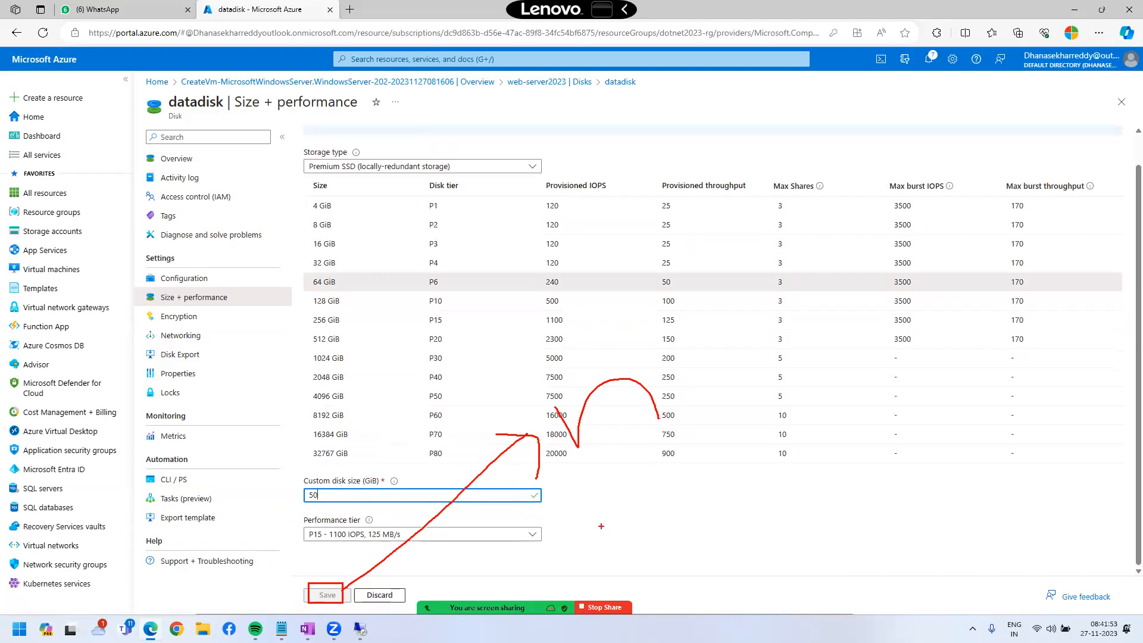
Set the custom disk size to 200 GiB and save it.
key("BackSpace")
key("BackSpace")
type("200")
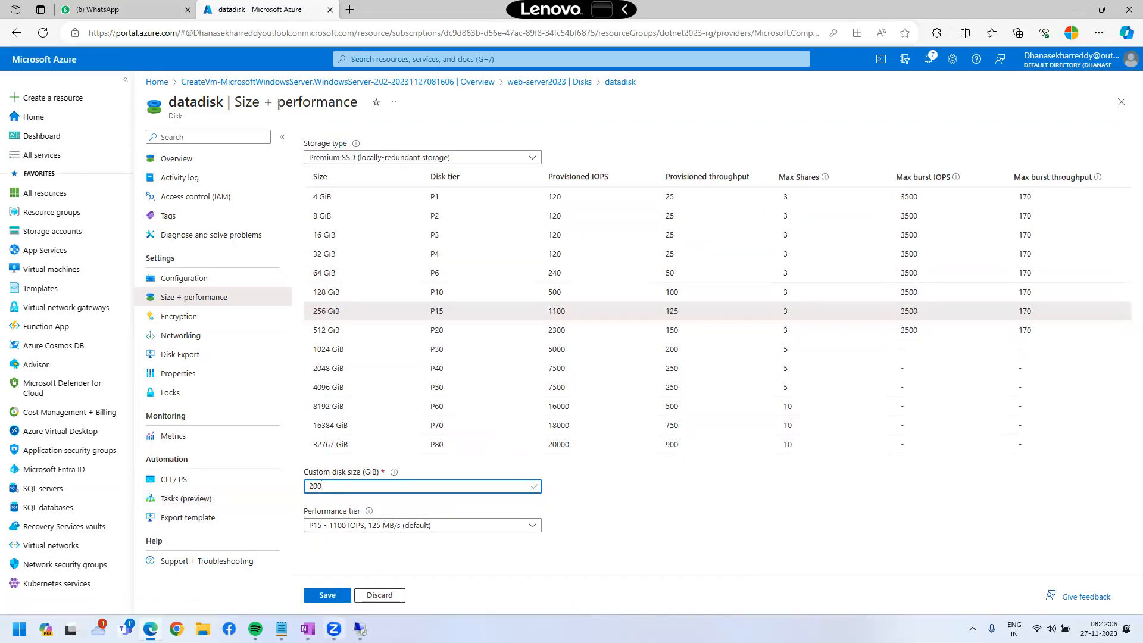
left_click(330, 596)
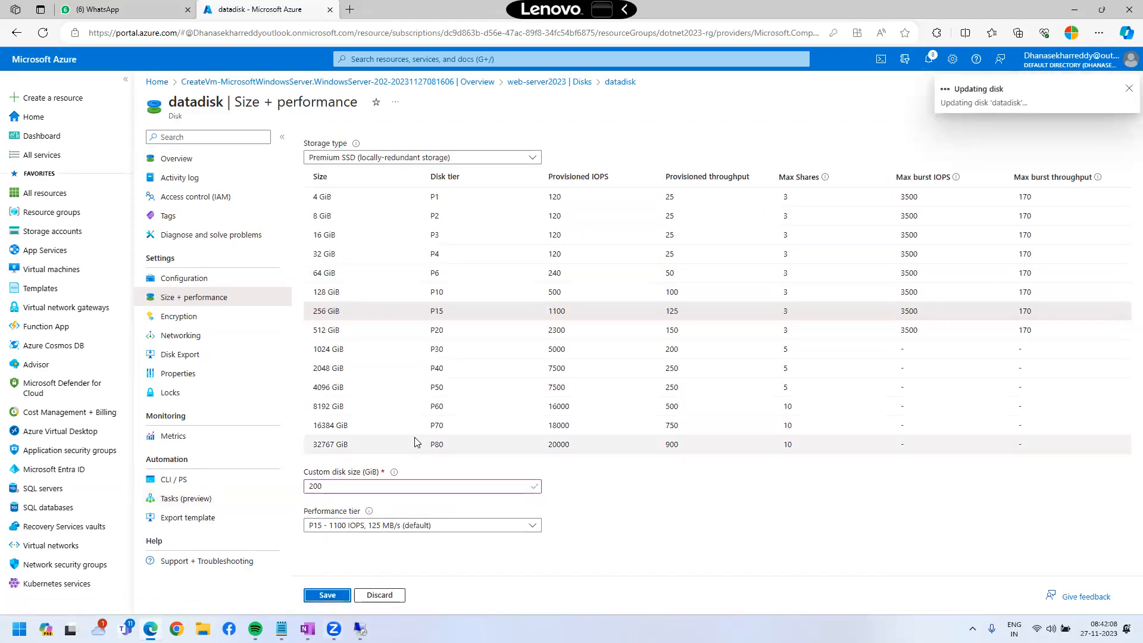
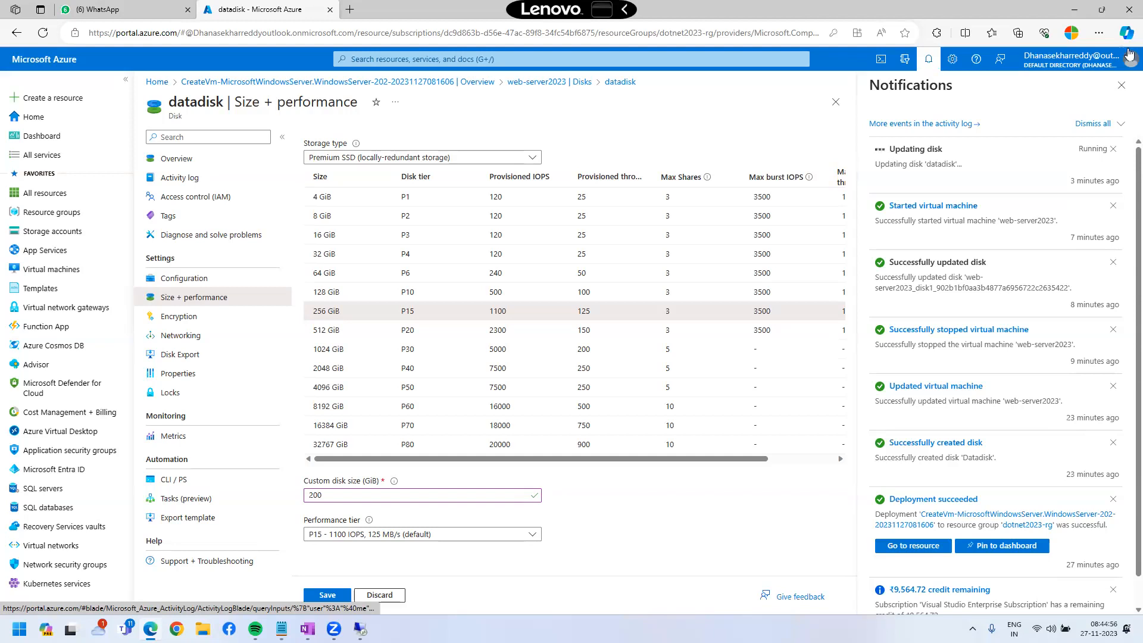
Reload the portal to discard the unsaved 200 GiB edit, restoring datadisk to 100 GiB.
left_click(1121, 86)
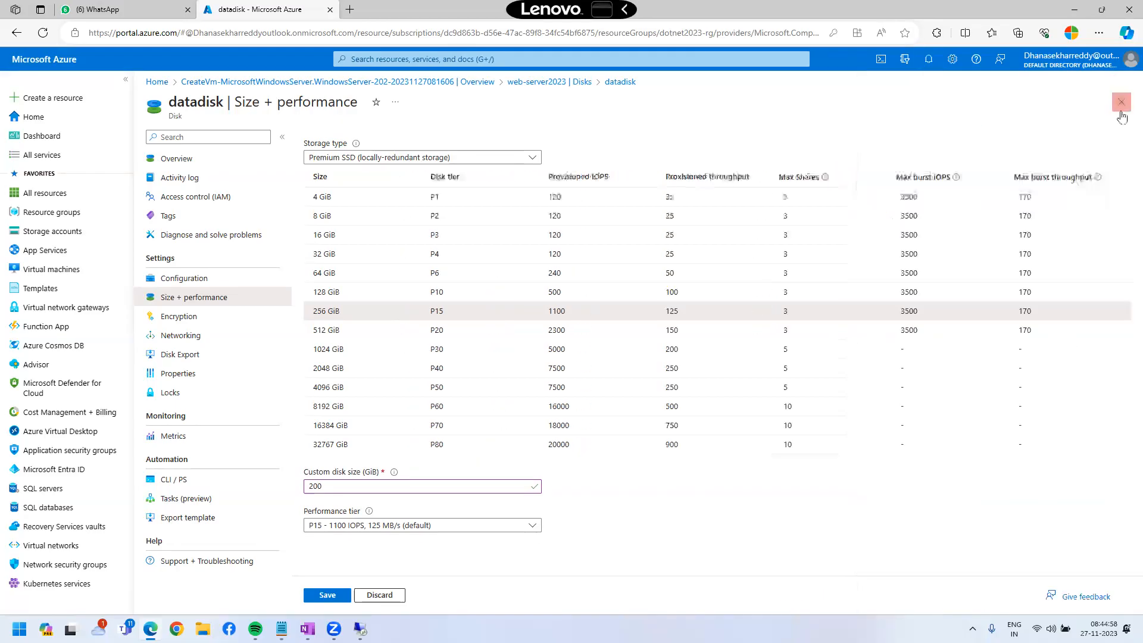
left_click(1121, 102)
left_click(674, 100)
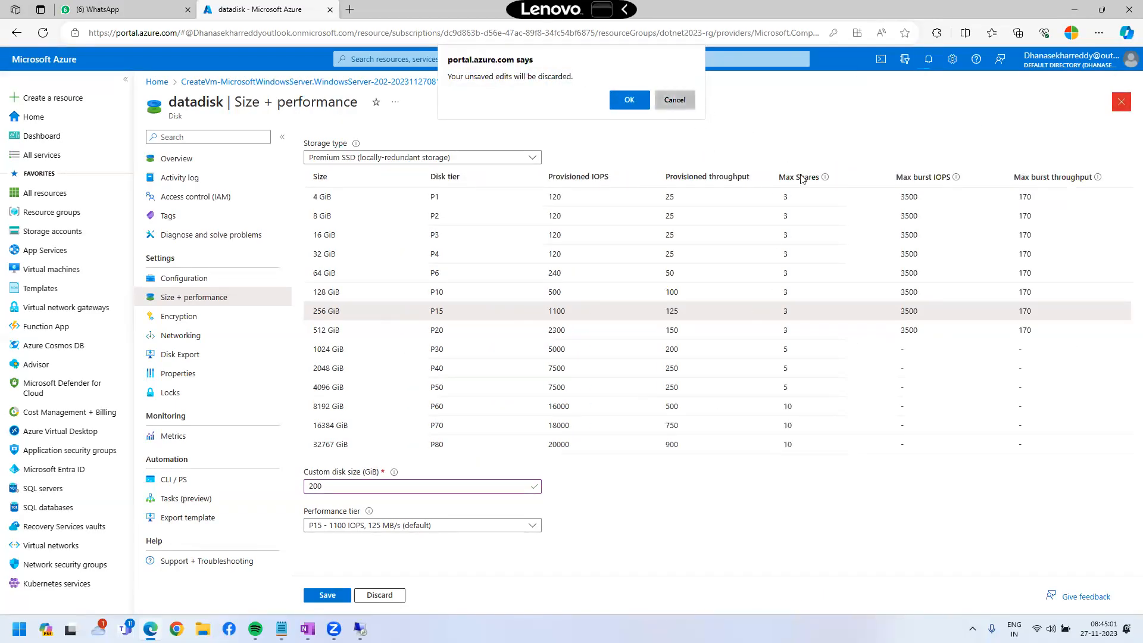
left_click(39, 36)
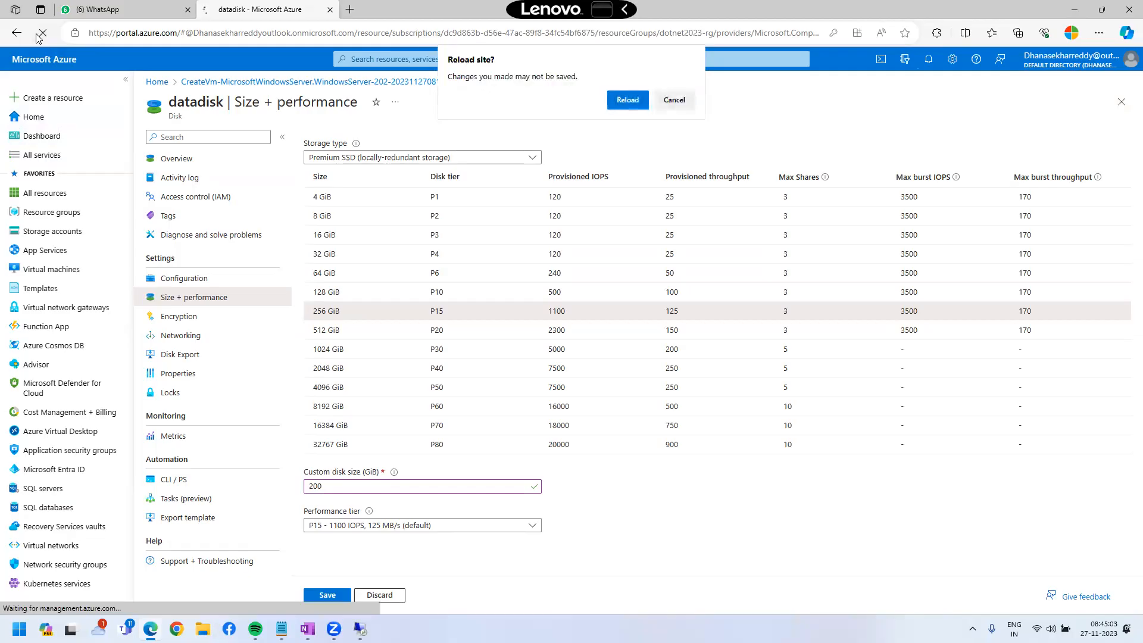
left_click(625, 101)
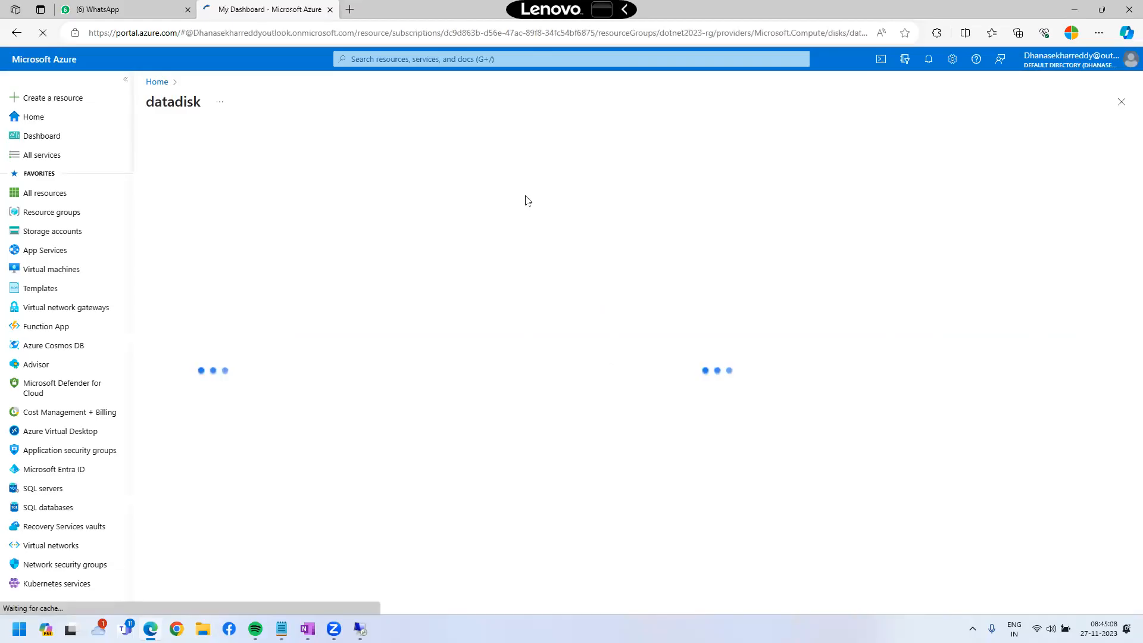
left_click(1128, 91)
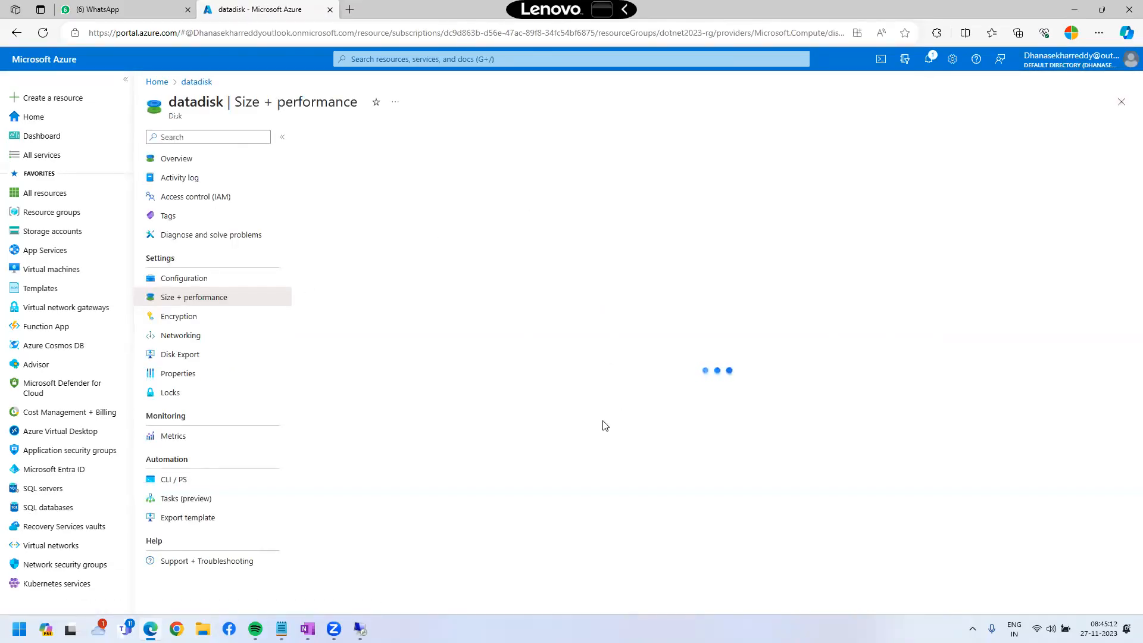
Confirm the datadisk overview still lists 100 GiB and check the latest notifications.
left_click(192, 164)
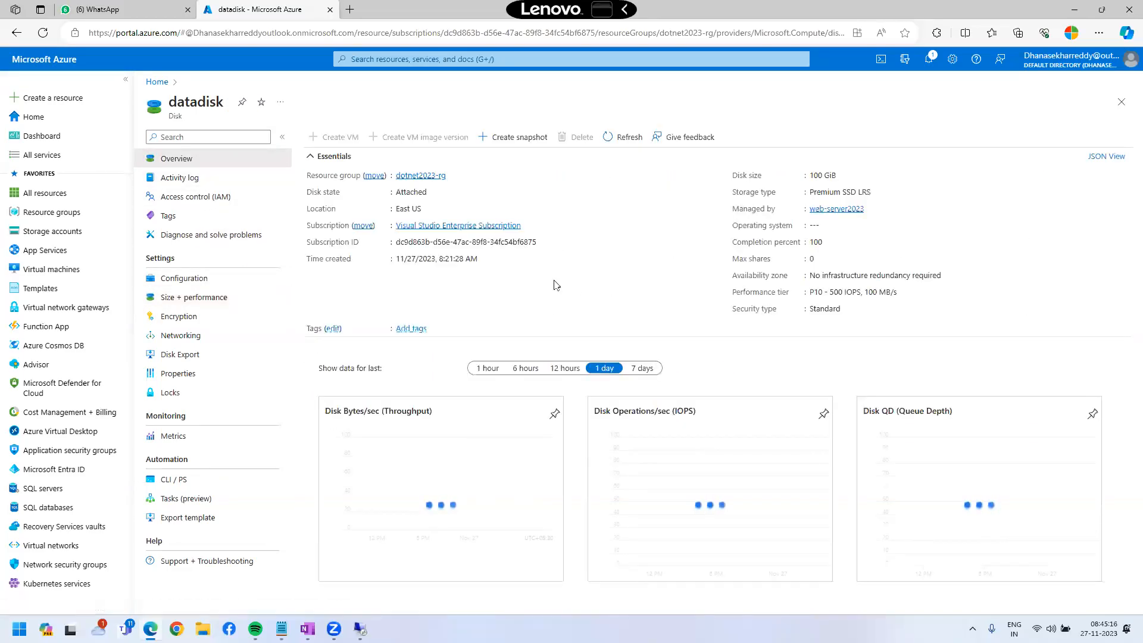
double_click(816, 175)
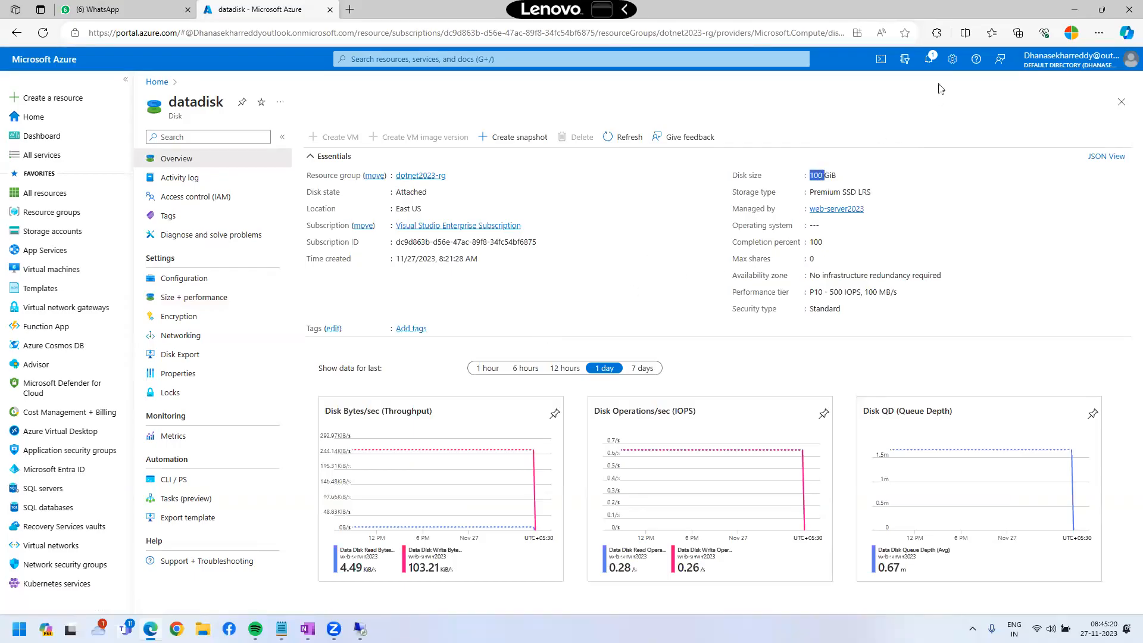
left_click(929, 59)
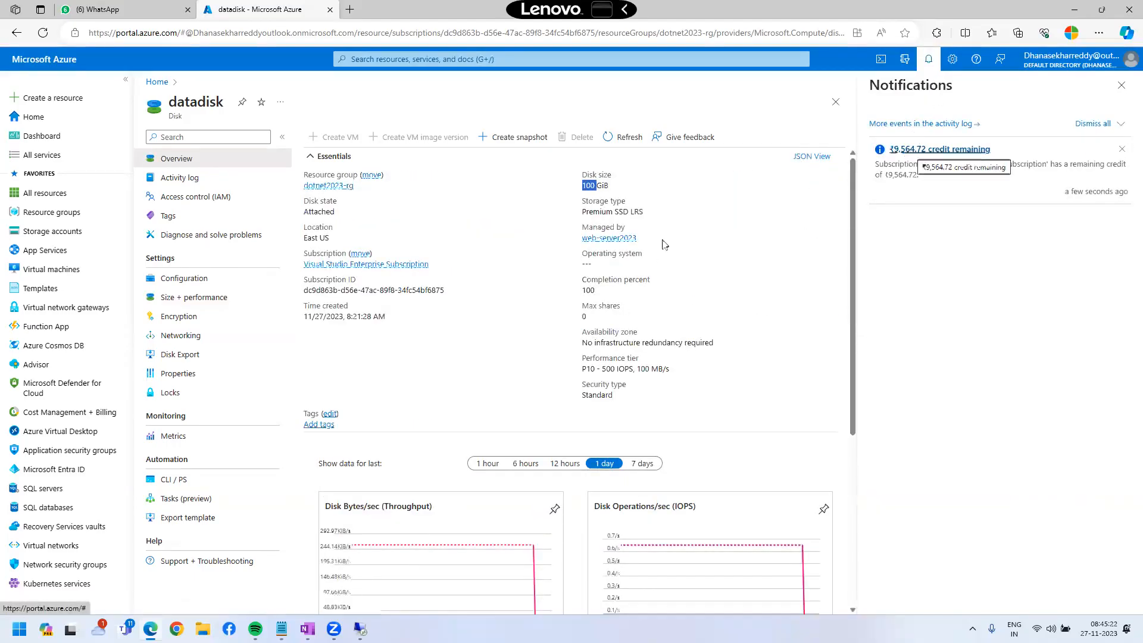
left_click(1122, 90)
Go through Virtual machines to web-server2023's Disks, highlight Datadisk's 100 GiB size, and open it.
left_click(33, 116)
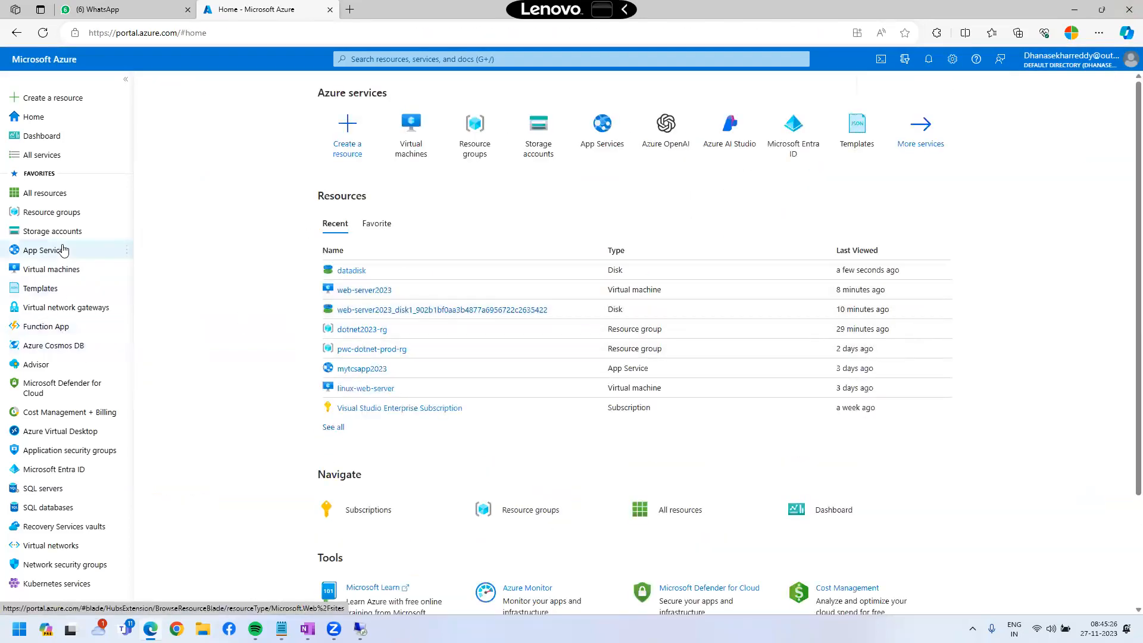
left_click(53, 269)
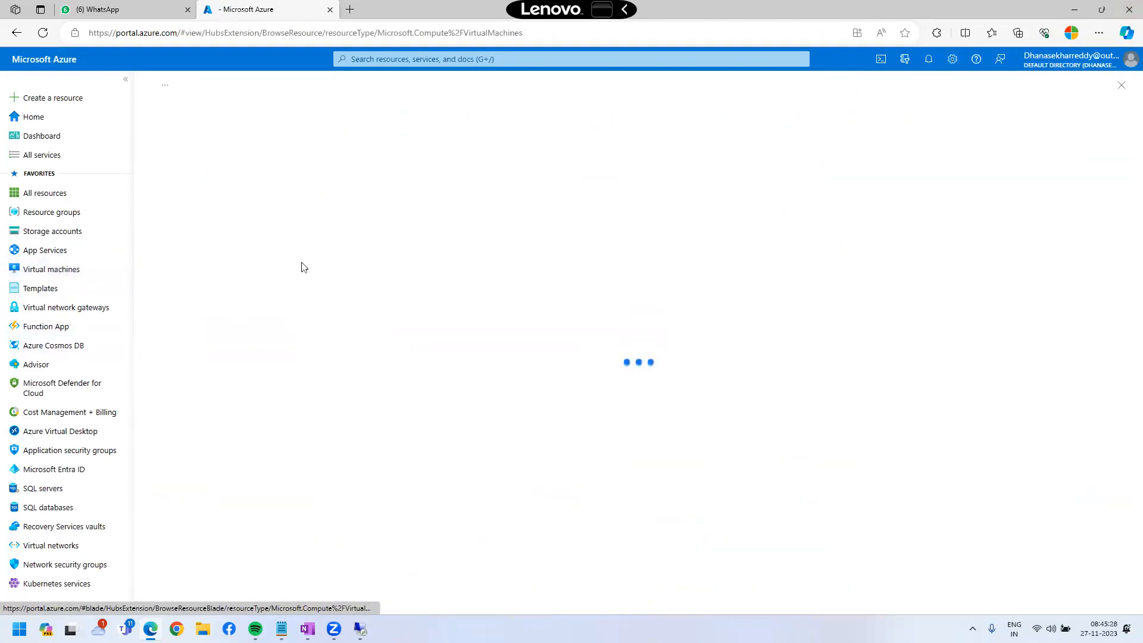
left_click(191, 251)
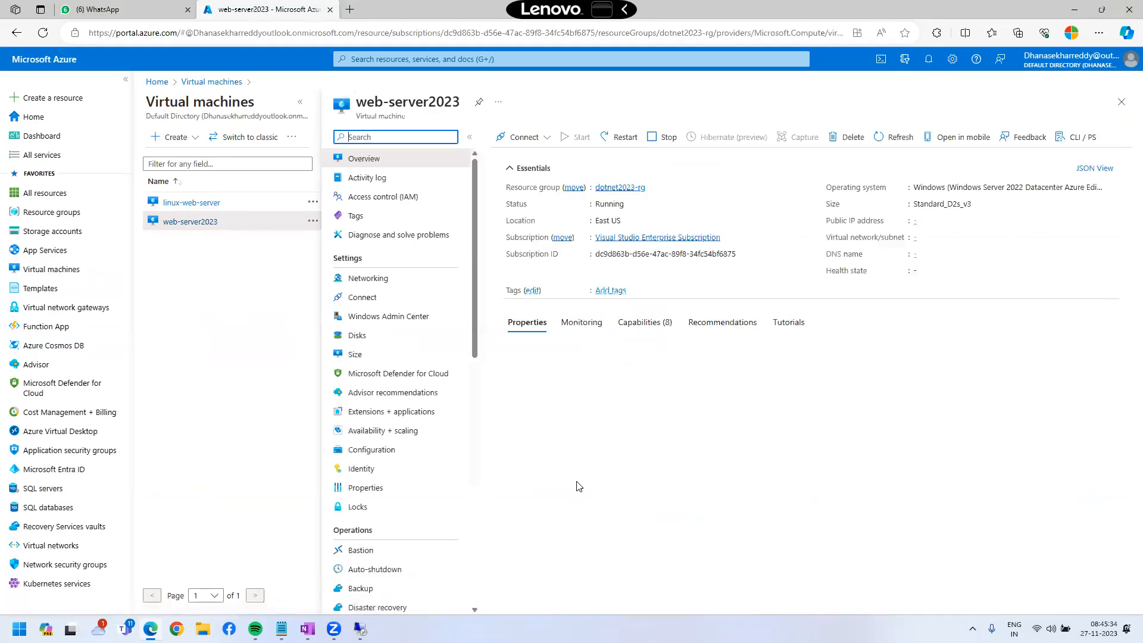
left_click(389, 337)
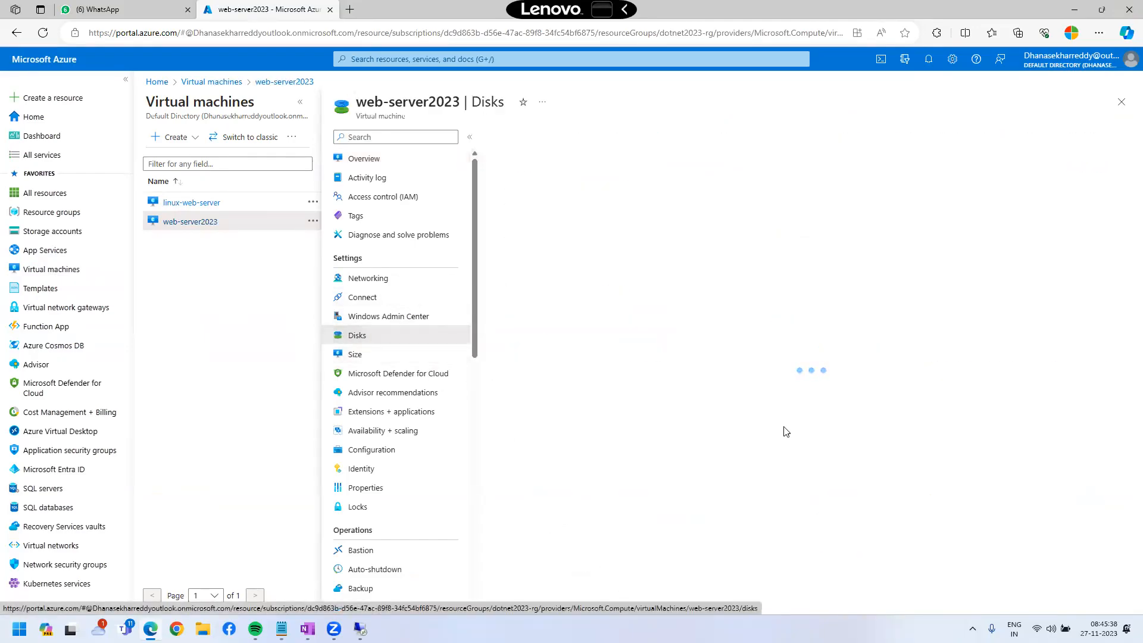
double_click(792, 344)
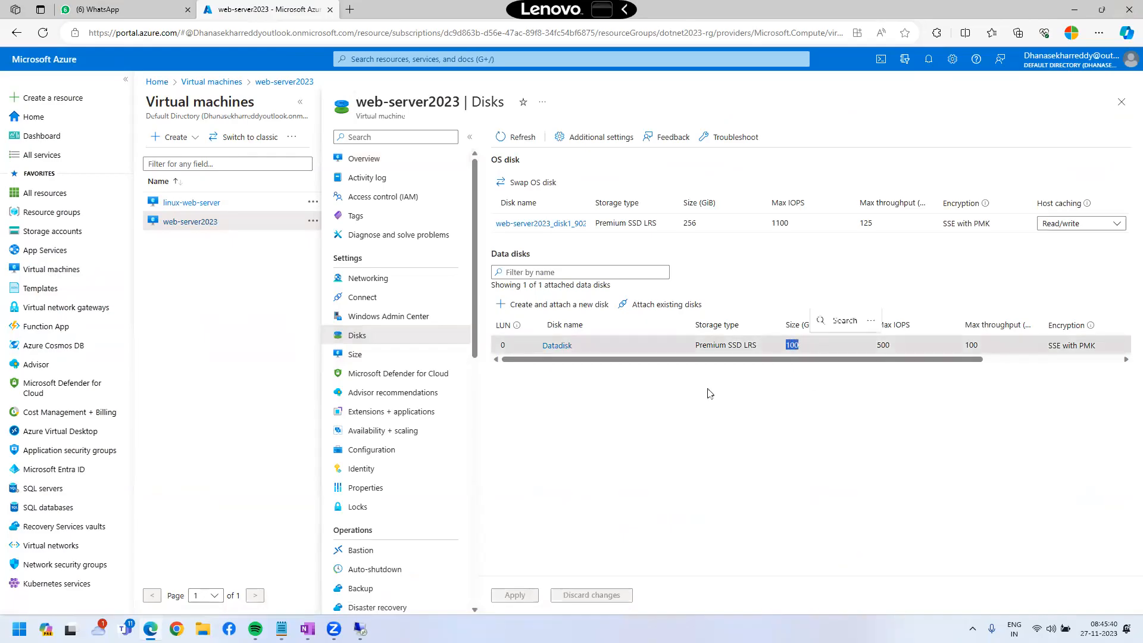
left_click(564, 346)
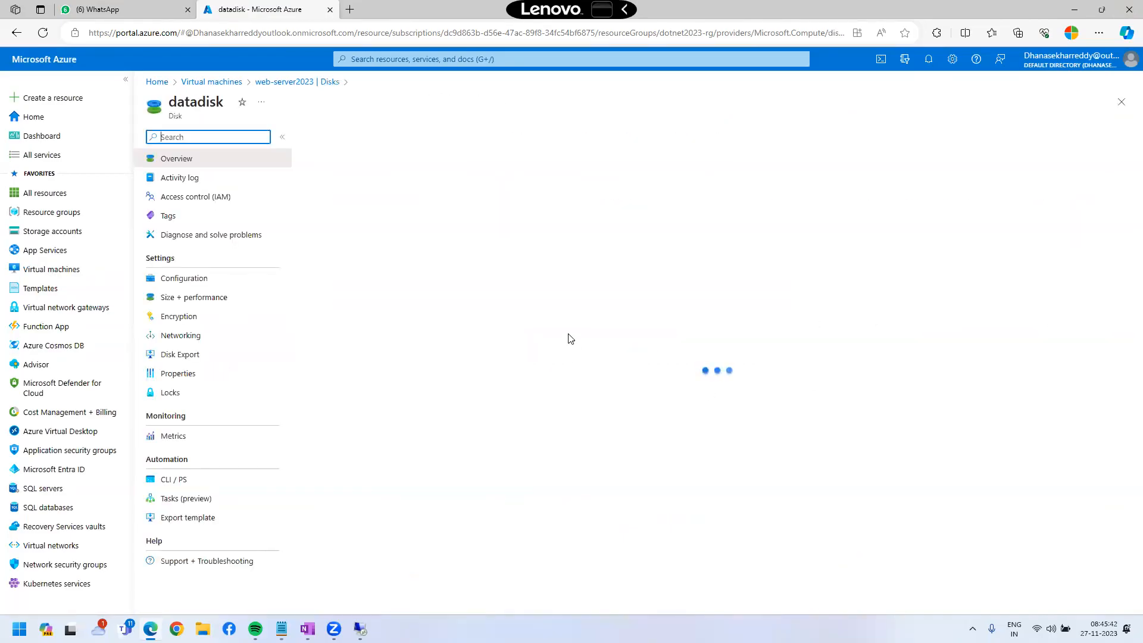
Set datadisk's custom size to 200 GiB and save, then switch to the remote server desktop.
left_click(207, 300)
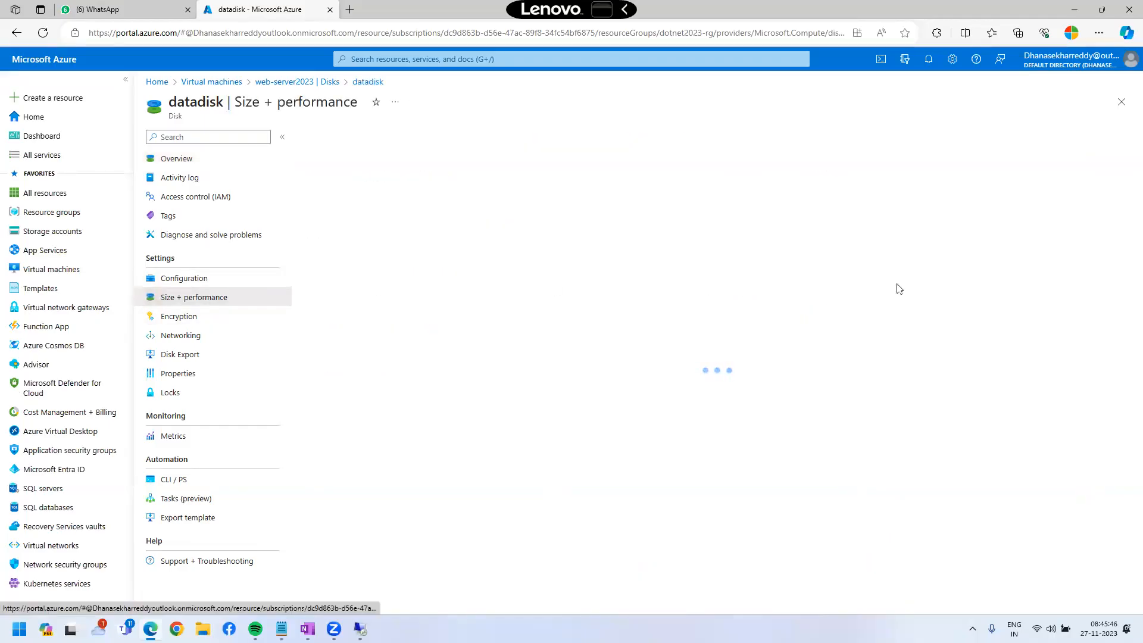
left_click_drag(323, 486, 293, 493)
type("200")
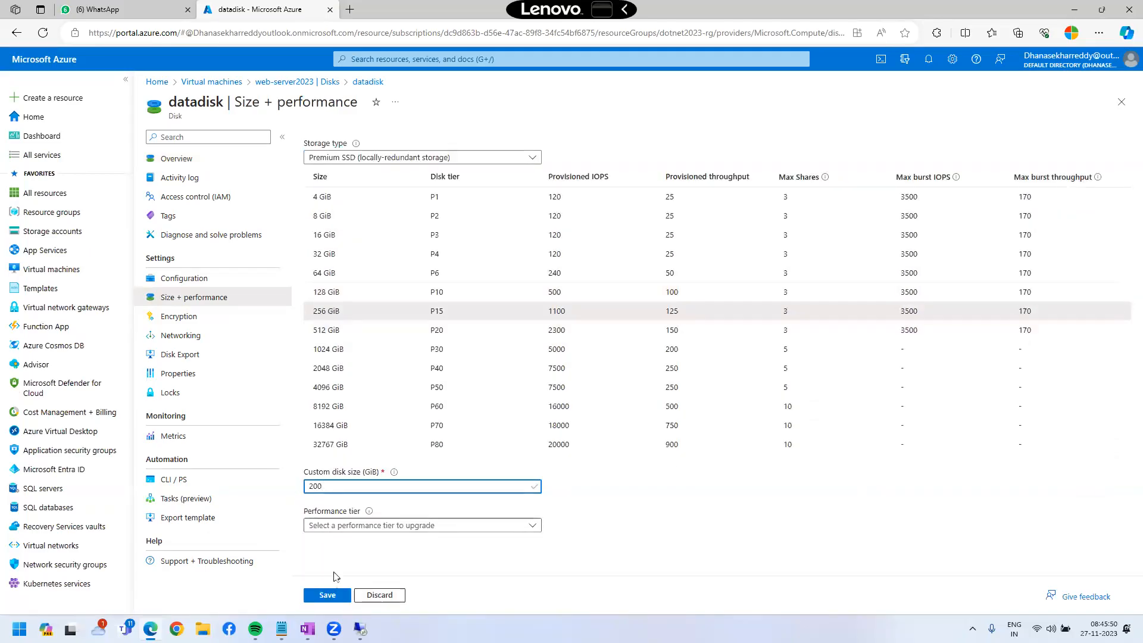
left_click(329, 594)
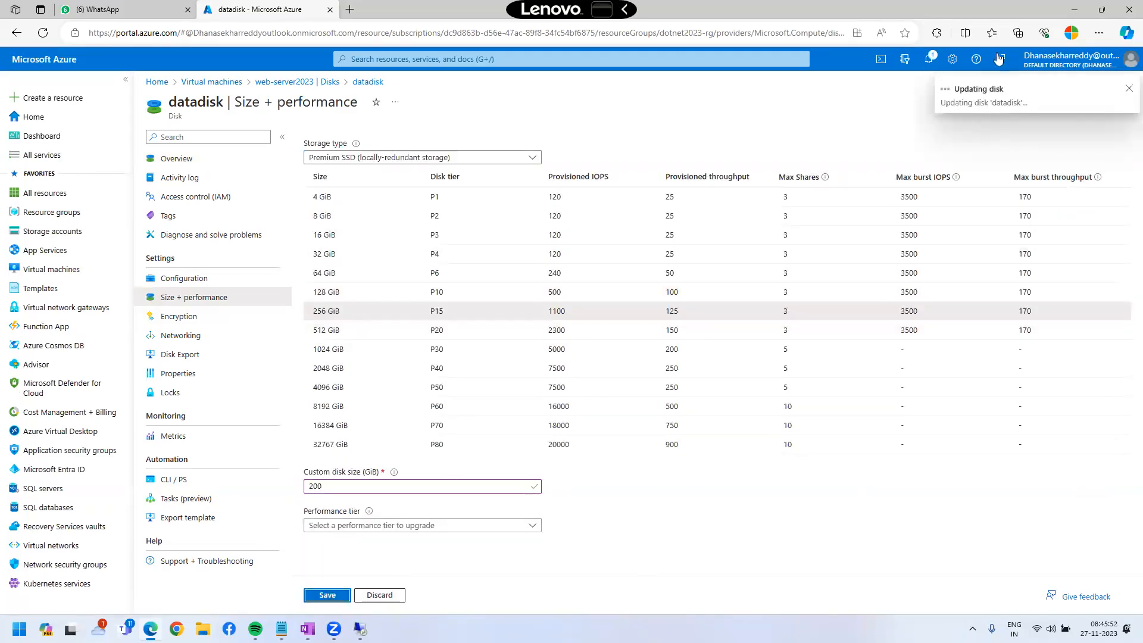
left_click(928, 59)
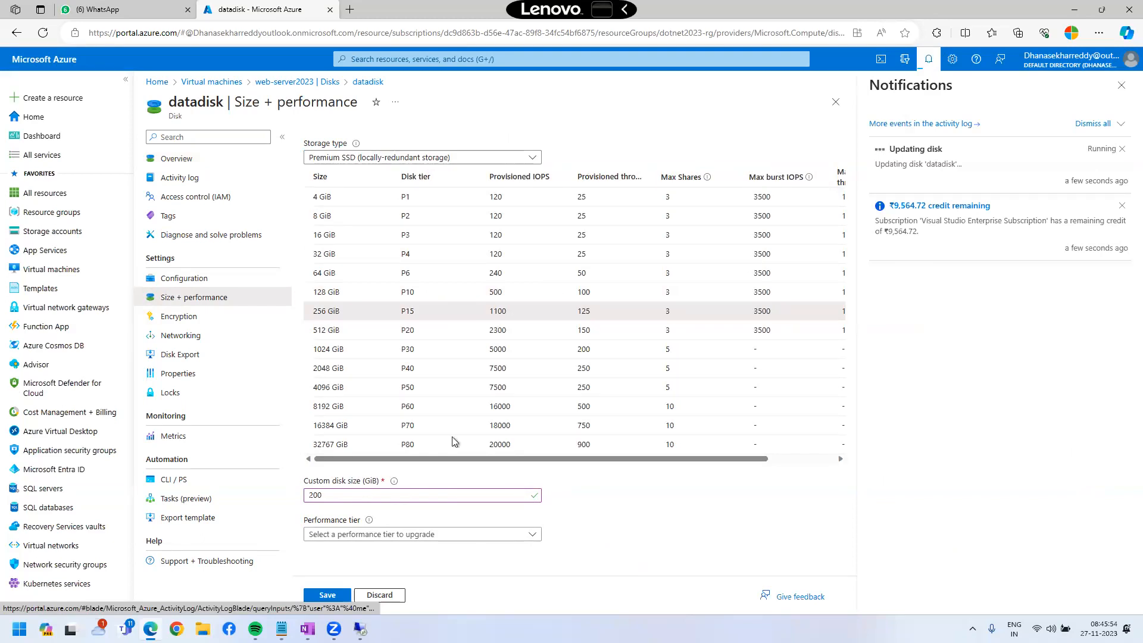
key("alt+Tab")
left_click(1122, 9)
Open Disk Management in Computer Management on the remote server and maximise the window.
right_click(7, 635)
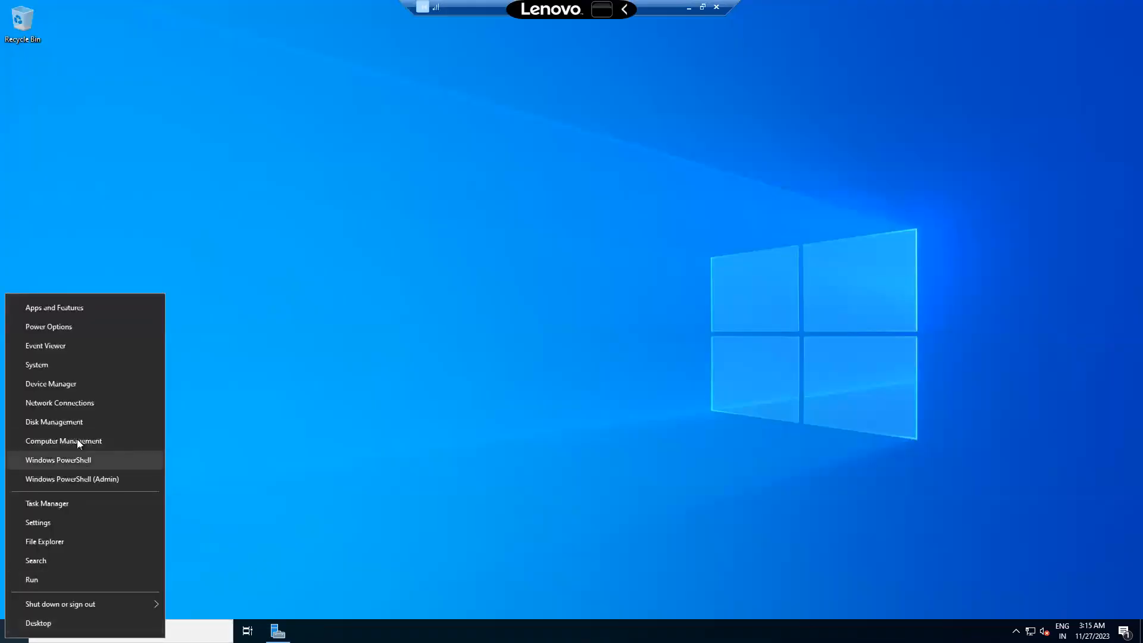
left_click(77, 438)
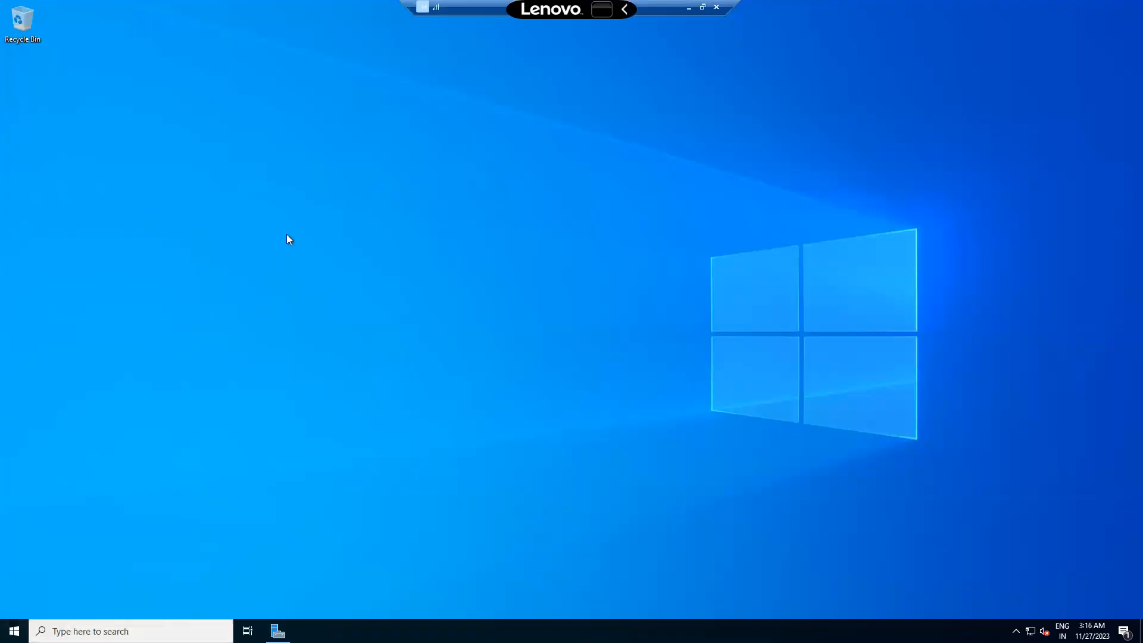
left_click(81, 173)
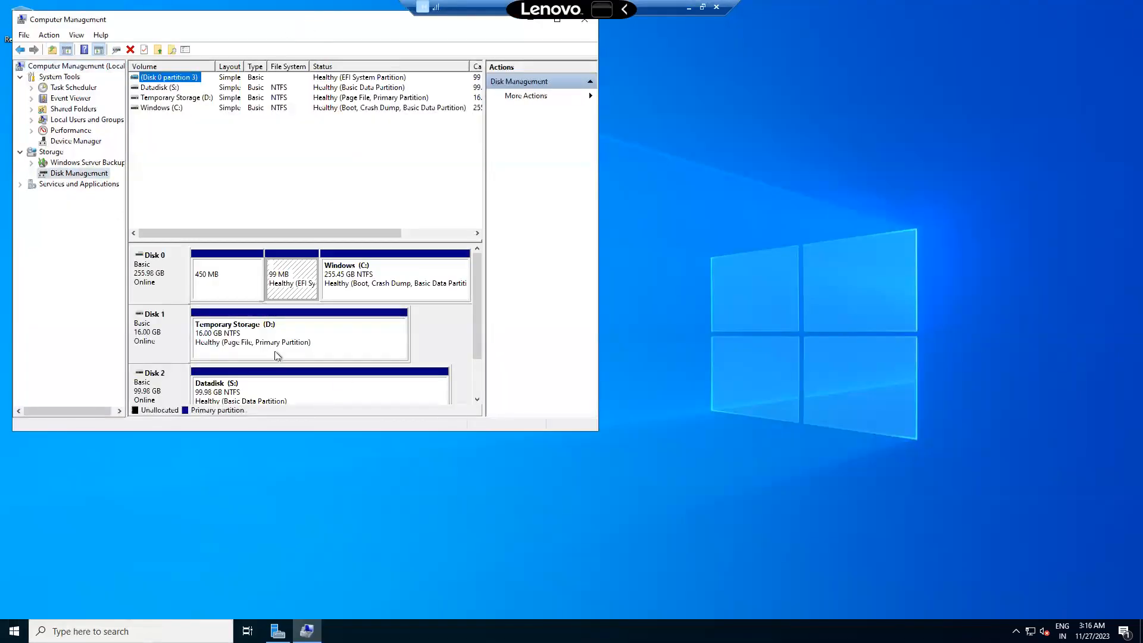
left_click(316, 6)
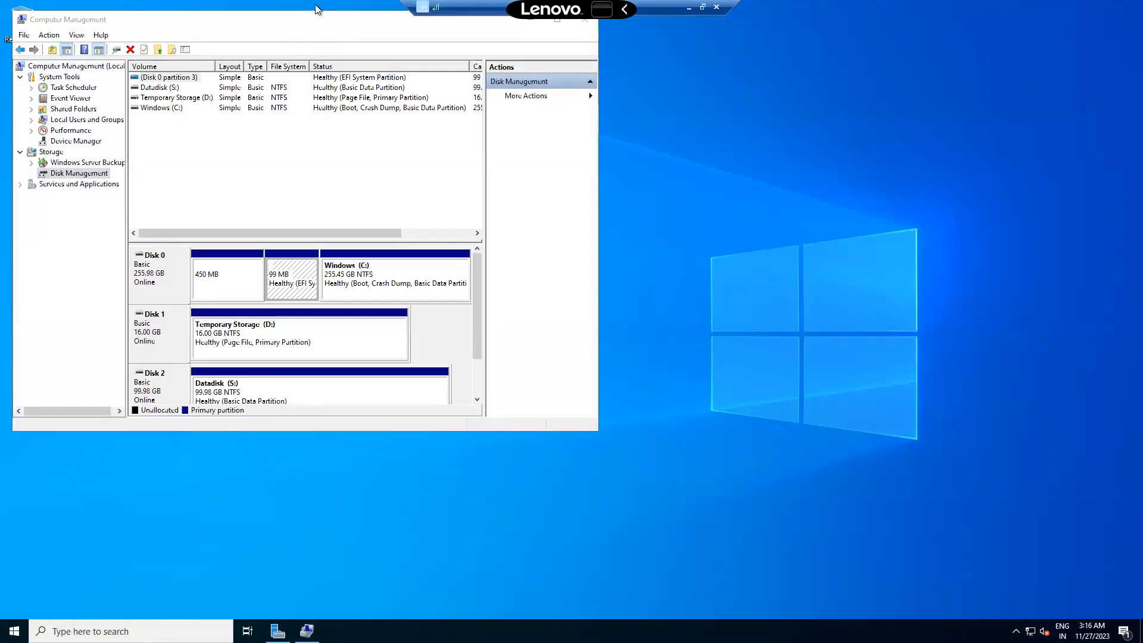
left_click(349, 22)
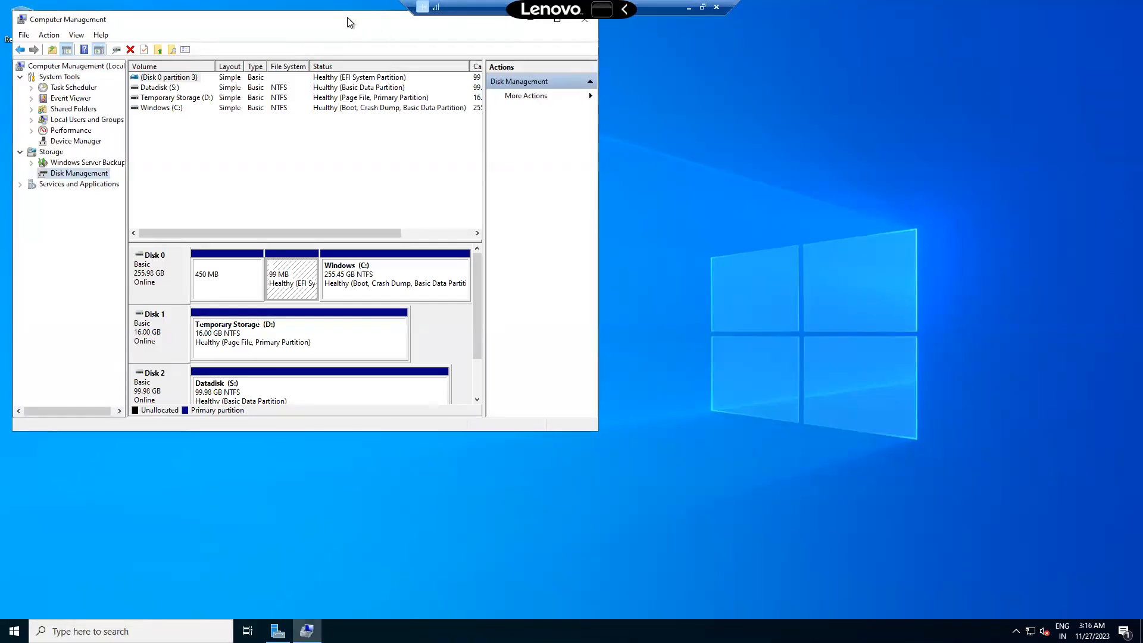
double_click(350, 22)
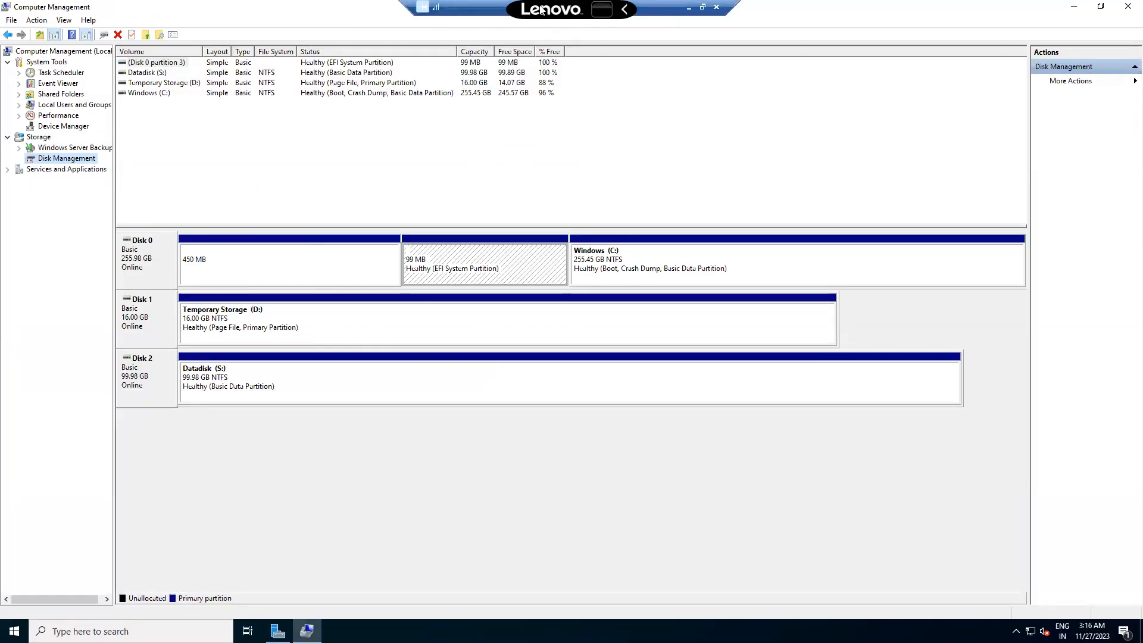
Mark Datadisk (S:) still at 99.98 GB, then return to Azure's disk update success notice.
left_click_drag(538, 6, 977, 541)
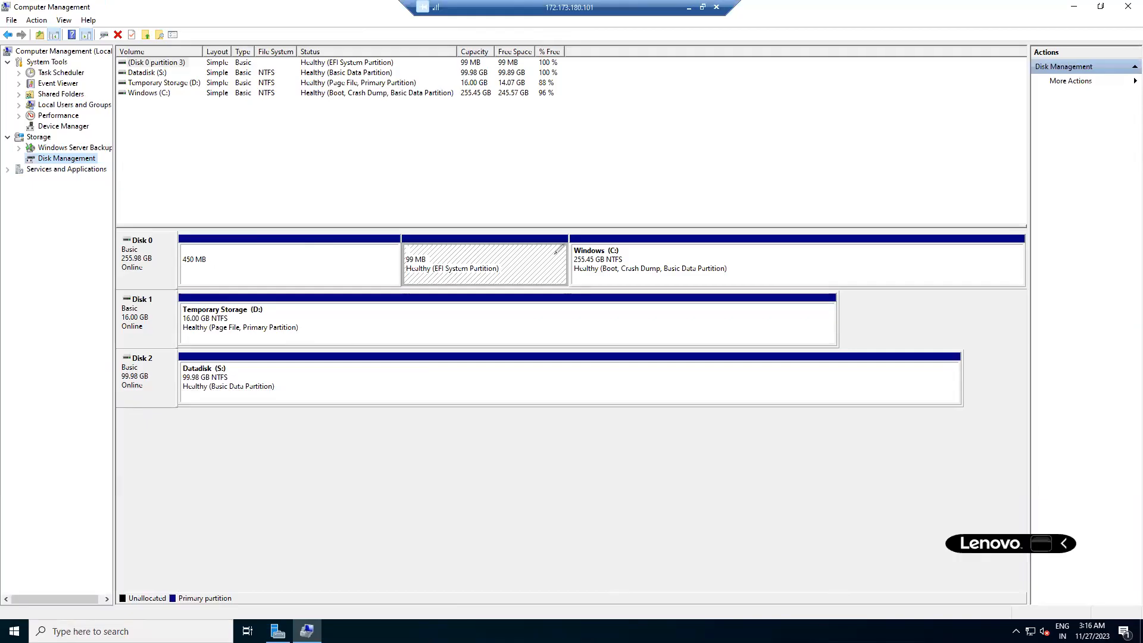
mouse_move(193, 338)
left_mouse_down()
mouse_move(261, 400)
mouse_move(169, 357)
left_mouse_up()
mouse_move(330, 347)
left_mouse_down()
mouse_move(381, 357)
mouse_move(363, 392)
left_mouse_up()
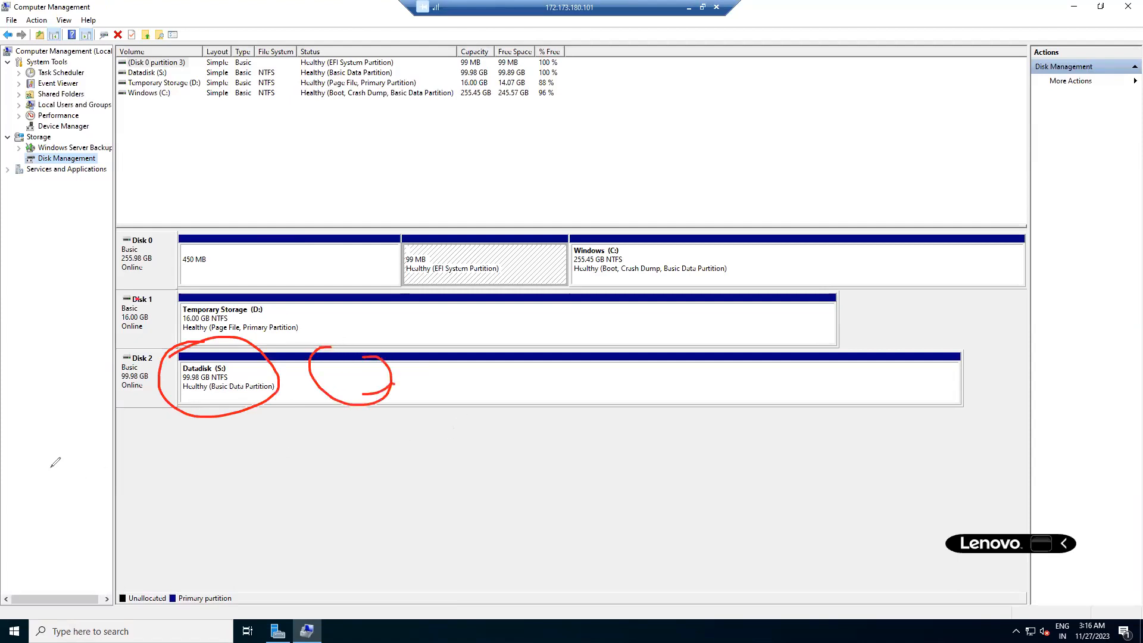
key("Escape")
left_click(689, 8)
left_click_drag(915, 149, 987, 150)
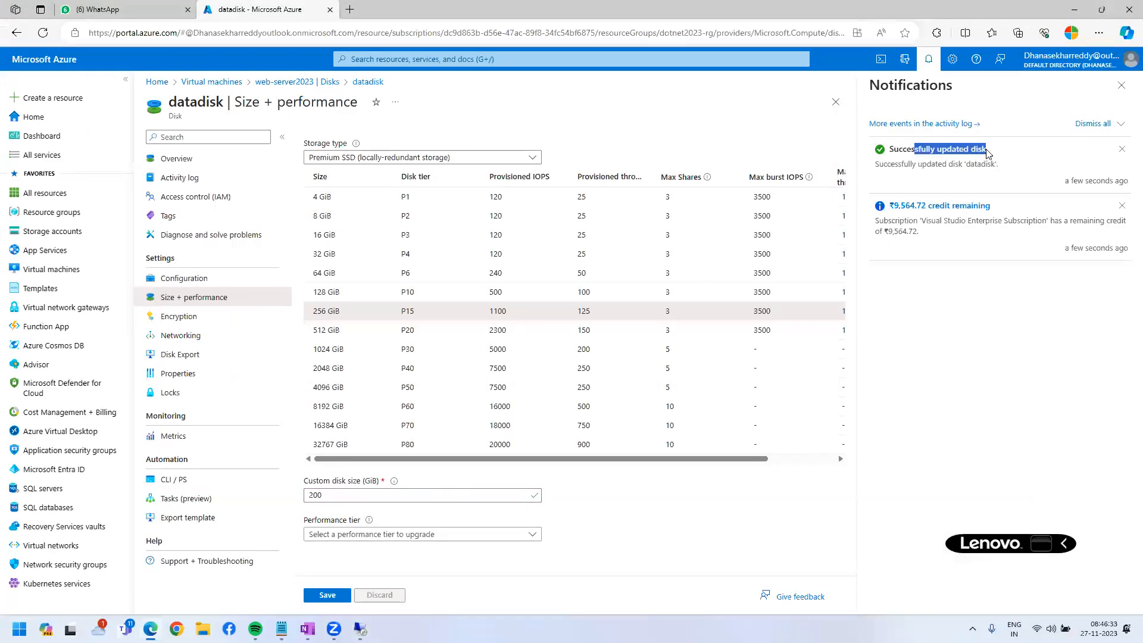
Refresh web-server2023's Disks list and highlight Datadisk now showing 200 GiB.
left_click(1122, 87)
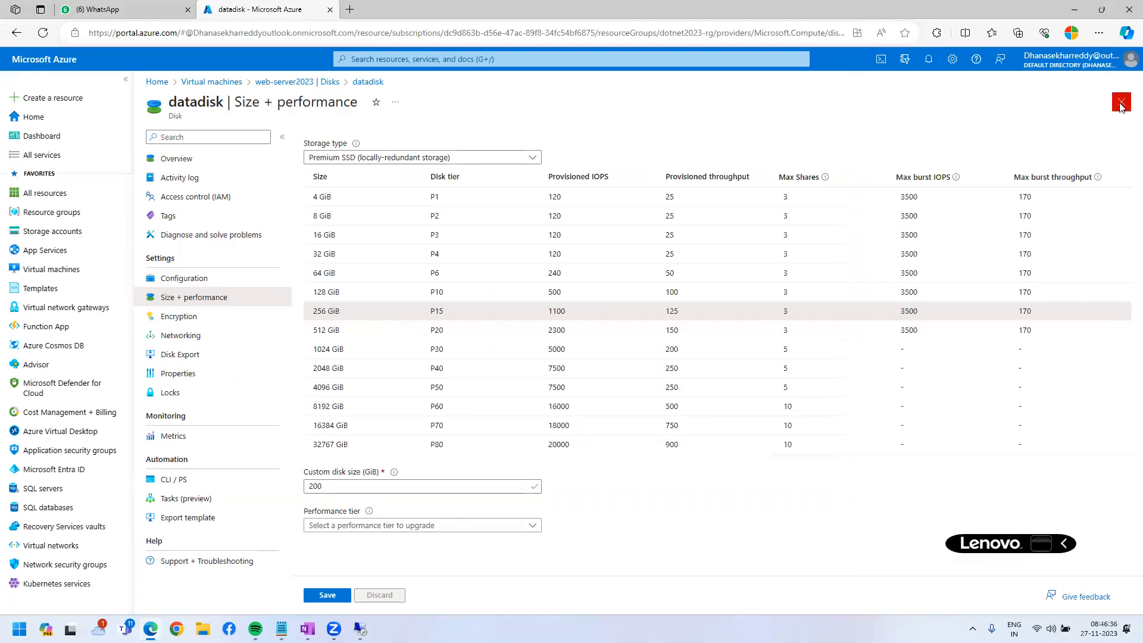
left_click(1122, 101)
left_click(43, 33)
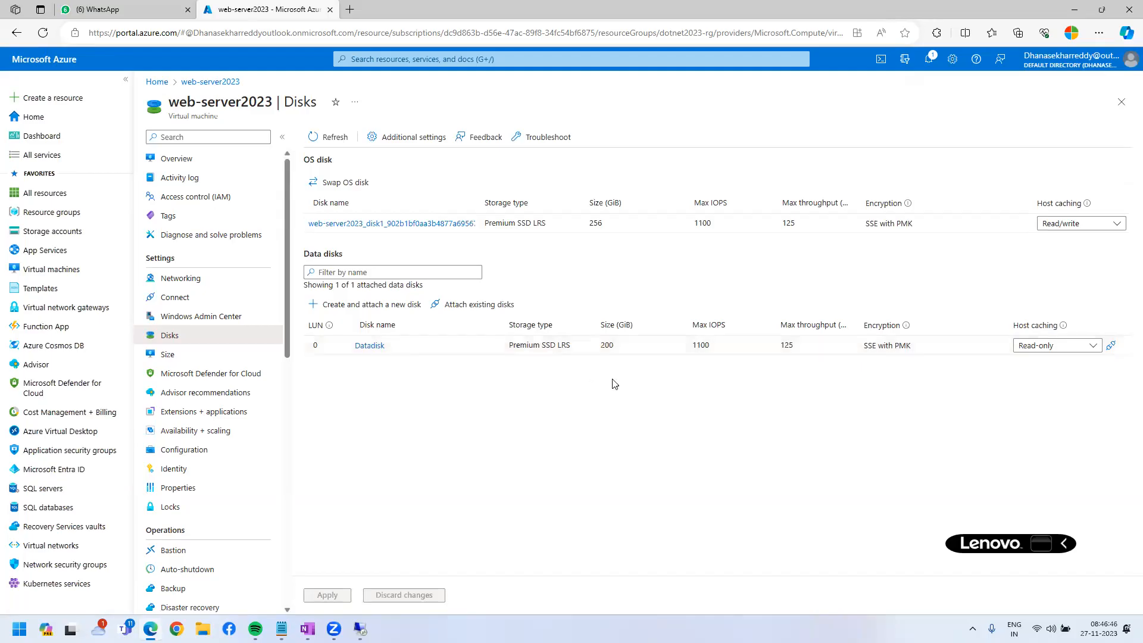
left_click_drag(575, 321, 657, 372)
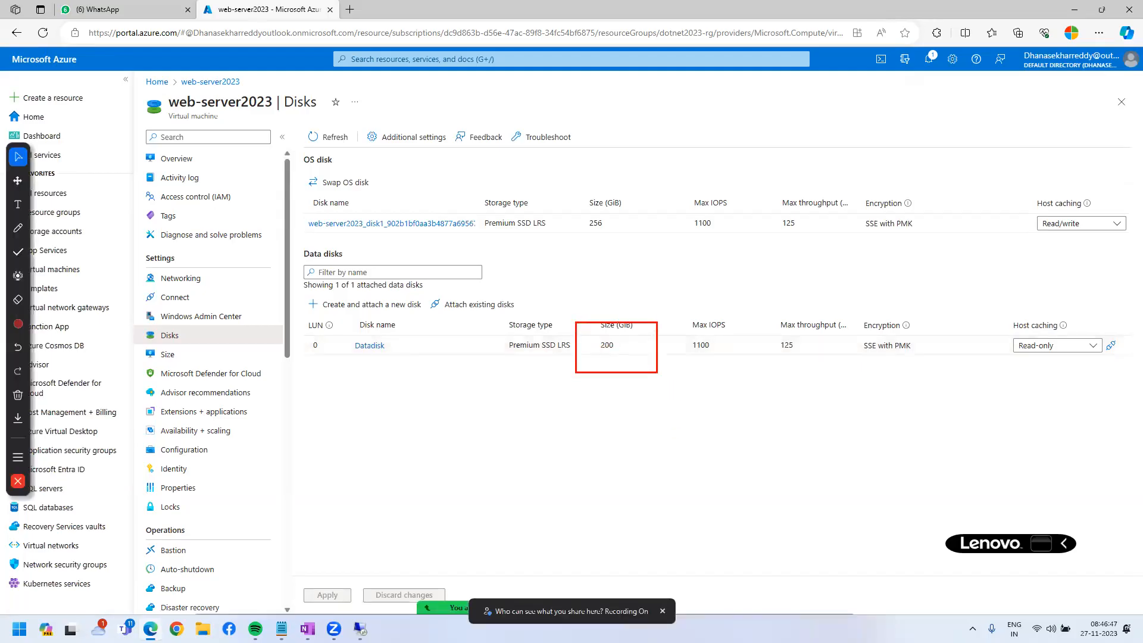
key("Escape")
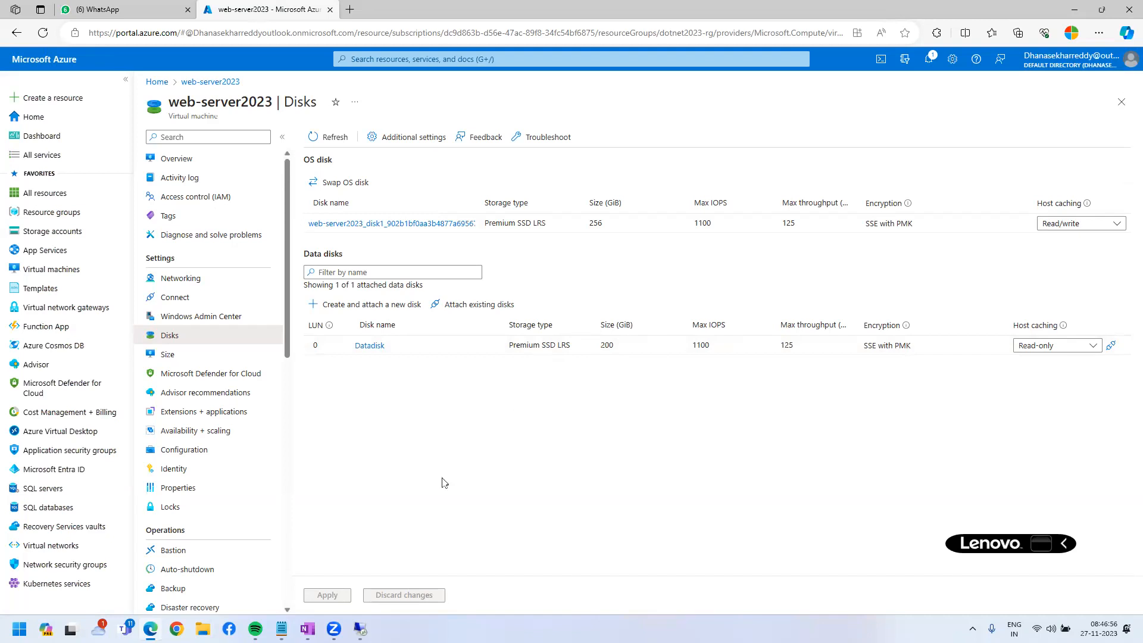
mouse_move(359, 630)
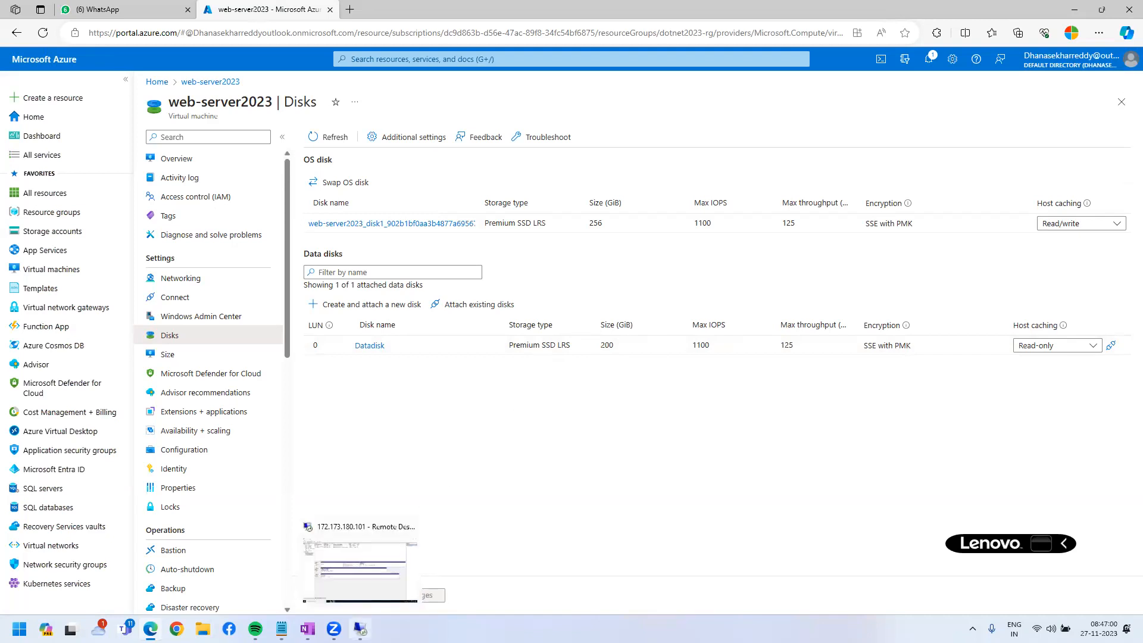
Refresh Disk Management on the remote server so Disk 2 shows 100.00 GB unallocated.
left_click(359, 630)
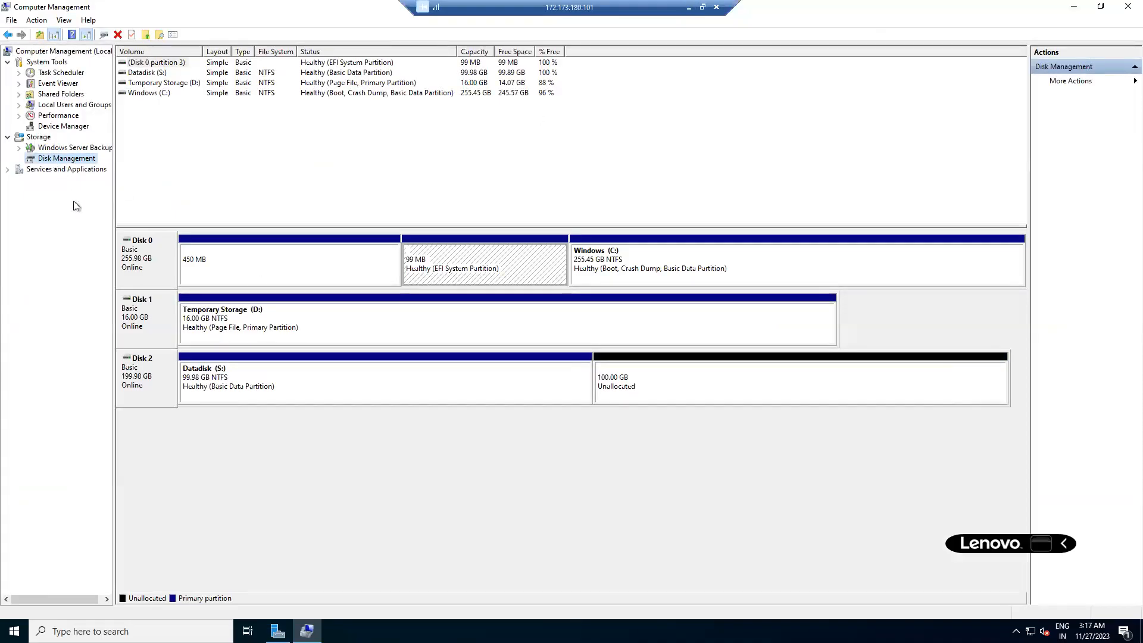
right_click(54, 159)
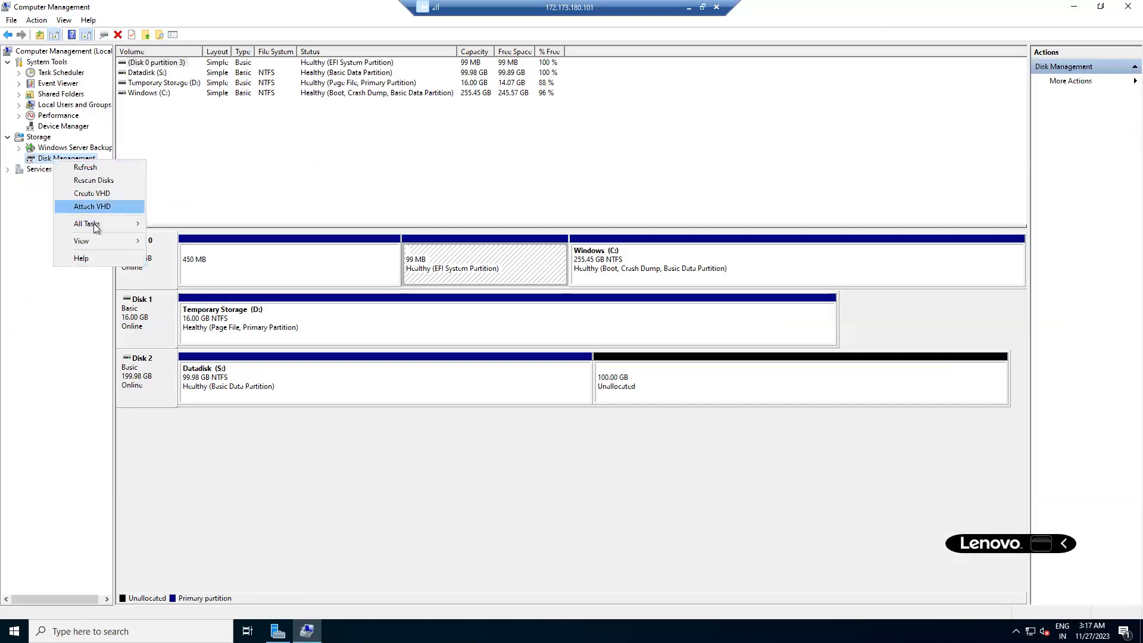
left_click(101, 169)
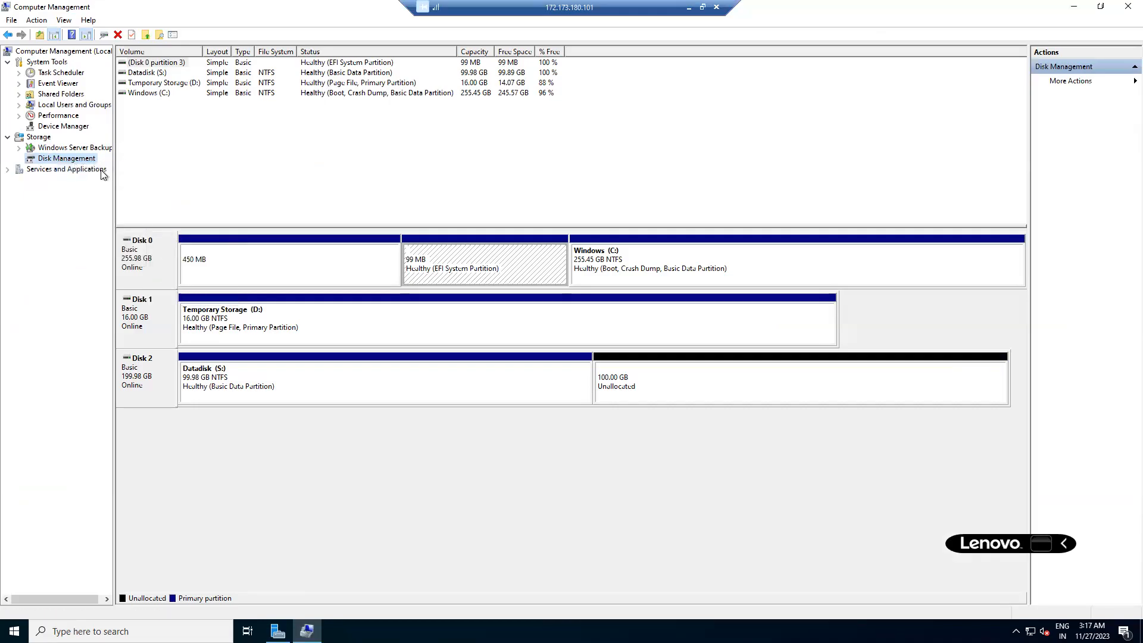
Close Computer Management and view This PC, where Datadisk (S:) shows 99.8 GB free of 99.9 GB.
key("alt+F4")
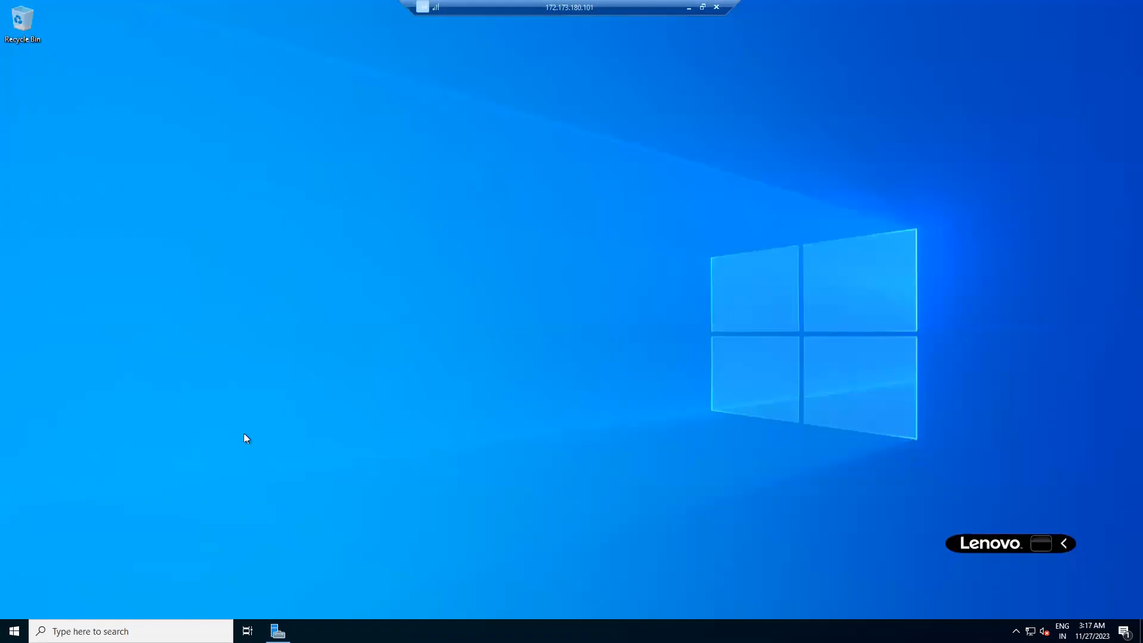
key("super+e")
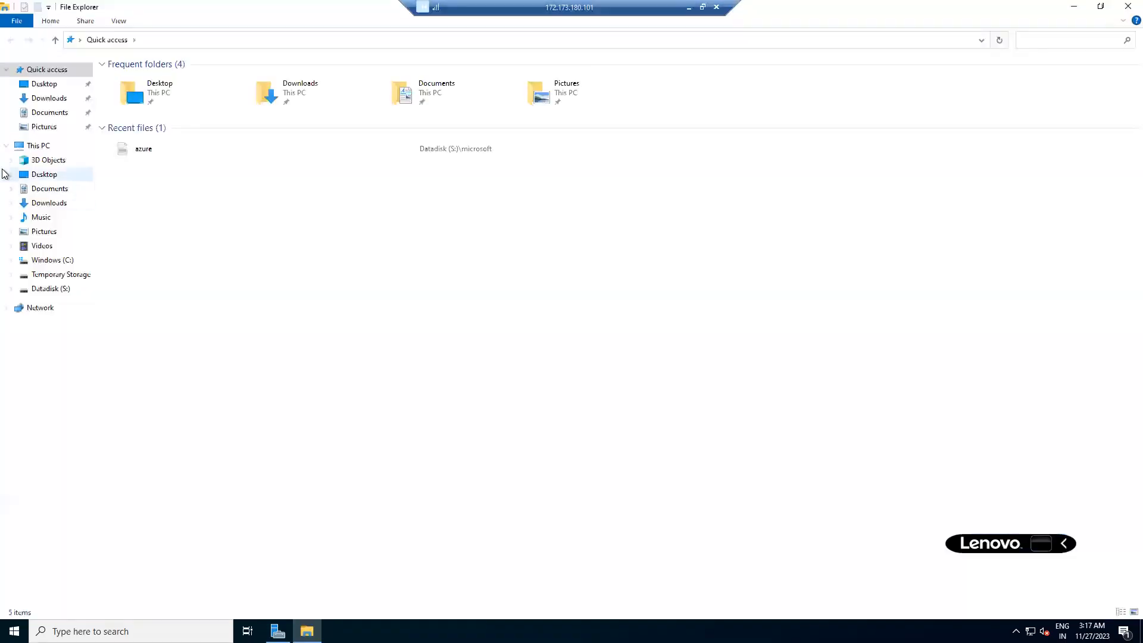
left_click(47, 146)
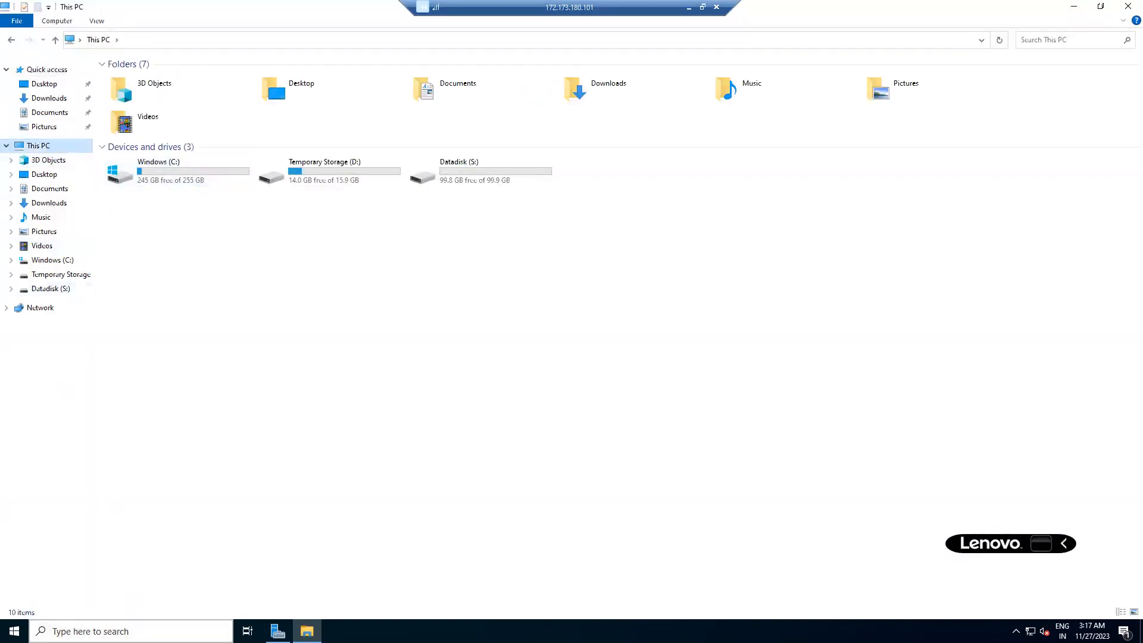
right_click(14, 630)
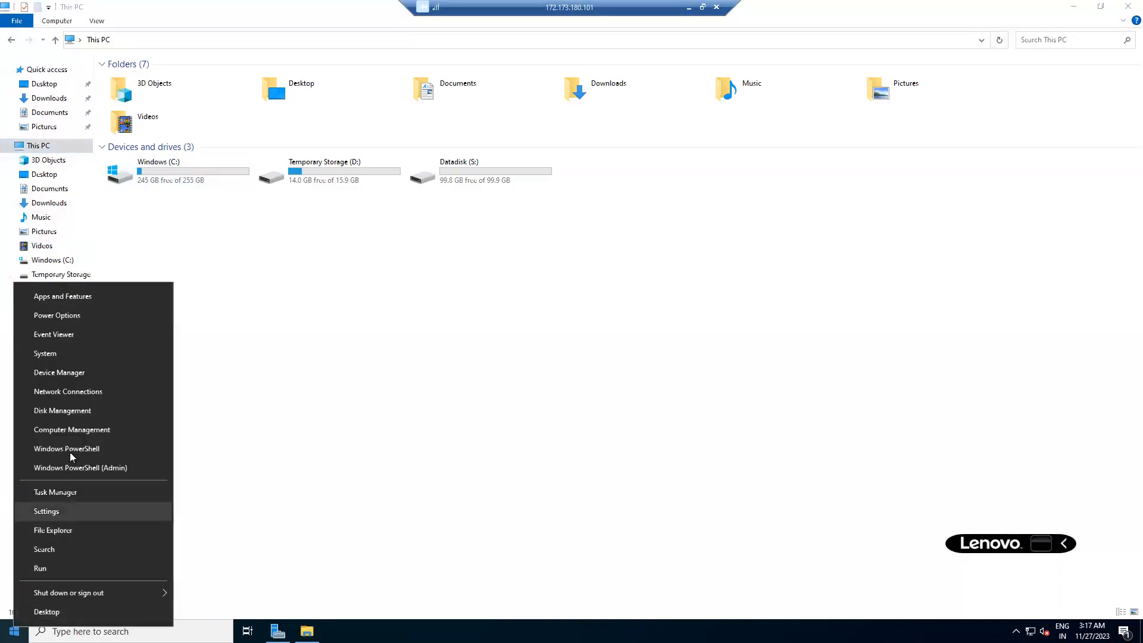
Open Disk Management full screen and mark Datadisk (S:) beside the 100 GB unallocated space.
left_click(73, 412)
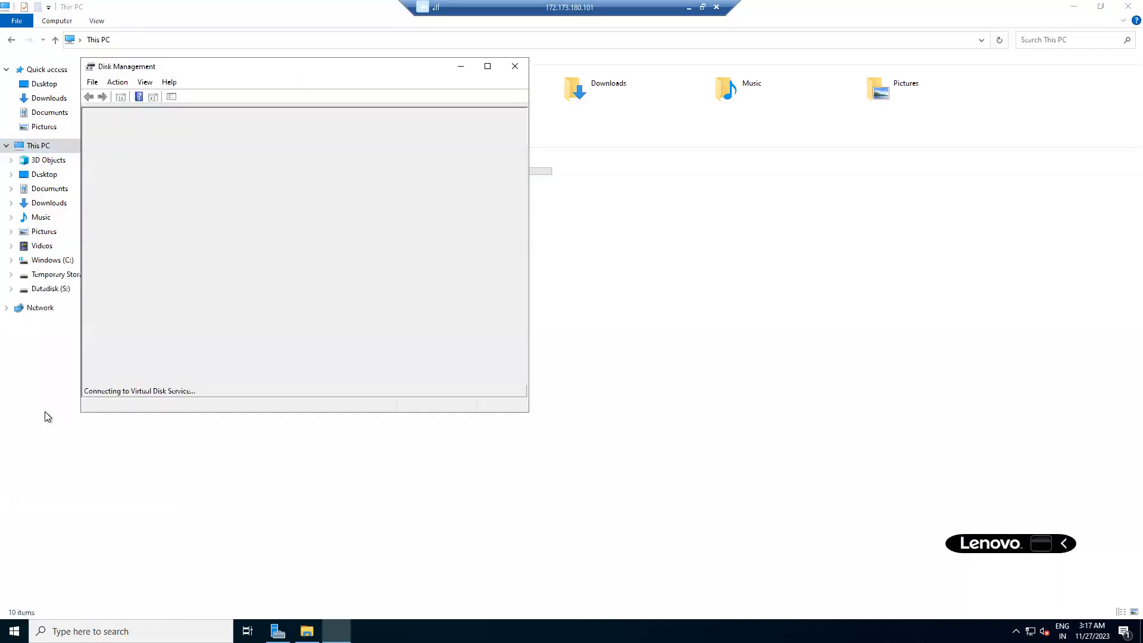
left_click(486, 66)
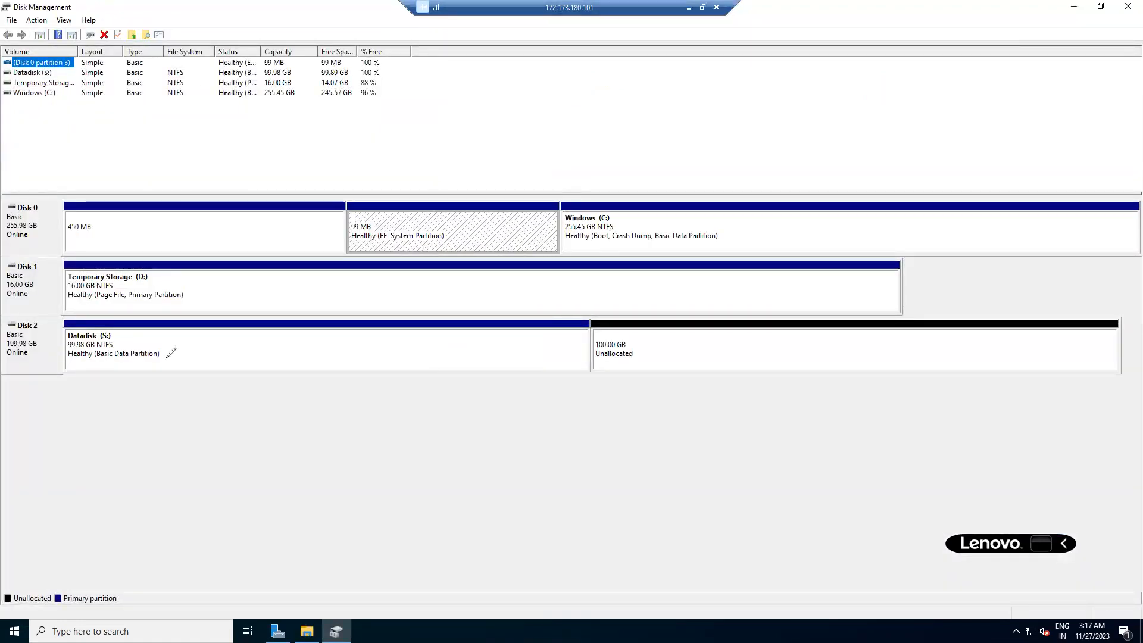
mouse_move(83, 309)
left_mouse_down()
mouse_move(147, 429)
mouse_move(592, 391)
mouse_move(716, 407)
left_mouse_up()
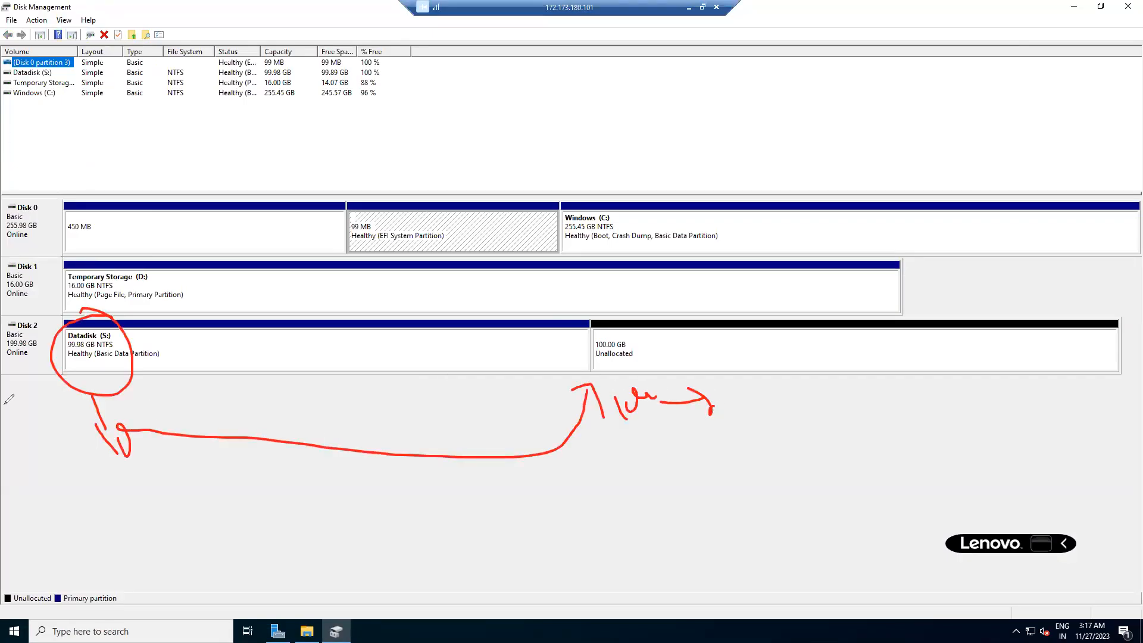
key("Escape")
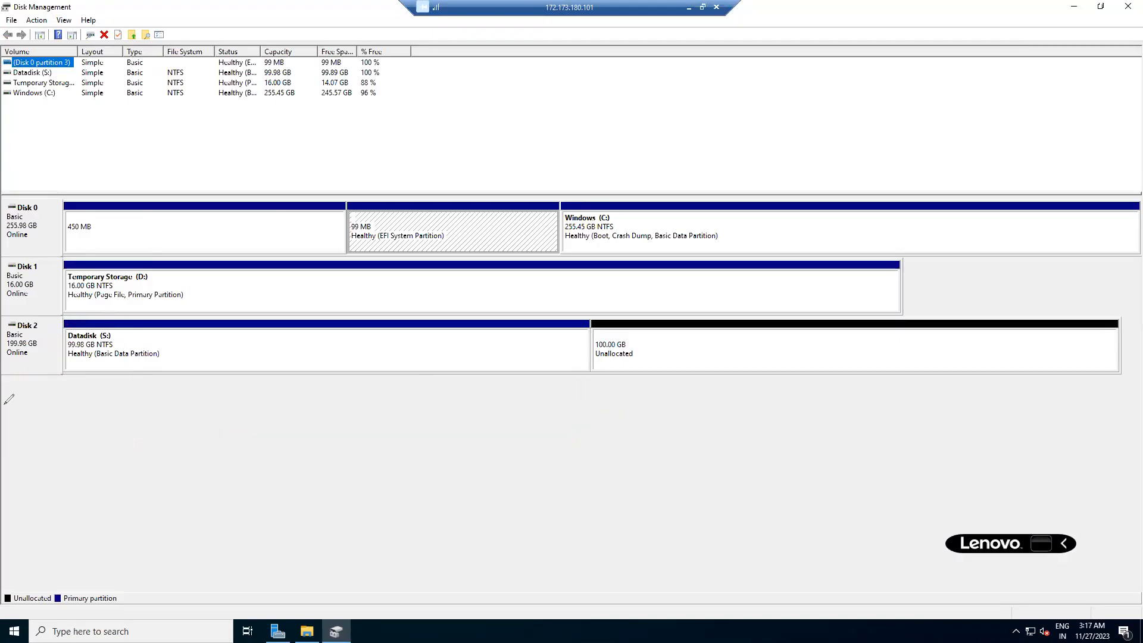
Extend Datadisk (S:) with all 102400 MB of unallocated space to reach 199.98 GB.
right_click(188, 337)
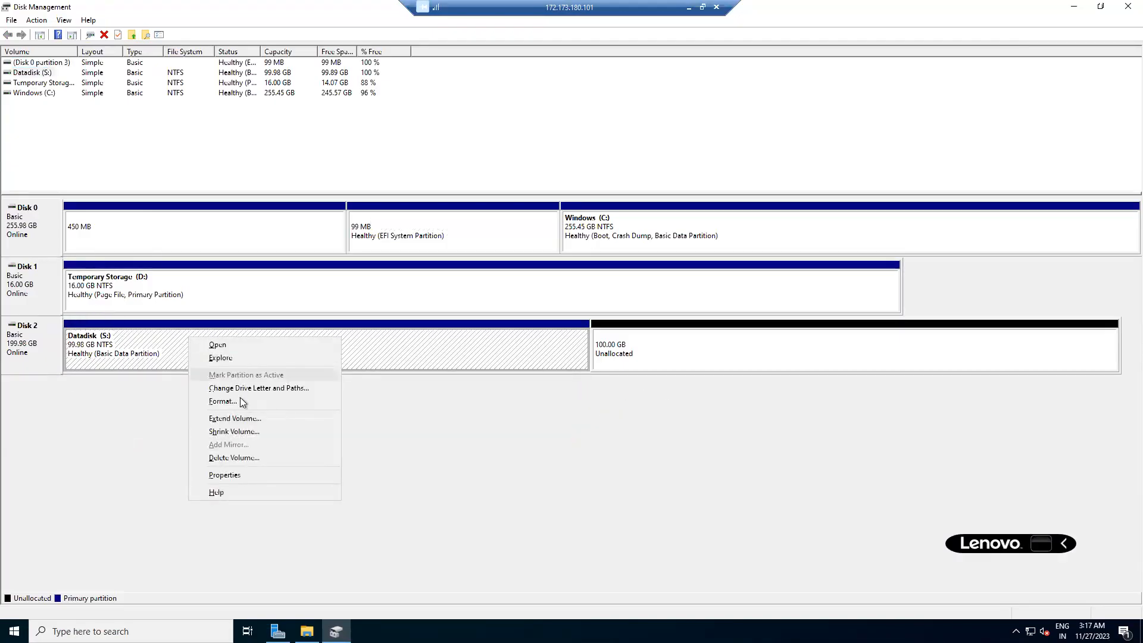
left_click(241, 419)
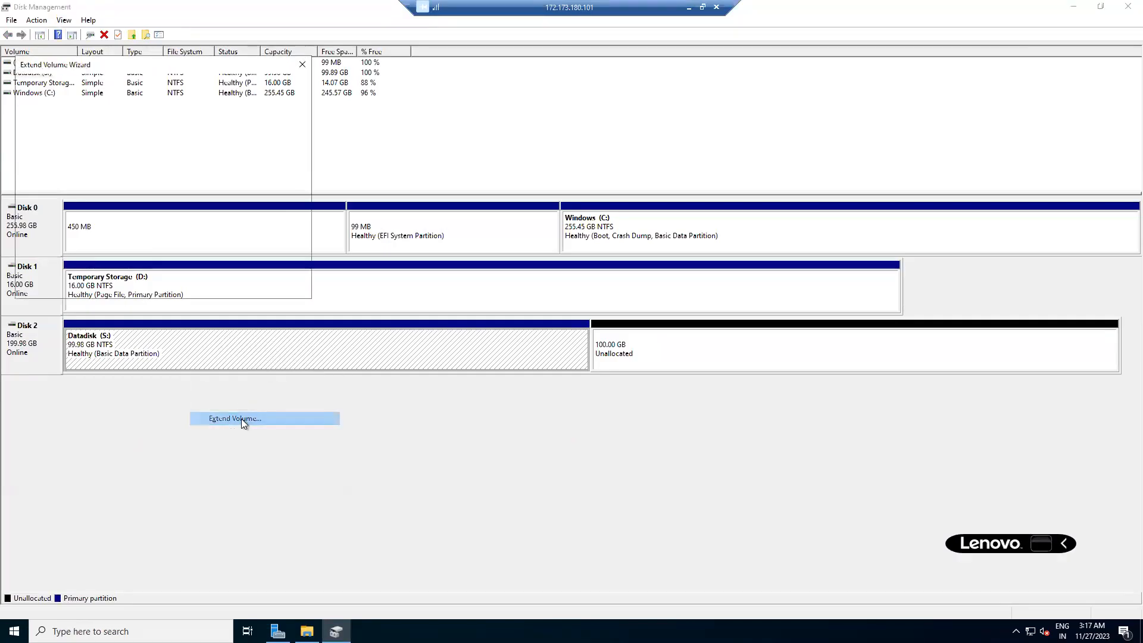
left_click(228, 290)
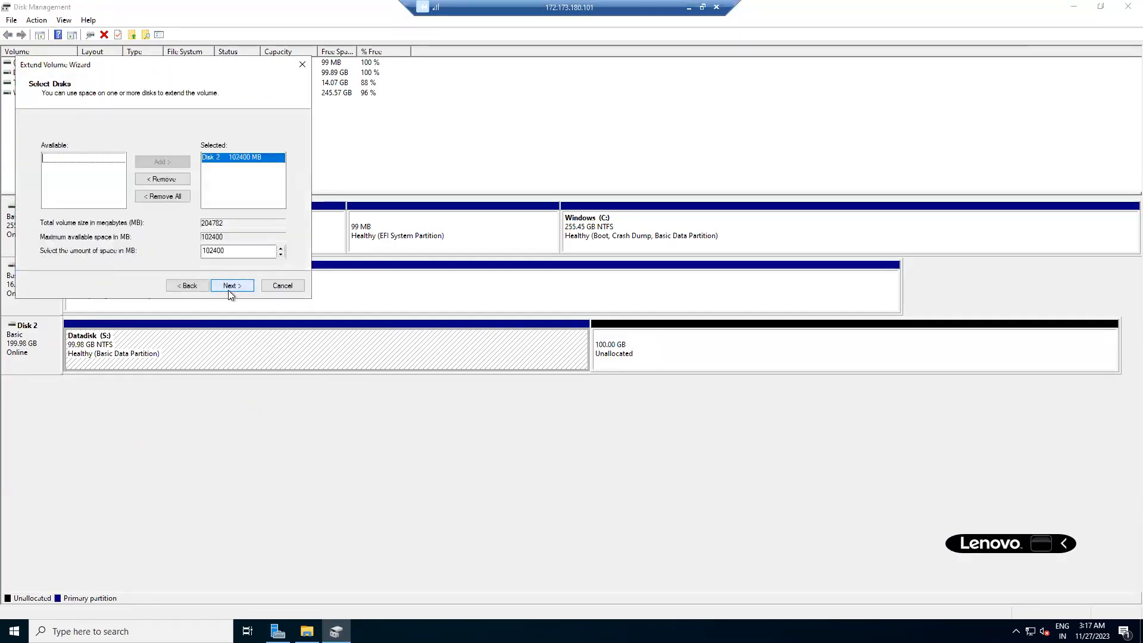
left_click(227, 291)
left_click(231, 286)
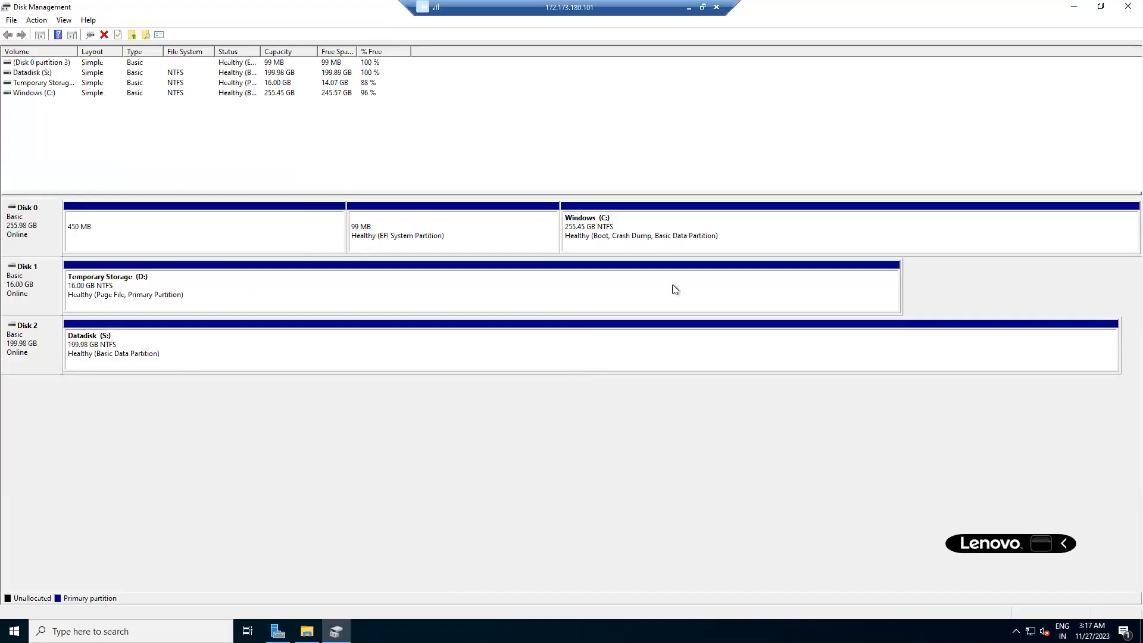
Confirm This PC shows Datadisk (S:) at 199 GB, then open web-server2023's Azure Overview.
left_click(1121, 11)
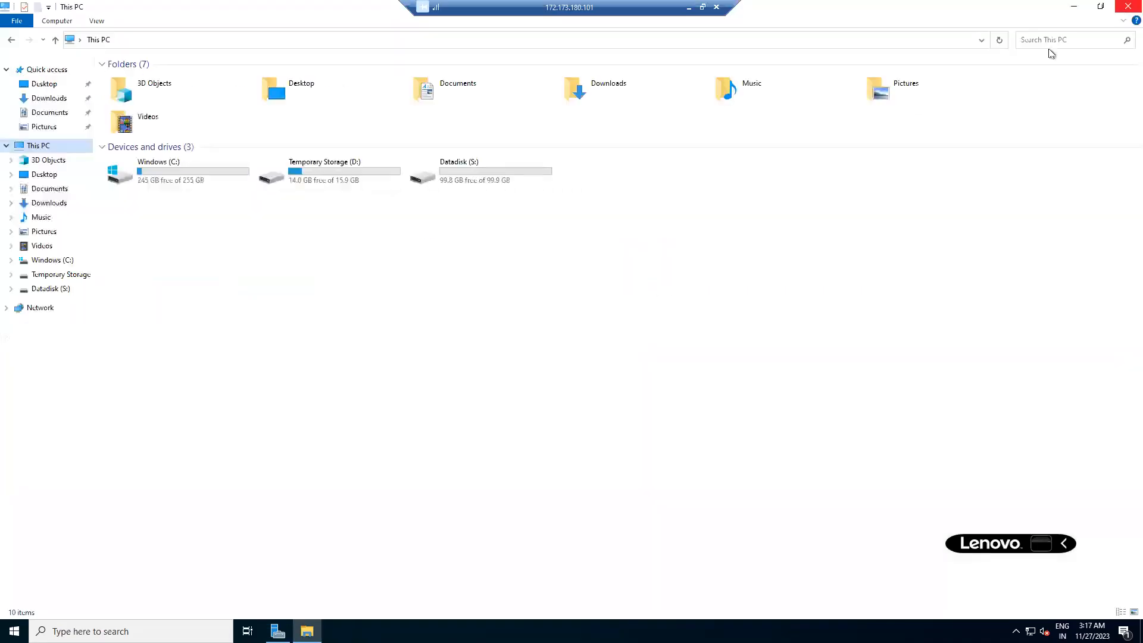
left_click(999, 40)
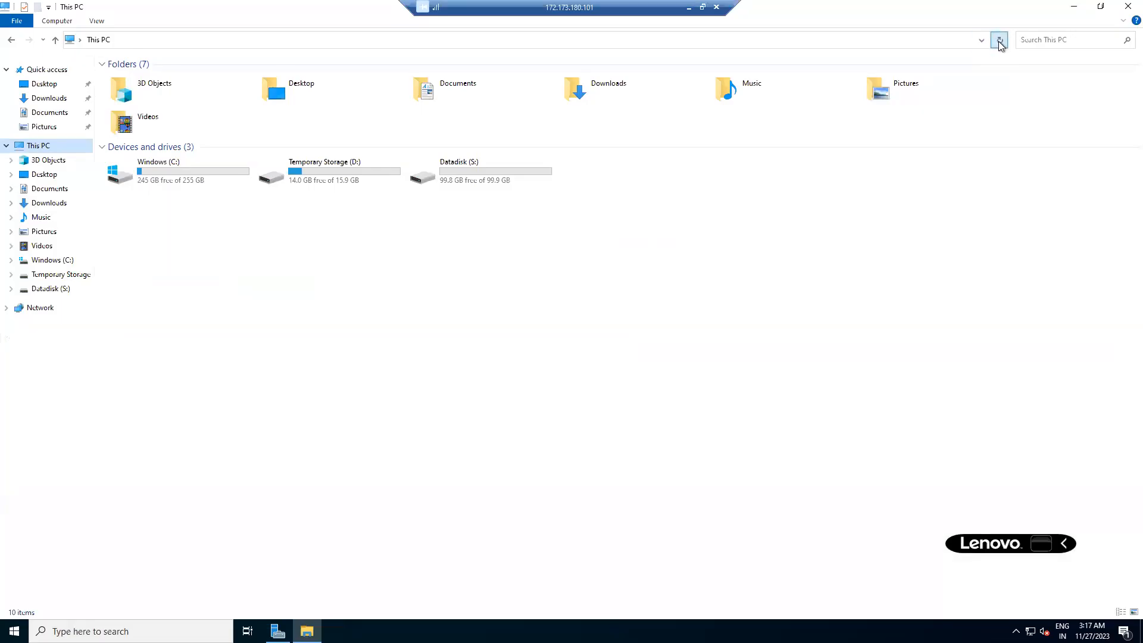
left_click(480, 182)
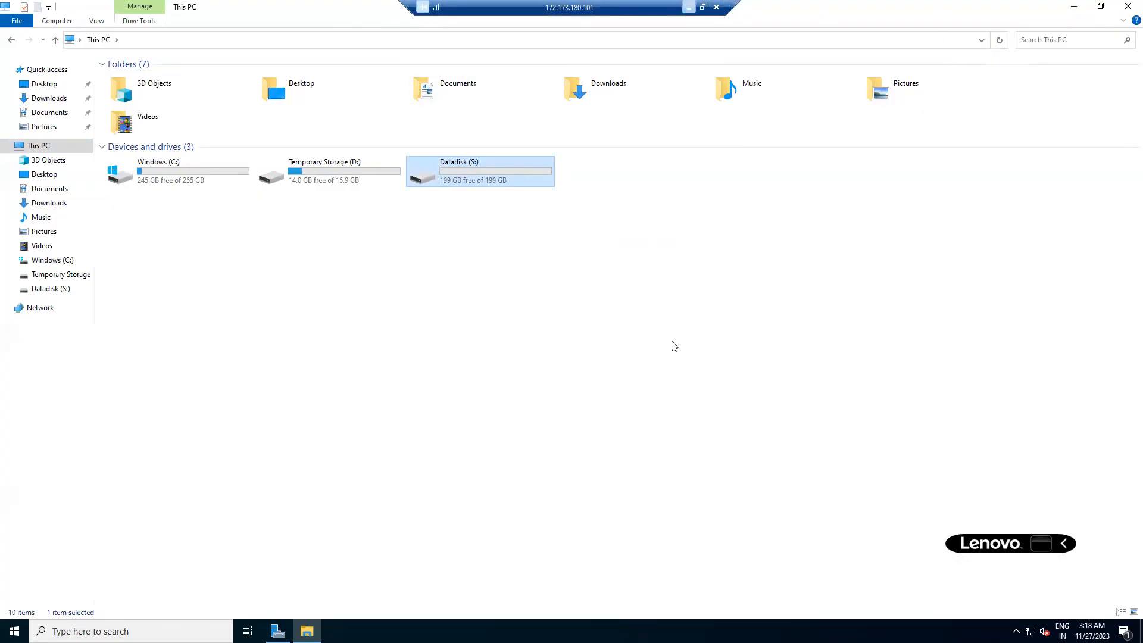
left_click(688, 7)
left_click(176, 159)
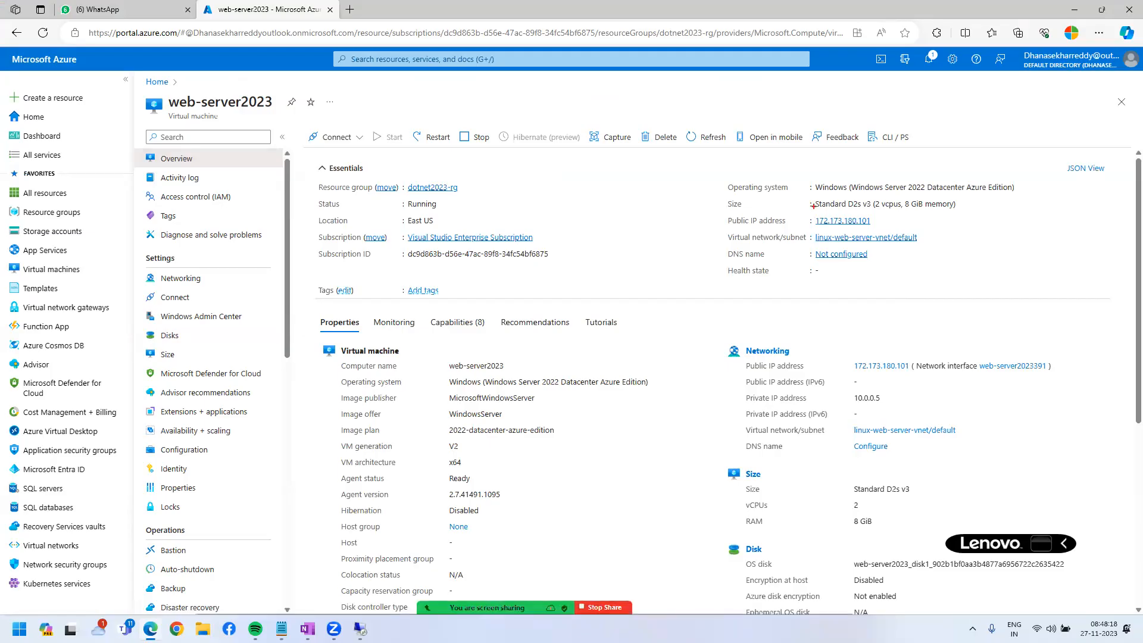
Annotate the Standard D2s v3 VM size on the Overview, writing 4 and 8 beside it.
mouse_move(811, 192)
left_mouse_down()
mouse_move(997, 218)
mouse_move(947, 226)
mouse_move(952, 271)
left_mouse_up()
left_click_drag(924, 255, 976, 257)
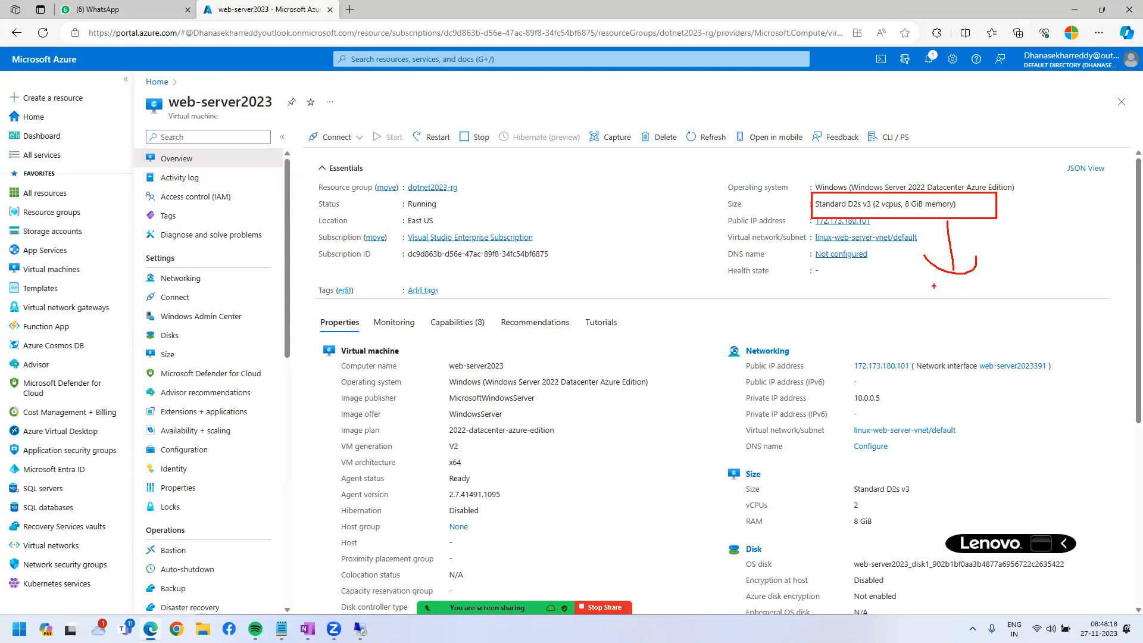
mouse_move(863, 200)
left_mouse_down()
mouse_move(857, 177)
mouse_move(870, 170)
left_mouse_up()
mouse_move(807, 118)
left_mouse_down()
mouse_move(845, 152)
mouse_move(886, 136)
mouse_move(853, 119)
mouse_move(893, 125)
mouse_move(907, 110)
mouse_move(893, 87)
mouse_move(866, 86)
left_mouse_up()
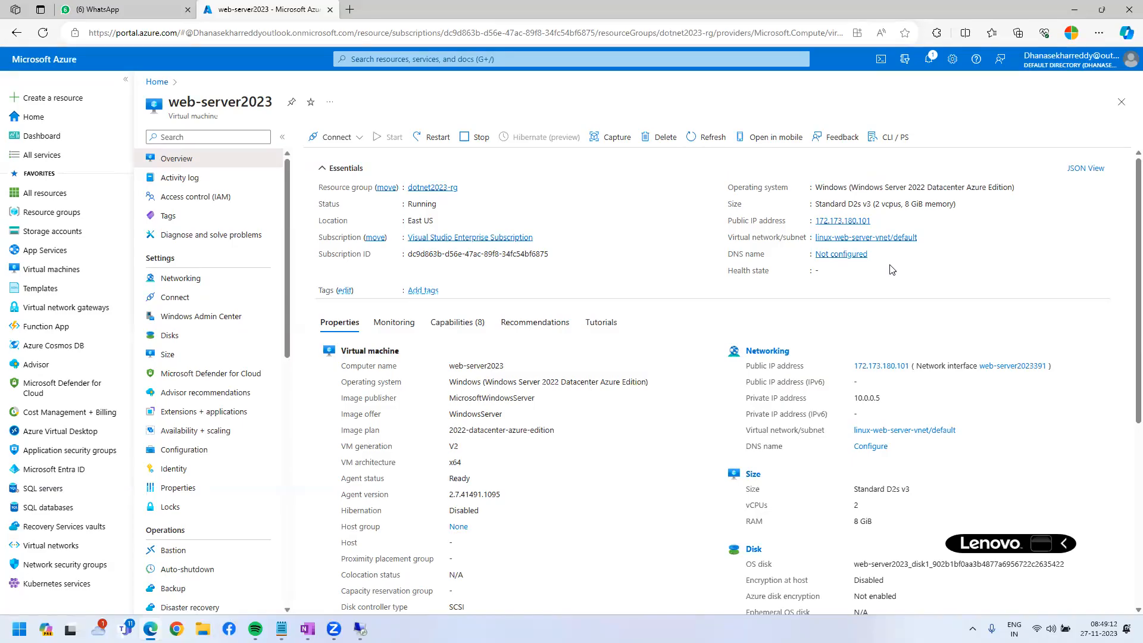
In web-server2023's size list, select Standard_DS3_v2 instead of D2as_v4.
left_click(167, 355)
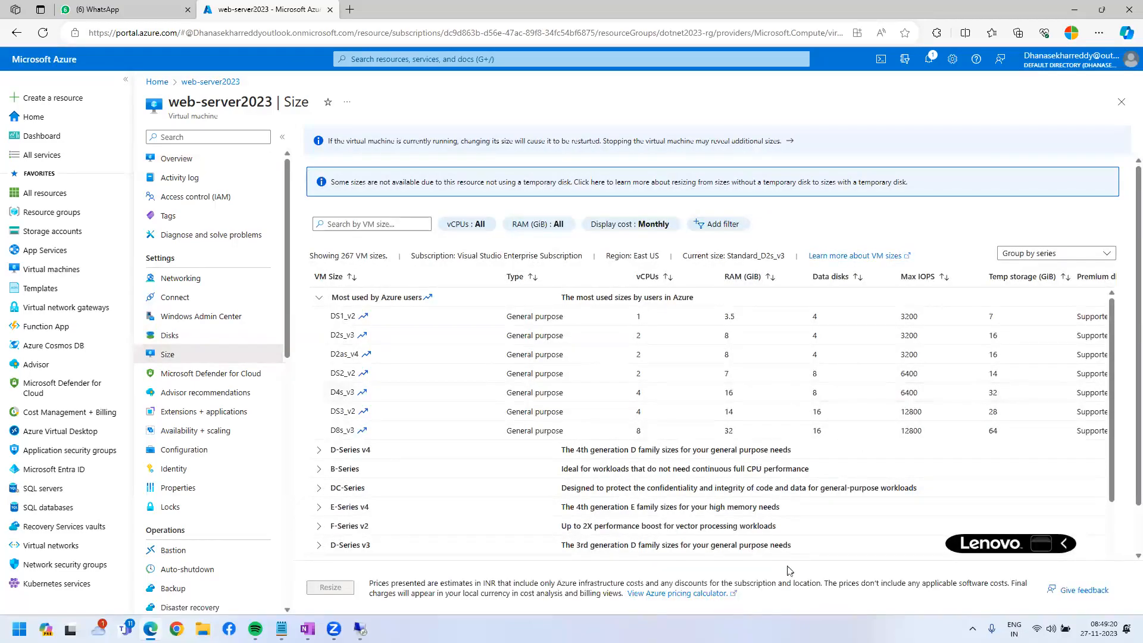
left_click(673, 357)
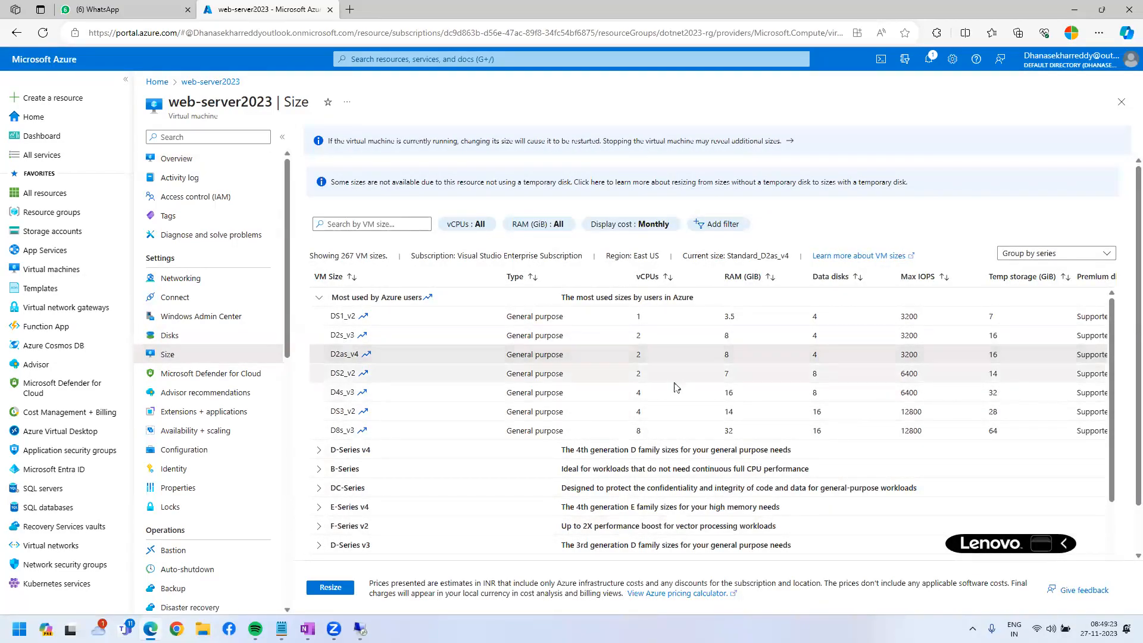
left_click(673, 415)
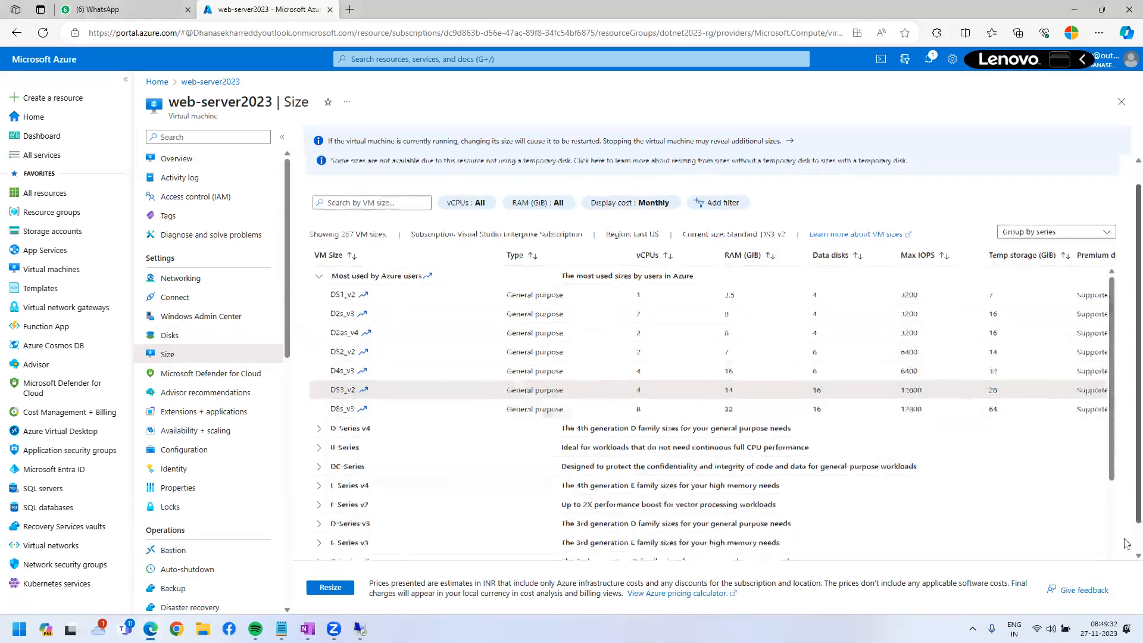
scroll(1124, 459, "down", 1)
scroll(1051, 543, "right", 2)
scroll(1052, 543, "right", 1)
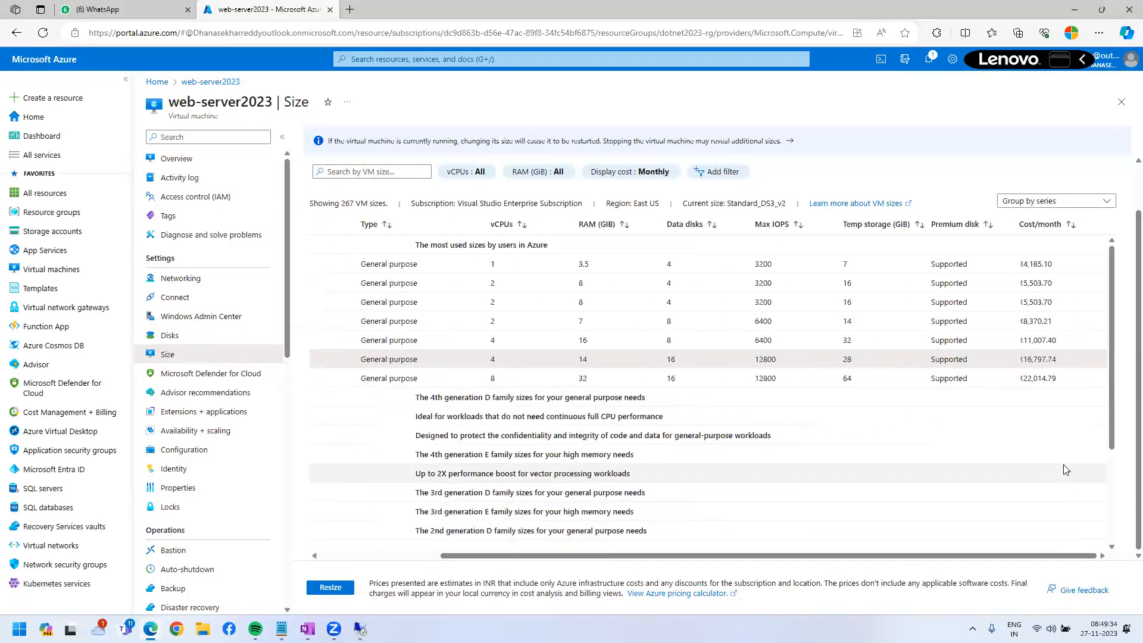
Annotate the DS3_v2 monthly cost of ₹16,797.74 with a box and arrow, then clear it.
key("ctrl+2")
left_click_drag(1014, 352, 1075, 372)
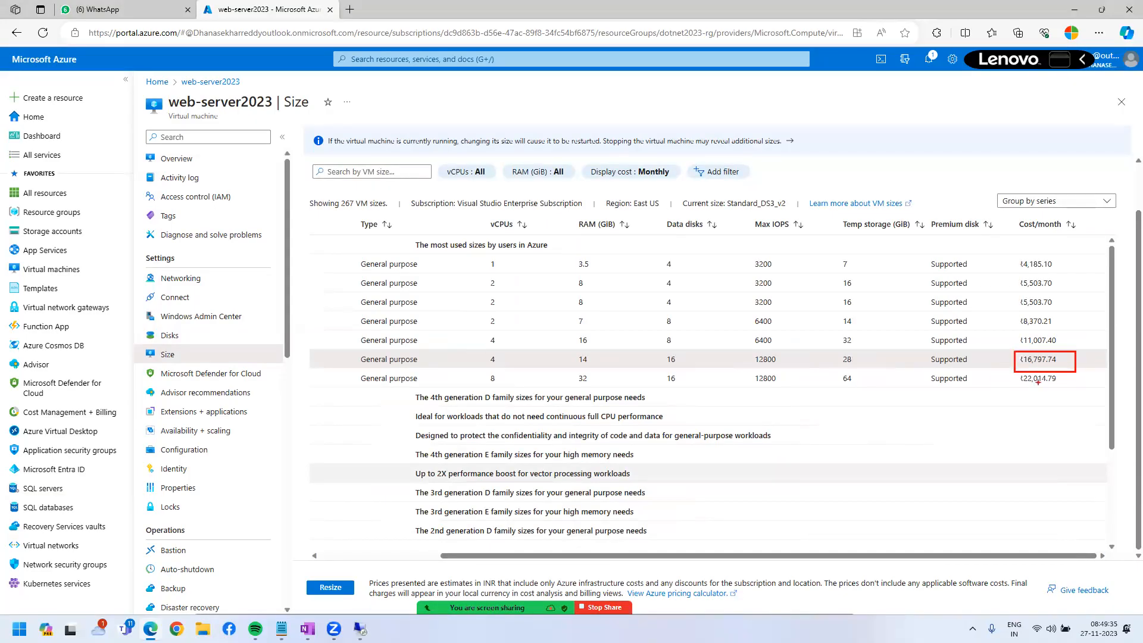
mouse_move(1031, 366)
left_mouse_down()
mouse_move(1030, 409)
mouse_move(1041, 410)
left_mouse_up()
key("Escape")
Resize the VM to Standard_DS3_v2 and check the remote desktop session.
left_click(332, 588)
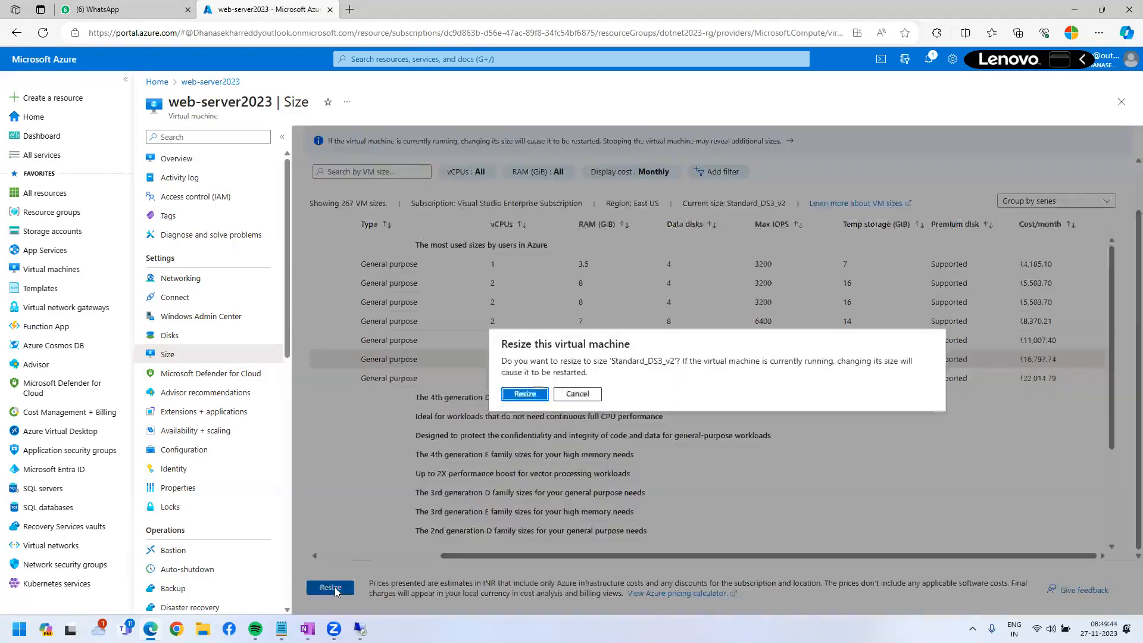
left_click(515, 393)
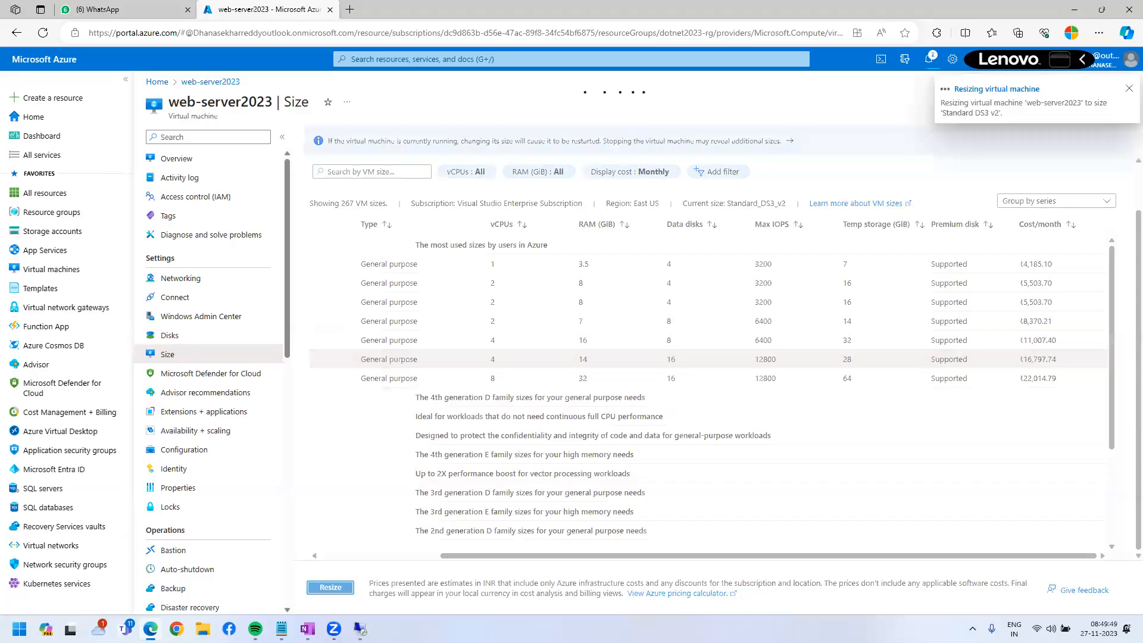
left_click(360, 628)
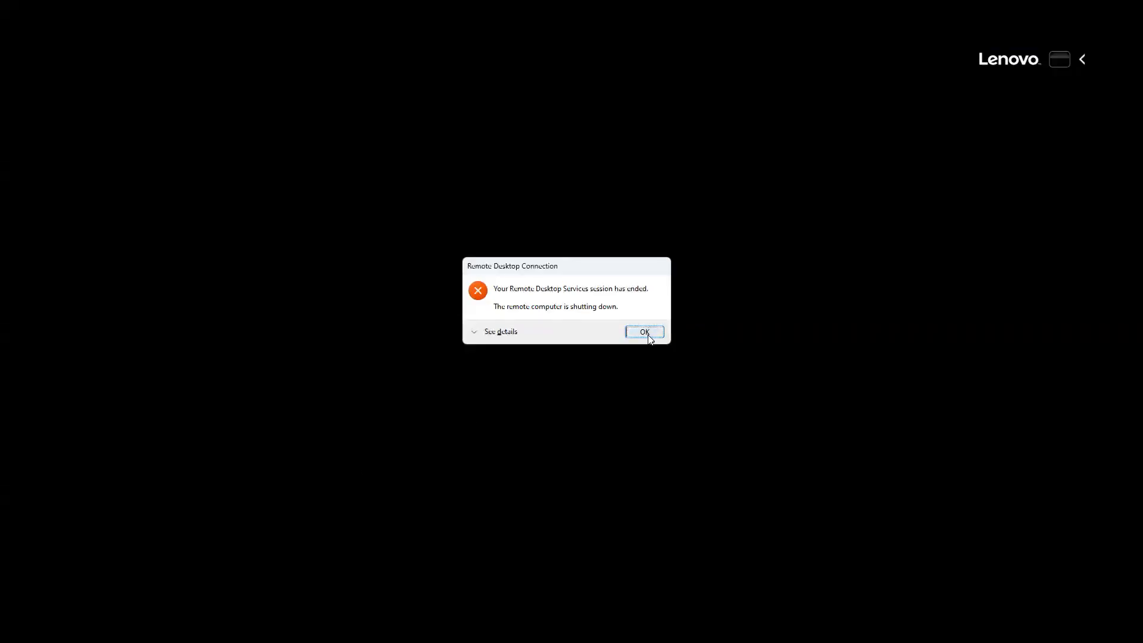
Dismiss the Remote Desktop message saying the session has ended.
left_click(646, 333)
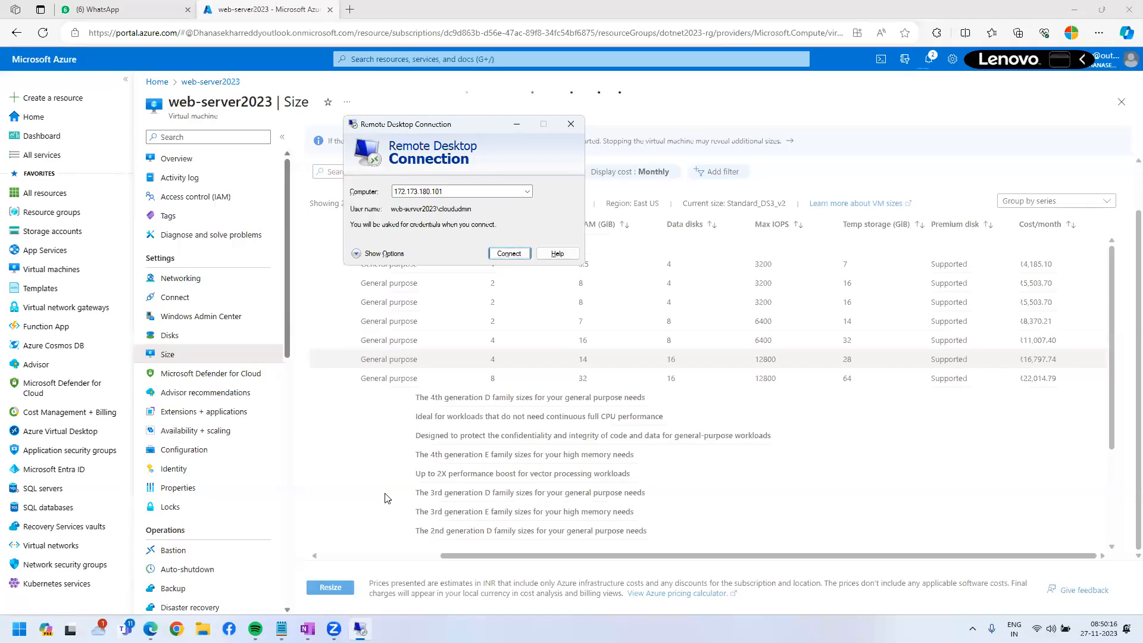
Close the Remote Desktop Connection dialog to get back to the Azure Size page.
left_click(571, 123)
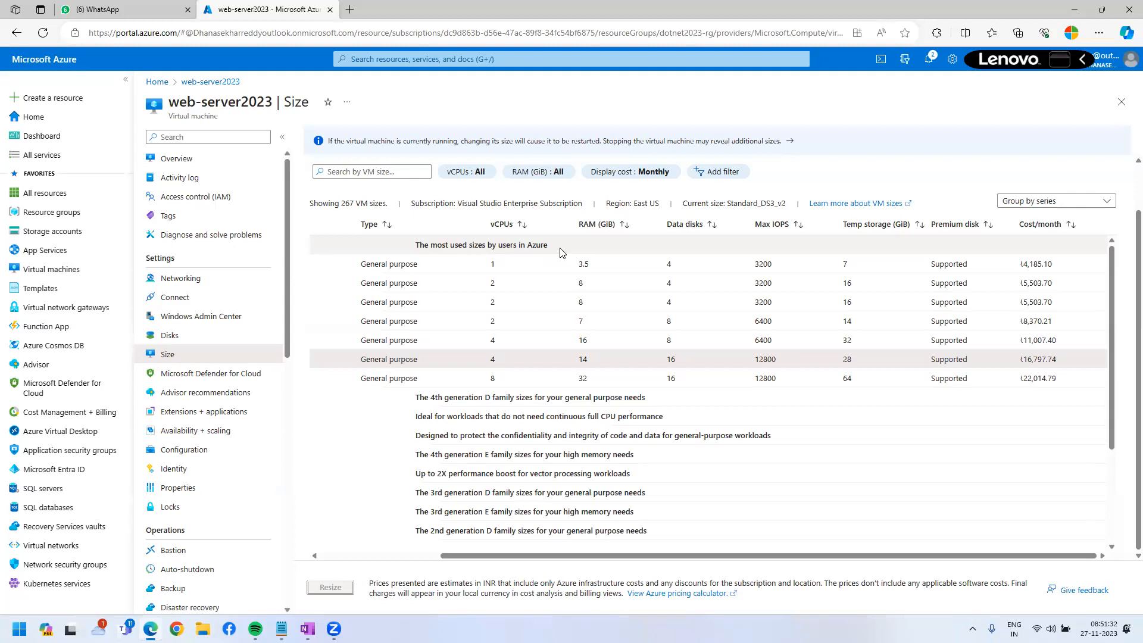
Check the resize notification, then refresh web-server2023's Overview to update its size details.
left_click(928, 59)
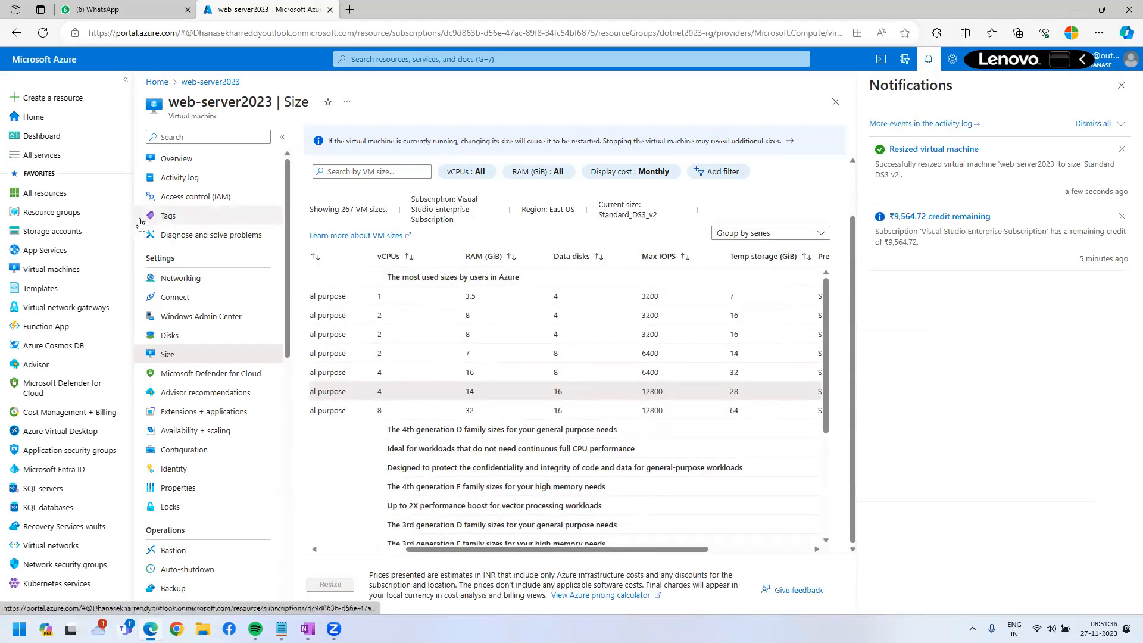
left_click(177, 158)
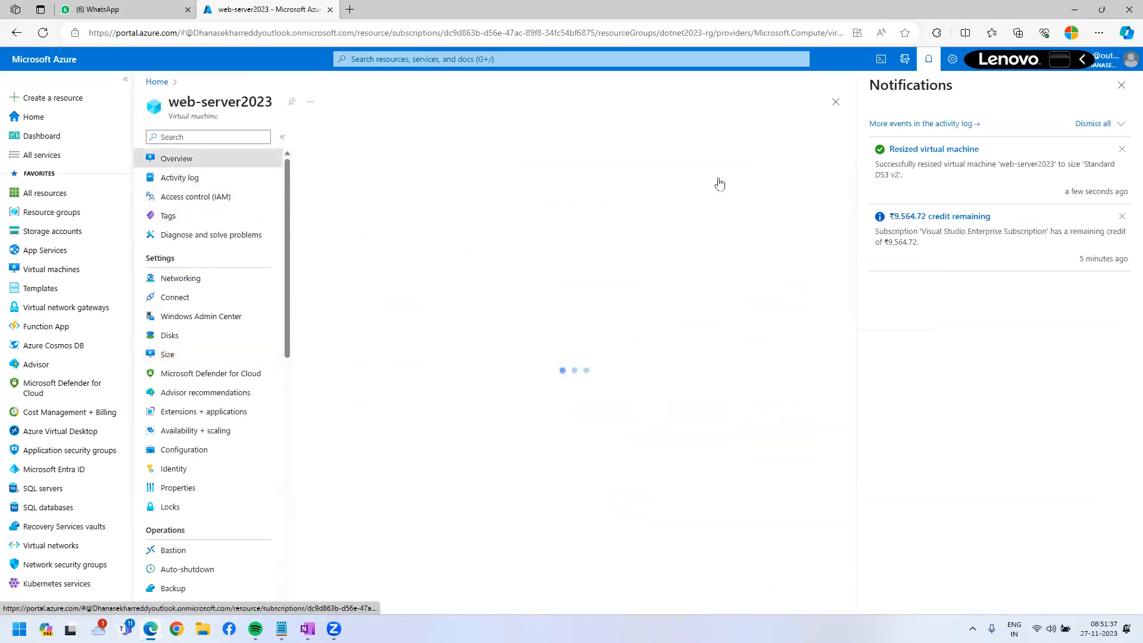
left_click(1121, 85)
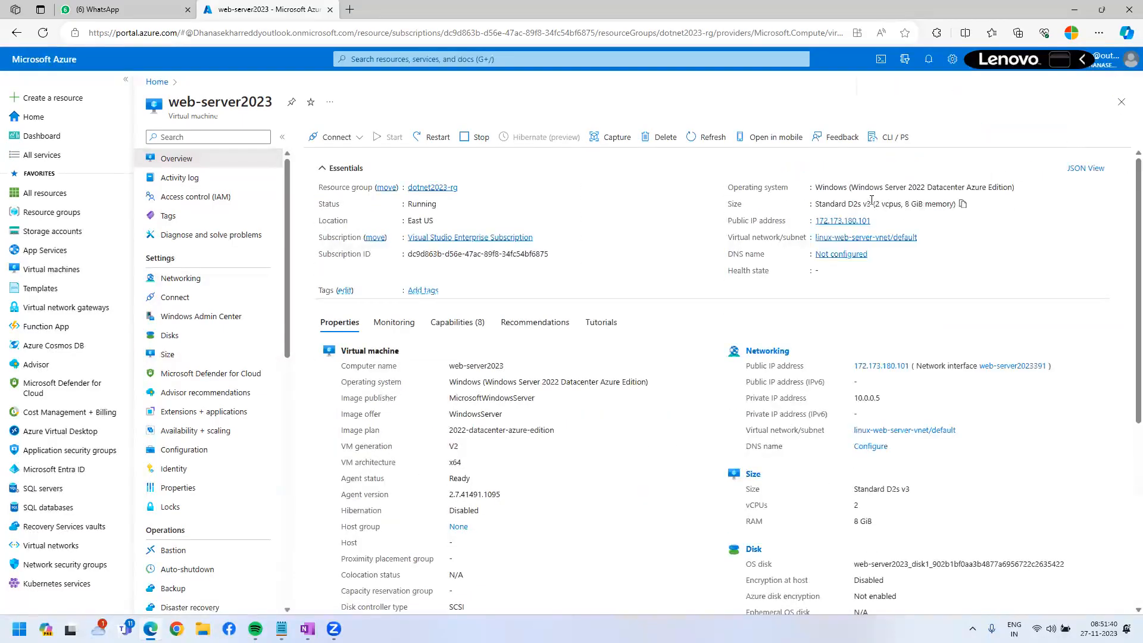
left_click_drag(957, 203, 870, 204)
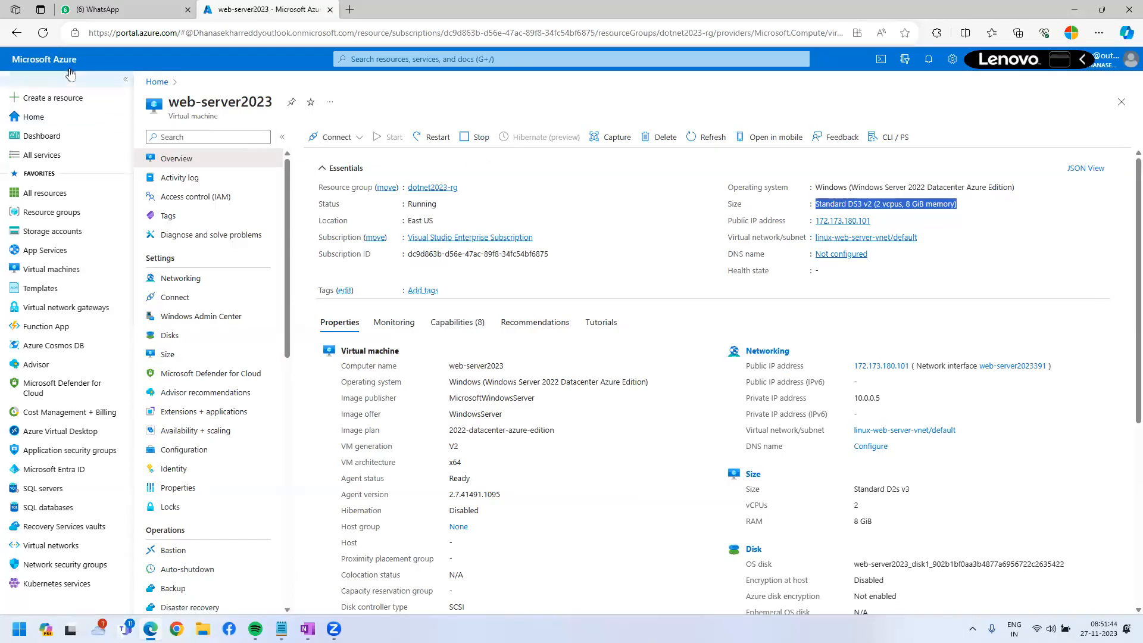
left_click(49, 37)
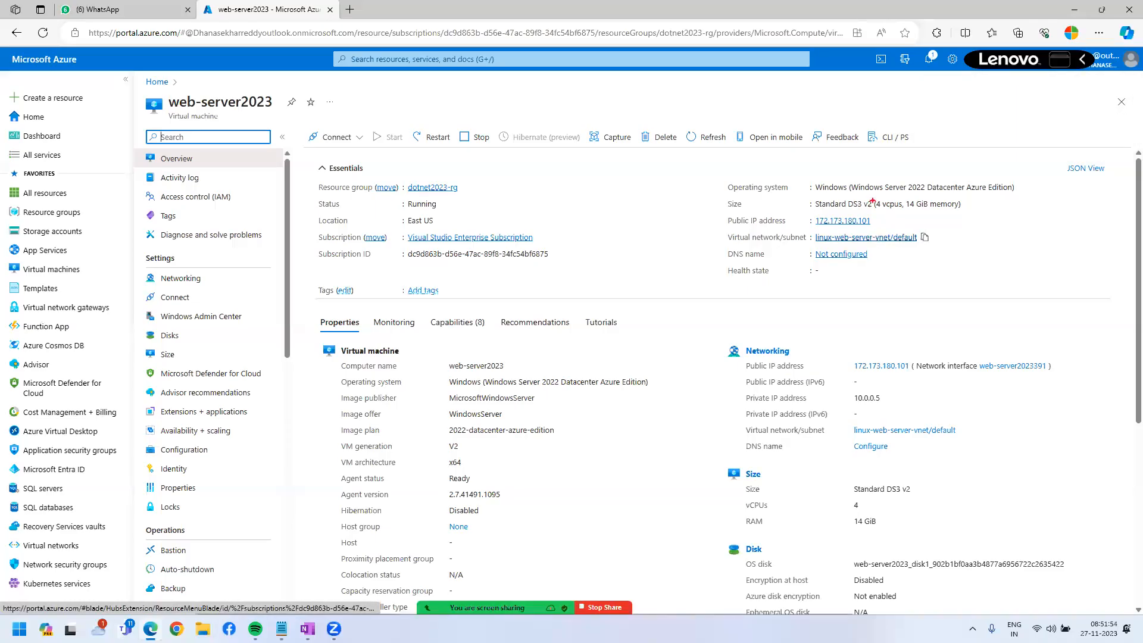
Annotate the new Standard DS3 v2 size (4 vcpus, 14 GiB memory) with a box, arrows and a note.
left_click_drag(871, 194, 976, 218)
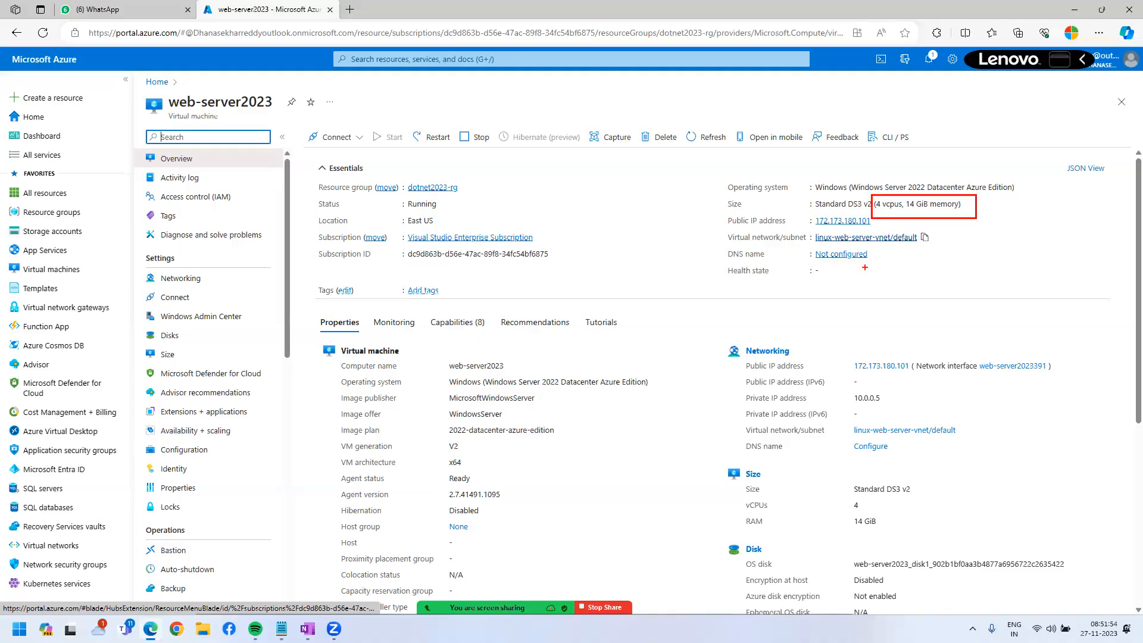
mouse_move(889, 219)
left_mouse_down()
mouse_move(897, 284)
mouse_move(907, 272)
left_mouse_up()
mouse_move(977, 211)
left_mouse_down()
mouse_move(1042, 207)
mouse_move(1066, 191)
left_mouse_up()
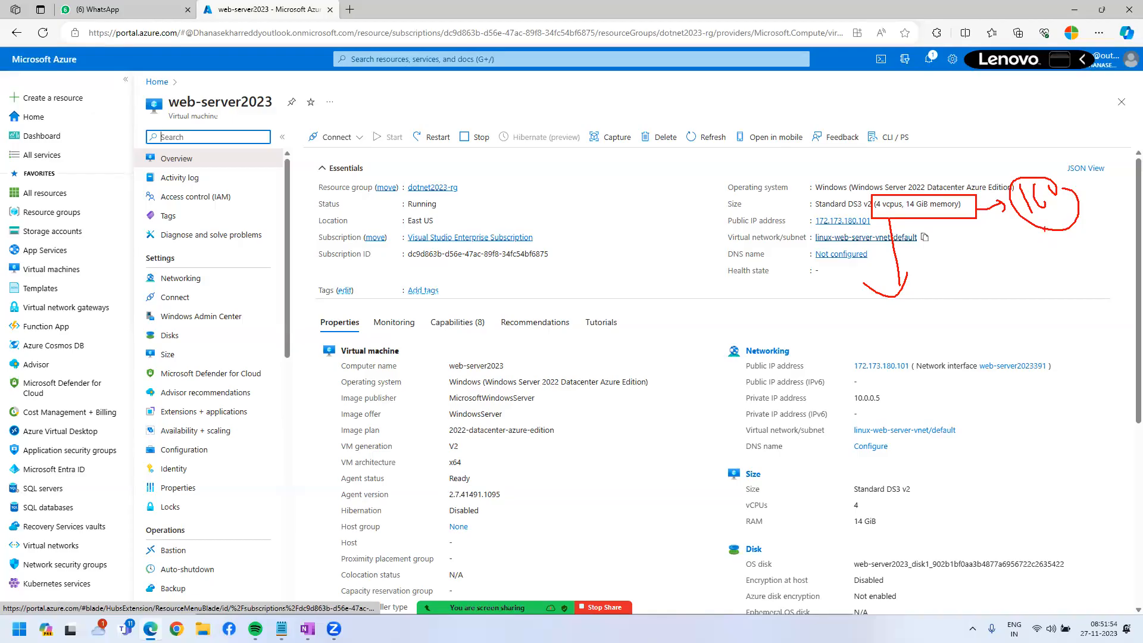
mouse_move(906, 219)
left_mouse_down()
mouse_move(911, 293)
mouse_move(946, 281)
left_mouse_up()
mouse_move(908, 278)
left_mouse_down()
mouse_move(974, 292)
mouse_move(1000, 274)
mouse_move(1014, 298)
left_mouse_up()
mouse_move(1022, 280)
left_mouse_down()
mouse_move(1028, 291)
mouse_move(1058, 282)
left_mouse_up()
mouse_move(1054, 275)
left_mouse_down()
mouse_move(1008, 258)
mouse_move(1039, 245)
left_mouse_up()
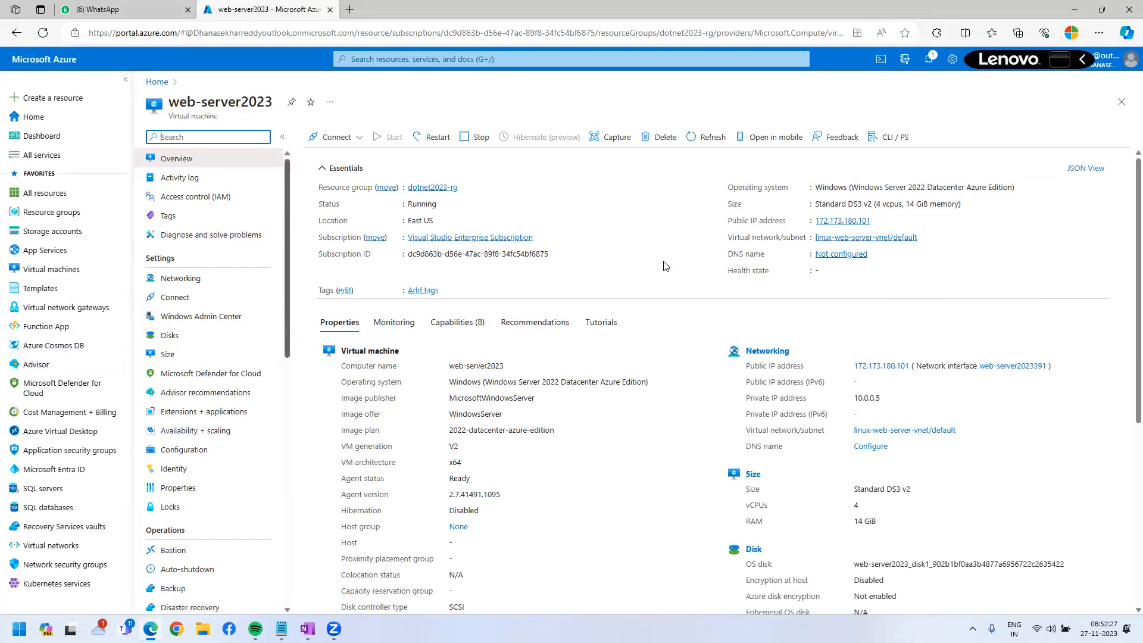
Pick Standard_D2as_v4, highlight its 5,503.70 monthly cost, and request the resize.
left_click(202, 357)
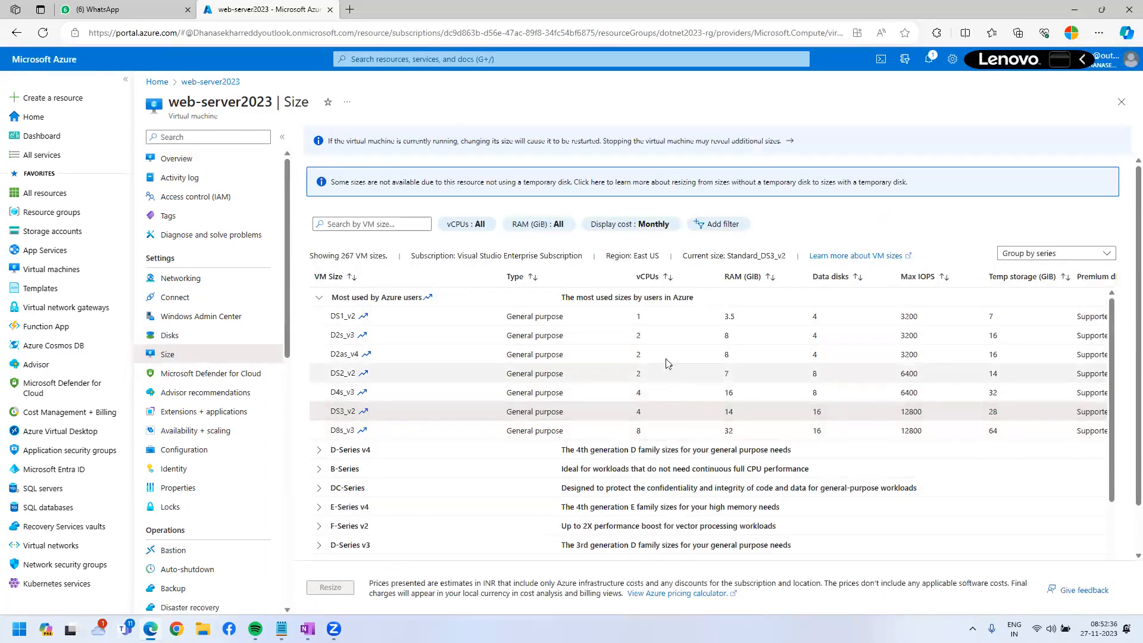
left_click(665, 355)
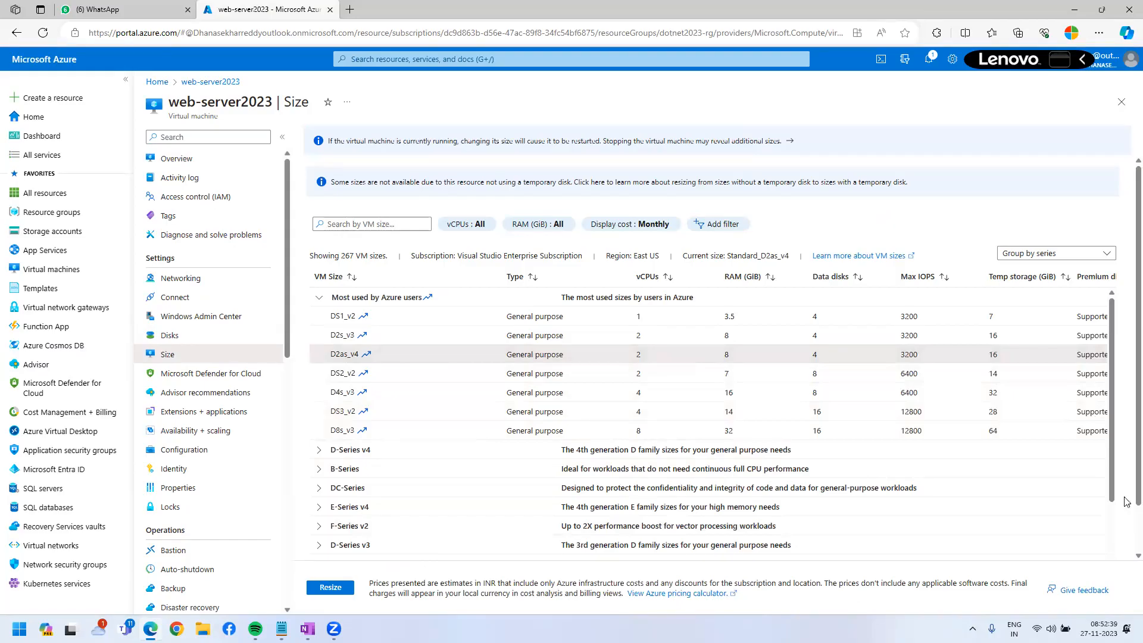
scroll(1127, 502, "down", 1)
left_click_drag(975, 556, 1126, 533)
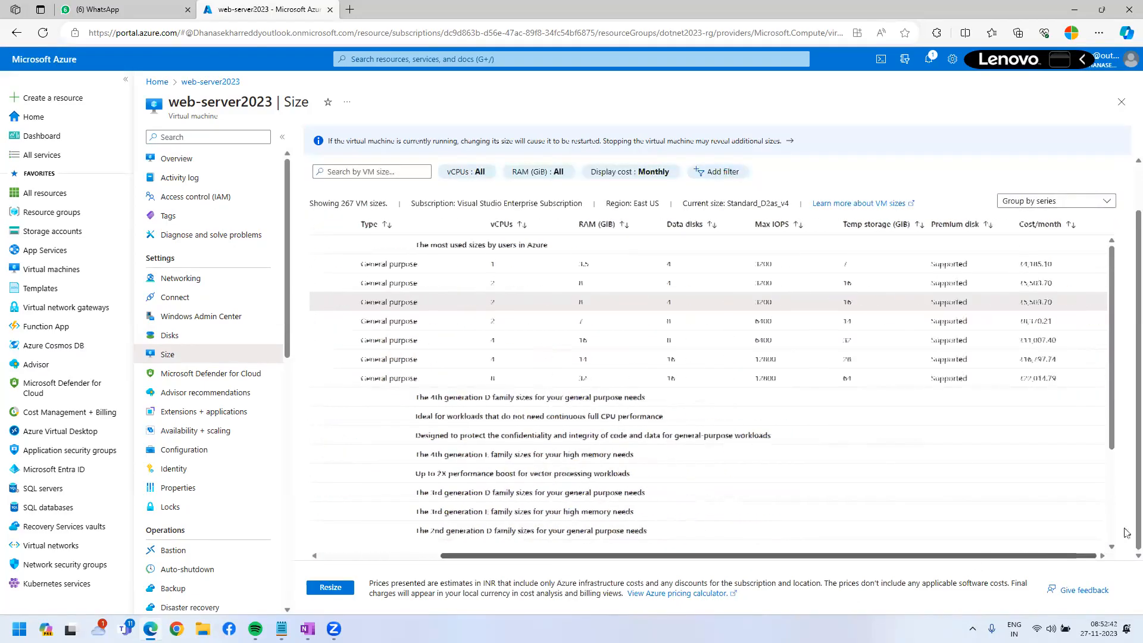
double_click(1040, 302)
left_click_drag(909, 557, 807, 564)
scroll(668, 408, "up", 1)
scroll(669, 408, "down", 2)
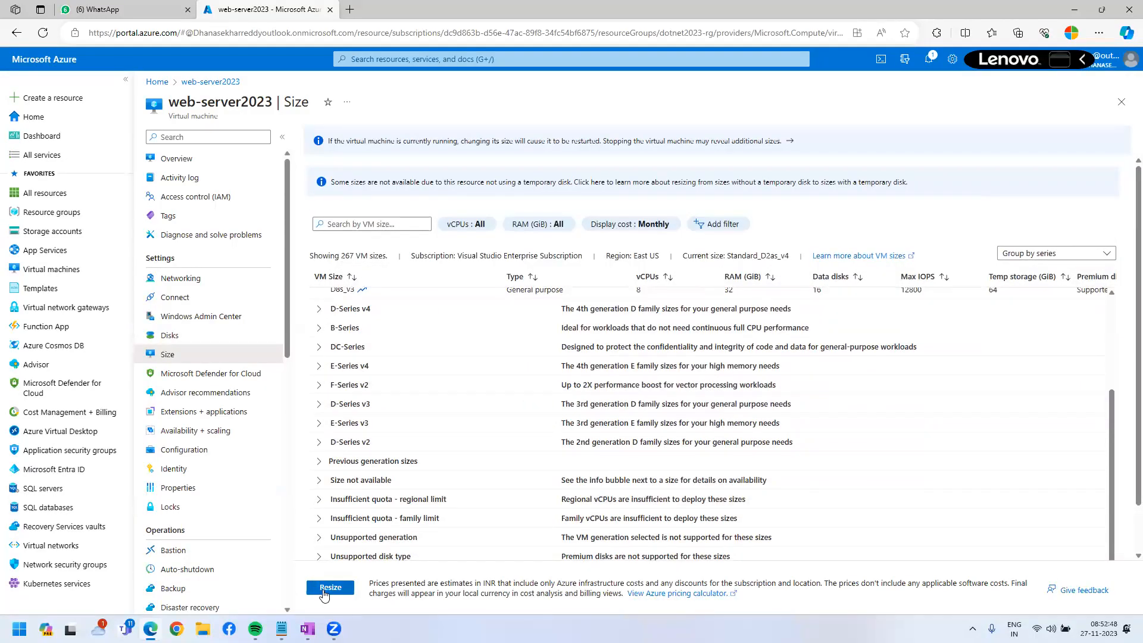
left_click(330, 587)
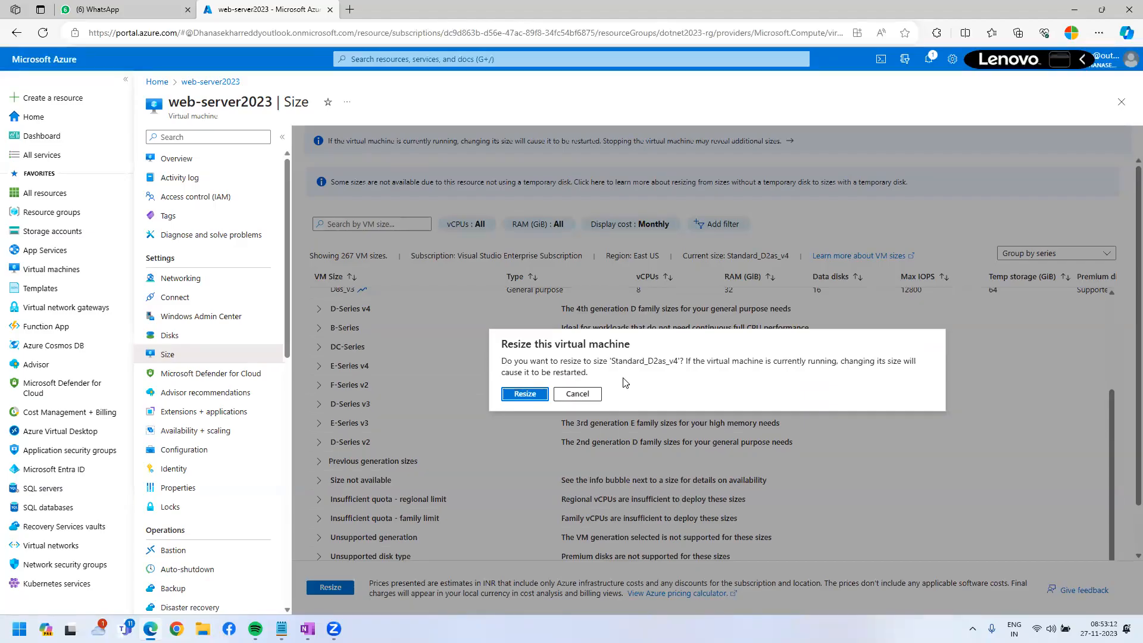
Confirm resizing web-server2023 to Standard_D2as_v4.
left_click(522, 395)
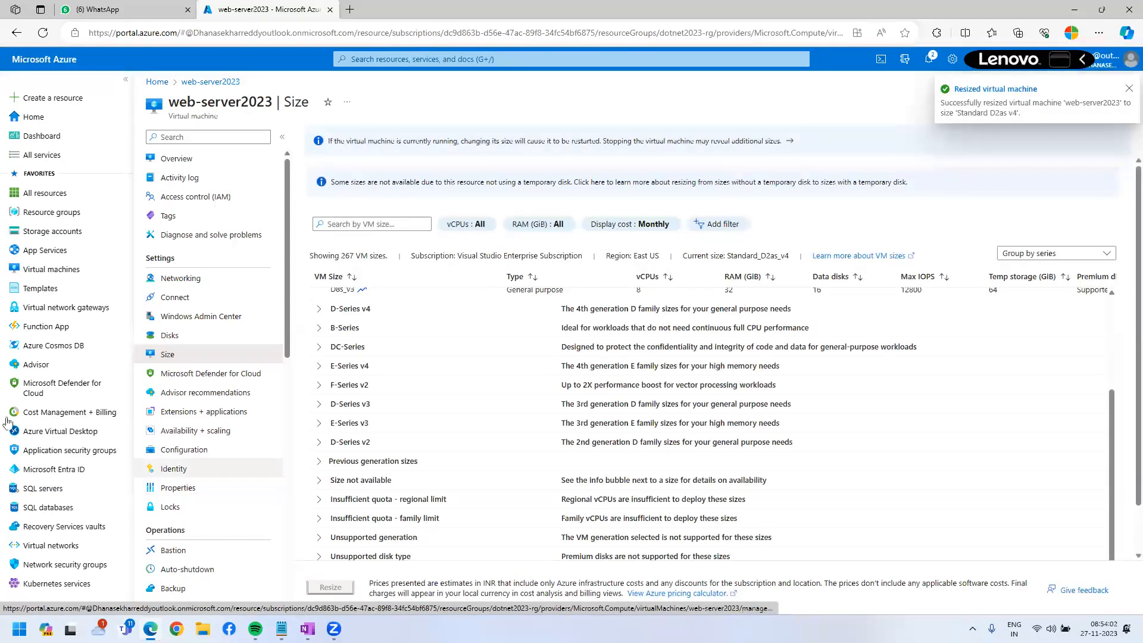
Review web-server2023's new size in the Essentials details, then begin deleting the VM.
left_click(156, 158)
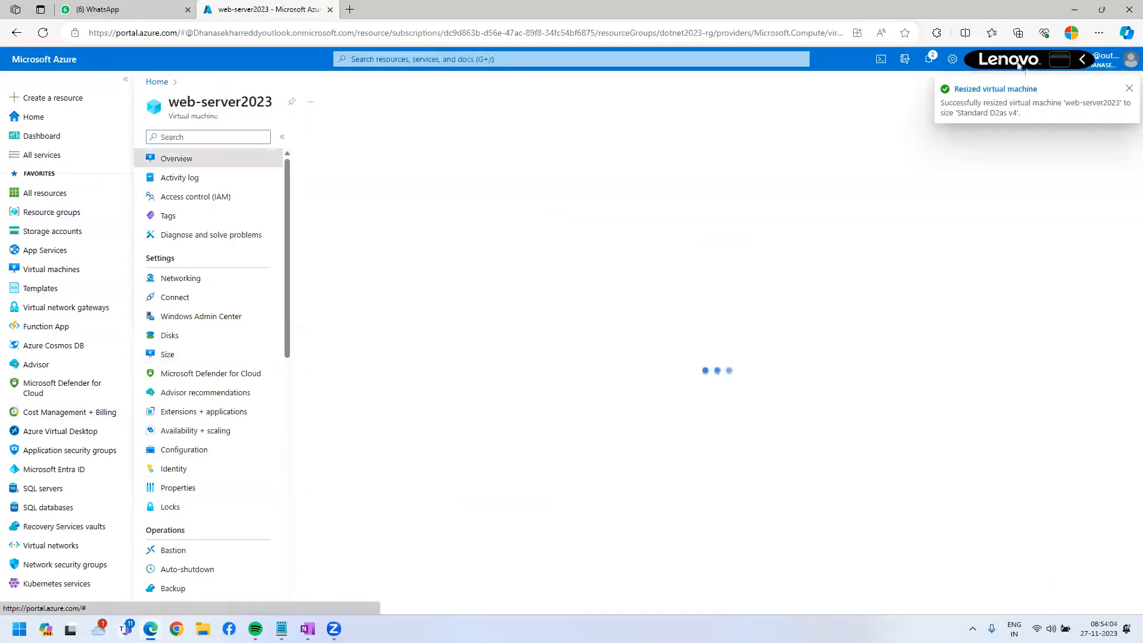
left_click(1128, 88)
left_click_drag(873, 206, 951, 205)
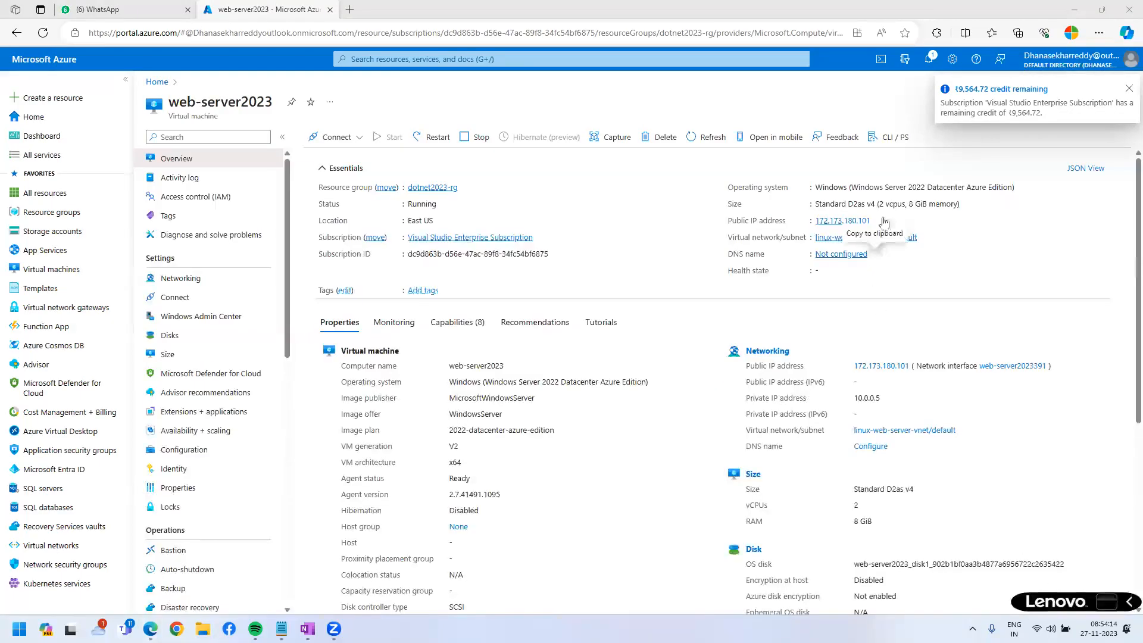
left_click_drag(960, 204, 702, 189)
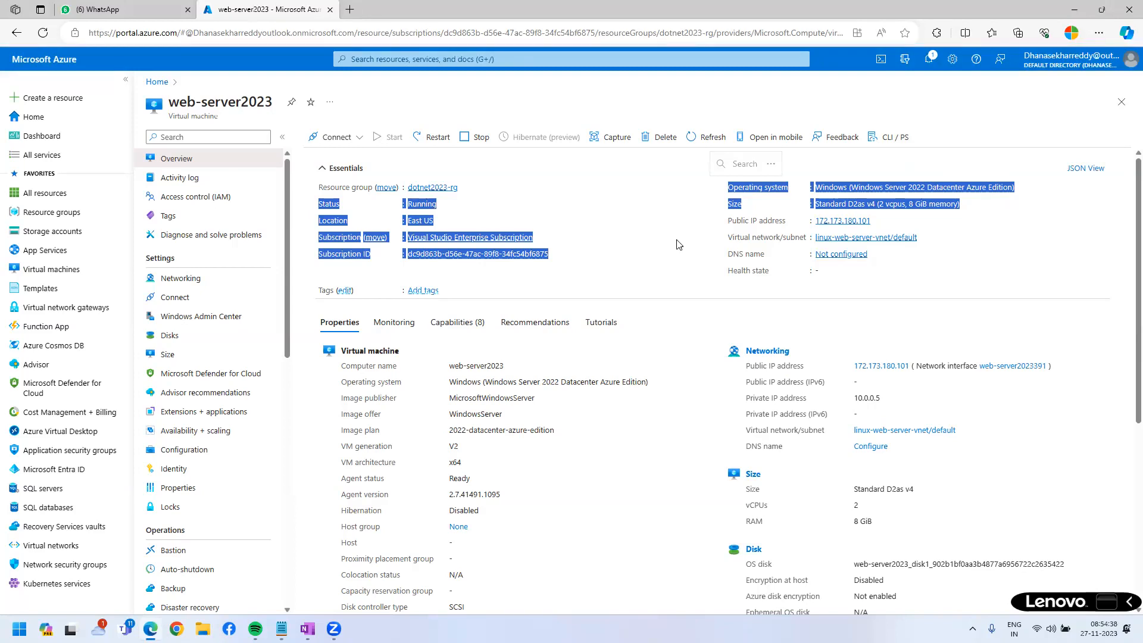
left_click(1012, 271)
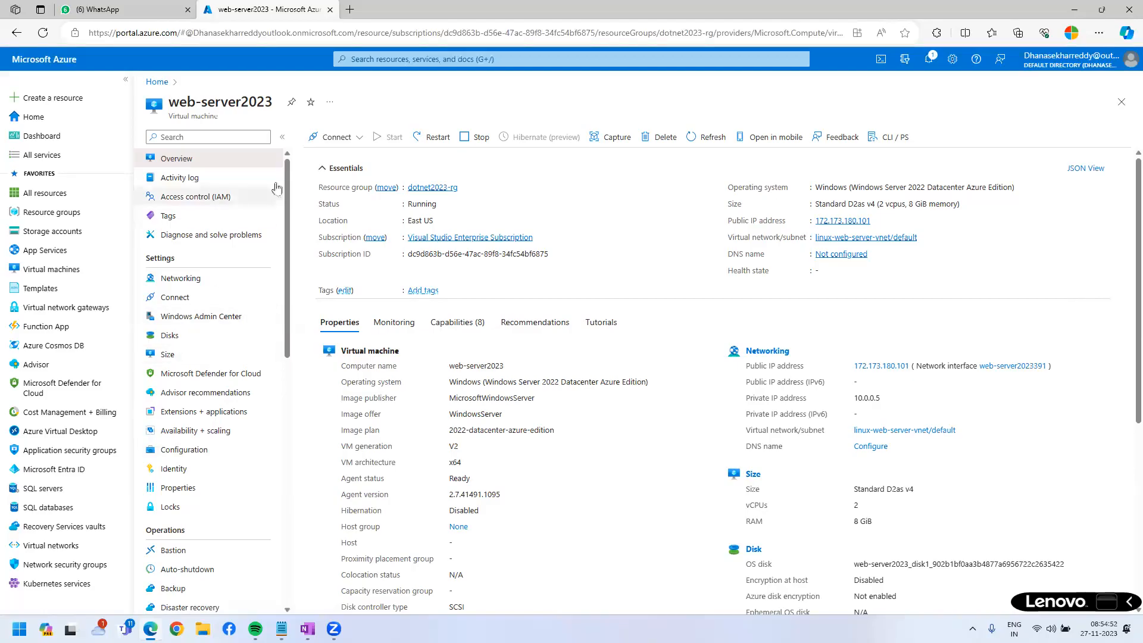
left_click(661, 141)
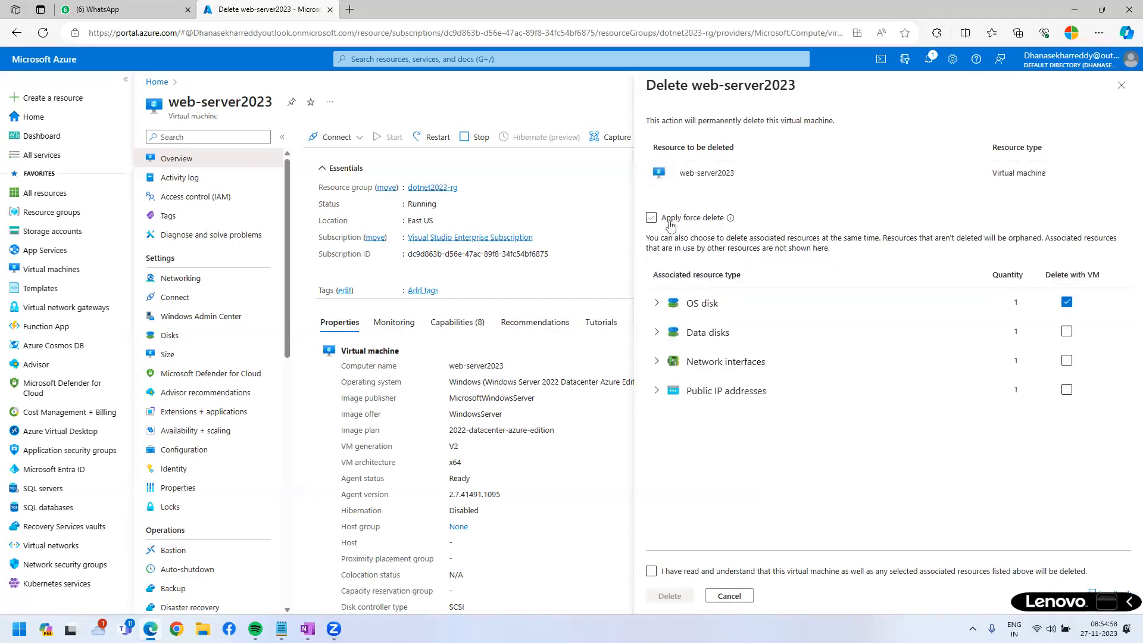
Force-delete web-server2023 along with its data disks, network interface and public IP address.
left_click(651, 217)
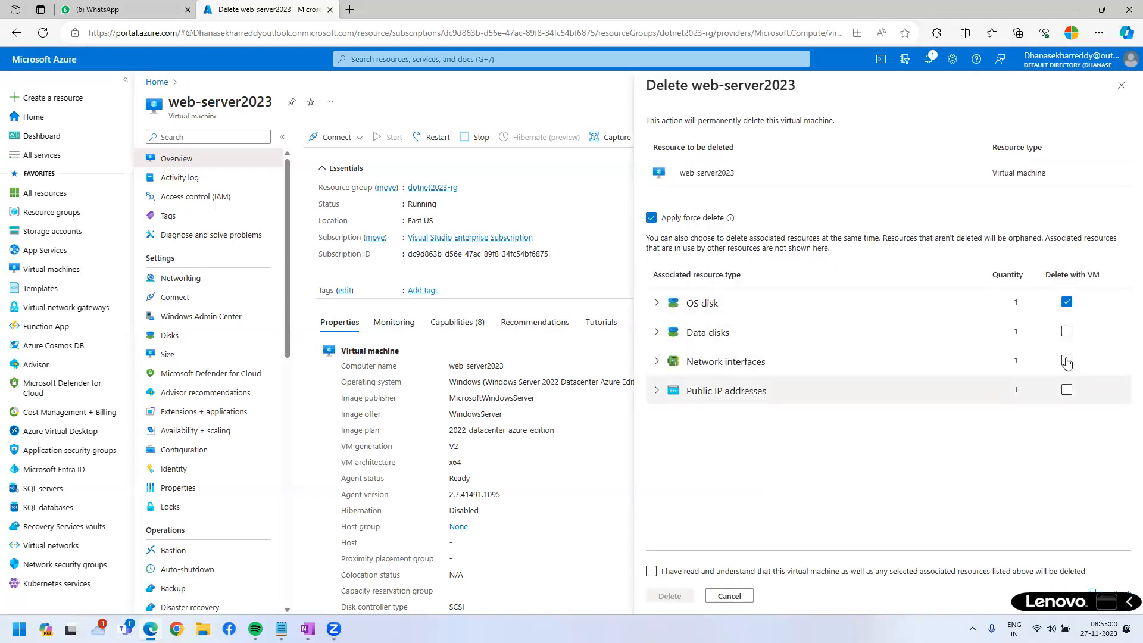
left_click(1067, 332)
left_click(1071, 360)
left_click(1071, 391)
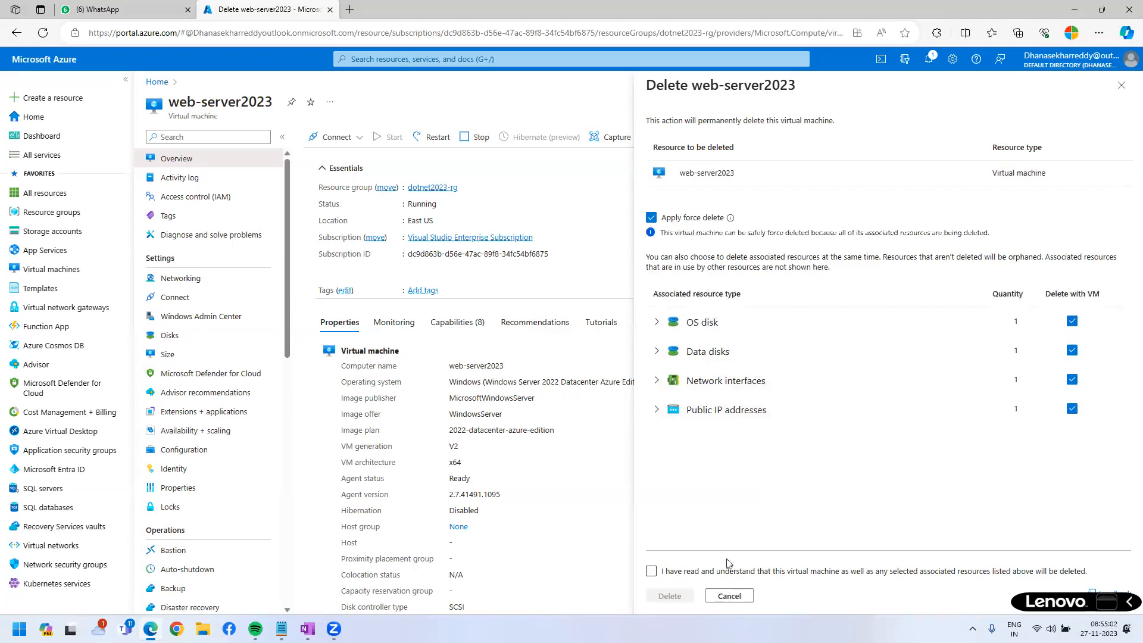
left_click(650, 571)
left_click(669, 595)
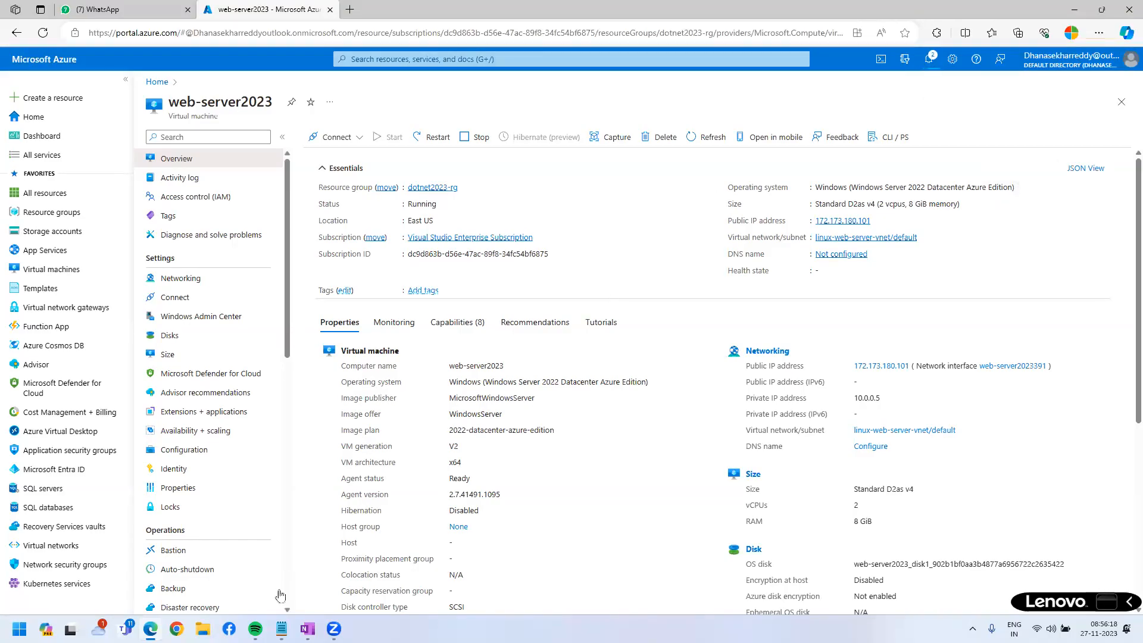
In a new Notepad tab, write 'Locks:' underlined with '------' and '-->every service in azure'.
left_click(281, 628)
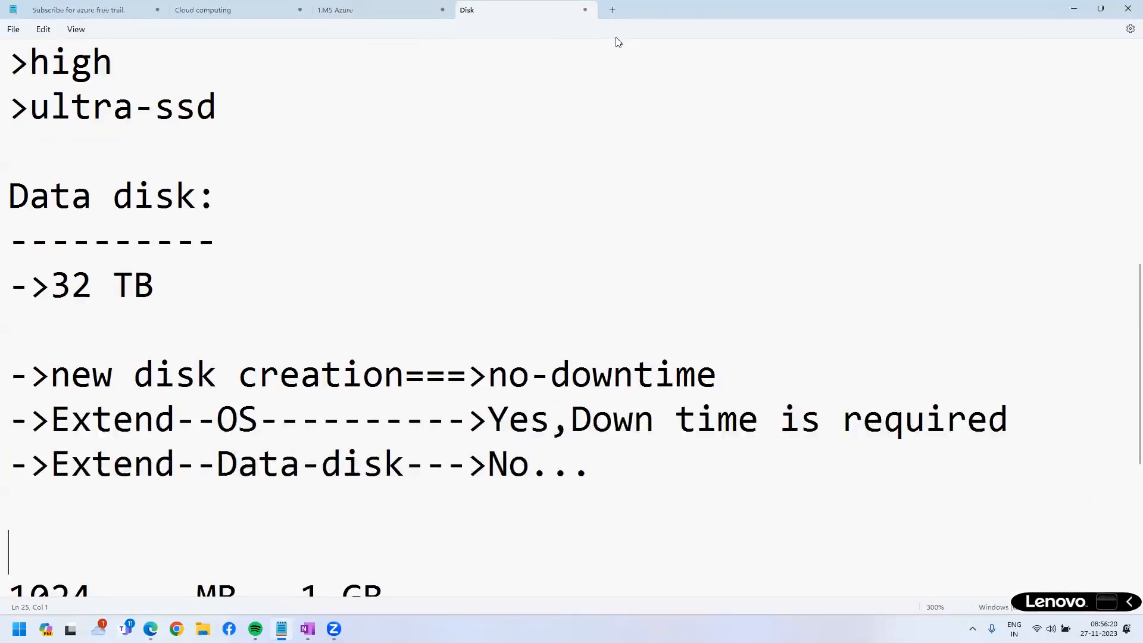
left_click(614, 15)
type("Locks:")
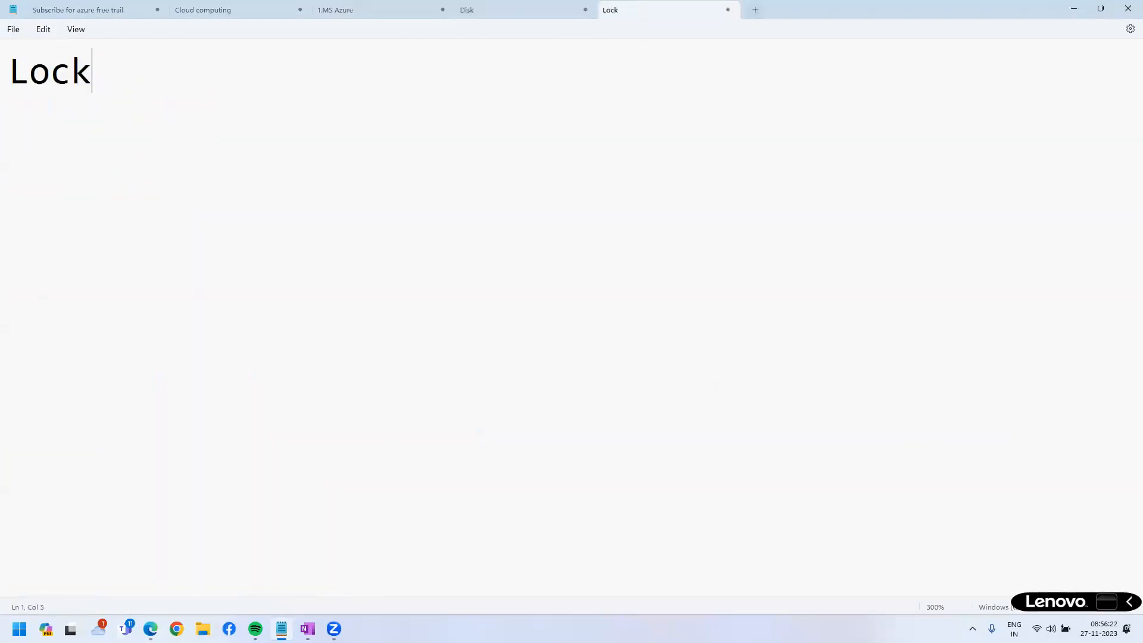
key("Return")
type("------")
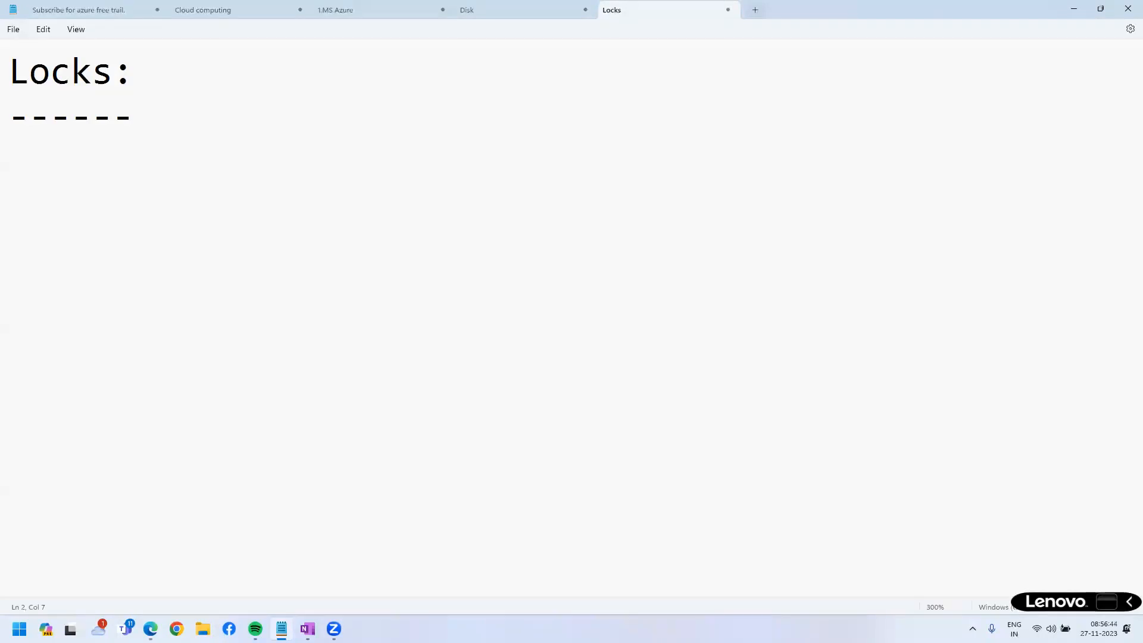
key("Return")
type("-->ev")
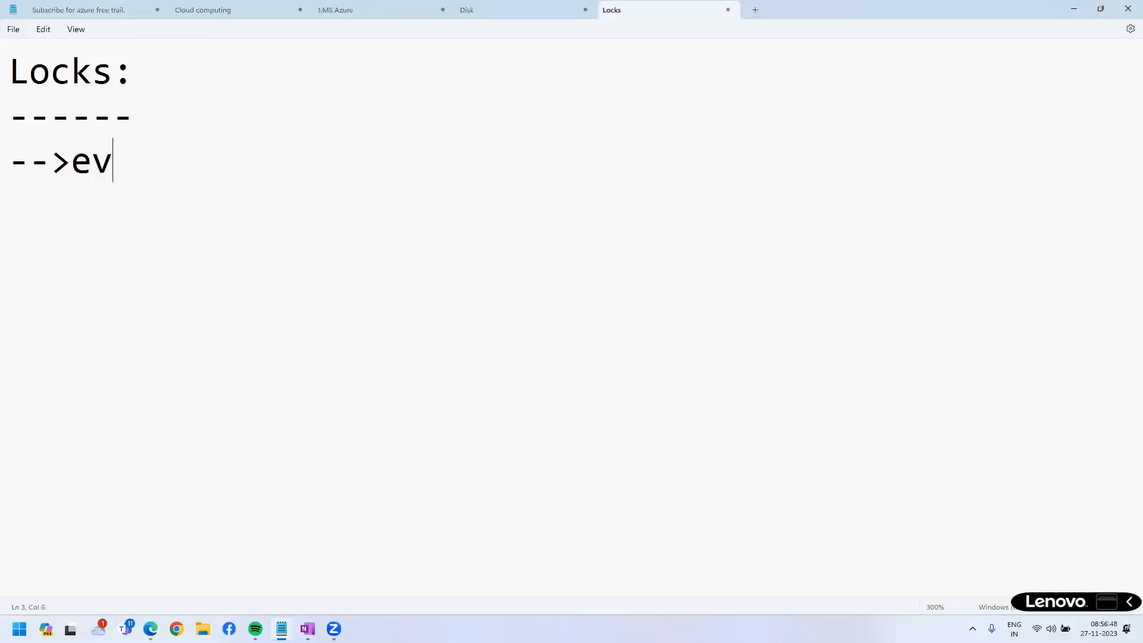
type("ery service i")
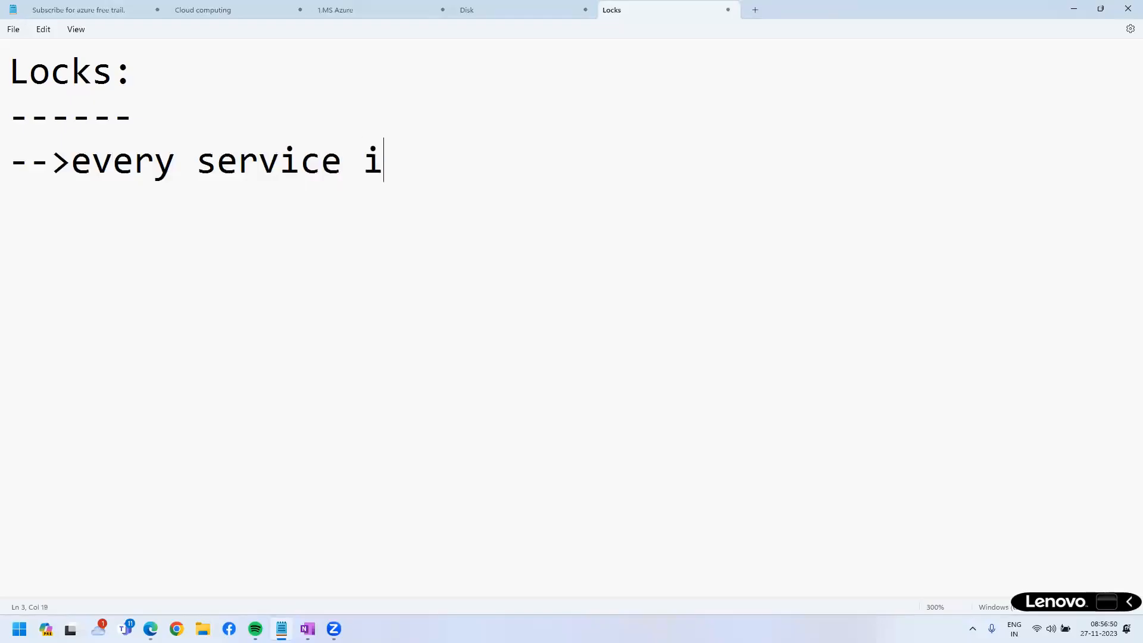
type("n azure")
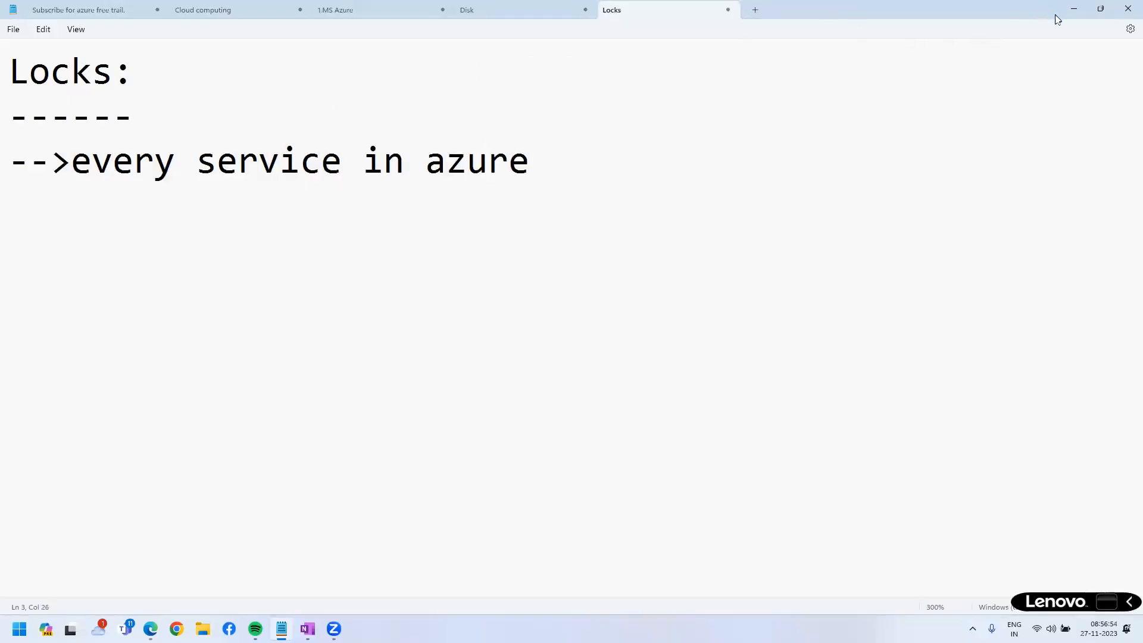
Verify the deletion via notifications and the Virtual machines list, leaving only linux-web-server.
left_click(1080, 15)
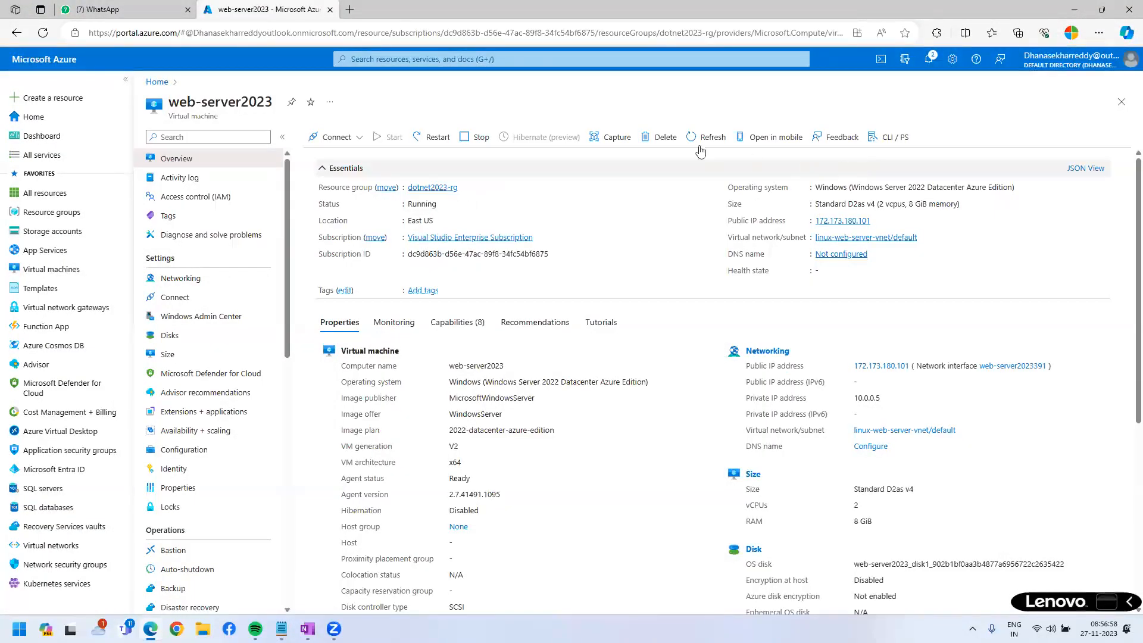
left_click(929, 59)
left_click_drag(894, 150, 1067, 147)
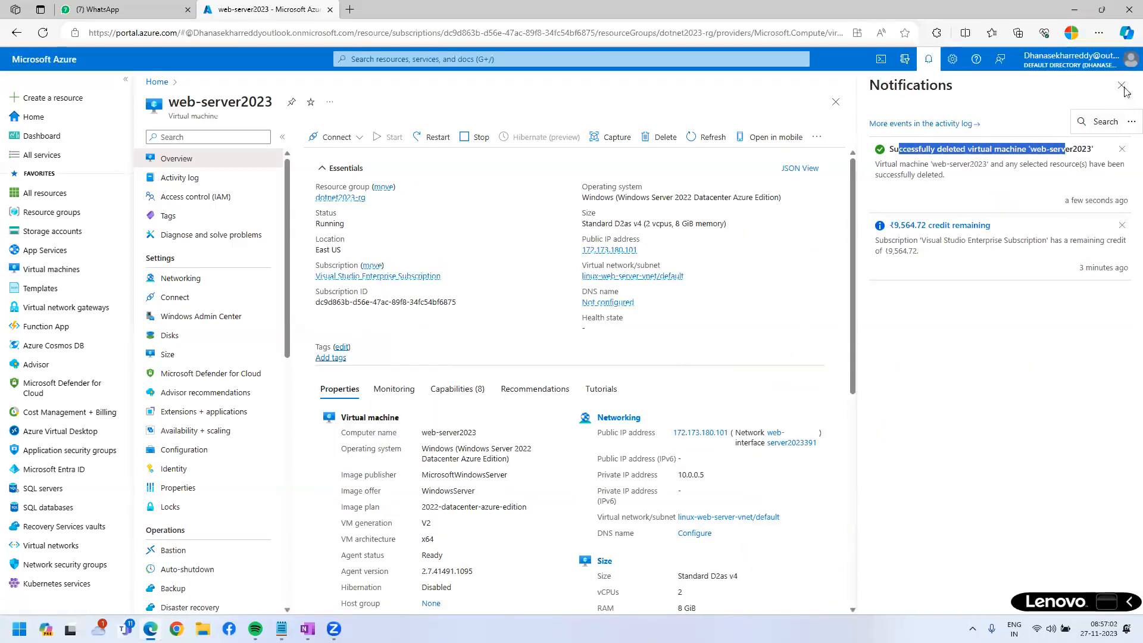
left_click(1121, 85)
left_click(51, 269)
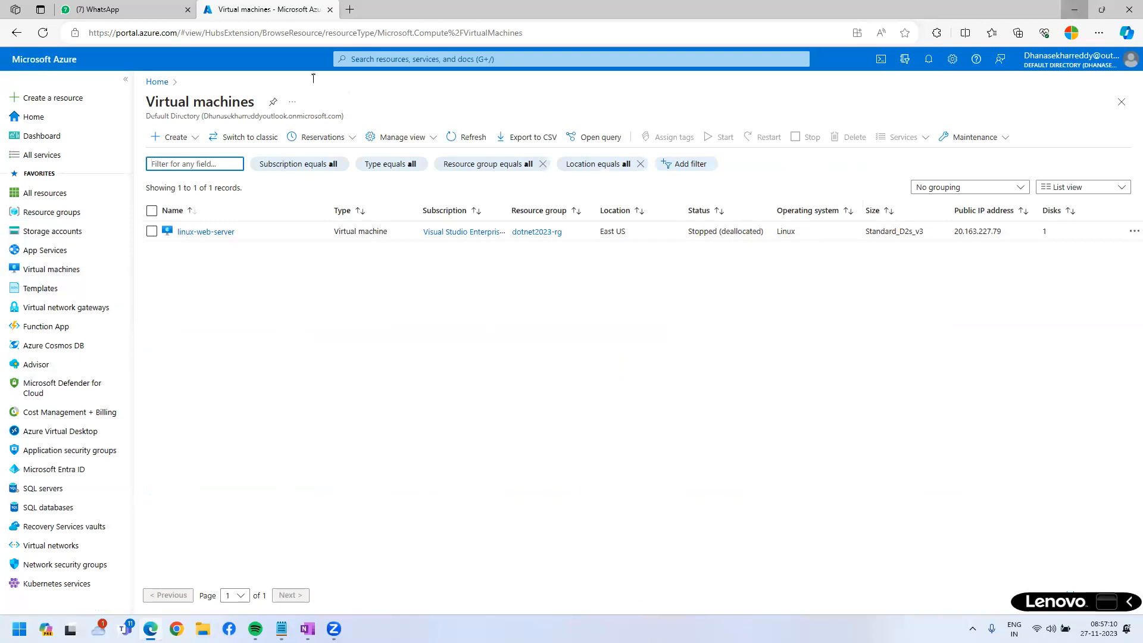
left_click(1074, 11)
Minimize the OneNote notebook window and refresh the desktop from its right-click menu.
left_click(1075, 10)
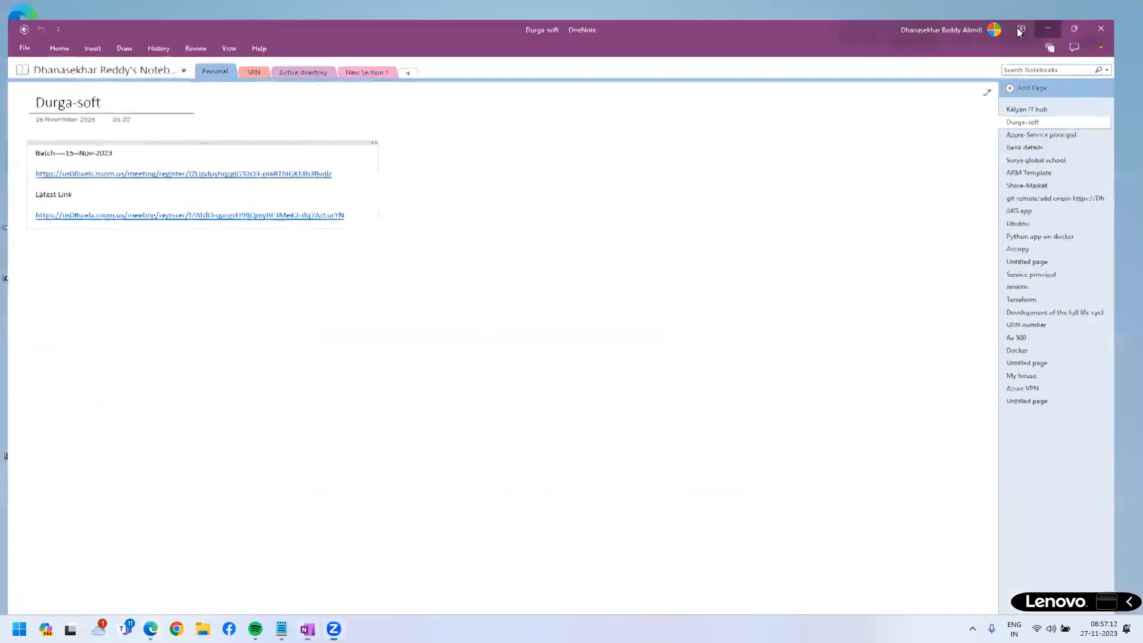
right_click(470, 241)
left_click(472, 252)
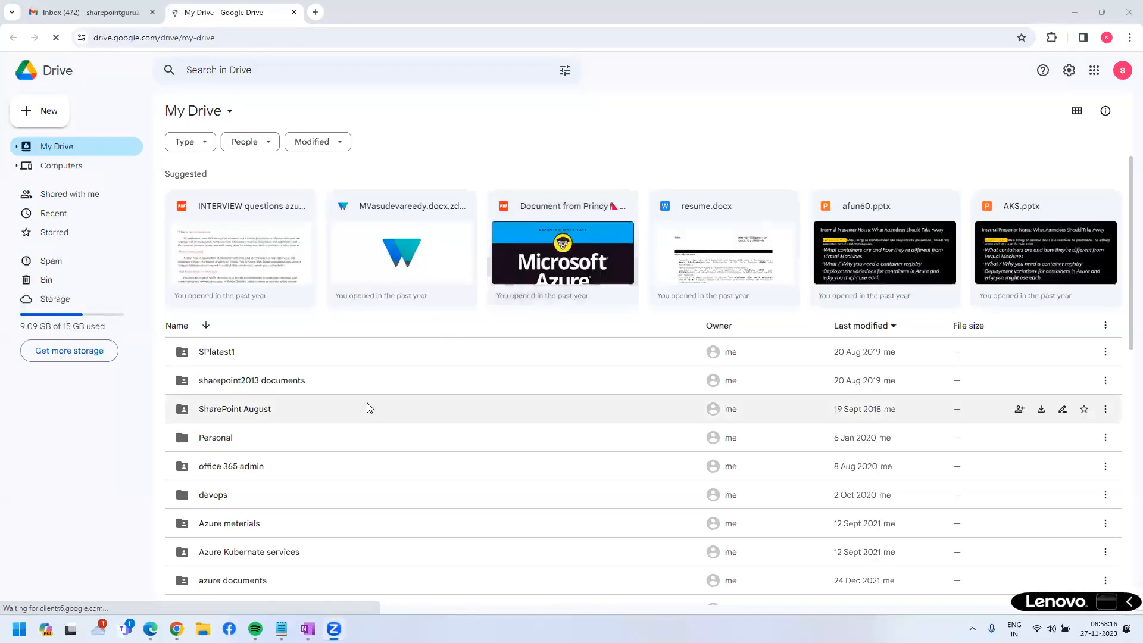
Open the Azure 2.0 folder from the My Drive list and select its web address.
scroll(359, 419, "down", 3)
double_click(238, 466)
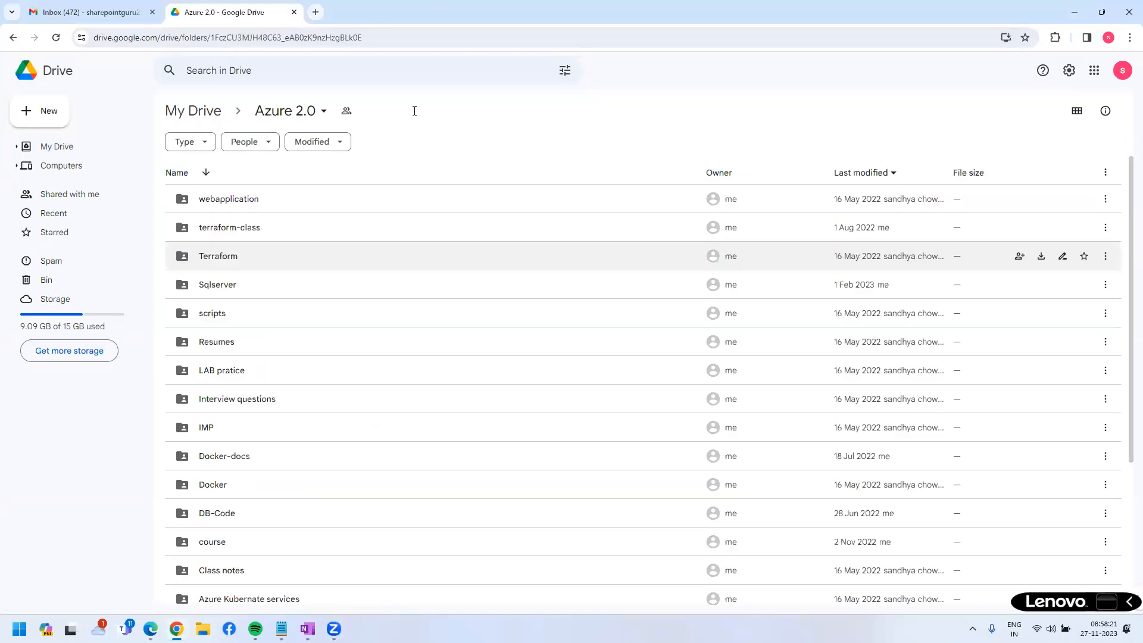
left_click(413, 37)
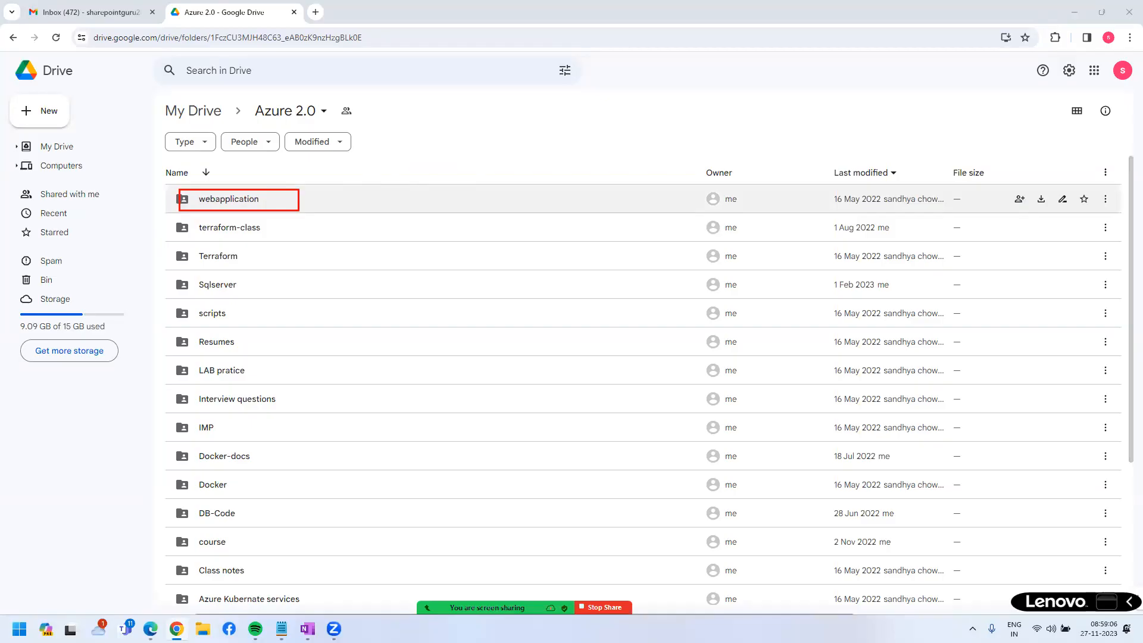
double_click(218, 205)
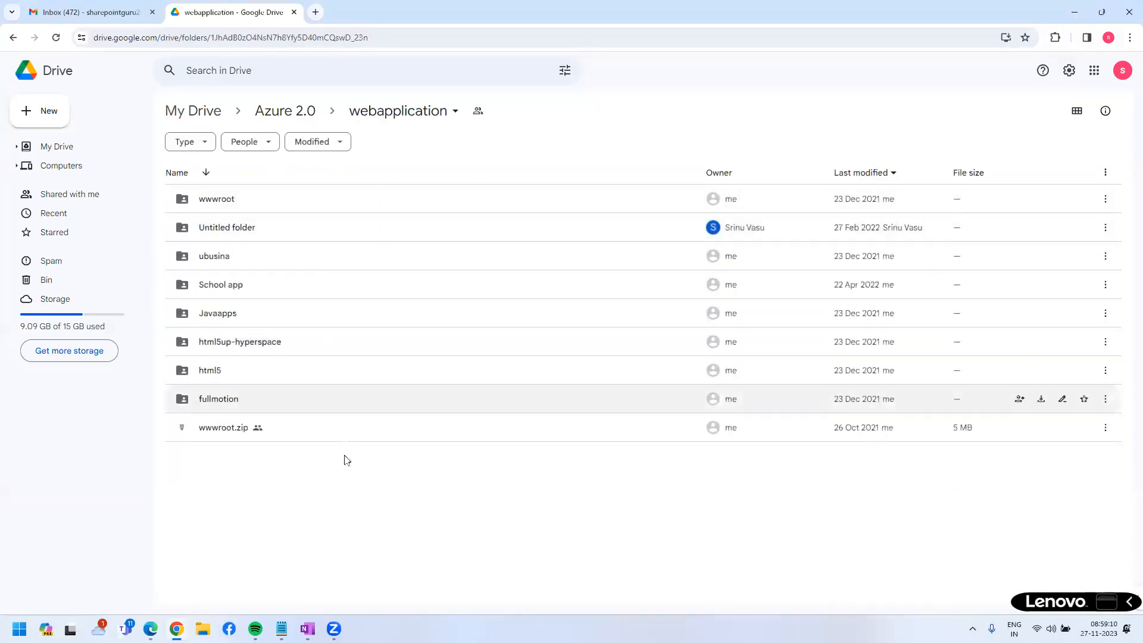
left_click_drag(362, 514, 231, 195)
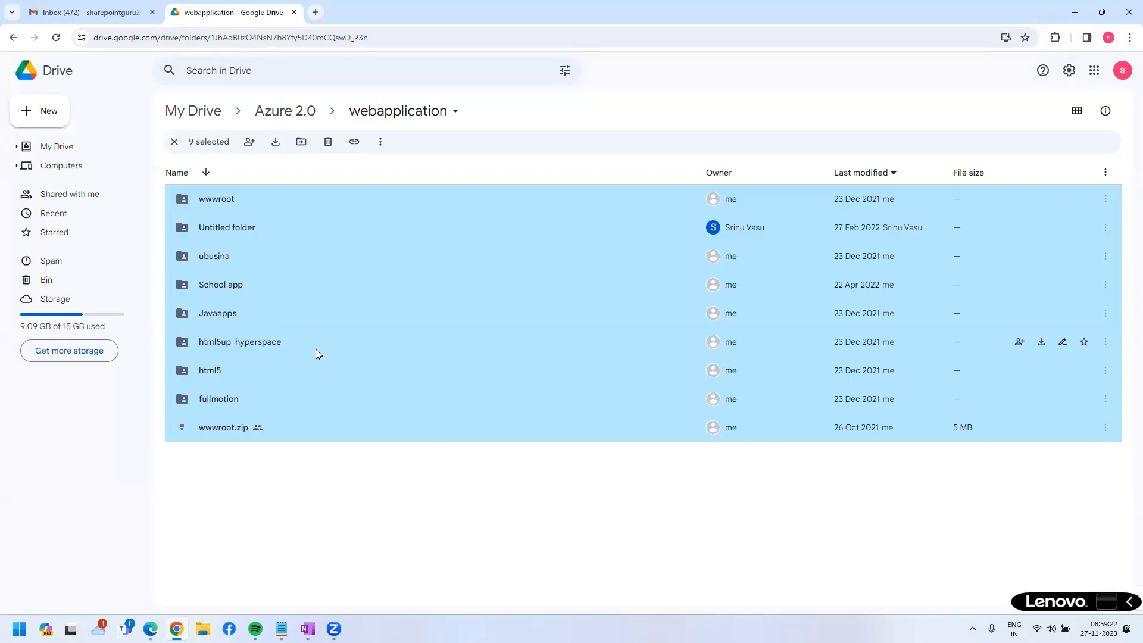
left_click(13, 37)
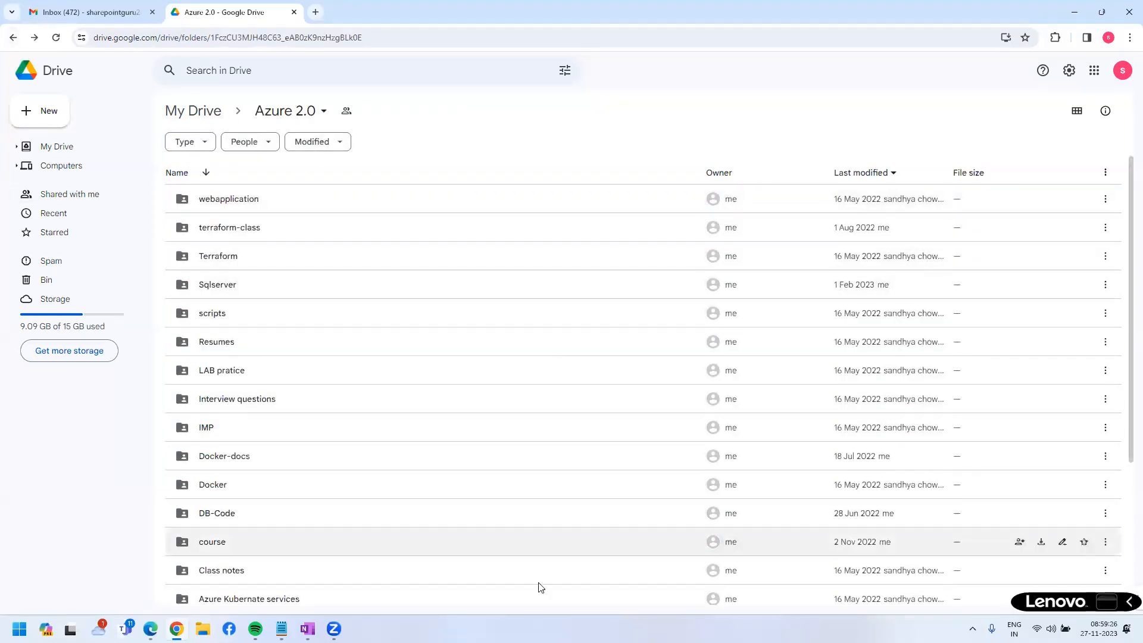